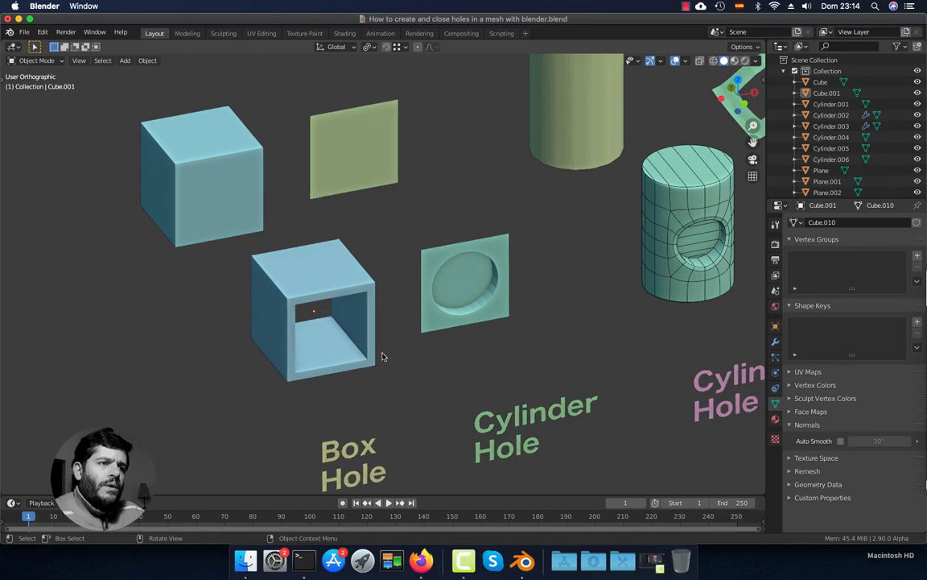
# - Compare the finished box-hole example with the solid cube behind it, and make the solid cube the active object
pyautogui.click(380, 353)
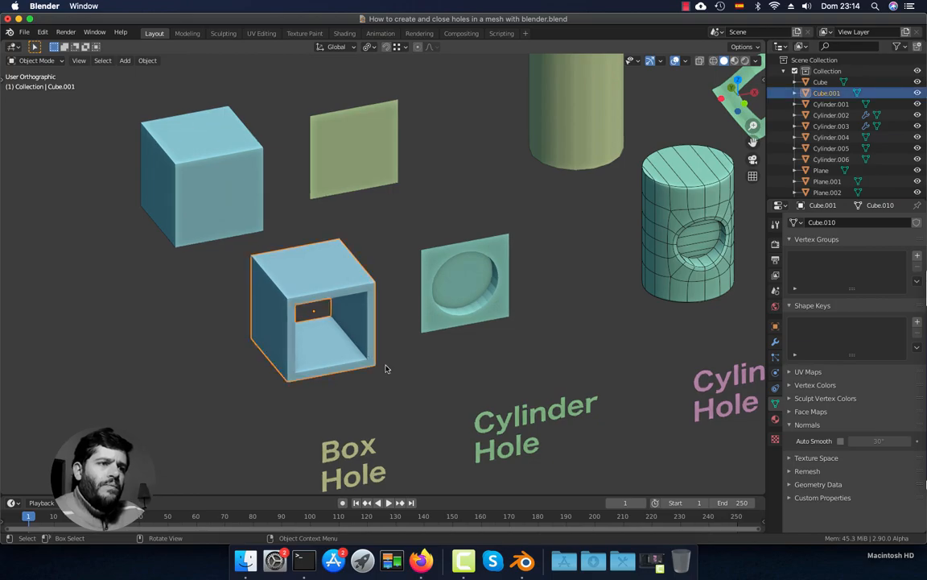
pyautogui.press('KP_Decimal')
pyautogui.scroll(-8, 387, 362)
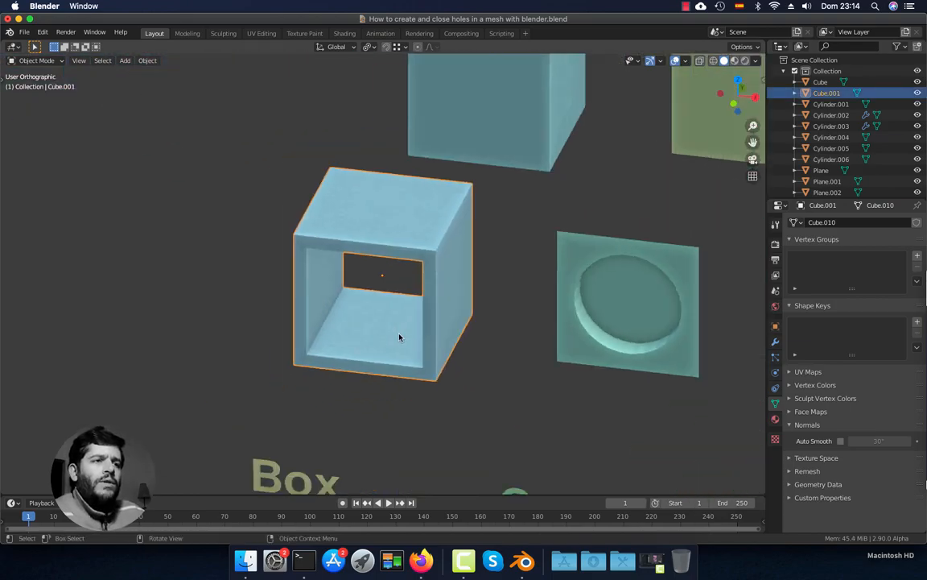
pyautogui.click(417, 230)
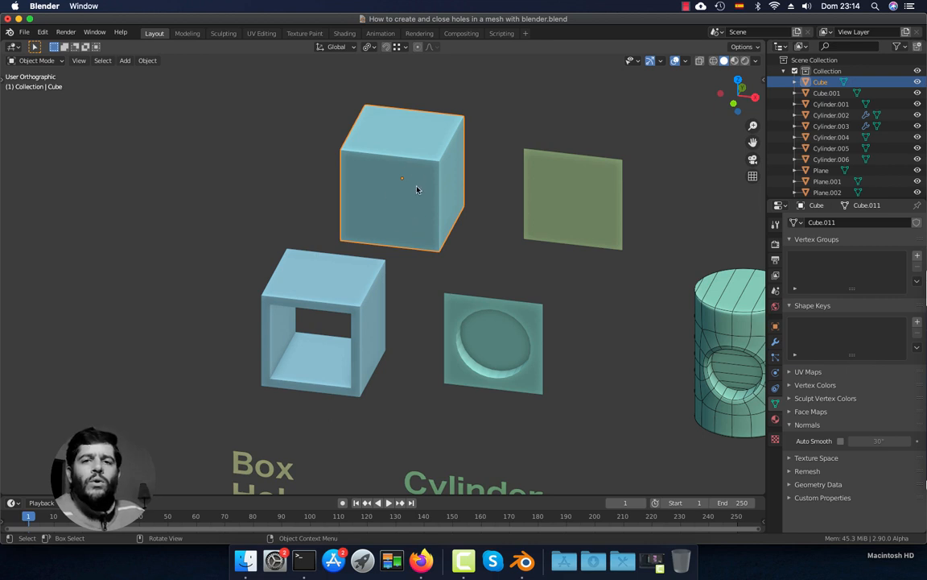
pyautogui.scroll(2, 393, 219)
pyautogui.scroll(-4, 378, 257)
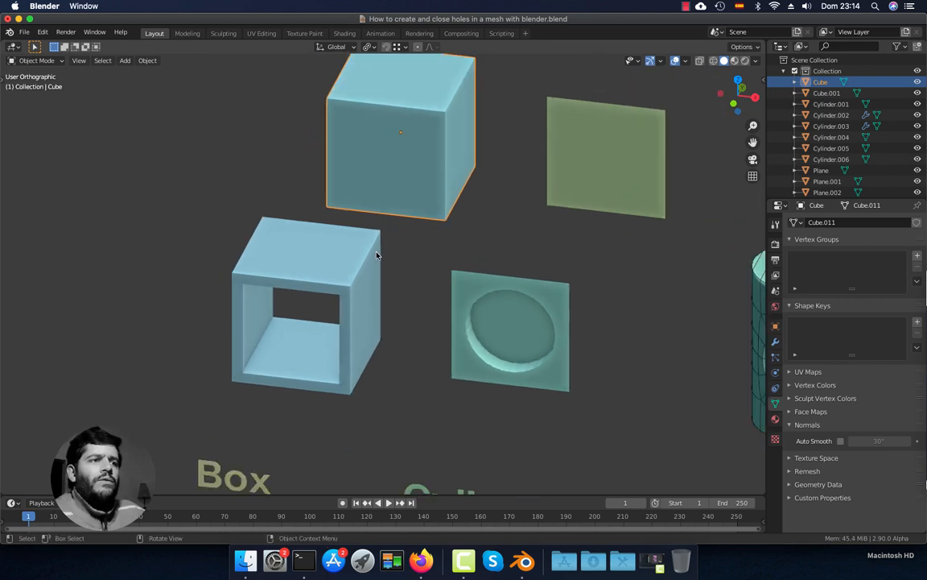
pyautogui.scroll(3, 419, 179)
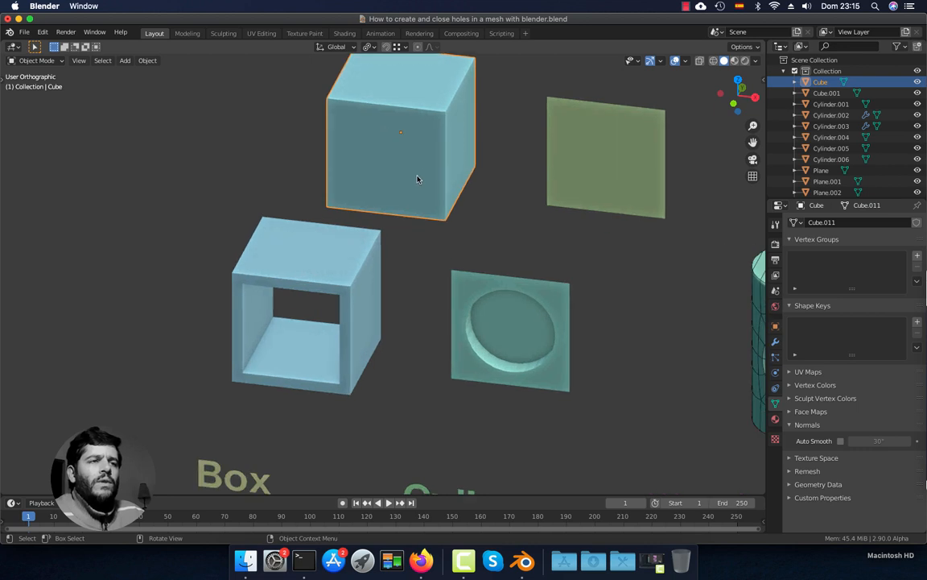
pyautogui.scroll(1, 411, 185)
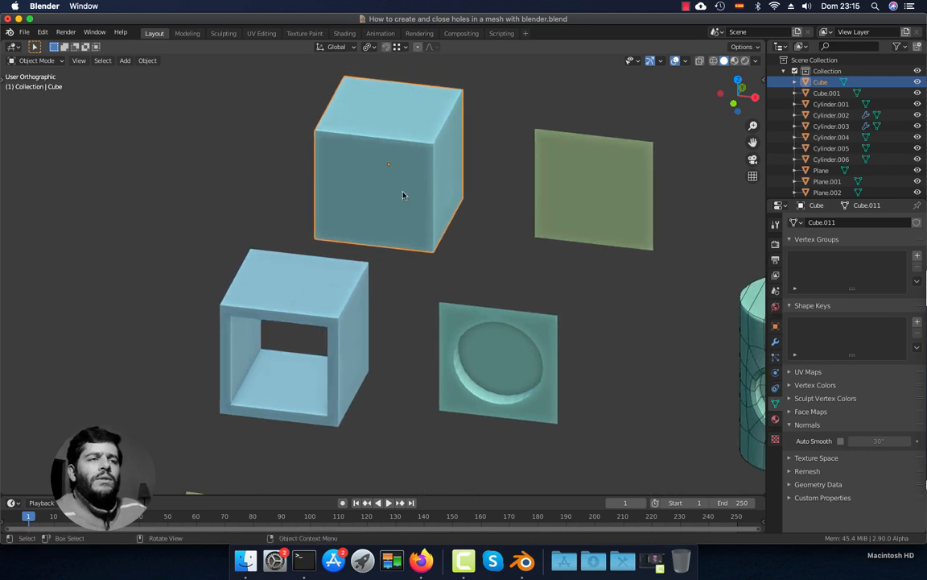
pyautogui.keyDown('shift'); pyautogui.moveTo(404, 197); pyautogui.dragTo(384, 213, button='middle'); pyautogui.keyUp('shift')
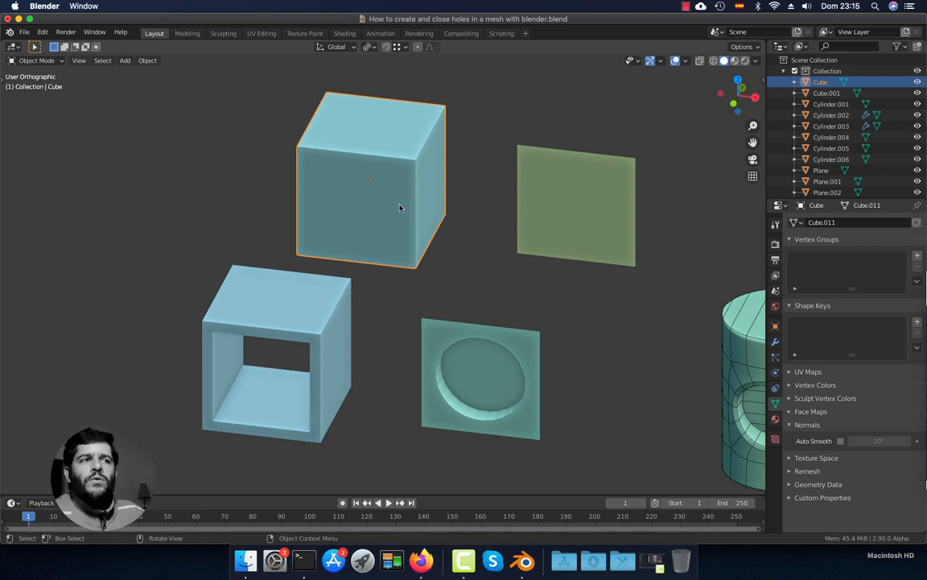
pyautogui.scroll(3, 375, 205)
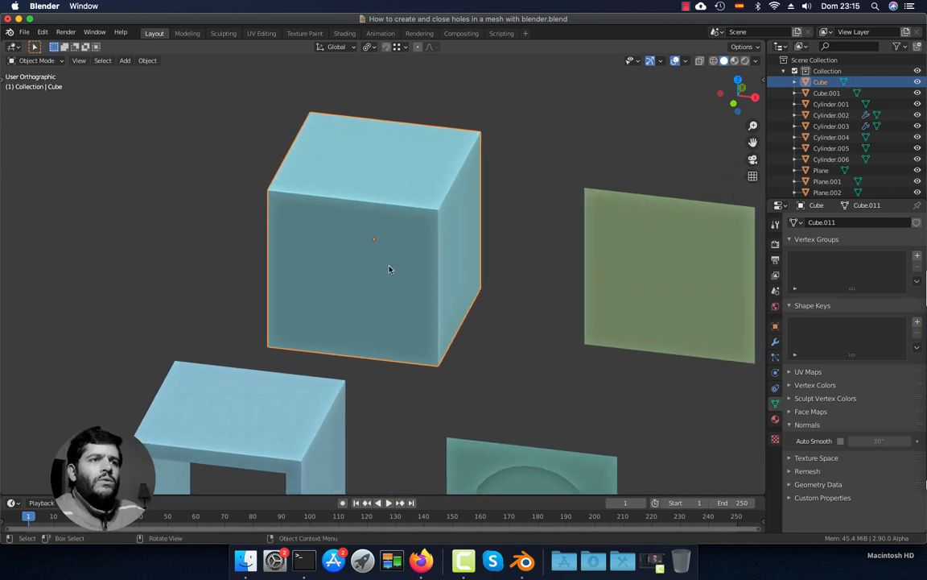
pyautogui.keyDown('shift'); pyautogui.moveTo(306, 454); pyautogui.dragTo(320, 292, button='middle'); pyautogui.keyUp('shift')
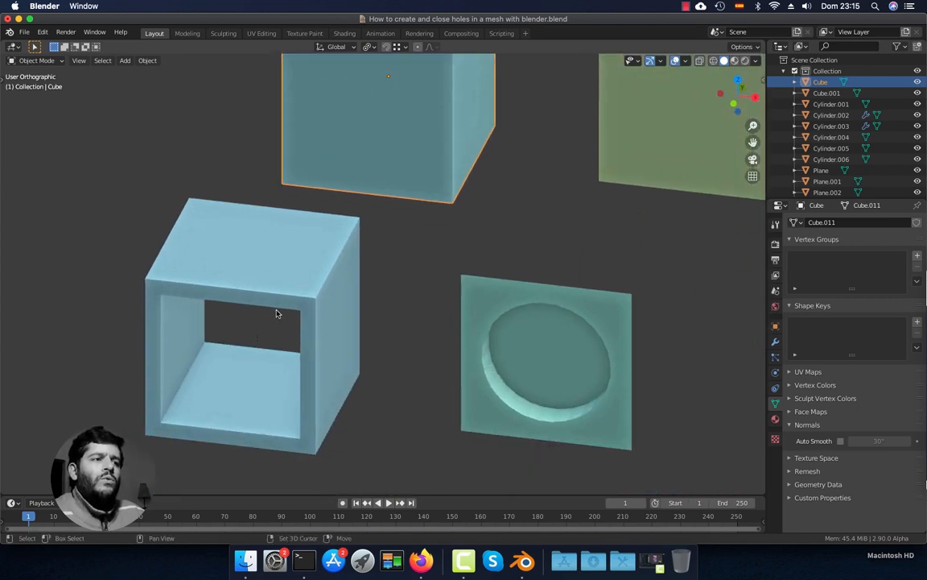
pyautogui.keyDown('shift'); pyautogui.moveTo(400, 71); pyautogui.dragTo(329, 272, button='middle'); pyautogui.keyUp('shift')
# - In Edit Mode, select every face of the solid cube except the front one and delete those faces
pyautogui.press('Tab')
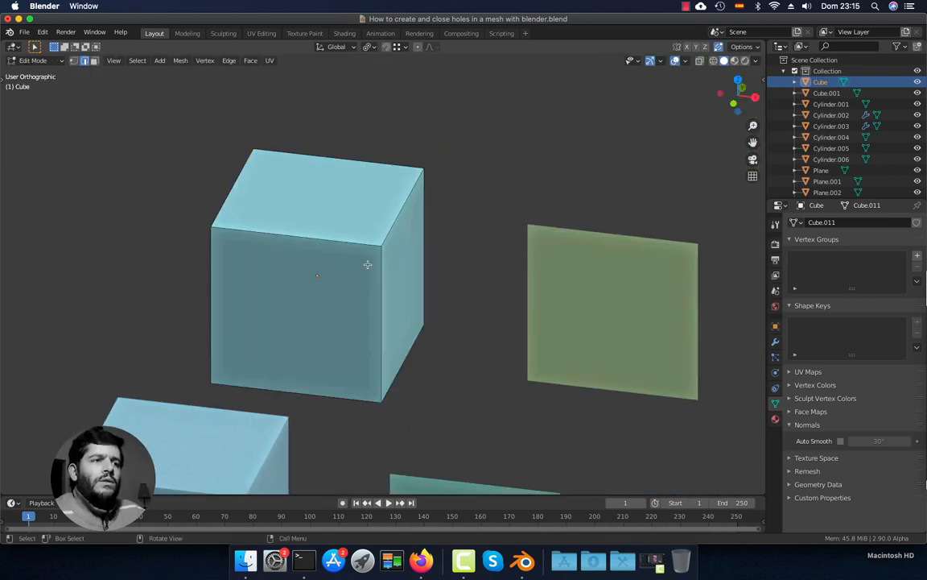
pyautogui.moveTo(400, 241); pyautogui.dragTo(376, 245, button='middle')
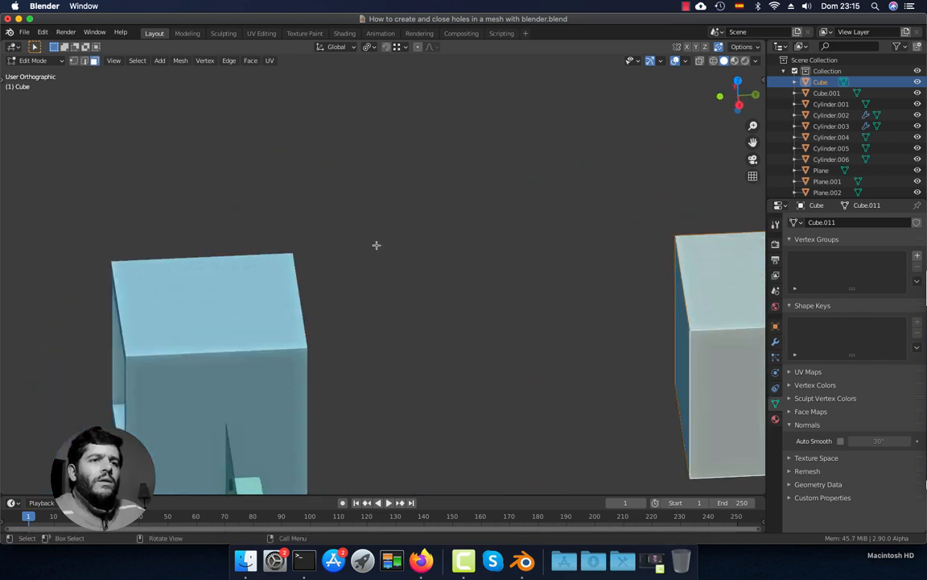
pyautogui.press('KP_Decimal')
pyautogui.moveTo(497, 237); pyautogui.dragTo(428, 227, button='middle')
pyautogui.scroll(-2, 428, 228)
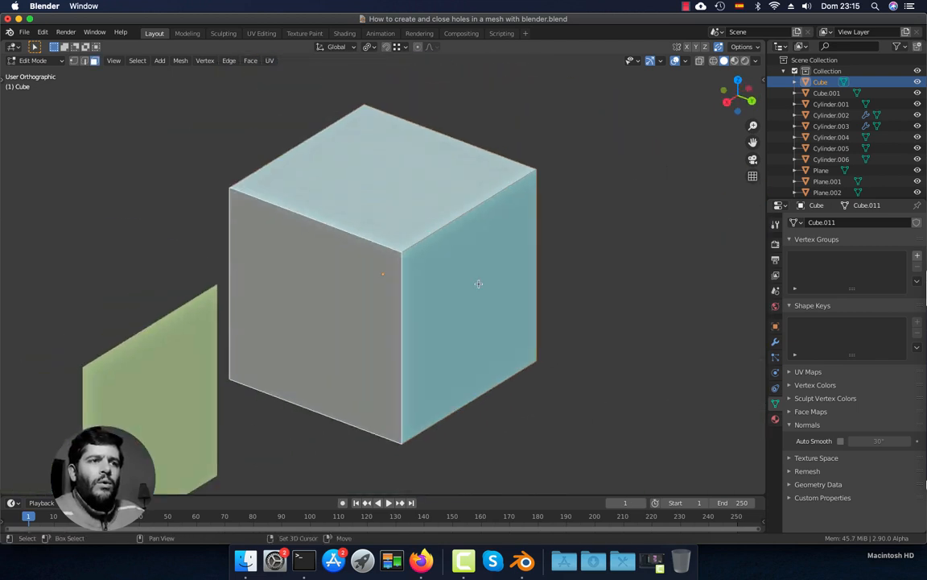
pyautogui.keyDown('shift'); pyautogui.click(478, 284); pyautogui.keyUp('shift')
pyautogui.moveTo(354, 271); pyautogui.dragTo(418, 246, button='middle')
pyautogui.press('x')
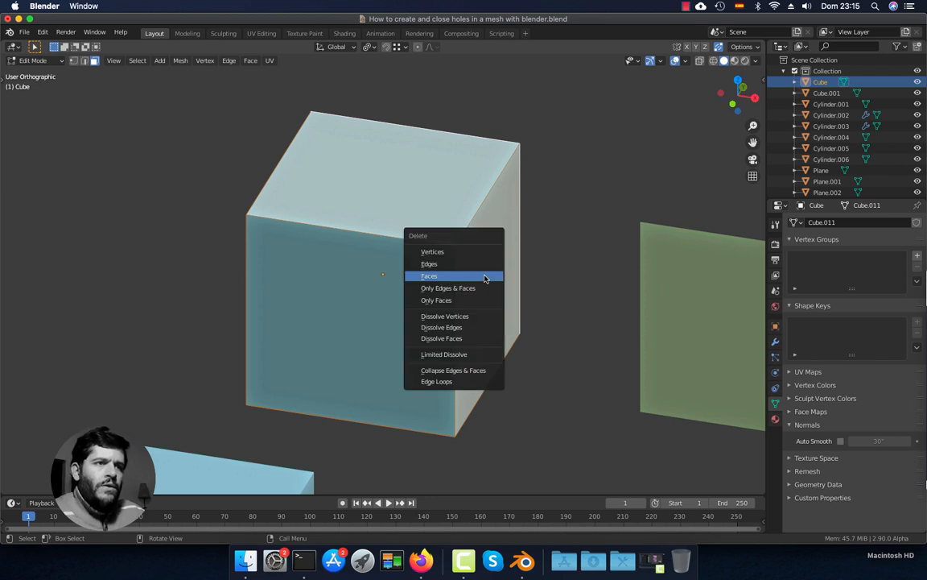
pyautogui.click(484, 275)
# - Select the remaining front face and inset it with a thickness of about 0.15
pyautogui.keyDown('shift'); pyautogui.moveTo(442, 298); pyautogui.dragTo(455, 217, button='middle'); pyautogui.keyUp('shift')
pyautogui.scroll(-2, 383, 255)
pyautogui.click(382, 253)
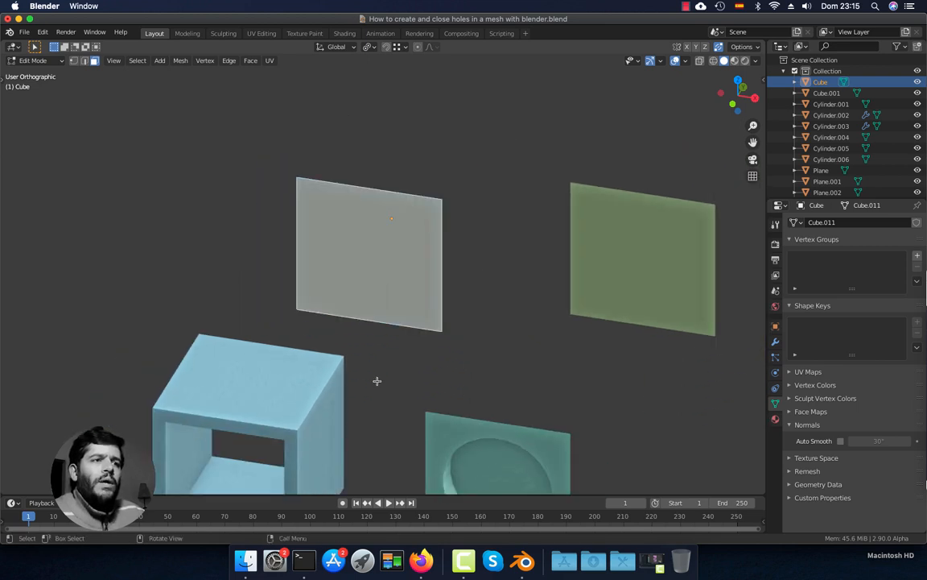
pyautogui.scroll(-3, 376, 372)
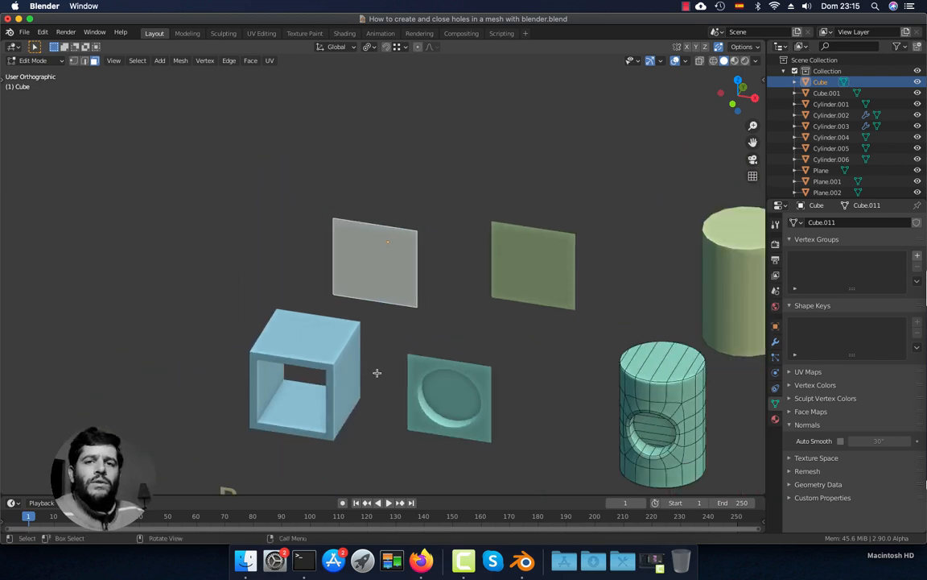
pyautogui.scroll(6, 377, 373)
pyautogui.keyDown('shift'); pyautogui.moveTo(351, 334); pyautogui.dragTo(372, 283, button='middle'); pyautogui.keyUp('shift')
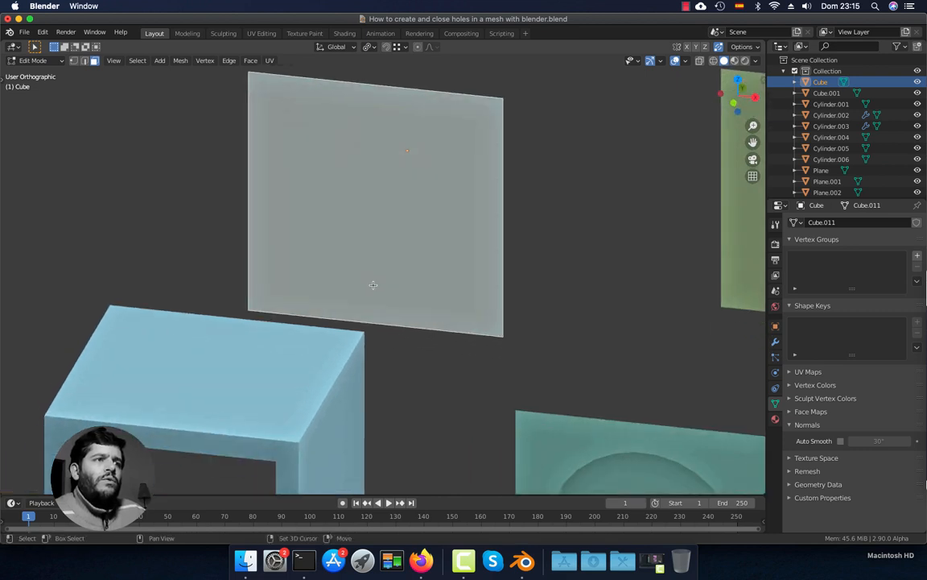
pyautogui.keyDown('shift'); pyautogui.moveTo(370, 241); pyautogui.dragTo(353, 299, button='middle'); pyautogui.keyUp('shift')
pyautogui.press('i')
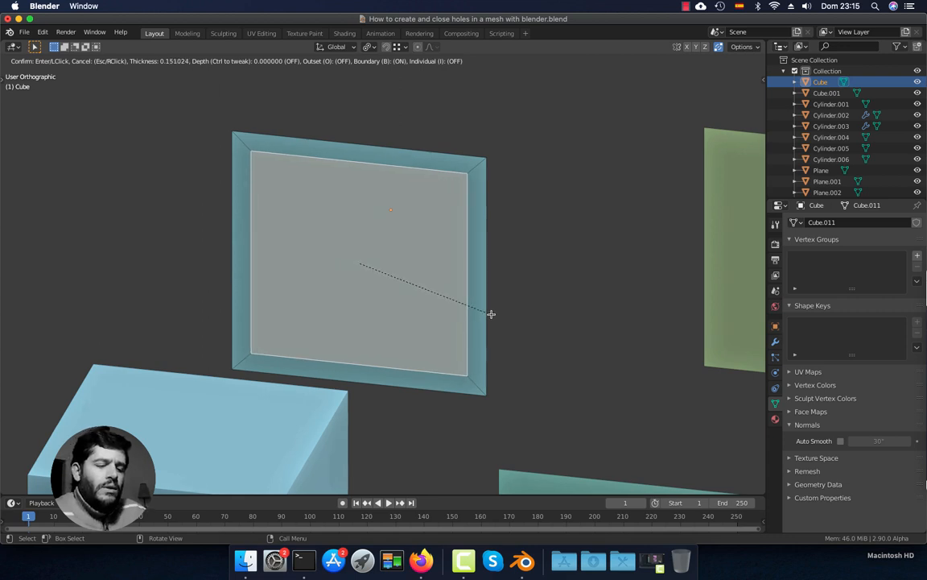
pyautogui.click(491, 313)
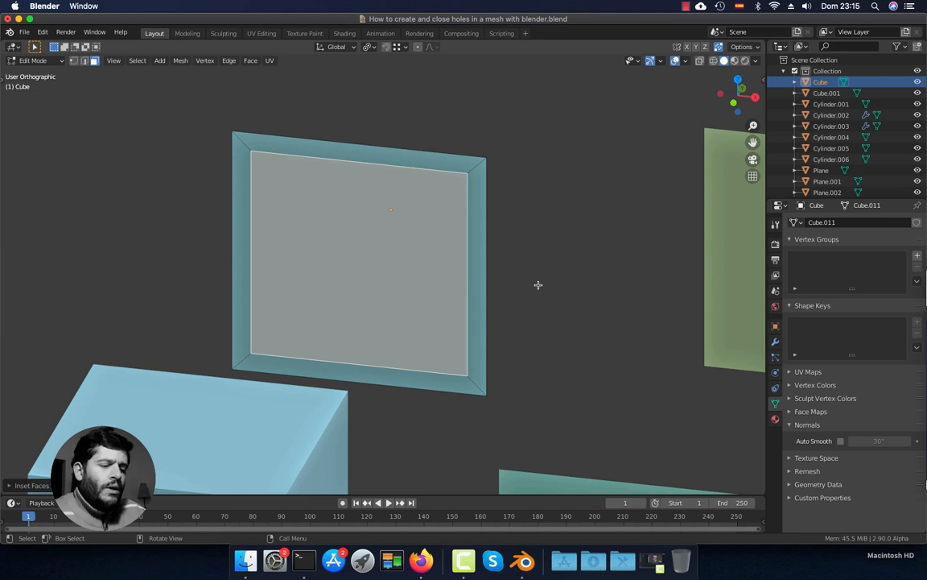
# - Delete the inner inset face to open a square hole in the frame
pyautogui.press('x')
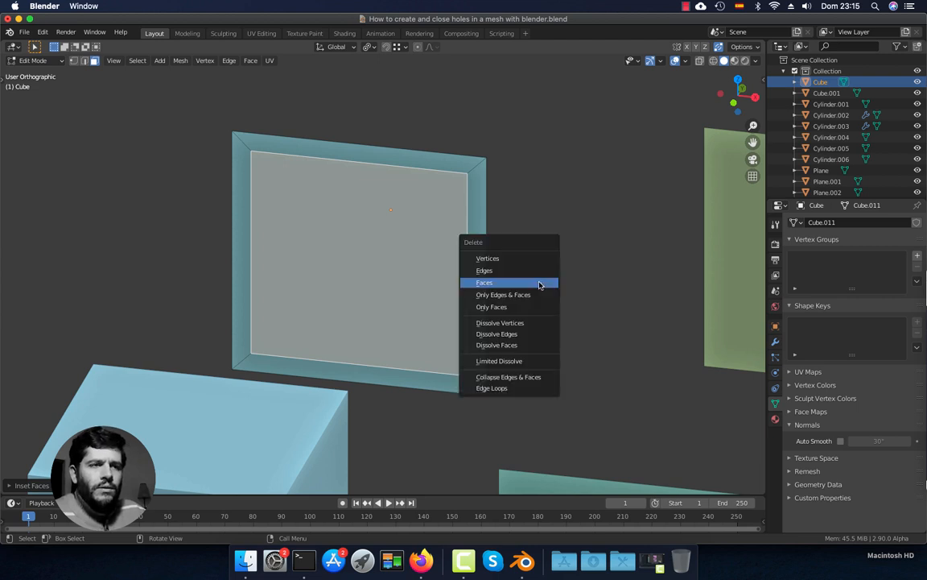
pyautogui.click(538, 283)
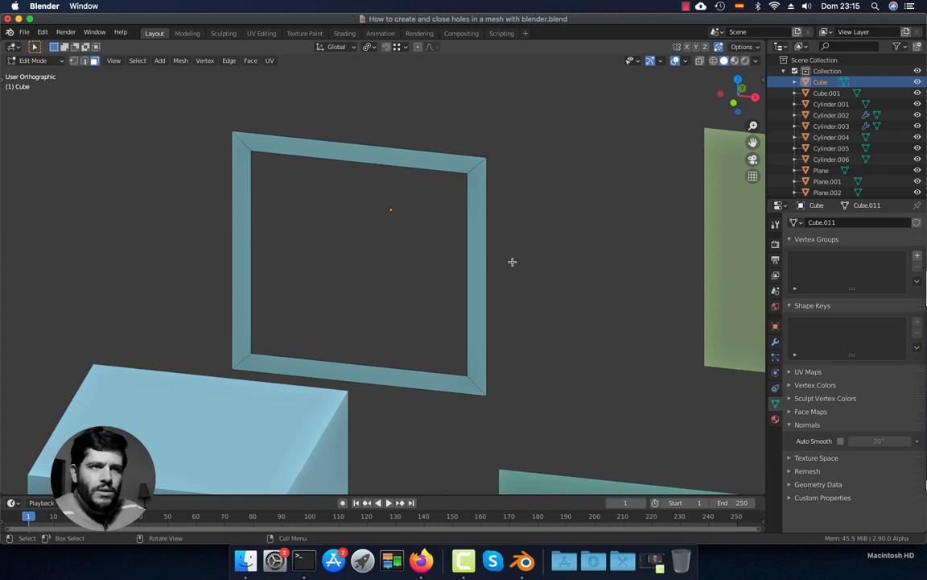
pyautogui.press('x')
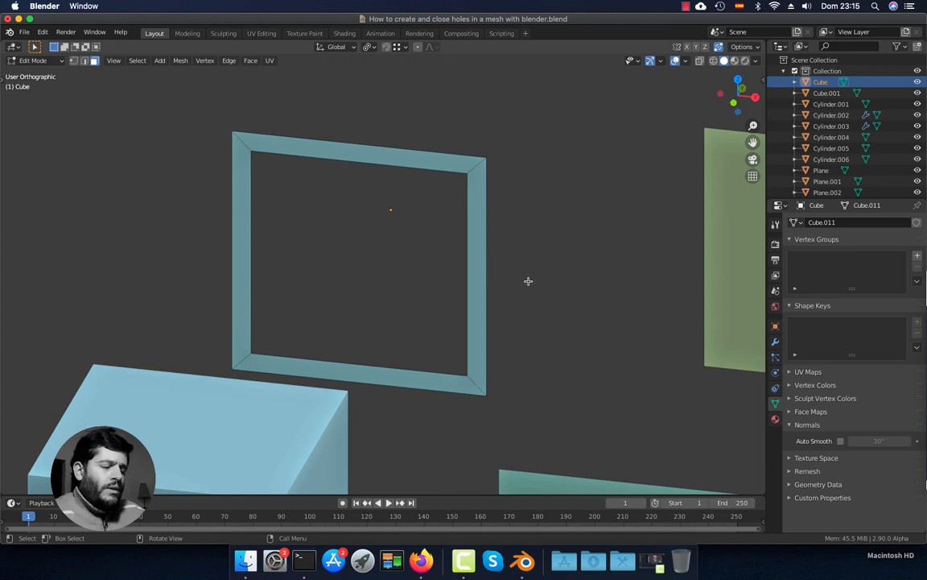
# - Extrude the whole square frame backward along its normal to nearly the neighbouring box's depth, and return to Object Mode
pyautogui.press('a')
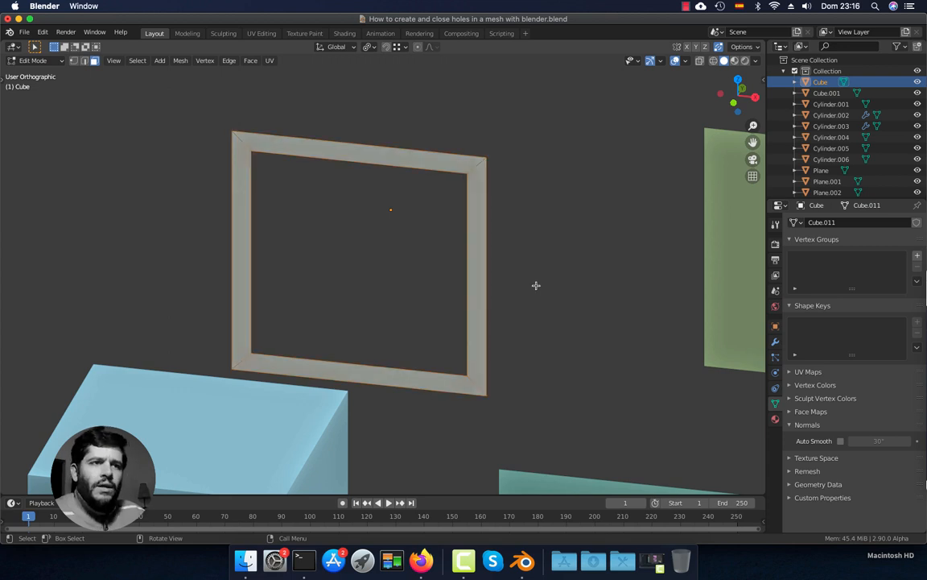
pyautogui.moveTo(535, 286); pyautogui.dragTo(502, 288, button='middle')
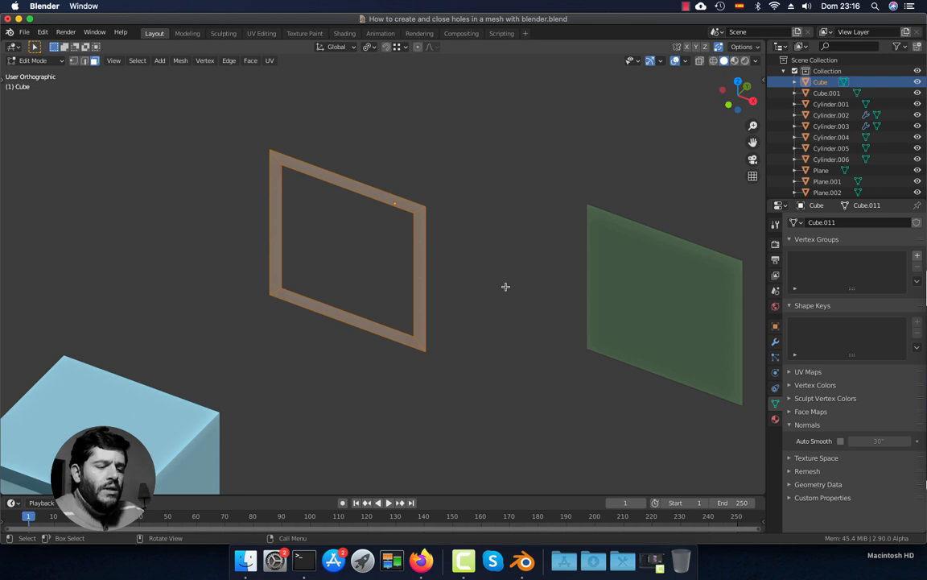
pyautogui.press('e')
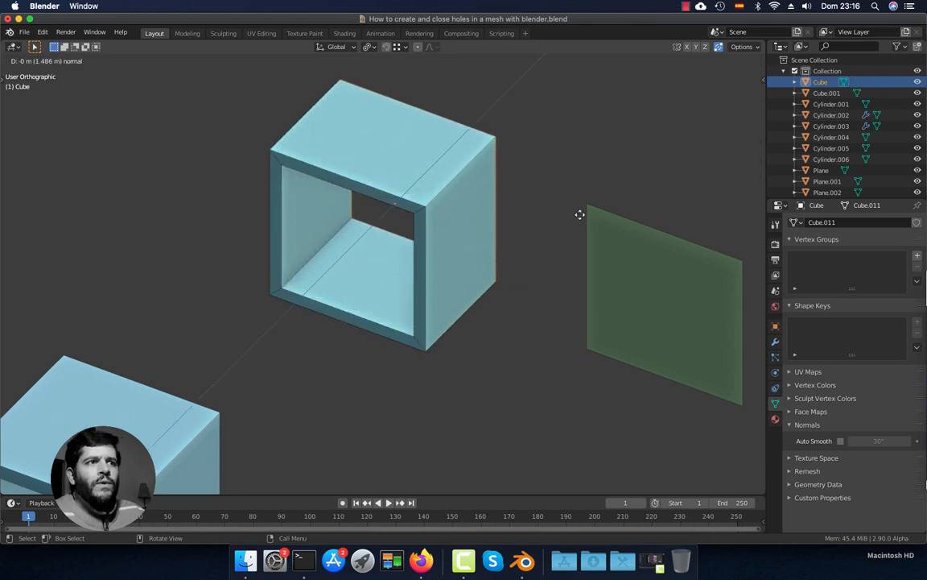
pyautogui.click(590, 204)
pyautogui.moveTo(470, 313); pyautogui.dragTo(491, 293, button='middle')
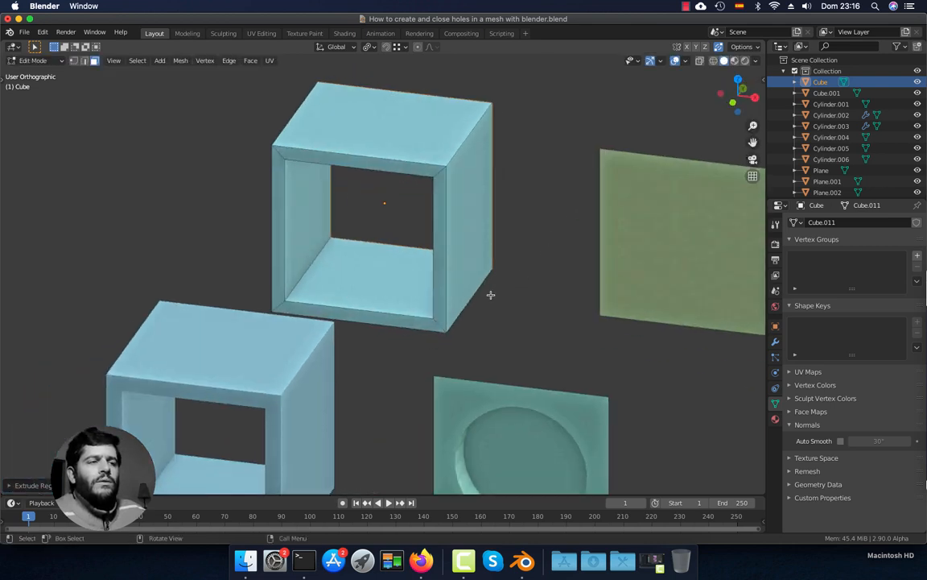
pyautogui.scroll(-2, 487, 296)
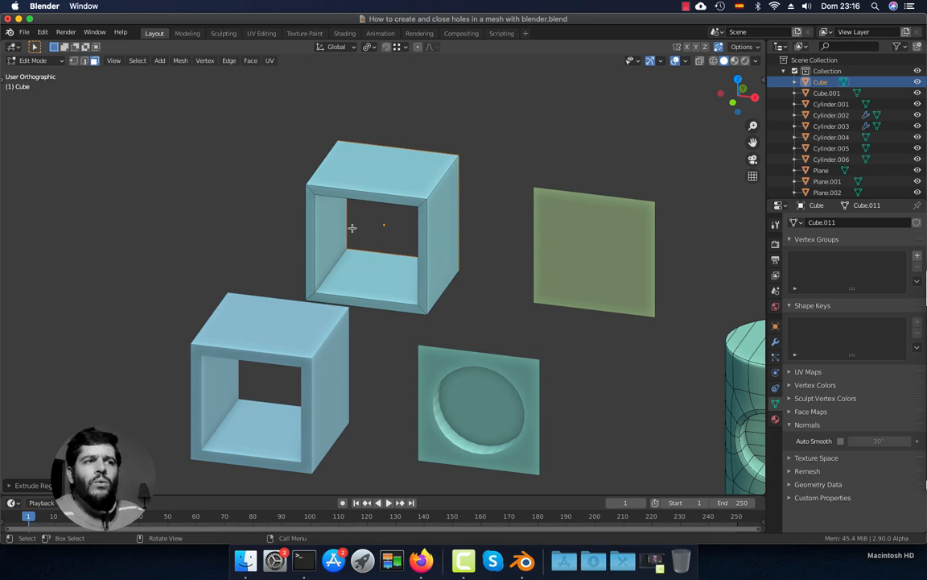
pyautogui.keyDown('shift'); pyautogui.moveTo(381, 277); pyautogui.dragTo(357, 260, button='middle'); pyautogui.keyUp('shift')
pyautogui.press('Tab')
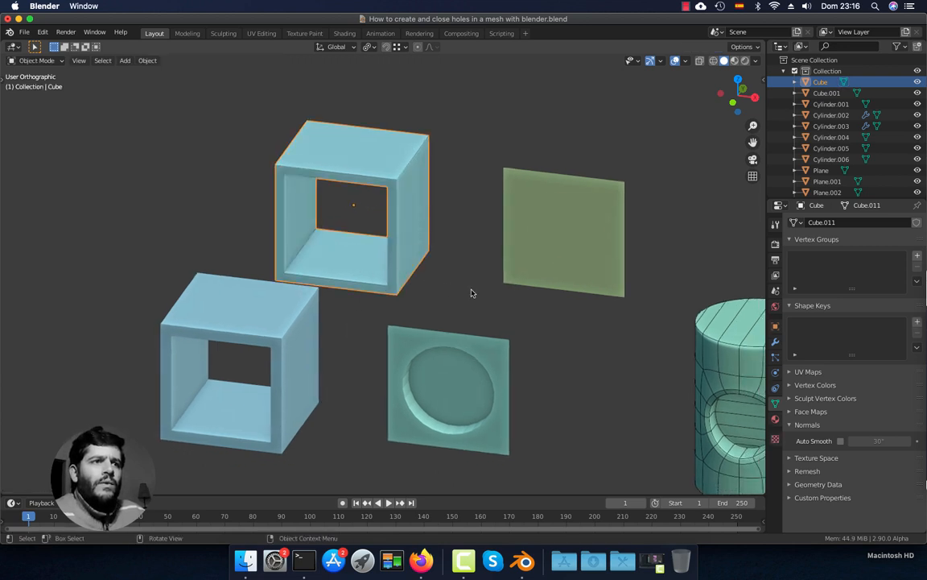
# - Examine the cylinder-hole example plane and its round recess from several angles
pyautogui.keyDown('shift'); pyautogui.moveTo(472, 290); pyautogui.dragTo(367, 248, button='middle'); pyautogui.keyUp('shift')
pyautogui.scroll(3, 348, 282)
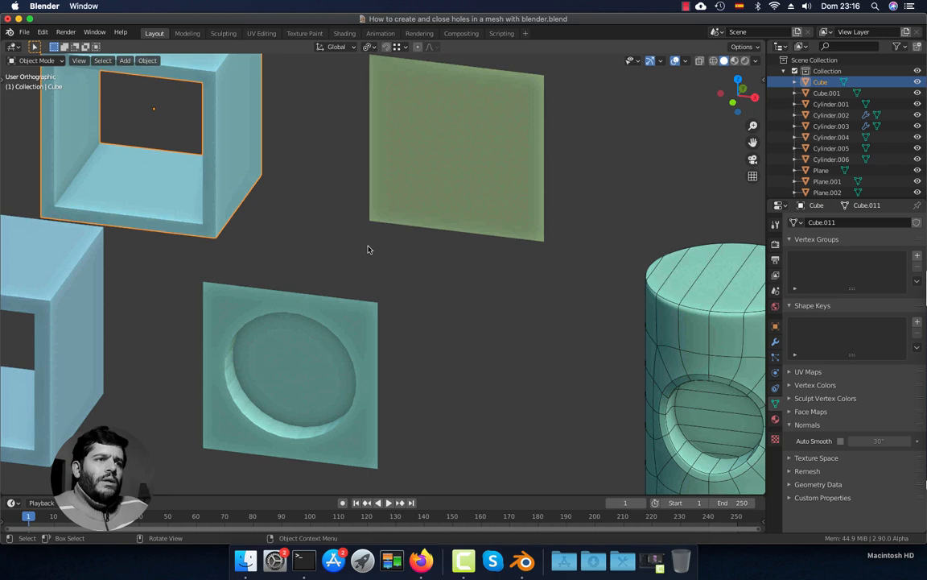
pyautogui.click(333, 341)
pyautogui.moveTo(345, 338); pyautogui.dragTo(359, 330, button='middle')
pyautogui.scroll(-3, 359, 330)
pyautogui.scroll(4, 358, 316)
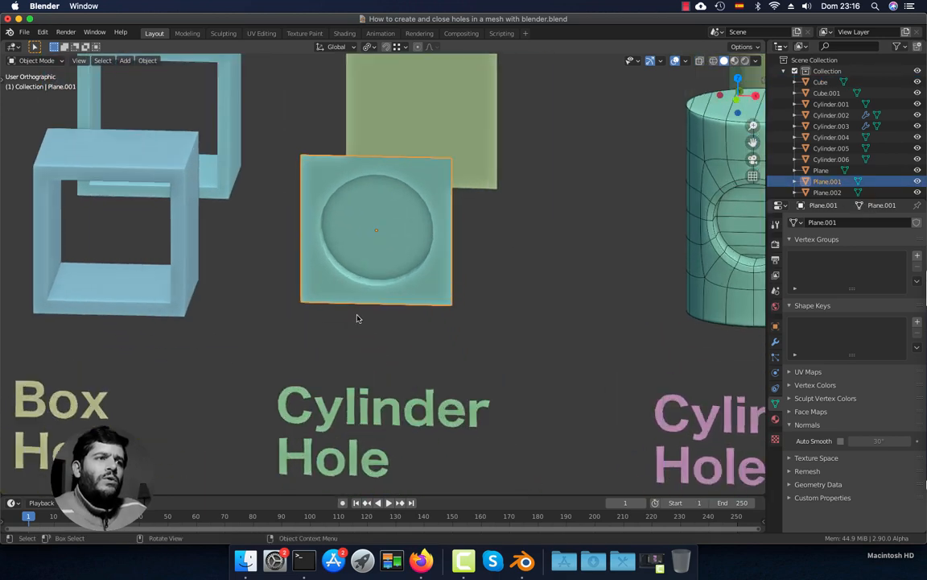
pyautogui.moveTo(368, 272); pyautogui.dragTo(475, 329, button='middle')
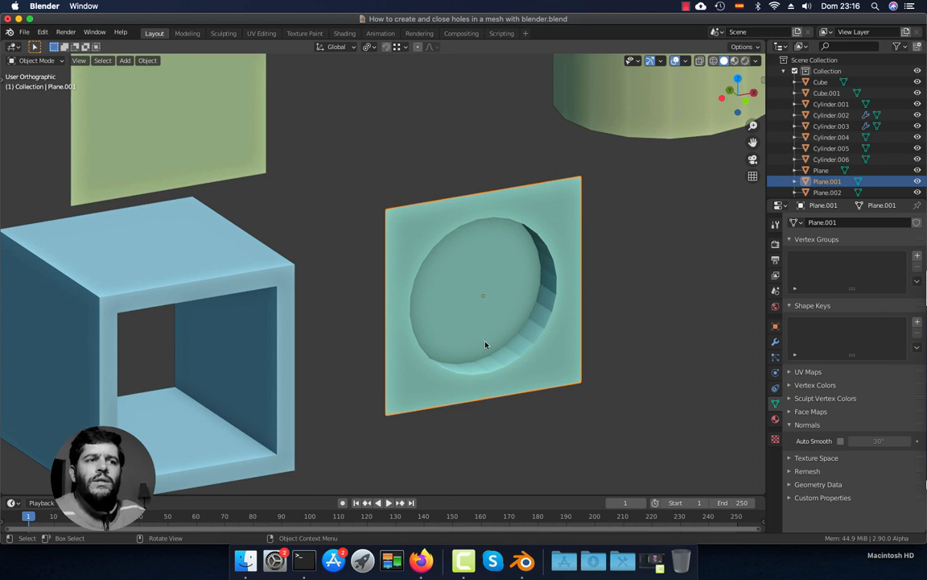
pyautogui.scroll(-2, 510, 285)
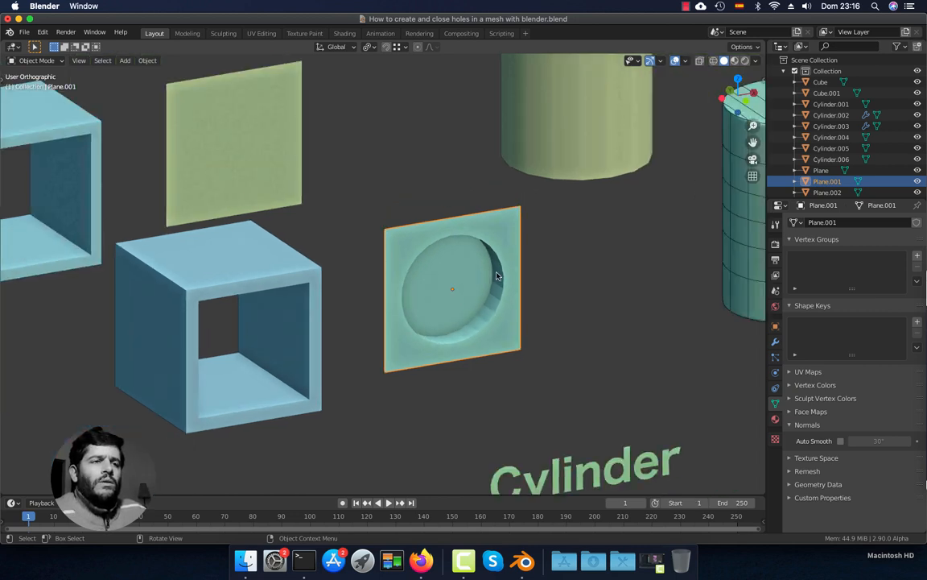
pyautogui.moveTo(497, 274); pyautogui.dragTo(483, 278, button='middle')
pyautogui.keyDown('shift'); pyautogui.moveTo(396, 265); pyautogui.dragTo(430, 287, button='middle'); pyautogui.keyUp('shift')
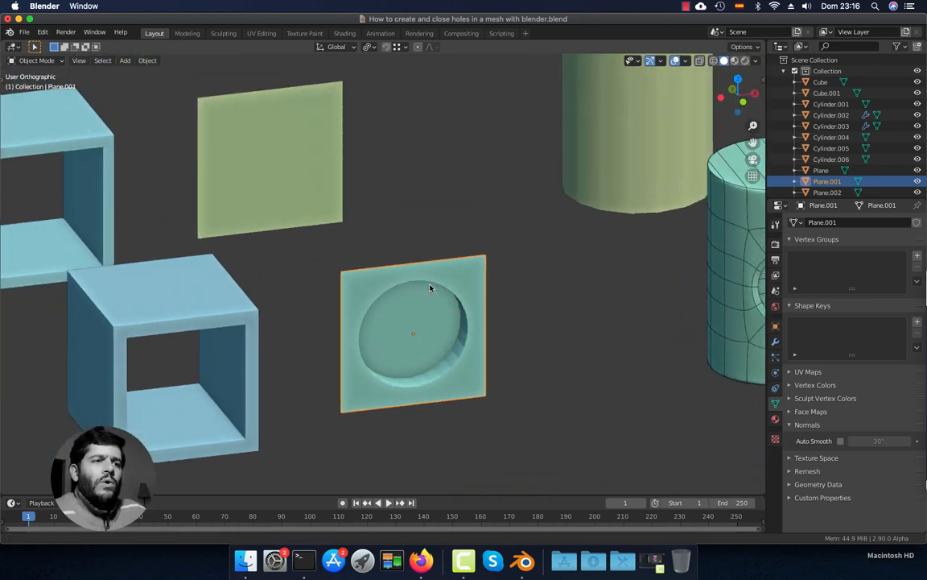
# - Open the blank green plane above the recessed example in Edit Mode and select only its single face
pyautogui.keyDown('shift'); pyautogui.moveTo(330, 192); pyautogui.dragTo(432, 276, button='middle'); pyautogui.keyUp('shift')
pyautogui.click(389, 254)
pyautogui.press('KP_Decimal')
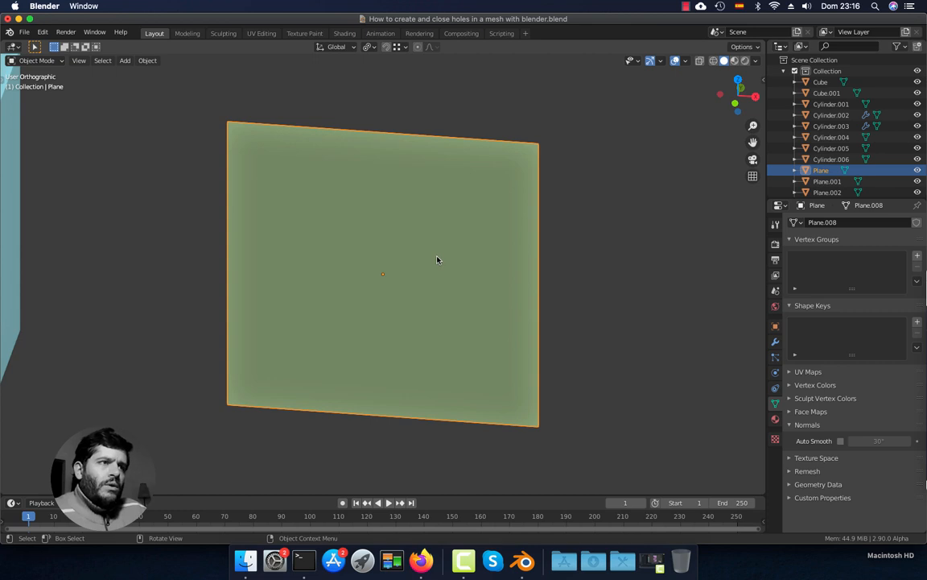
pyautogui.press('Tab')
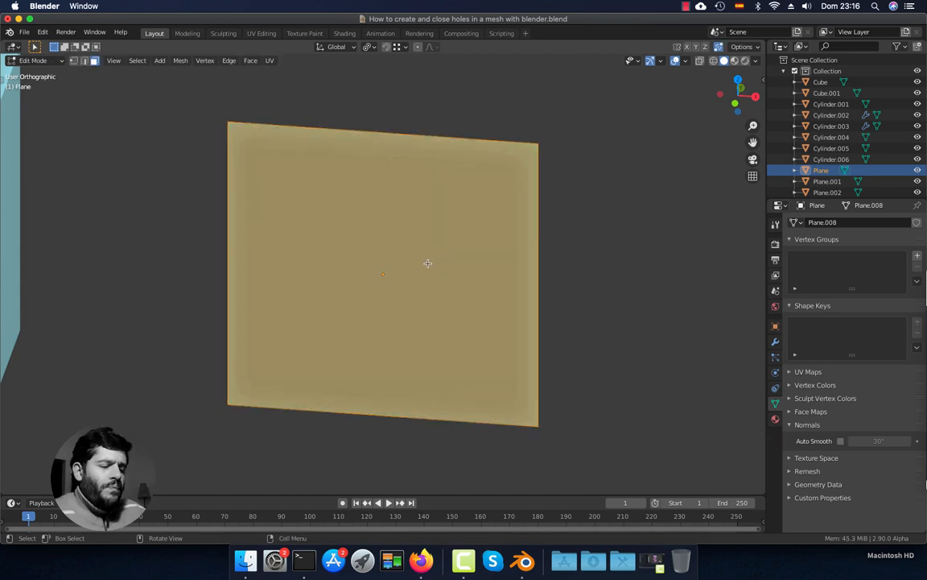
pyautogui.hotkey('alt', 'a')
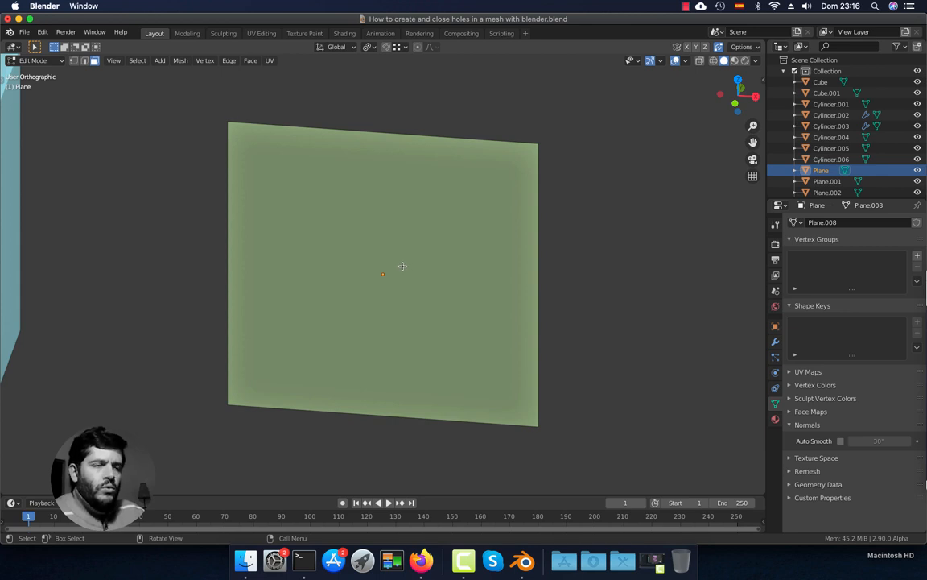
pyautogui.click(420, 289)
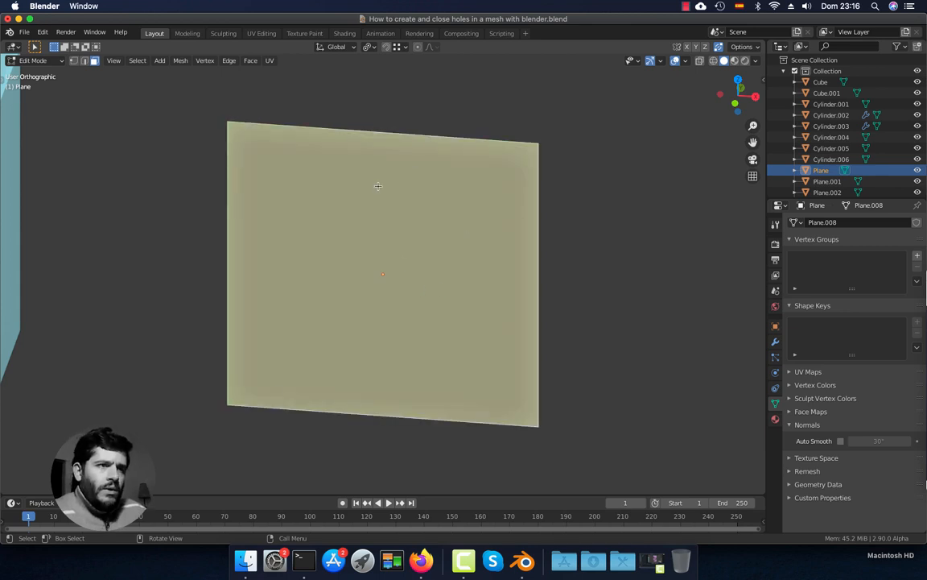
# - Subdivide the plane's selected face with the number of cuts set to 4
pyautogui.rightClick(442, 230)
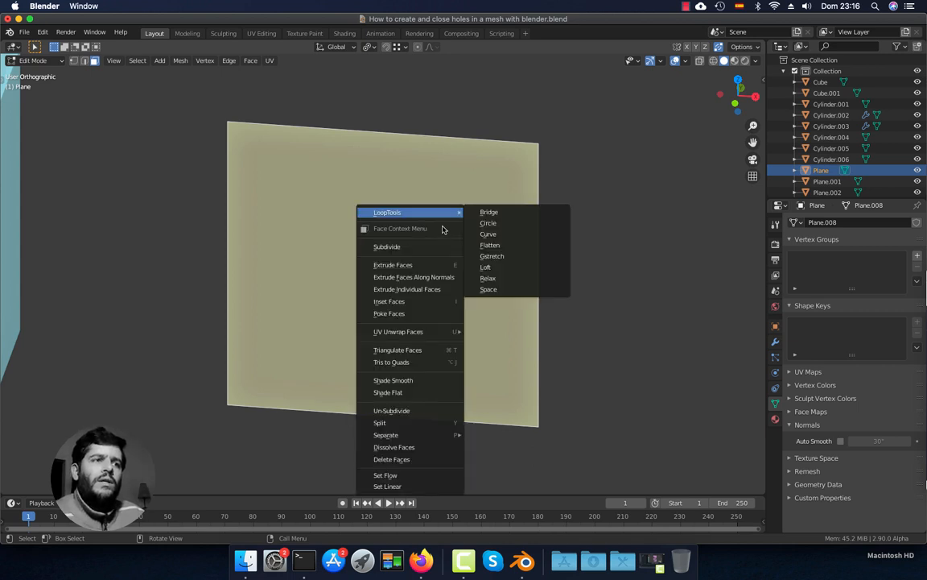
pyautogui.press('Escape')
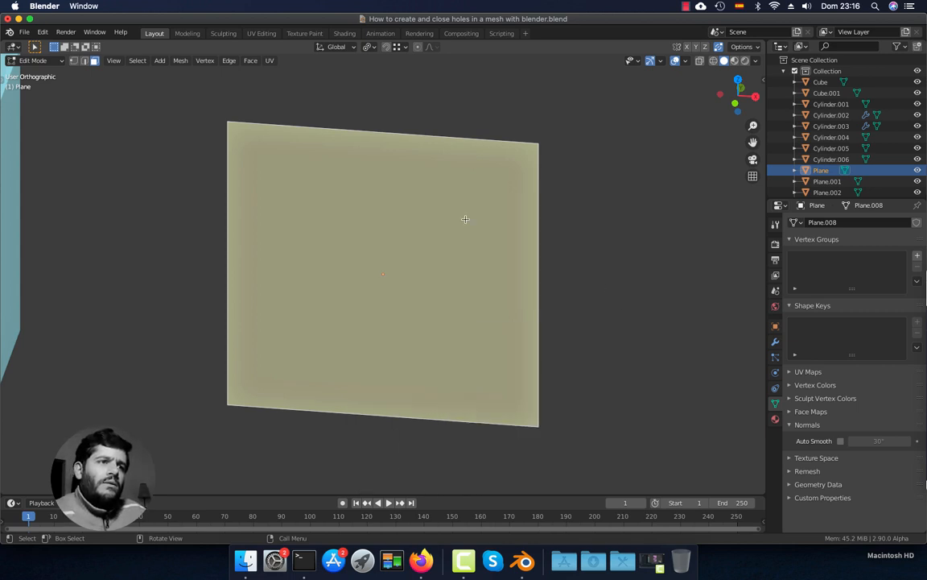
pyautogui.rightClick(458, 169)
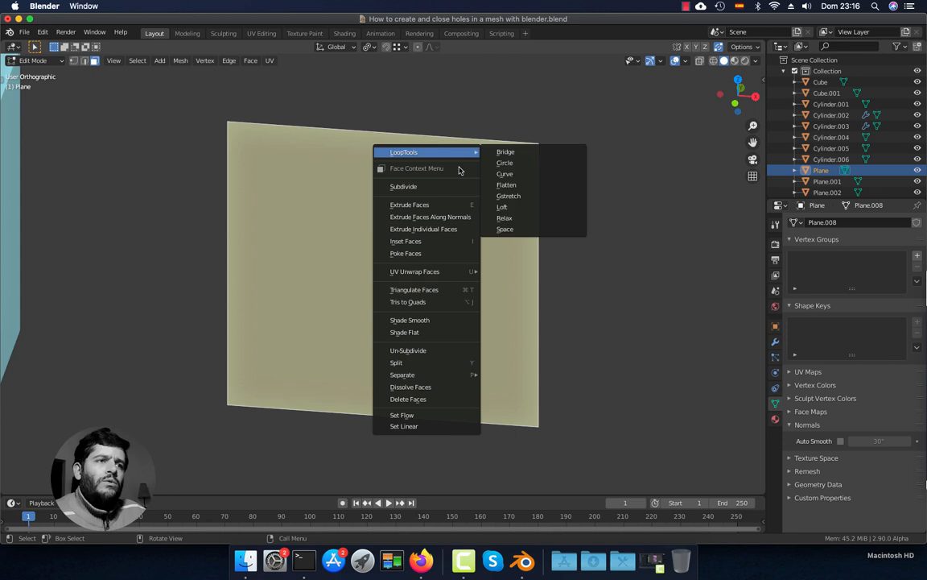
pyautogui.click(419, 188)
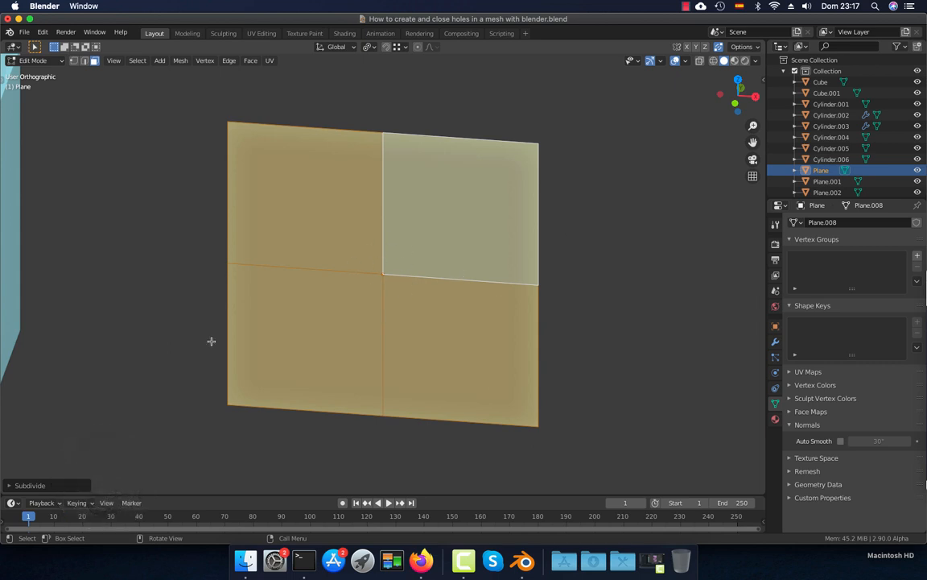
pyautogui.click(16, 484)
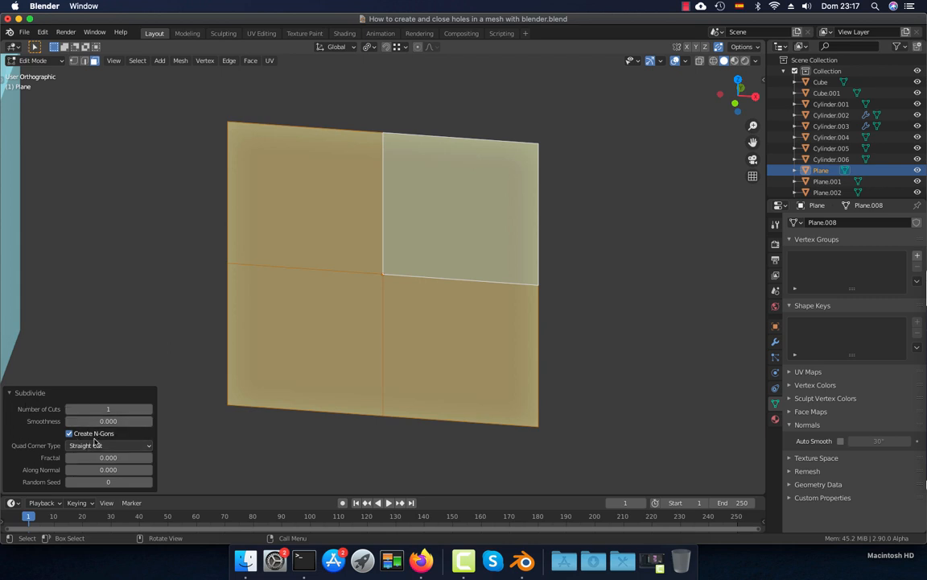
pyautogui.click(149, 410)
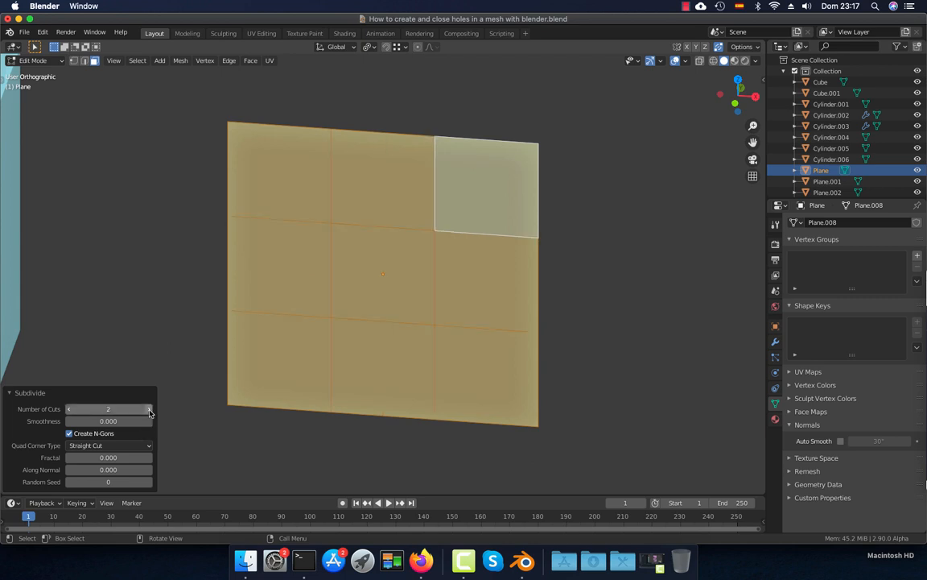
pyautogui.click(148, 409)
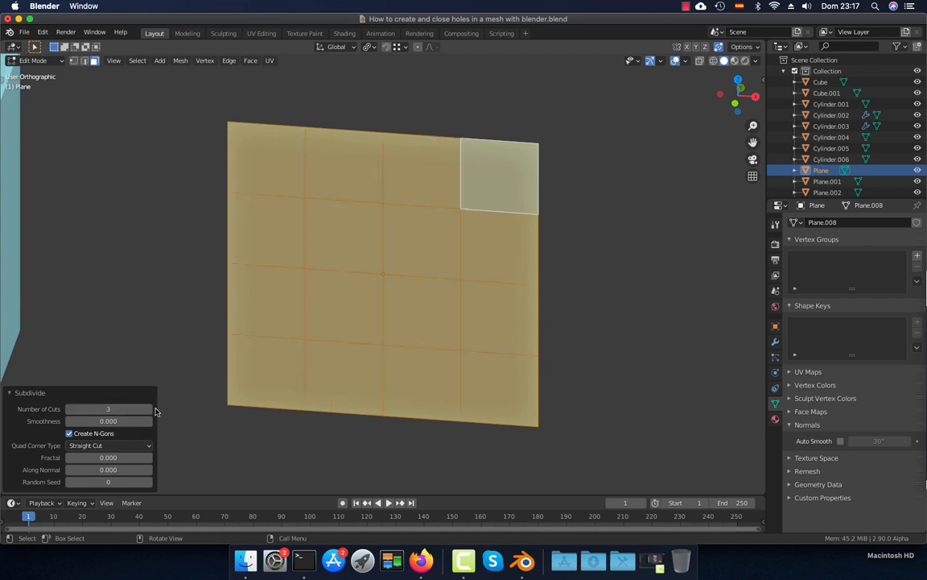
pyautogui.click(149, 409)
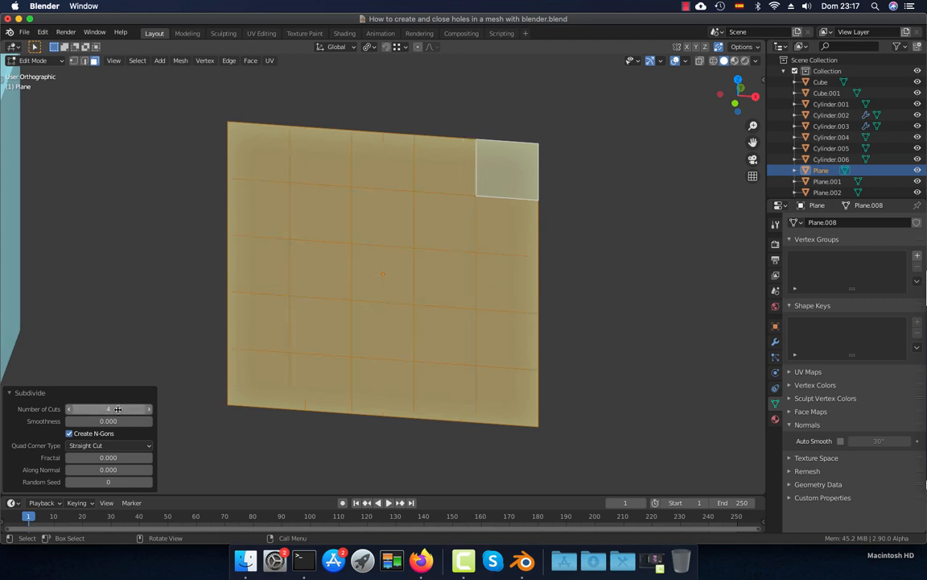
pyautogui.click(10, 393)
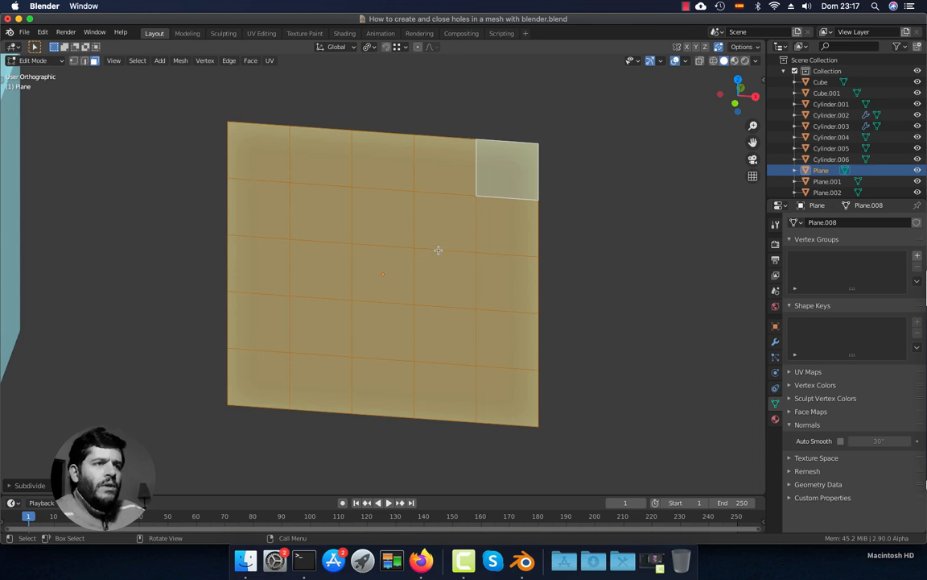
# - Select the central three-by-three block of faces on the subdivided plane
pyautogui.click(312, 209)
pyautogui.keyDown('shift'); pyautogui.click(385, 211); pyautogui.keyUp('shift')
pyautogui.keyDown('shift'); pyautogui.click(445, 216); pyautogui.keyUp('shift')
pyautogui.keyDown('shift'); pyautogui.click(445, 274); pyautogui.keyUp('shift')
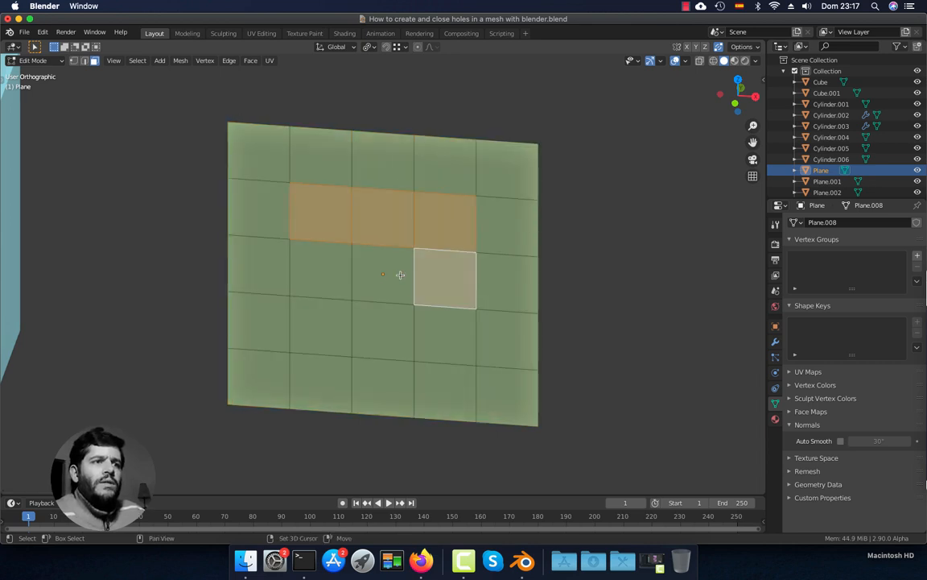
pyautogui.keyDown('shift'); pyautogui.click(383, 271); pyautogui.keyUp('shift')
pyautogui.keyDown('shift'); pyautogui.click(320, 269); pyautogui.keyUp('shift')
pyautogui.keyDown('shift'); pyautogui.click(320, 328); pyautogui.keyUp('shift')
pyautogui.keyDown('shift'); pyautogui.click(374, 323); pyautogui.keyUp('shift')
pyautogui.keyDown('shift'); pyautogui.click(427, 338); pyautogui.keyUp('shift')
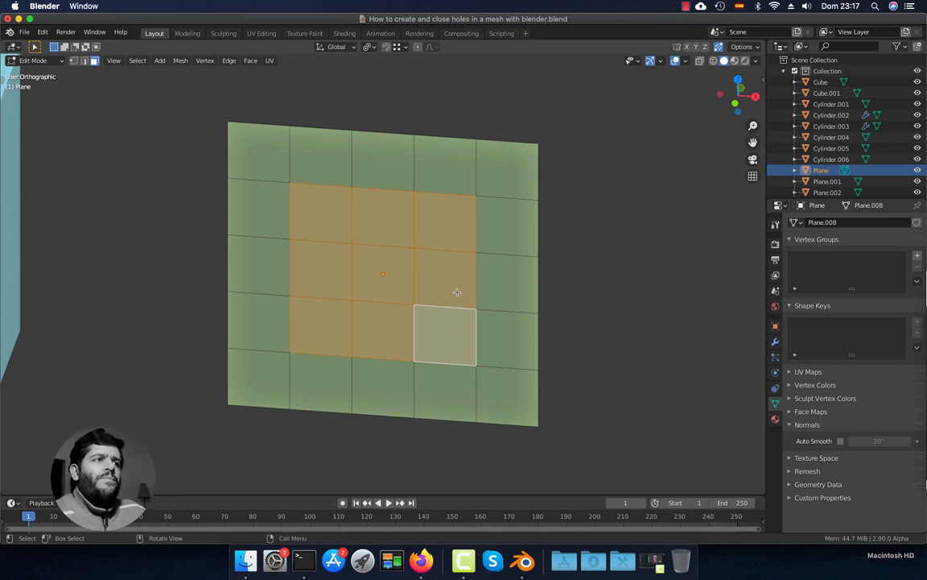
# - Find the LoopTools add-on in the preferences by searching for "loop", and switch it off and on again
pyautogui.keyDown('shift'); pyautogui.moveTo(442, 277); pyautogui.dragTo(436, 289, button='middle'); pyautogui.keyUp('shift')
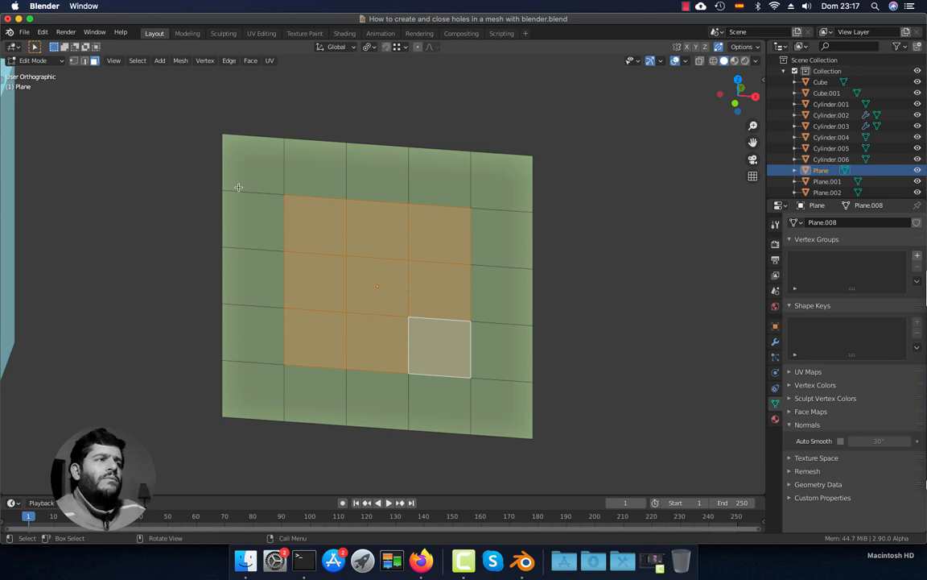
pyautogui.click(43, 34)
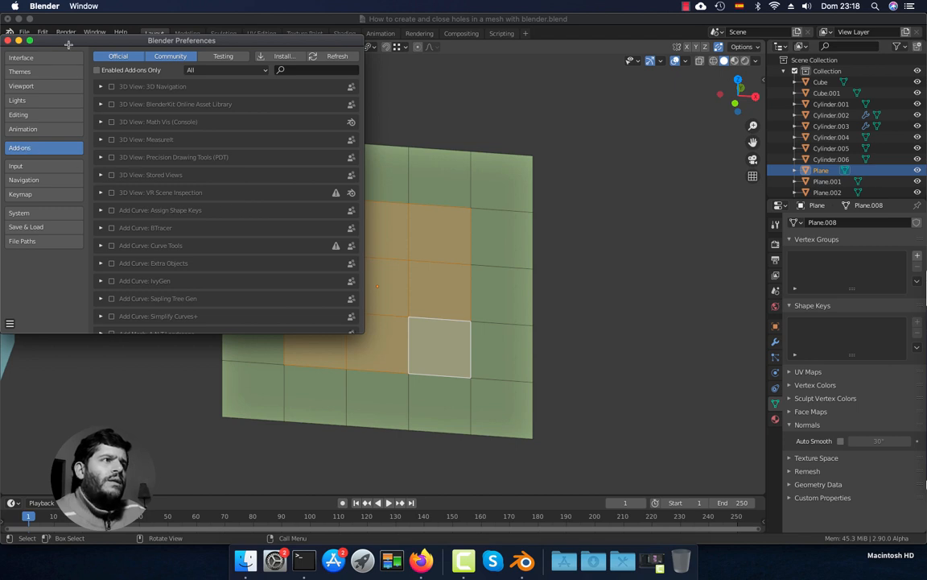
pyautogui.moveTo(69, 45); pyautogui.dragTo(165, 85)
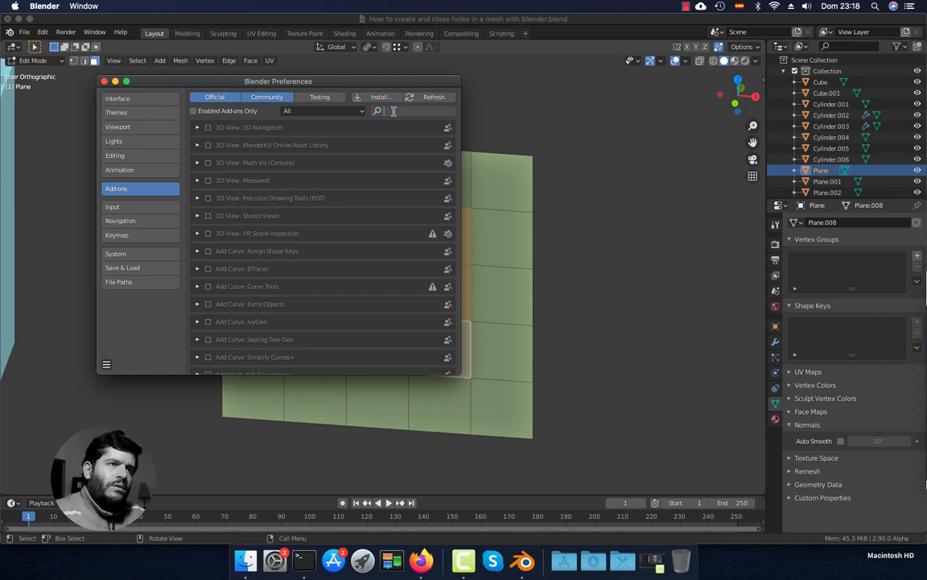
pyautogui.write('loop')
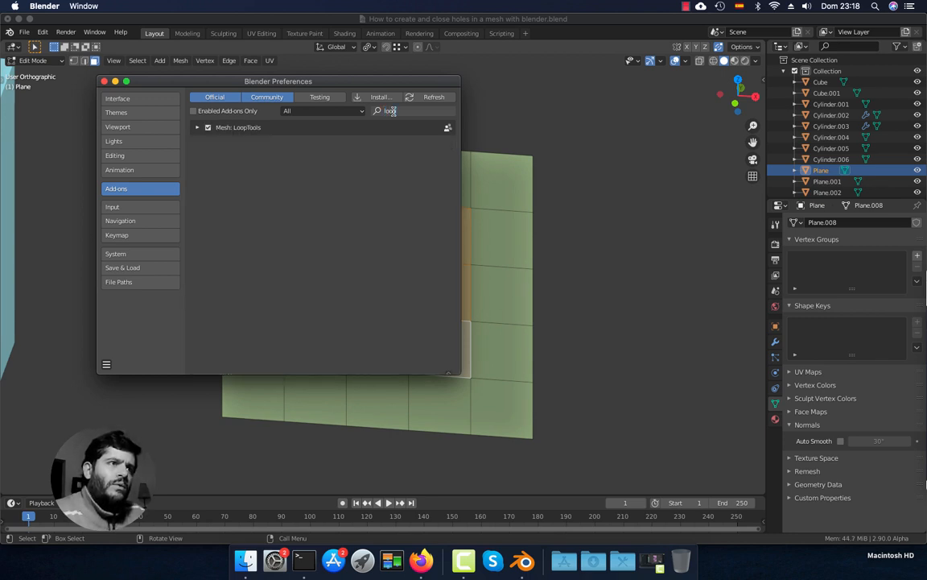
pyautogui.click(198, 128)
pyautogui.click(199, 128)
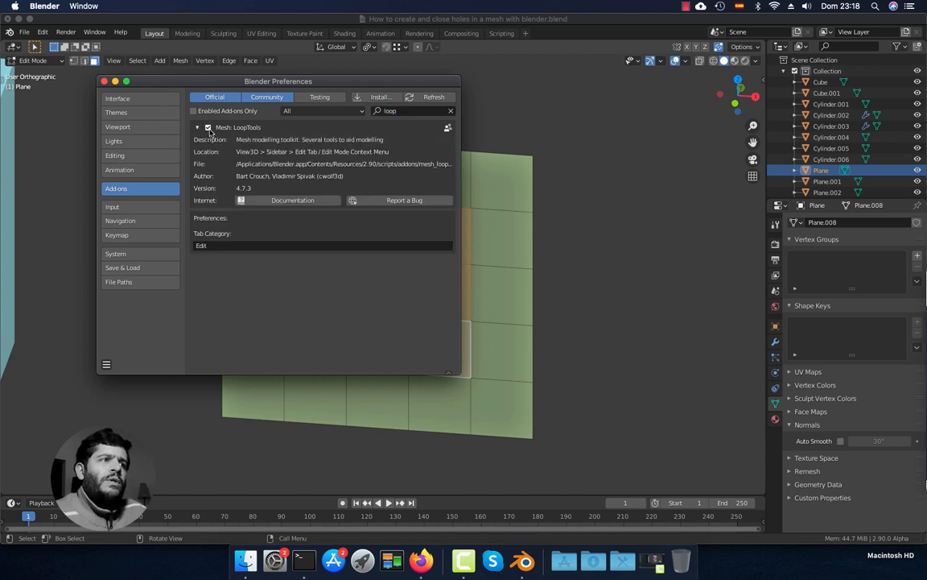
pyautogui.click(208, 128)
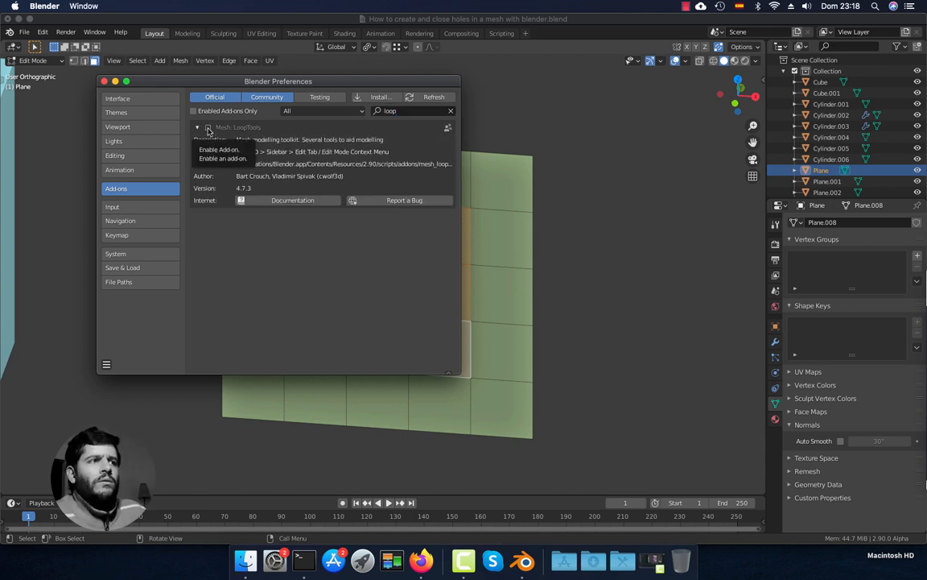
pyautogui.click(208, 128)
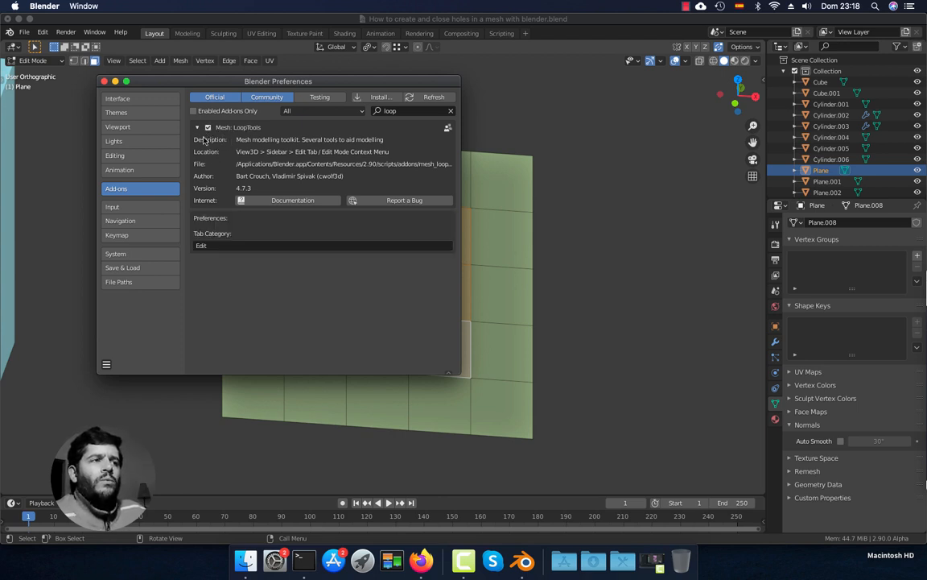
pyautogui.click(104, 81)
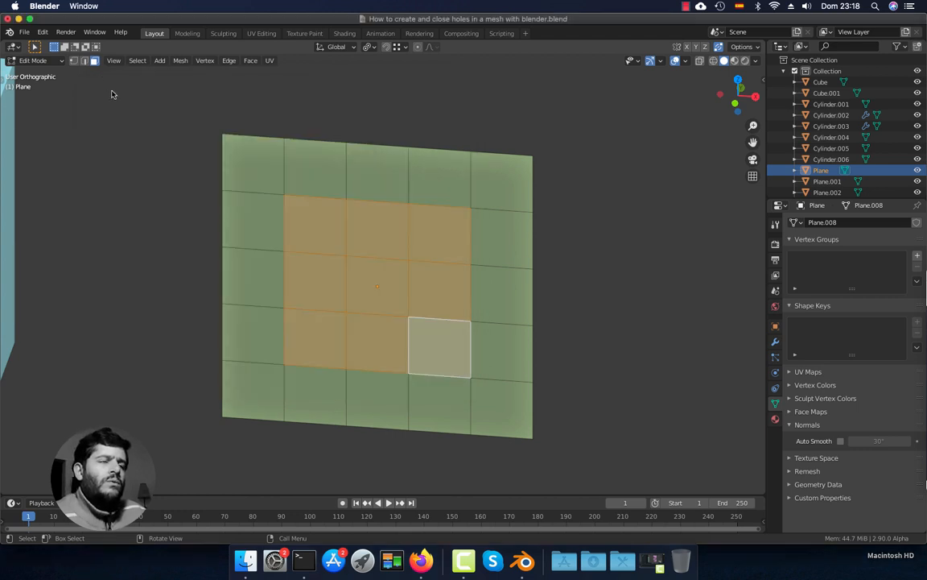
# - Reshape the selected central block of faces into a circle with the LoopTools Circle operation
pyautogui.keyDown('shift'); pyautogui.moveTo(428, 243); pyautogui.dragTo(399, 251, button='middle'); pyautogui.keyUp('shift')
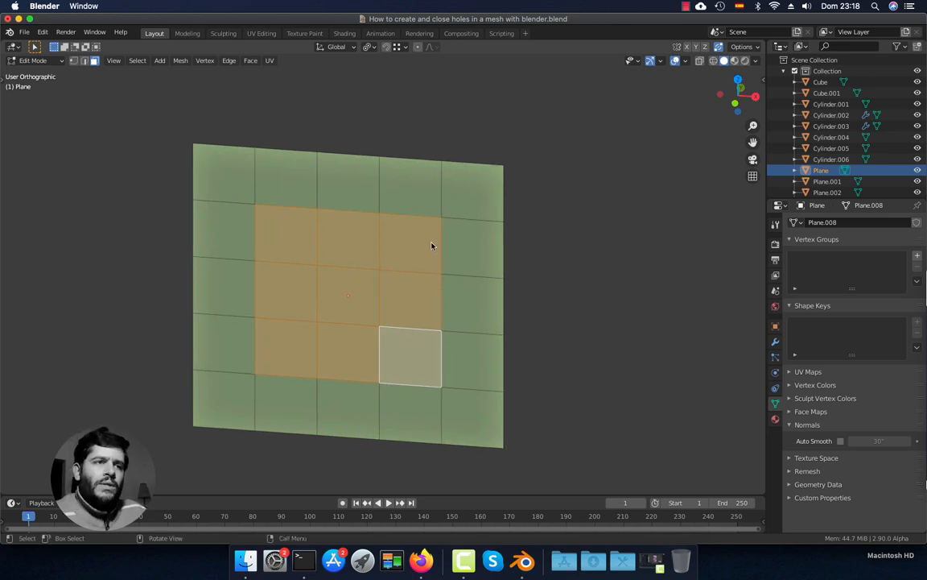
pyautogui.rightClick(432, 246)
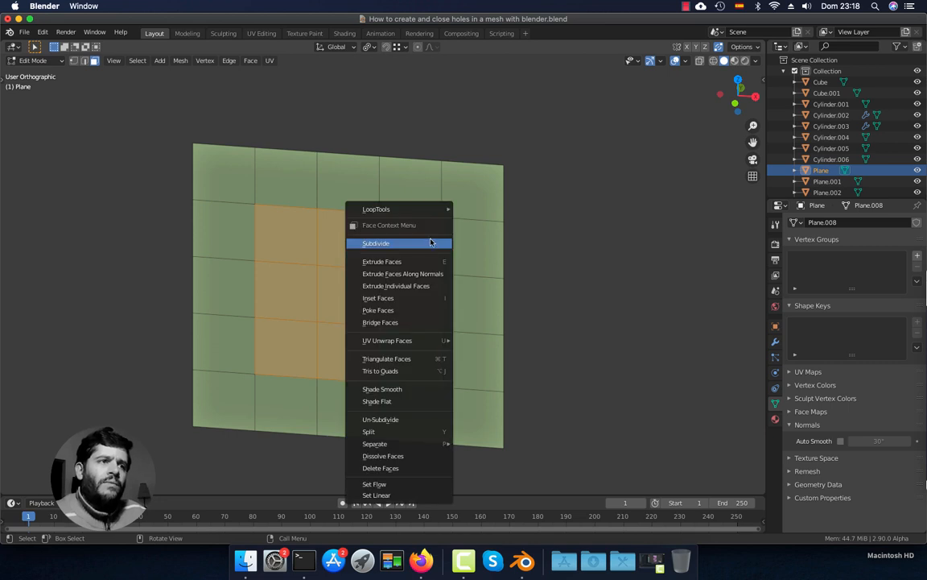
pyautogui.rightClick(548, 208)
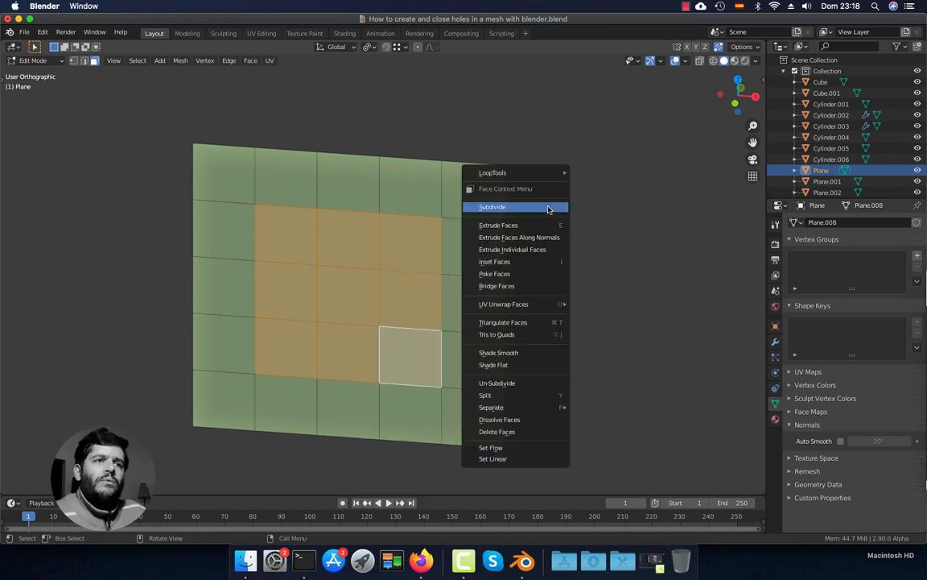
pyautogui.moveTo(505, 179)
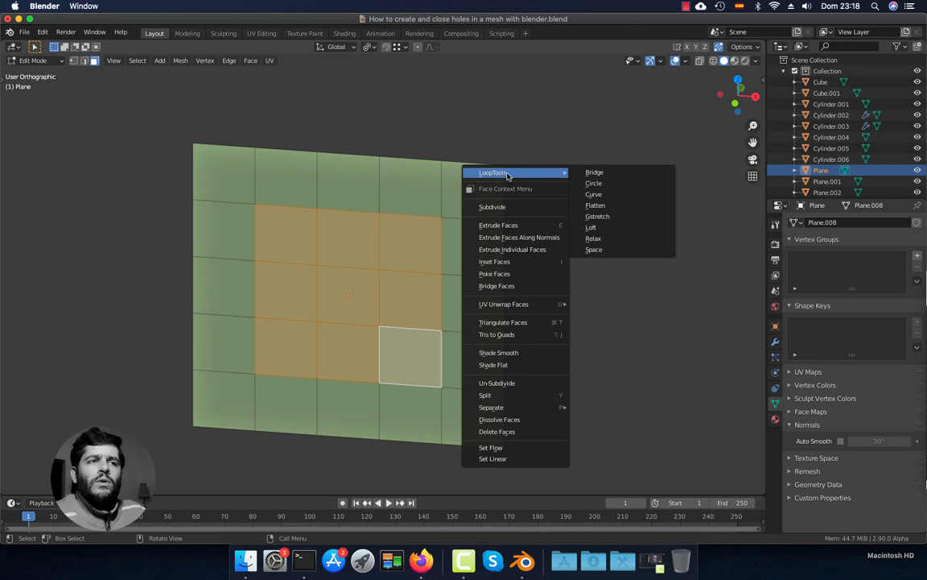
pyautogui.click(618, 184)
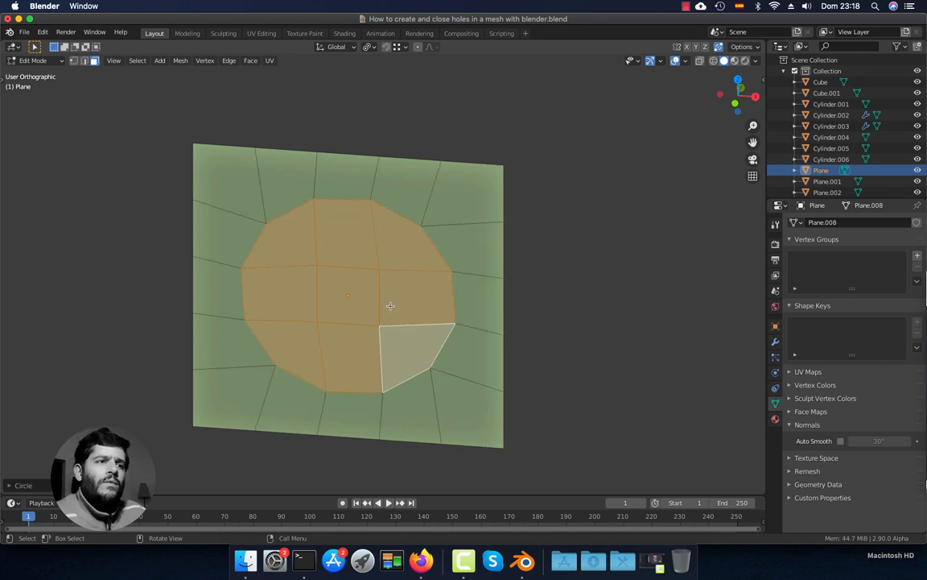
# - Extrude the circular group of faces about 0.8 m backward along its normal to form a round recess
pyautogui.moveTo(383, 298)
pyautogui.mouseDown(button='middle')
pyautogui.moveTo(393, 294)
pyautogui.moveTo(371, 303)
pyautogui.mouseUp(button='middle')
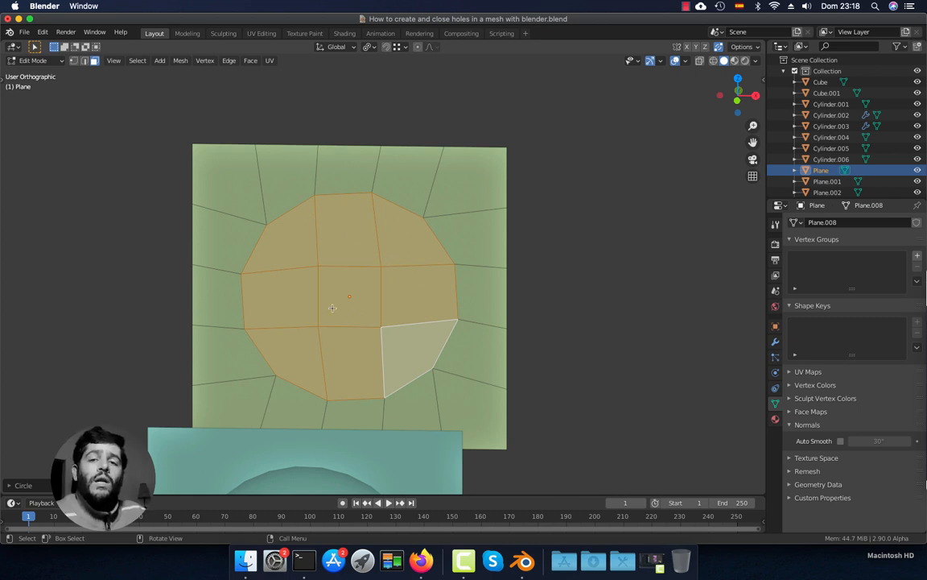
pyautogui.moveTo(329, 309); pyautogui.dragTo(369, 321, button='middle')
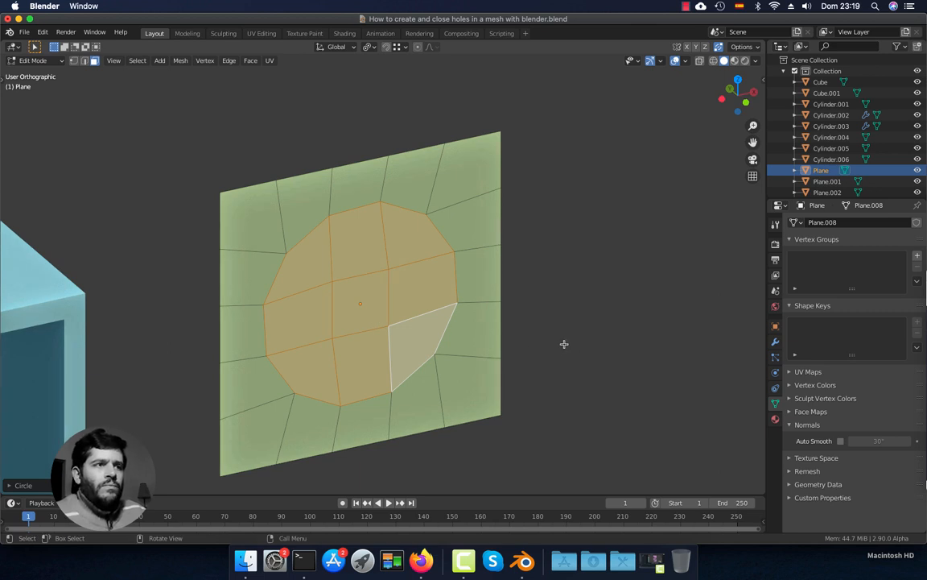
pyautogui.moveTo(563, 344); pyautogui.dragTo(588, 358, button='middle')
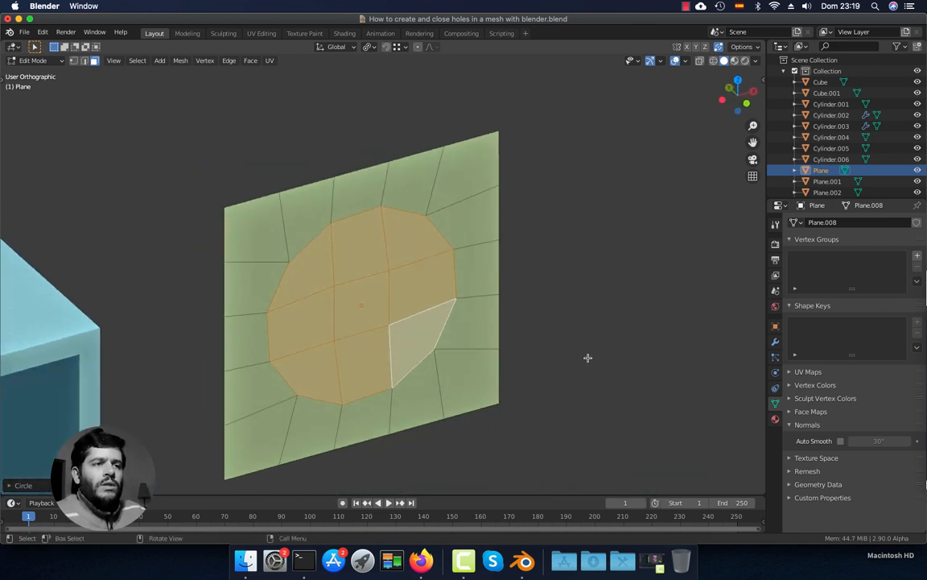
pyautogui.press('e')
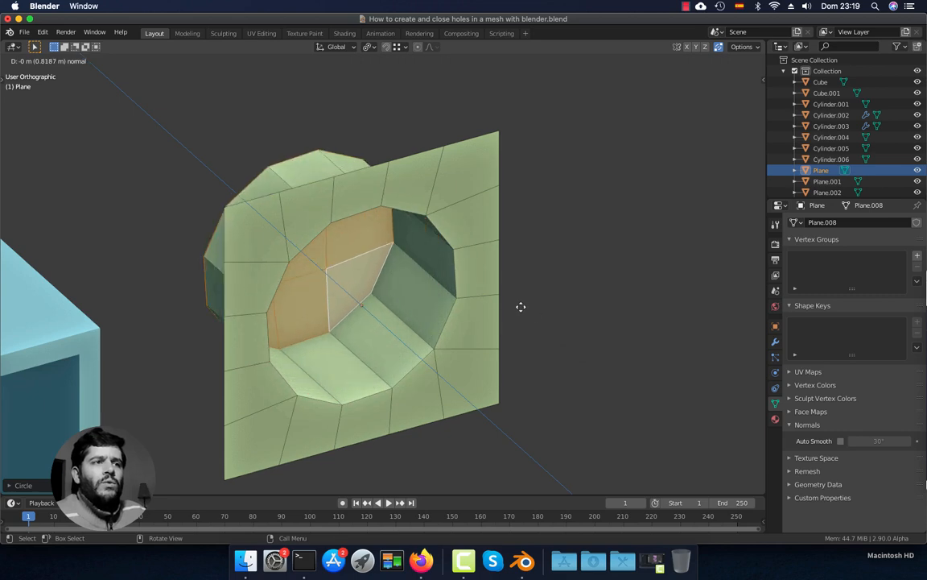
pyautogui.click(551, 368)
pyautogui.moveTo(551, 368)
pyautogui.mouseDown(button='middle')
pyautogui.moveTo(540, 369)
pyautogui.moveTo(546, 379)
pyautogui.mouseUp(button='middle')
pyautogui.moveTo(396, 315); pyautogui.dragTo(432, 275, button='middle')
pyautogui.moveTo(442, 322); pyautogui.dragTo(446, 332, button='middle')
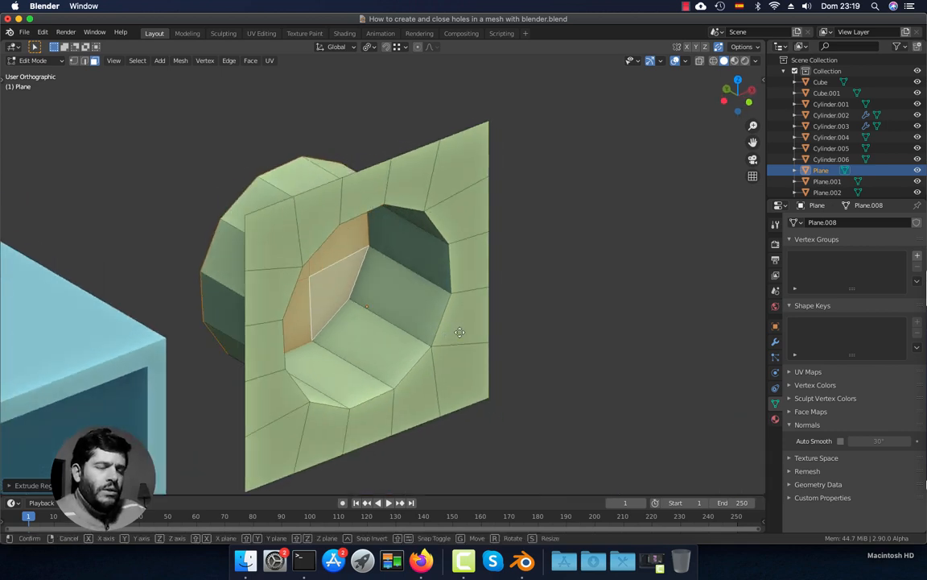
# - Move the extruded circular cap along the global Y axis through the plane until it protrudes as a cylinder in front
pyautogui.press('g')
pyautogui.press('y')
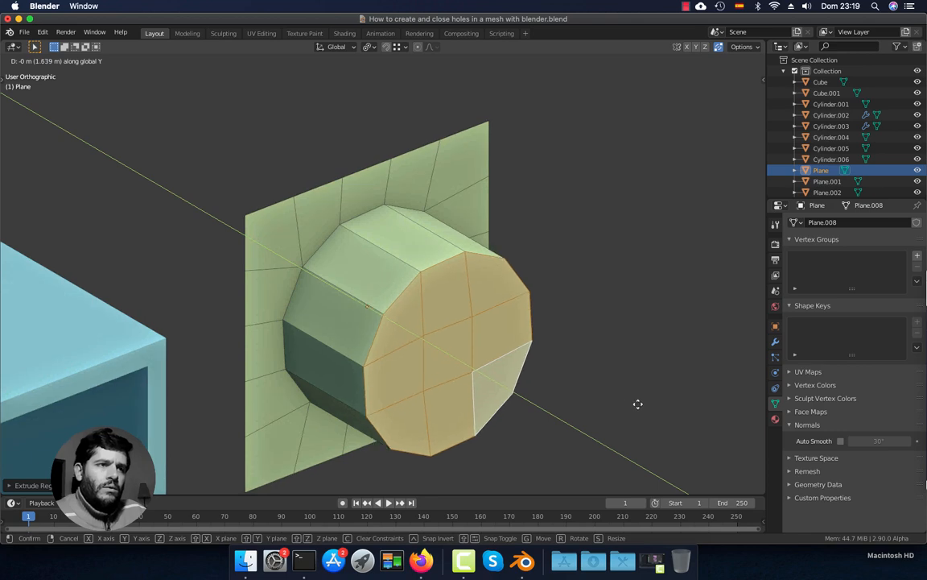
pyautogui.click(601, 394)
pyautogui.scroll(-5, 548, 345)
pyautogui.moveTo(532, 350); pyautogui.dragTo(393, 337, button='middle')
pyautogui.scroll(1, 418, 368)
pyautogui.moveTo(314, 323); pyautogui.dragTo(426, 295, button='middle')
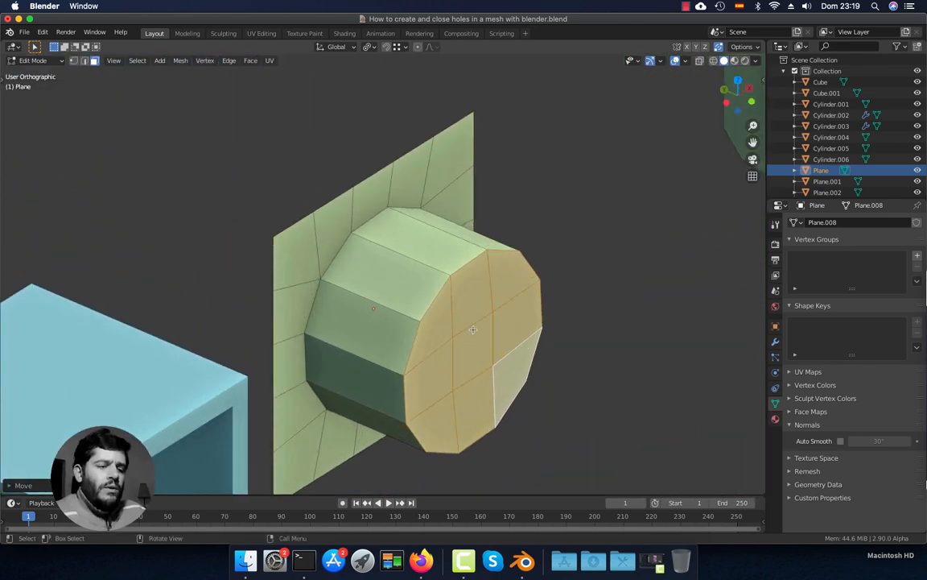
# - Move the circular cap along global Y back through the plane to form a recess, and leave mesh editing
pyautogui.press('g')
pyautogui.press('y')
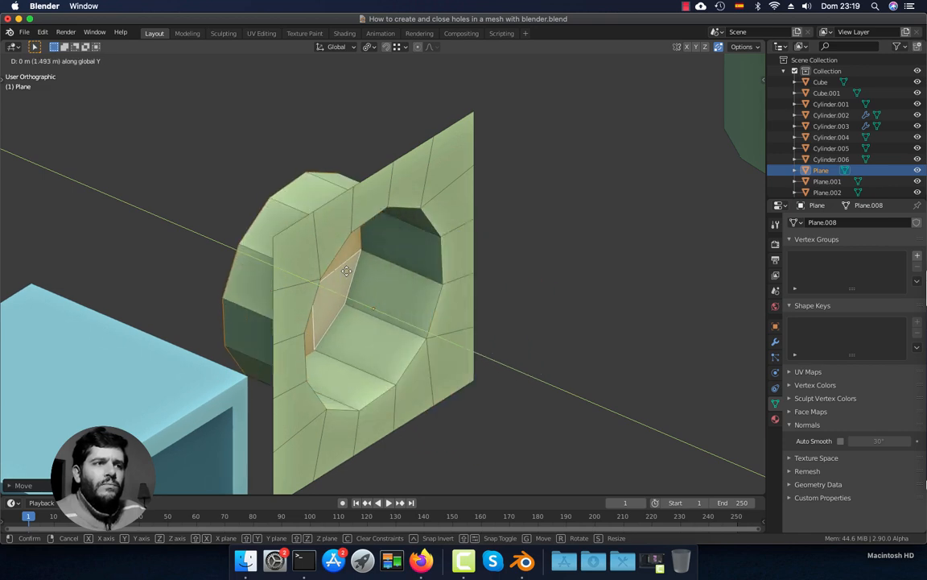
pyautogui.click(487, 316)
pyautogui.moveTo(487, 315); pyautogui.dragTo(442, 345, button='middle')
pyautogui.scroll(-1, 440, 297)
pyautogui.press('Tab')
# - Examine the finished Cylinder Hole example, looking at the round opening and its surrounding topology from several angles
pyautogui.scroll(-1, 444, 346)
pyautogui.keyDown('shift'); pyautogui.moveTo(515, 386); pyautogui.dragTo(416, 312, button='middle'); pyautogui.keyUp('shift')
pyautogui.scroll(-1, 416, 312)
pyautogui.keyDown('shift'); pyautogui.hscroll(5, 417, 312); pyautogui.keyUp('shift')
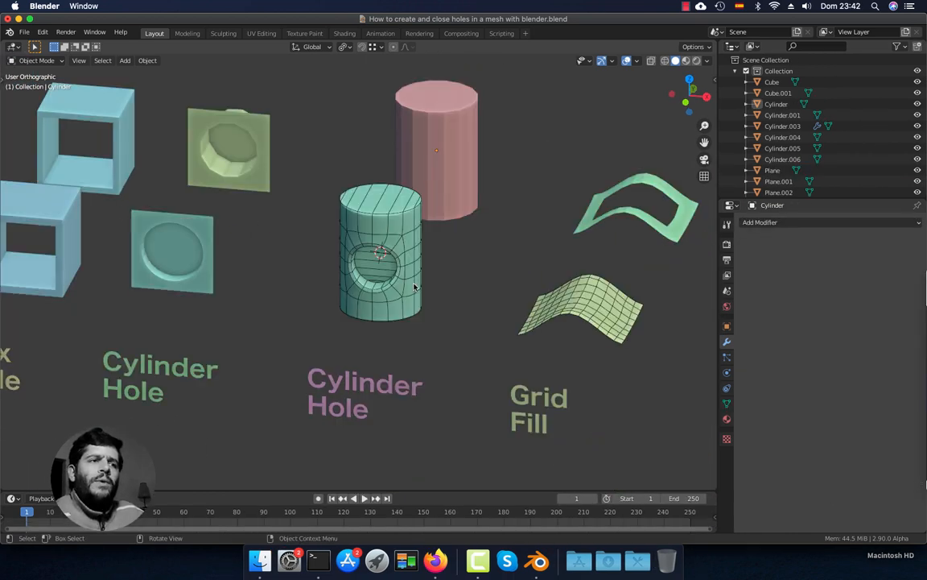
pyautogui.scroll(5, 414, 290)
pyautogui.moveTo(386, 306); pyautogui.dragTo(347, 300, button='middle')
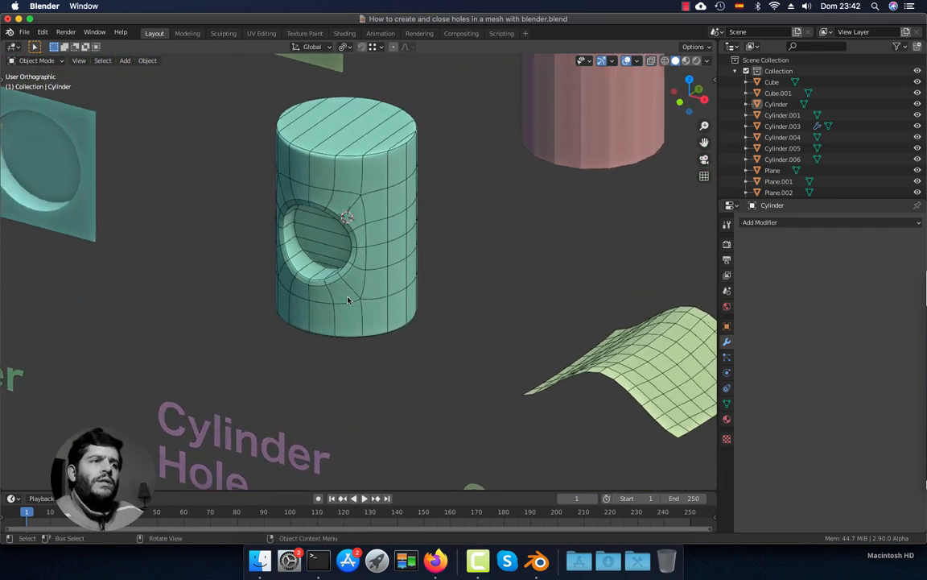
pyautogui.moveTo(363, 310); pyautogui.dragTo(453, 294, button='middle')
pyautogui.scroll(1, 337, 283)
pyautogui.scroll(4, 399, 319)
pyautogui.scroll(-3, 452, 294)
pyautogui.scroll(-5, 452, 294)
pyautogui.moveTo(418, 325); pyautogui.dragTo(448, 384, button='middle')
# - Isolate the pink cylinder in local view
pyautogui.click(274, 224)
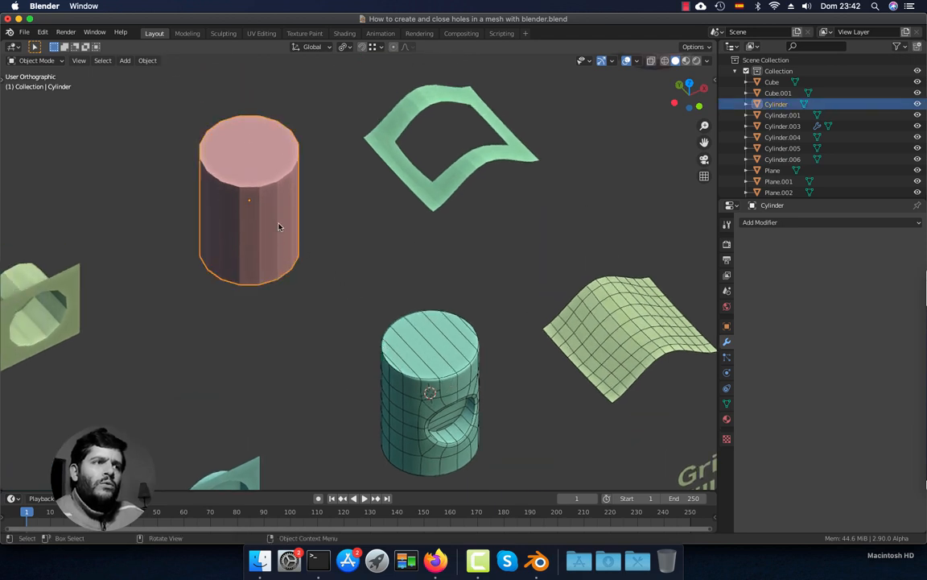
pyautogui.press('/')
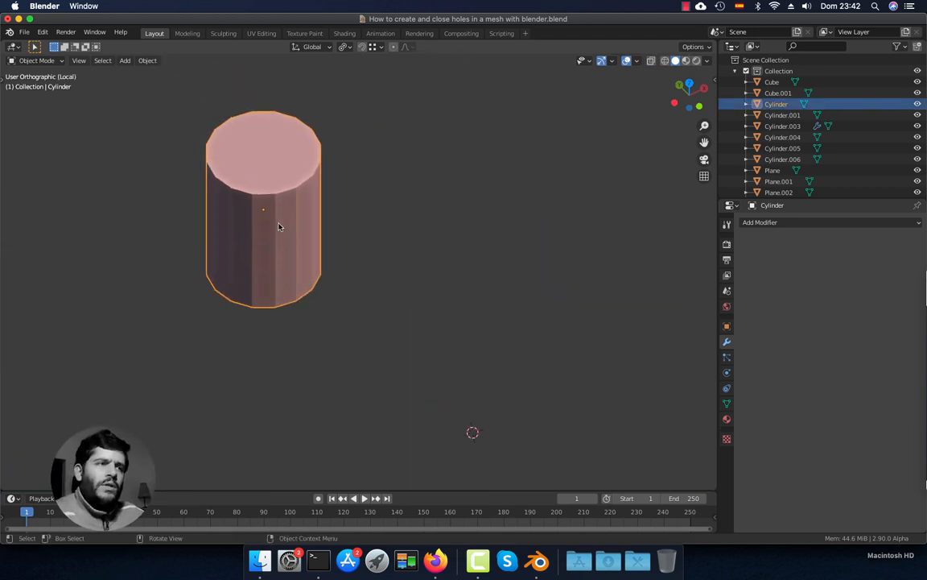
pyautogui.scroll(2, 279, 225)
pyautogui.scroll(-3, 279, 224)
pyautogui.keyDown('shift'); pyautogui.moveTo(388, 288); pyautogui.dragTo(350, 271, button='middle'); pyautogui.keyUp('shift')
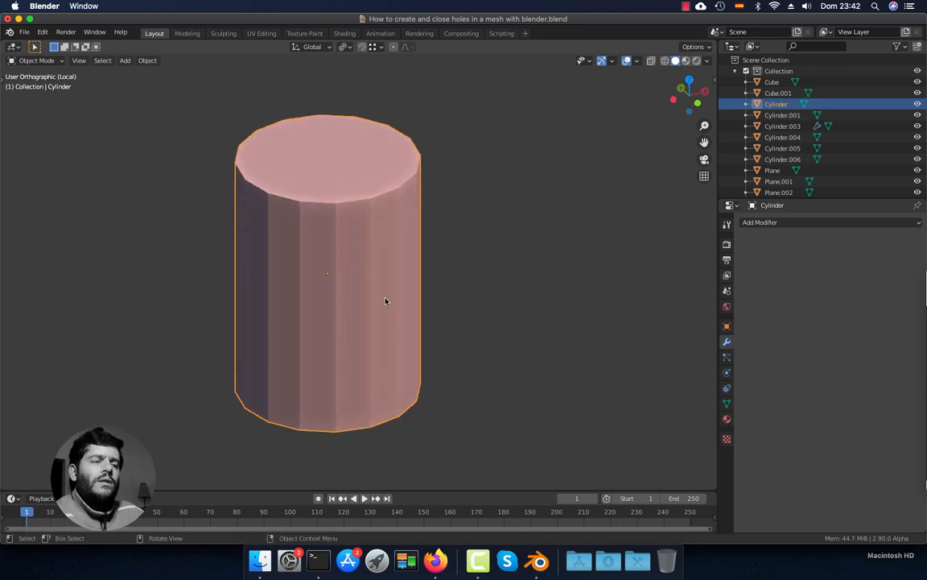
pyautogui.moveTo(358, 275); pyautogui.dragTo(372, 288, button='middle')
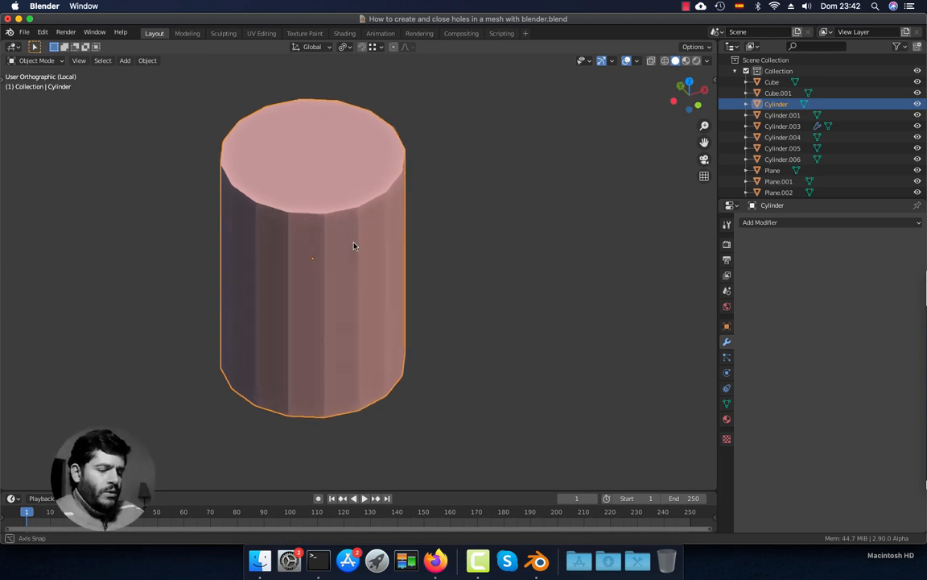
# - Duplicate the cylinder along the global Y axis to stand in front of the original, and open the copy for mesh editing
pyautogui.press('KP_7')
pyautogui.press('KP_1')
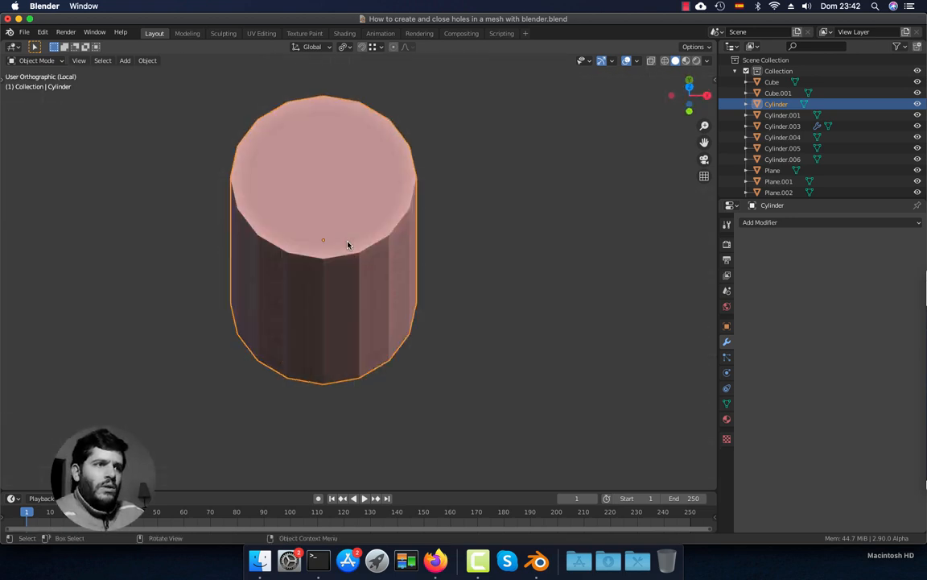
pyautogui.scroll(2, 347, 243)
pyautogui.scroll(-1, 395, 259)
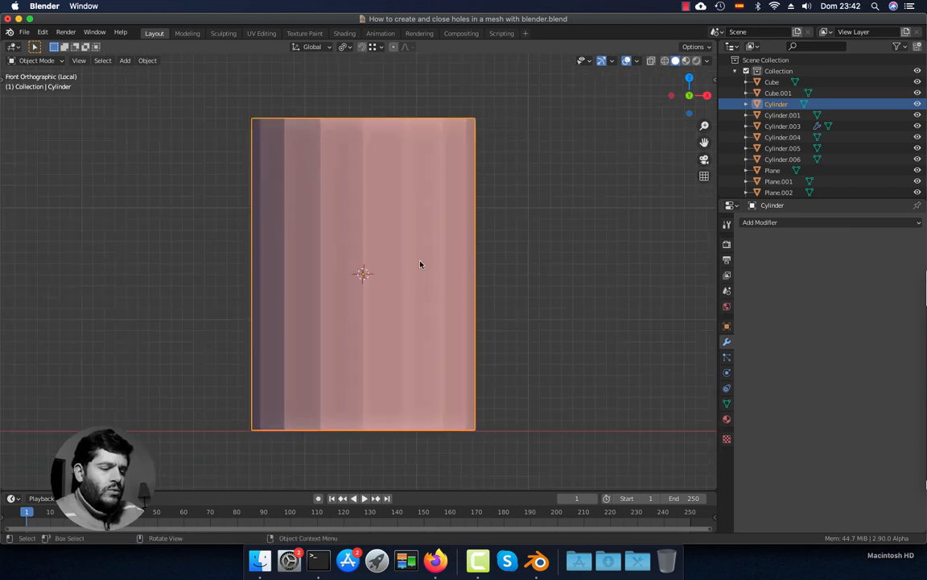
pyautogui.moveTo(395, 250); pyautogui.dragTo(439, 273, button='middle')
pyautogui.hotkey('shift', 'd')
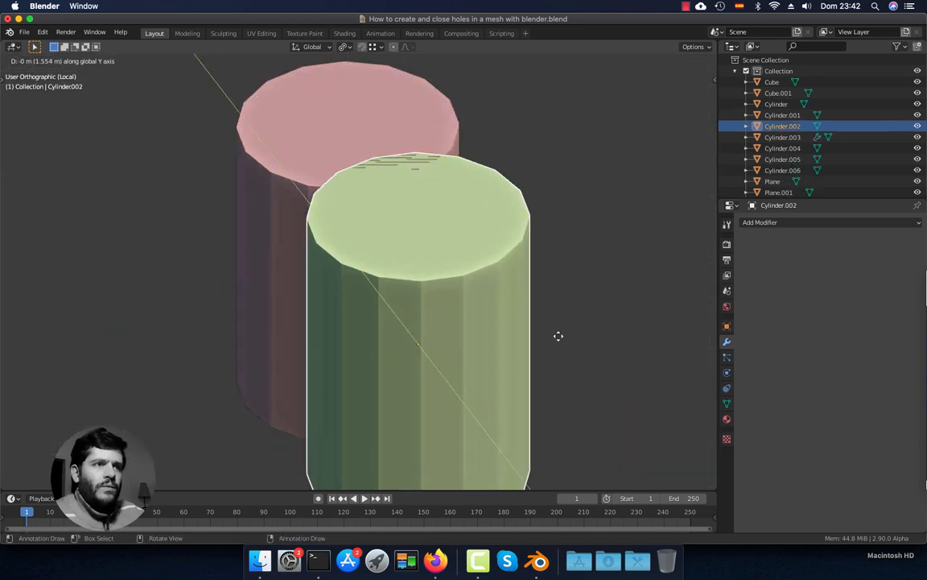
pyautogui.click(586, 364)
pyautogui.scroll(-2, 477, 294)
pyautogui.scroll(-1, 487, 314)
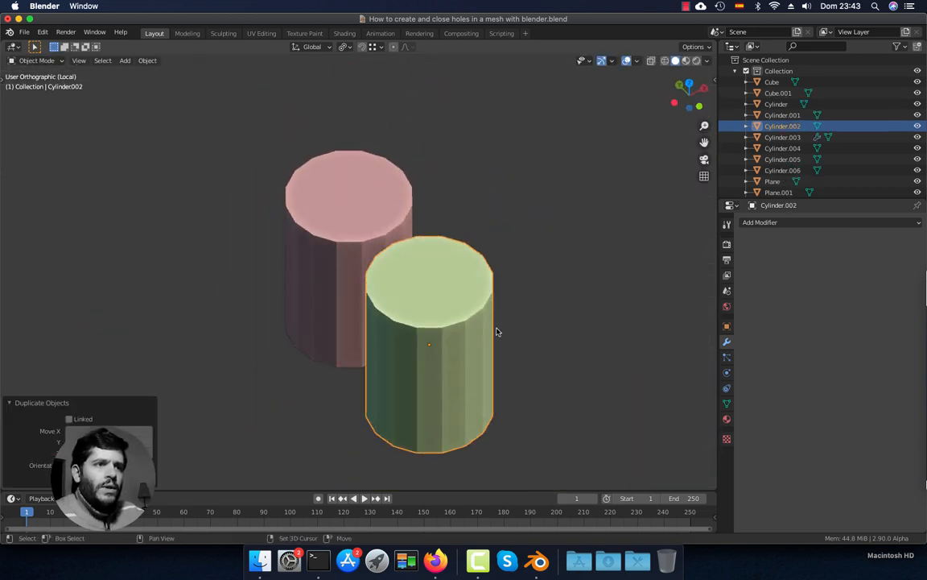
pyautogui.scroll(3, 471, 285)
pyautogui.press('Tab')
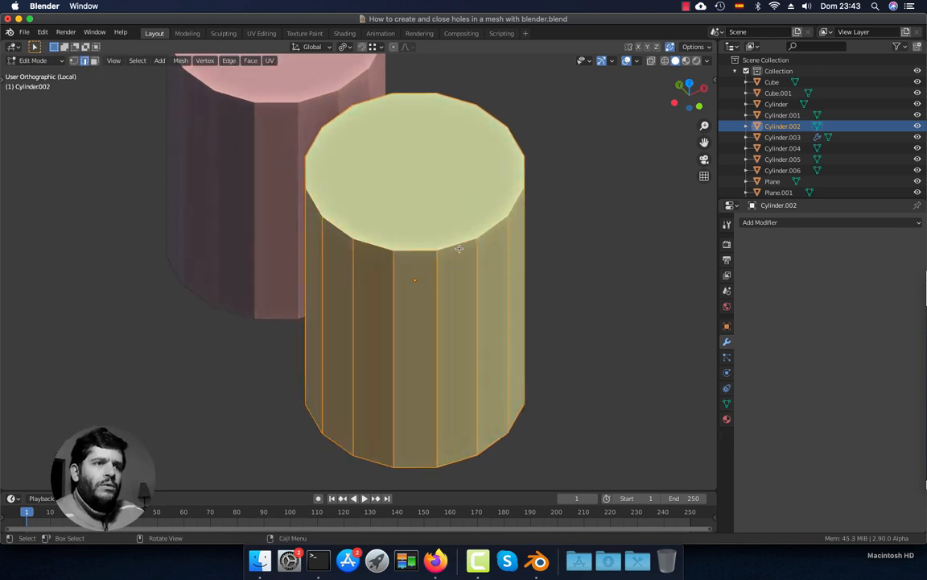
# - Try to delete the vertices of everything but the copy's top face by inverting the selection
pyautogui.click(414, 226)
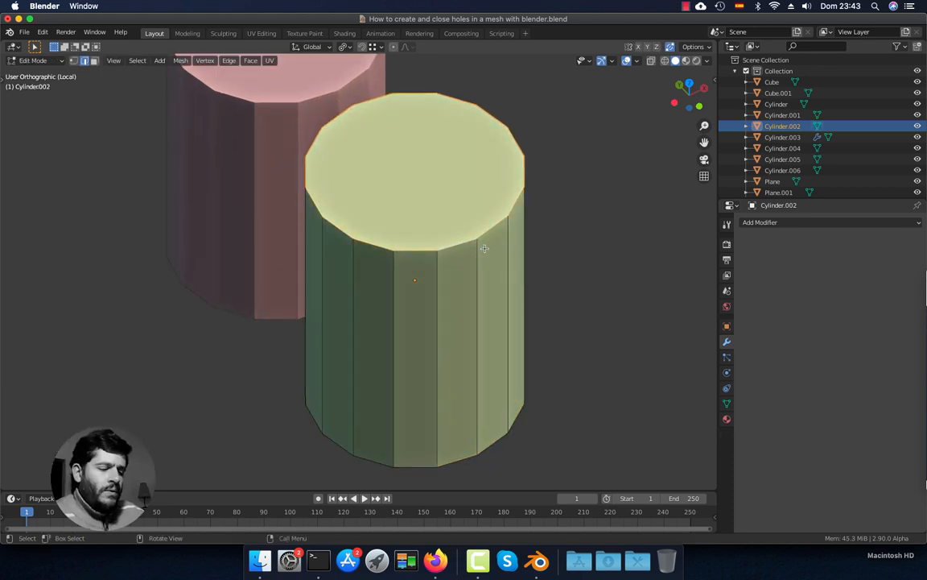
pyautogui.hotkey('ctrl', 'i')
pyautogui.press('x')
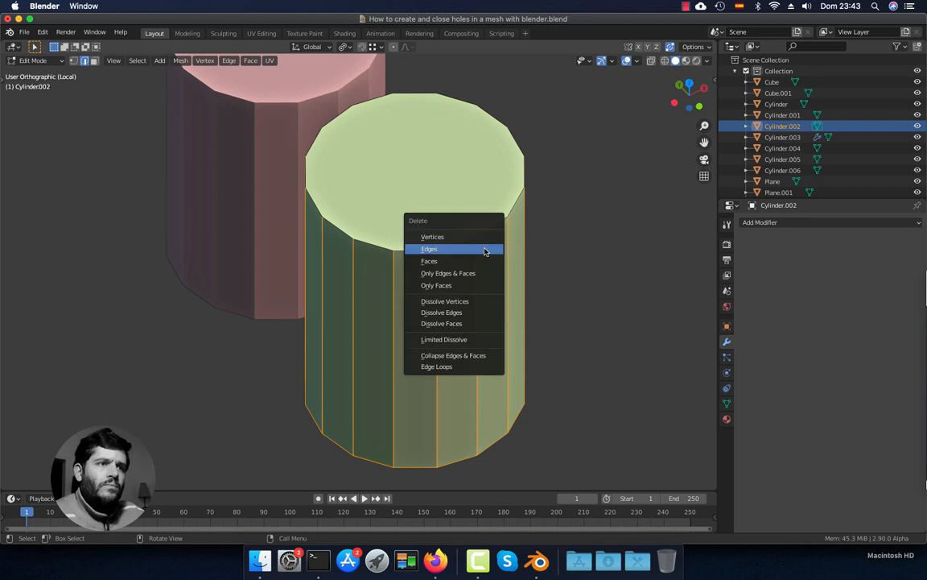
pyautogui.click(476, 236)
pyautogui.hotkey('ctrl', 'z')
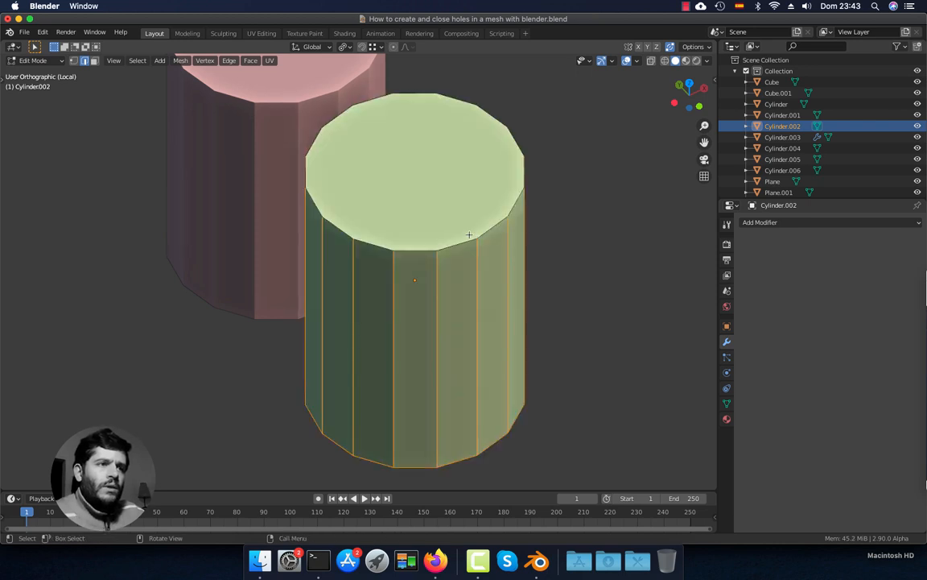
# - Select the copy's bottom vertices in wireframe display and delete them, leaving only the top disc
pyautogui.hotkey('shift', 'z')
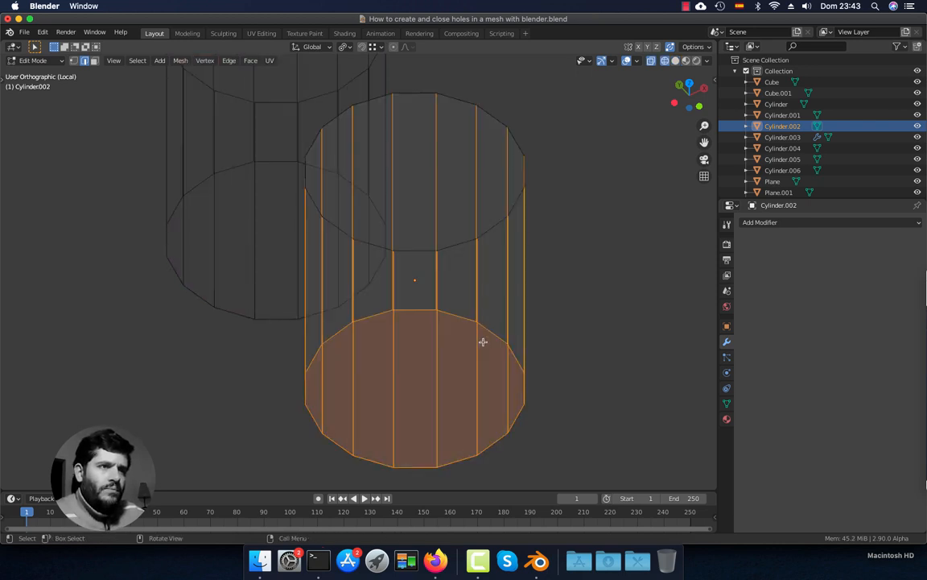
pyautogui.scroll(-2, 465, 295)
pyautogui.moveTo(482, 342)
pyautogui.mouseDown(button='middle')
pyautogui.moveTo(465, 294)
pyautogui.moveTo(410, 240)
pyautogui.mouseUp(button='middle')
pyautogui.moveTo(445, 174); pyautogui.dragTo(480, 303, button='middle')
pyautogui.press('a')
pyautogui.hotkey('alt', 'a')
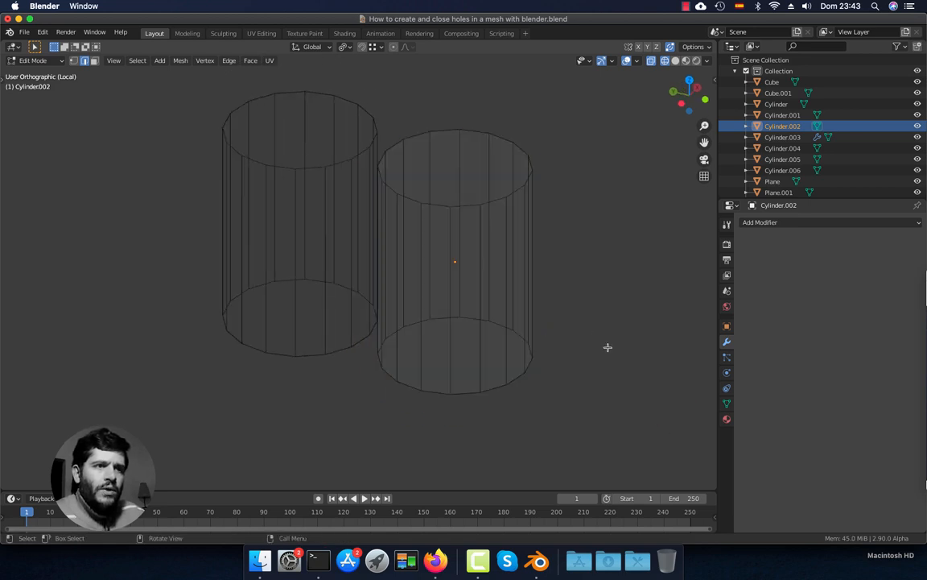
pyautogui.press('b')
pyautogui.moveTo(587, 302); pyautogui.dragTo(348, 428)
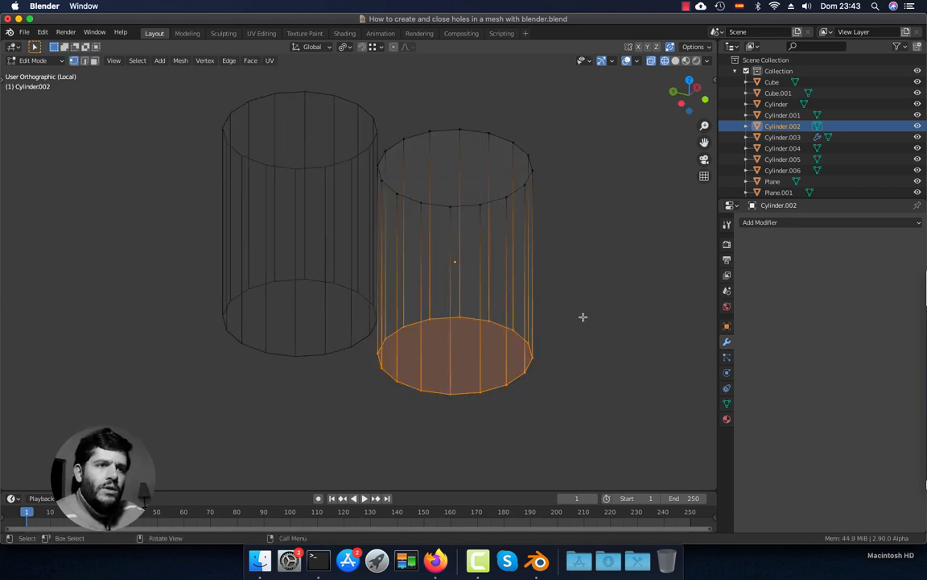
pyautogui.press('x')
pyautogui.click(576, 314)
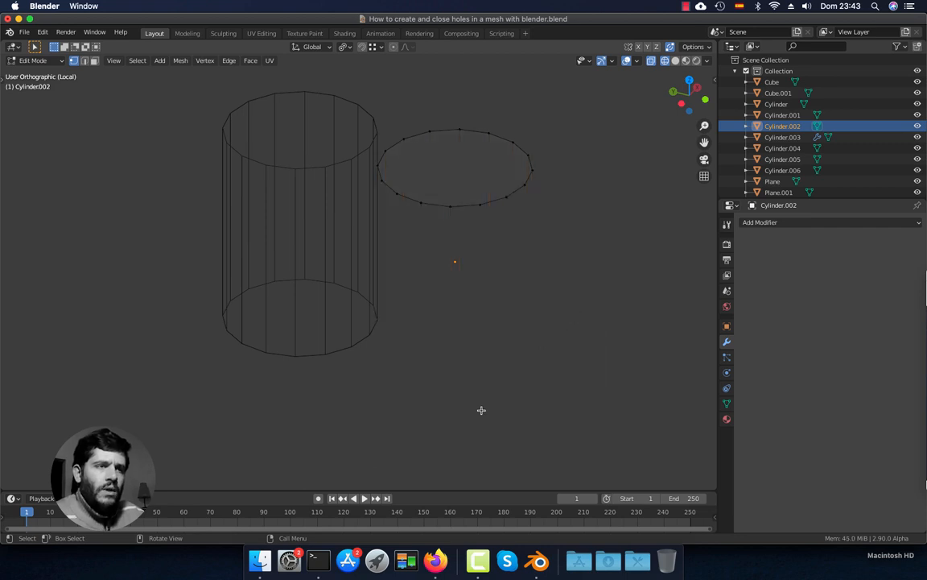
# - Delete only the face of the remaining disc, keeping its outline as a ring of edges
pyautogui.keyDown('shift'); pyautogui.moveTo(503, 329); pyautogui.dragTo(494, 352, button='middle'); pyautogui.keyUp('shift')
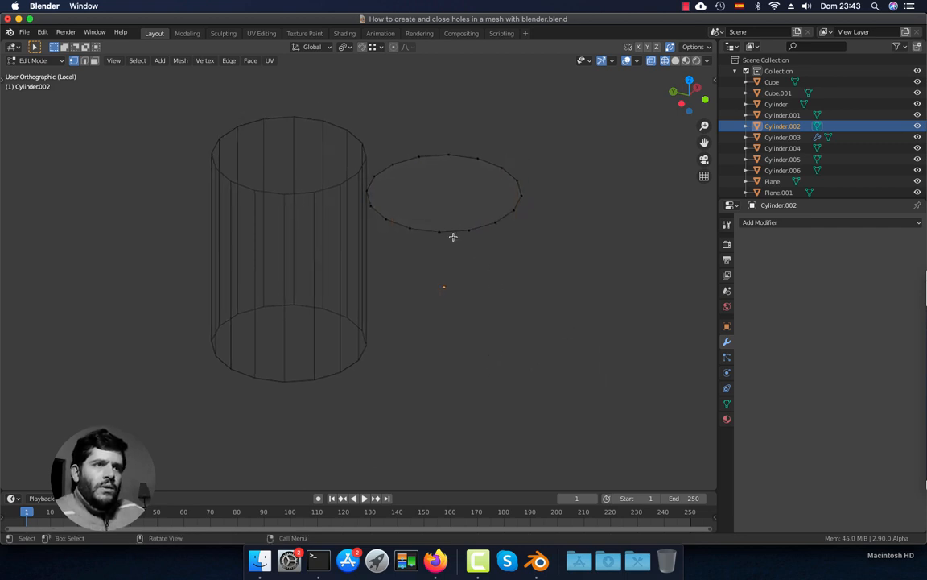
pyautogui.press('3')
pyautogui.press('f')
pyautogui.keyDown('shift'); pyautogui.moveTo(461, 260); pyautogui.dragTo(426, 301, button='middle'); pyautogui.keyUp('shift')
pyautogui.scroll(3, 427, 300)
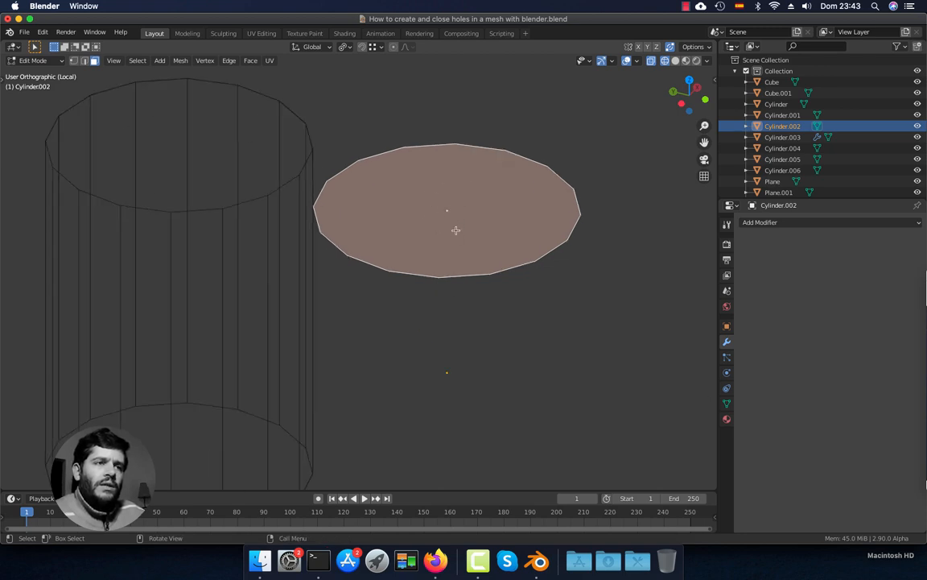
pyautogui.hotkey('shift', 'z')
pyautogui.hotkey('shift', 'z')
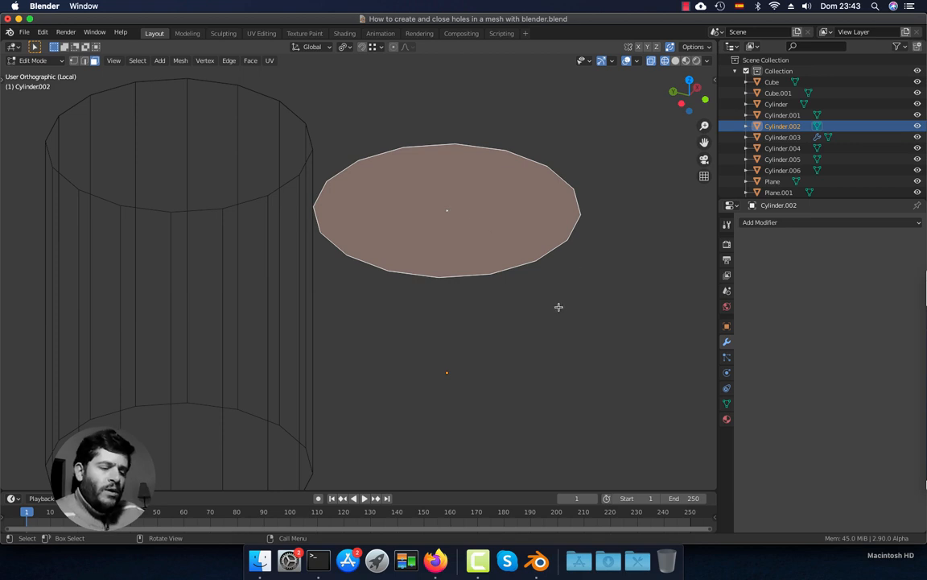
pyautogui.press('x')
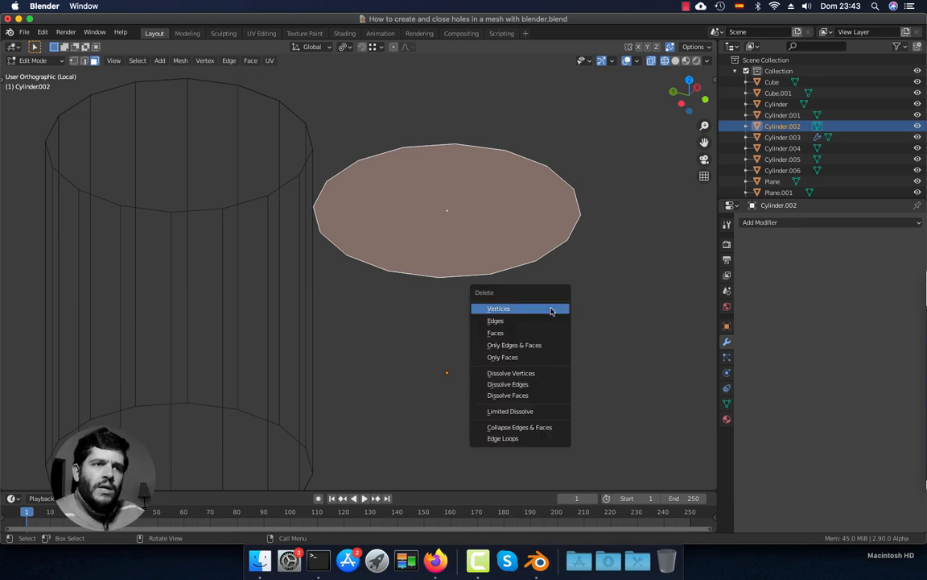
pyautogui.click(507, 359)
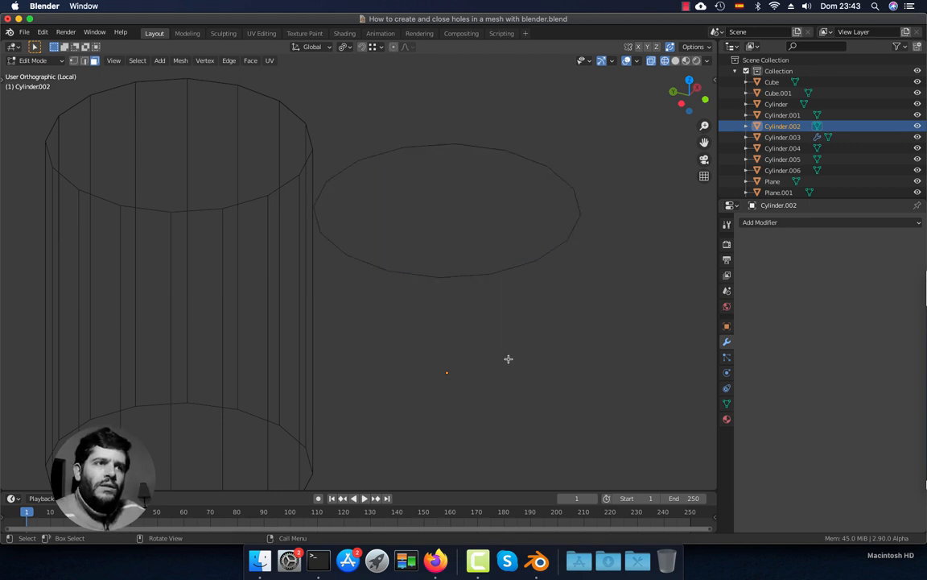
# - Select the whole edge ring, return to solid shading and rotate the ring 90° about the global X axis
pyautogui.press('2')
pyautogui.keyDown('alt'); pyautogui.click(420, 143); pyautogui.keyUp('alt')
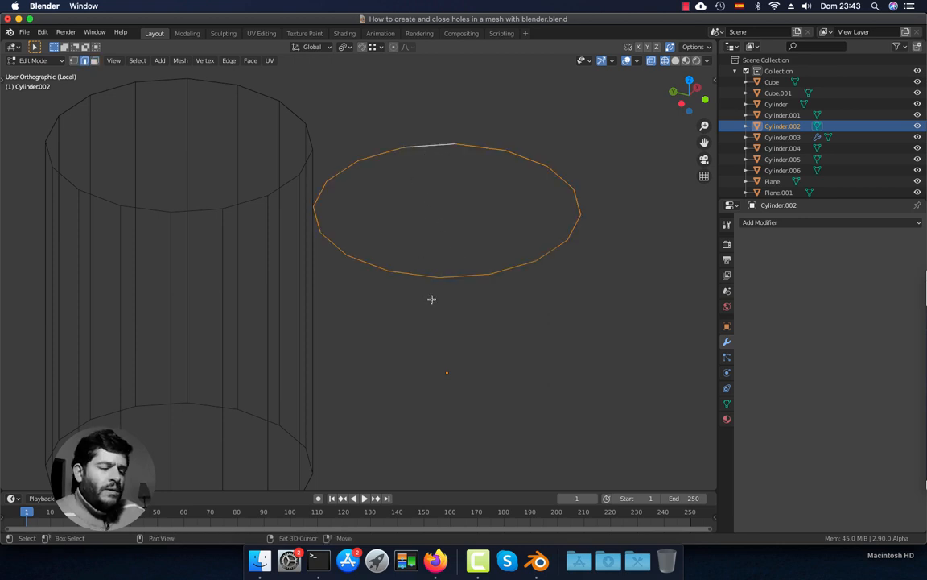
pyautogui.hotkey('shift', 'z')
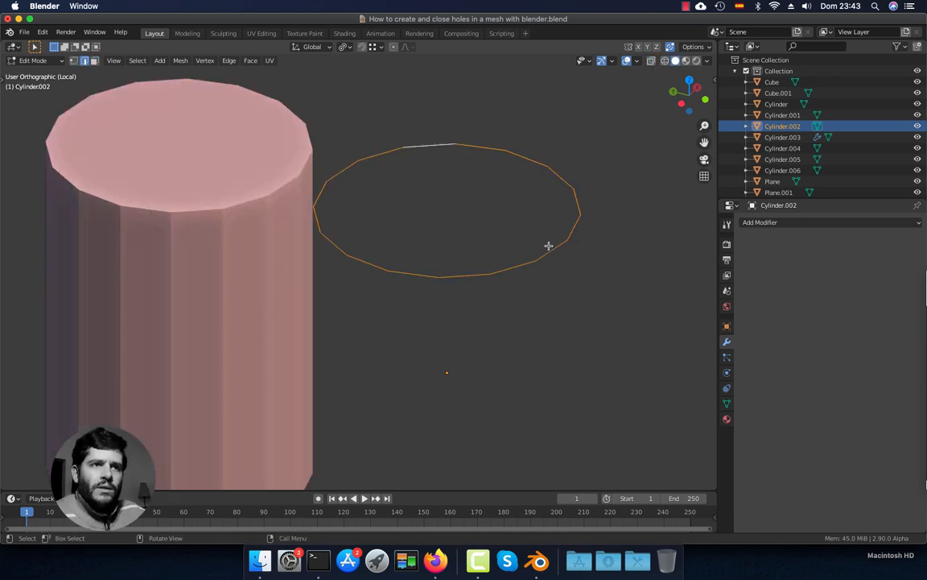
pyautogui.press('KP_1')
pyautogui.scroll(-3, 506, 224)
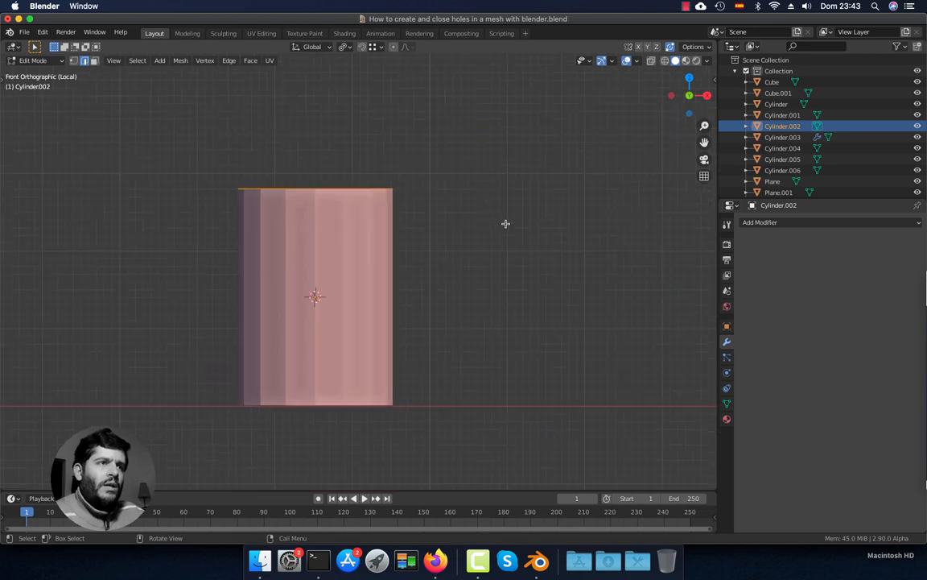
pyautogui.keyDown('shift'); pyautogui.moveTo(505, 224); pyautogui.dragTo(526, 229, button='middle'); pyautogui.keyUp('shift')
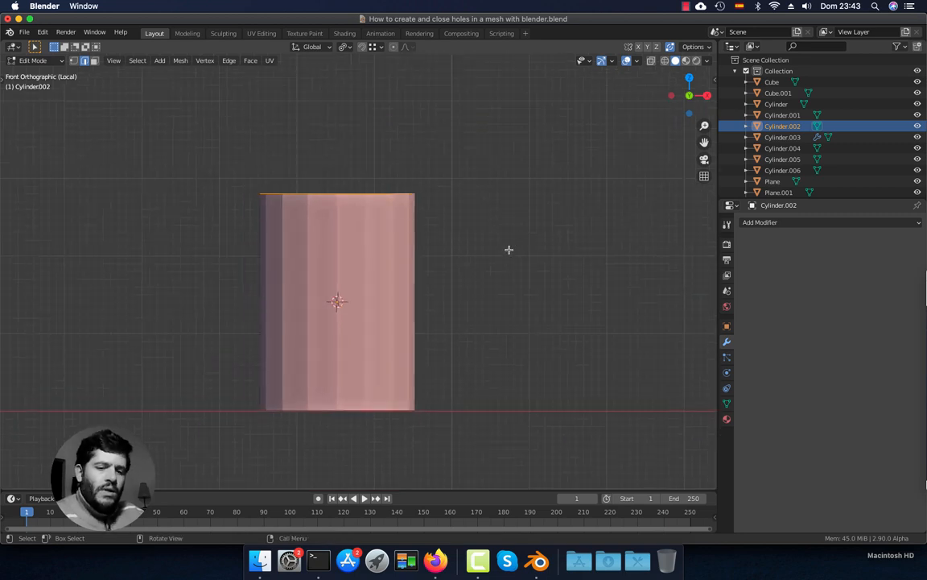
pyautogui.press('r')
pyautogui.write('x')
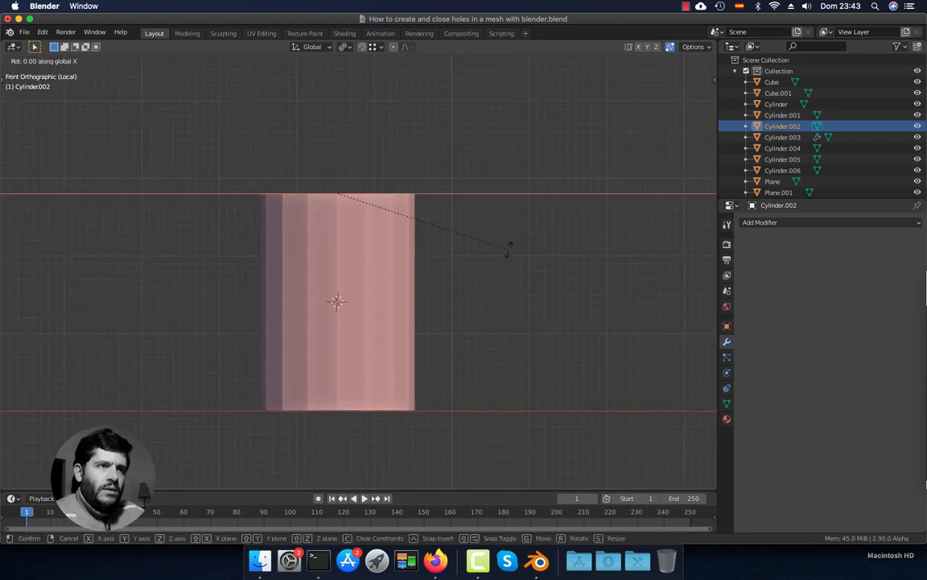
pyautogui.write('90')
pyautogui.press('Return')
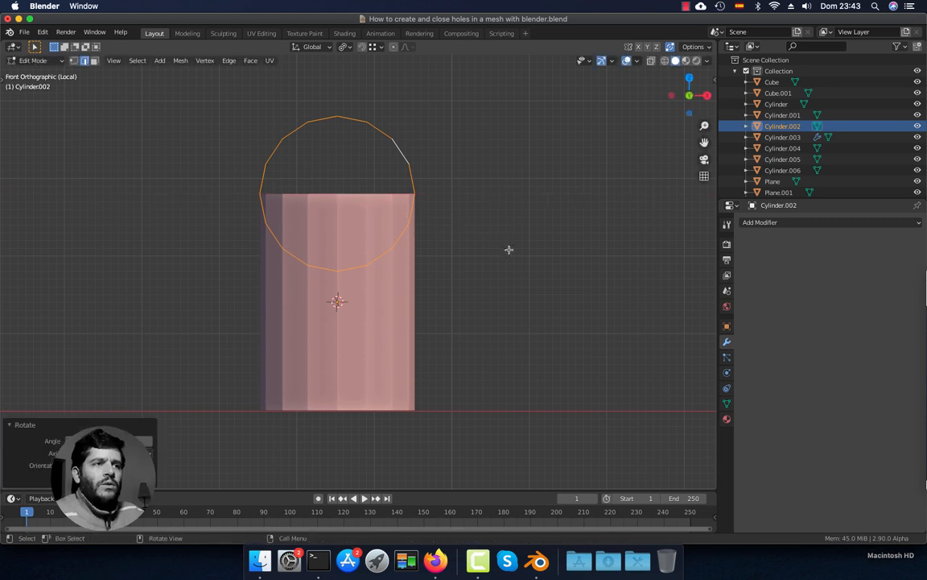
pyautogui.moveTo(431, 213); pyautogui.dragTo(420, 173, button='middle')
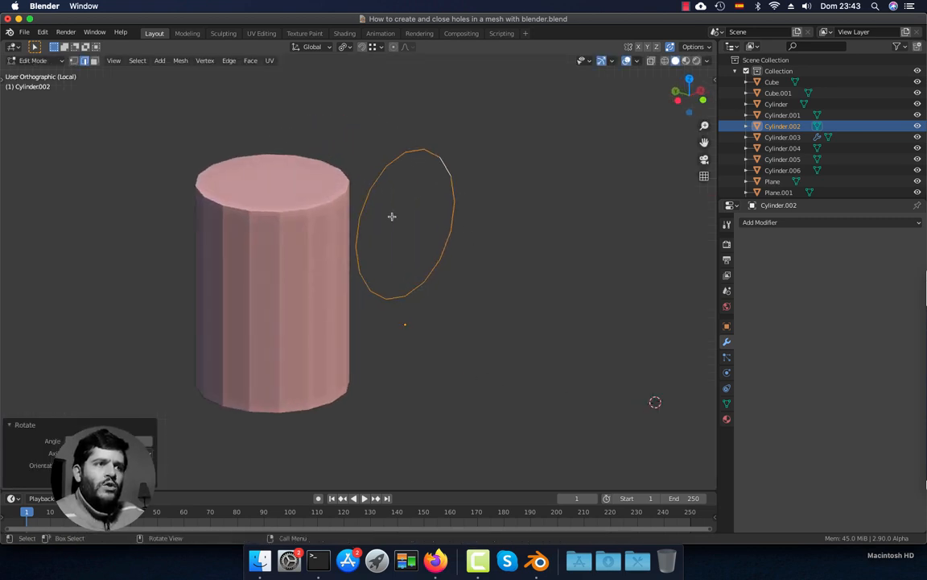
# - Lower the ring along global Z to the cylinder's mid-height and scale it down to about 0.6 of the cylinder's width
pyautogui.press('KP_1')
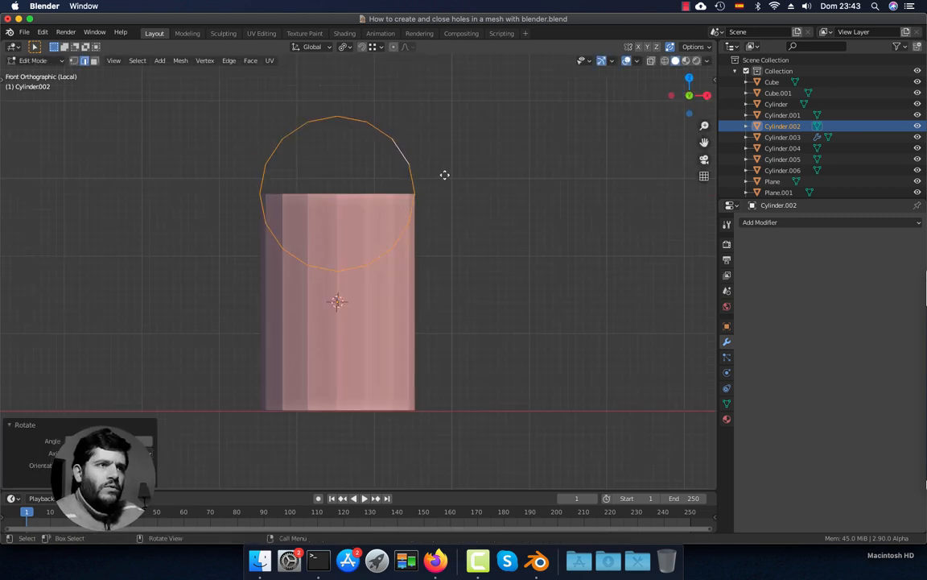
pyautogui.press('g')
pyautogui.press('z')
pyautogui.press('Return')
pyautogui.press('s')
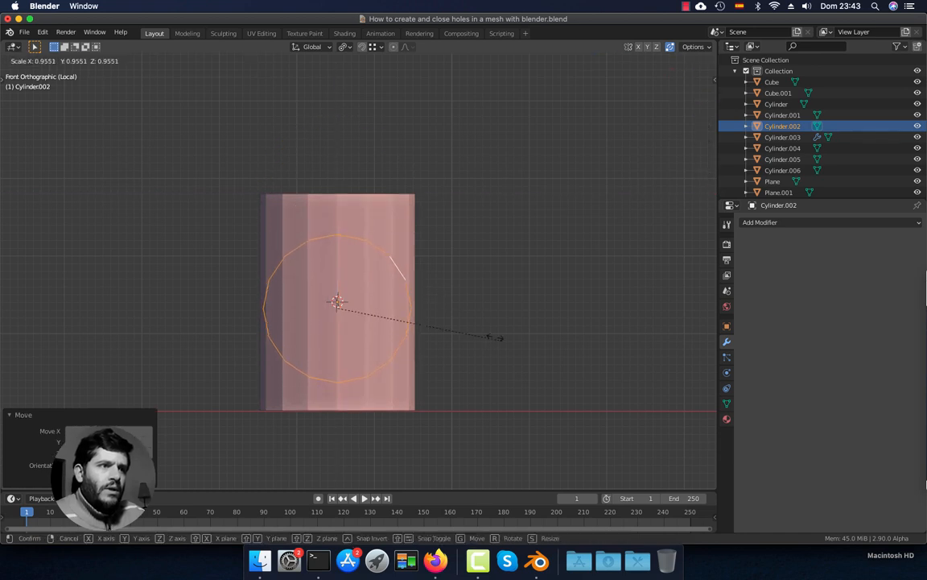
pyautogui.press('Return')
# - Raise the edge ring about 0.092 m along global Z to centre it on the 3D cursor
pyautogui.press('KP_Decimal')
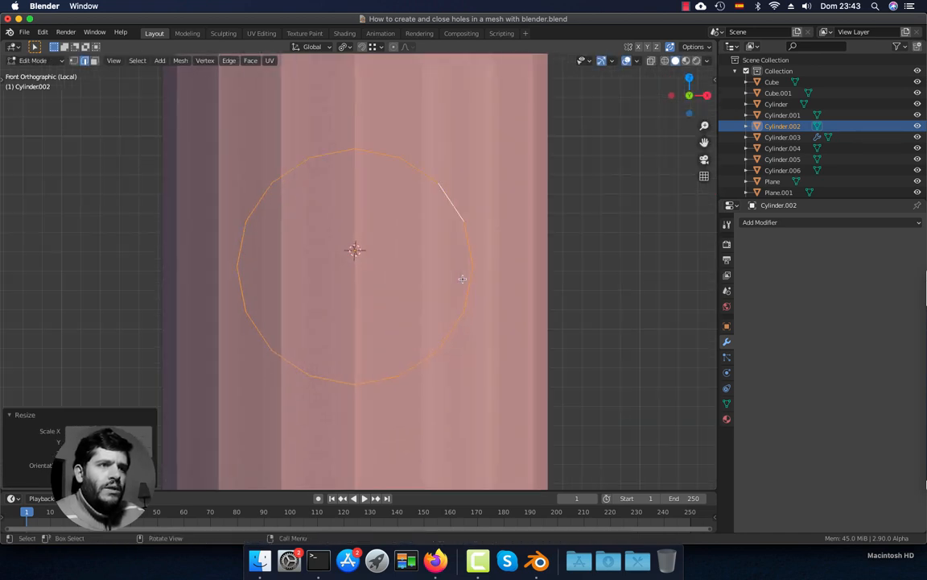
pyautogui.press('g')
pyautogui.press('z')
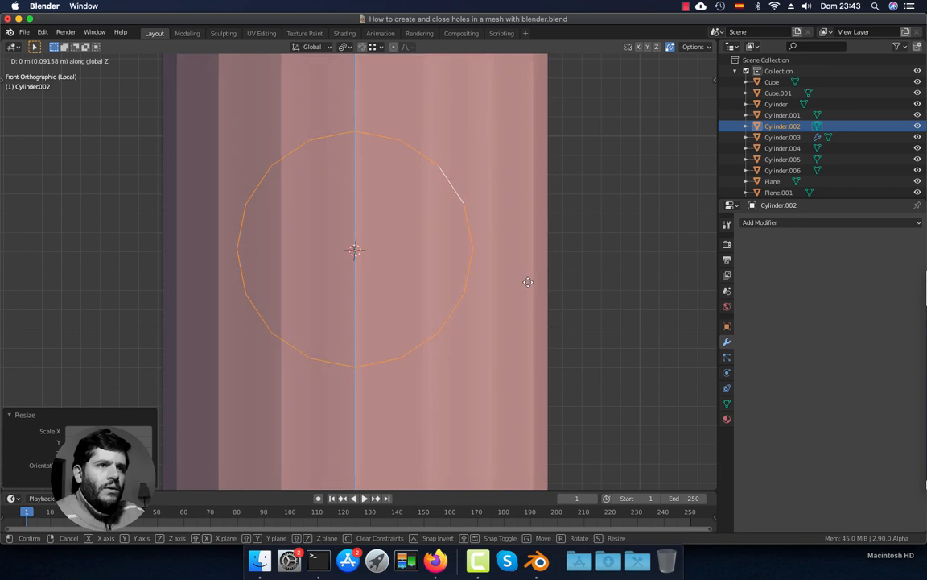
pyautogui.click(528, 278)
pyautogui.scroll(-3, 502, 277)
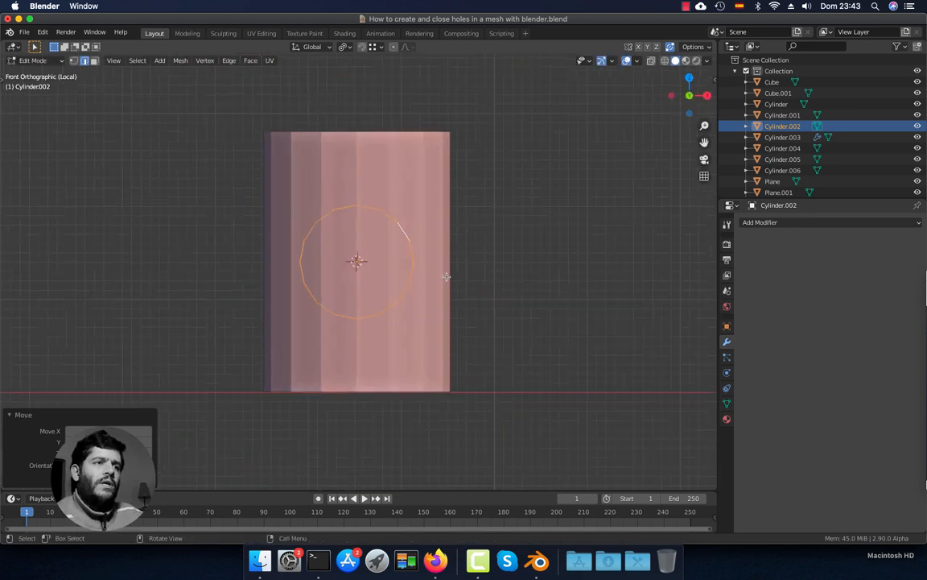
# - Return to Object Mode and make the edge ring beside the cylinder the active object
pyautogui.moveTo(445, 275); pyautogui.dragTo(478, 314, button='middle')
pyautogui.scroll(-1, 482, 317)
pyautogui.press('Tab')
pyautogui.click(512, 273)
pyautogui.click(447, 323)
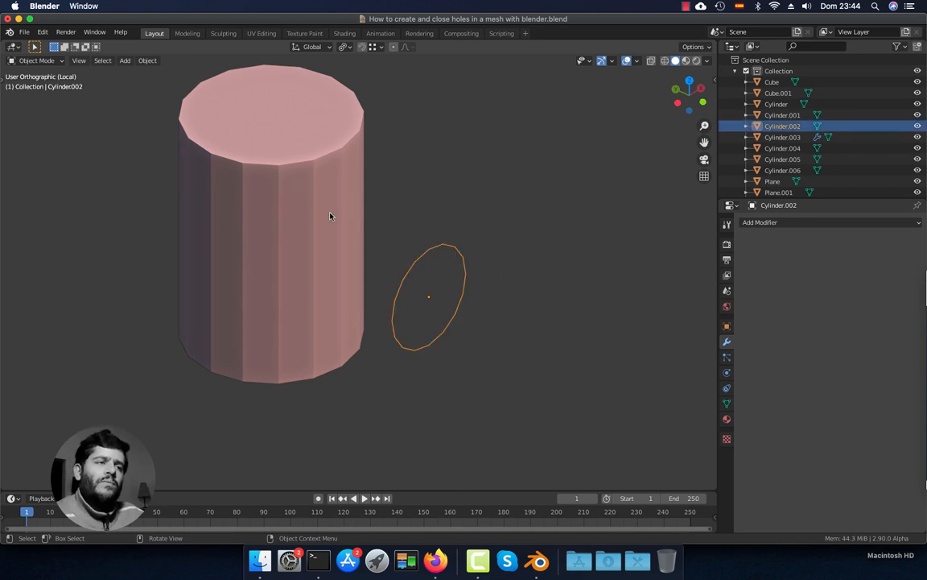
pyautogui.click(318, 249)
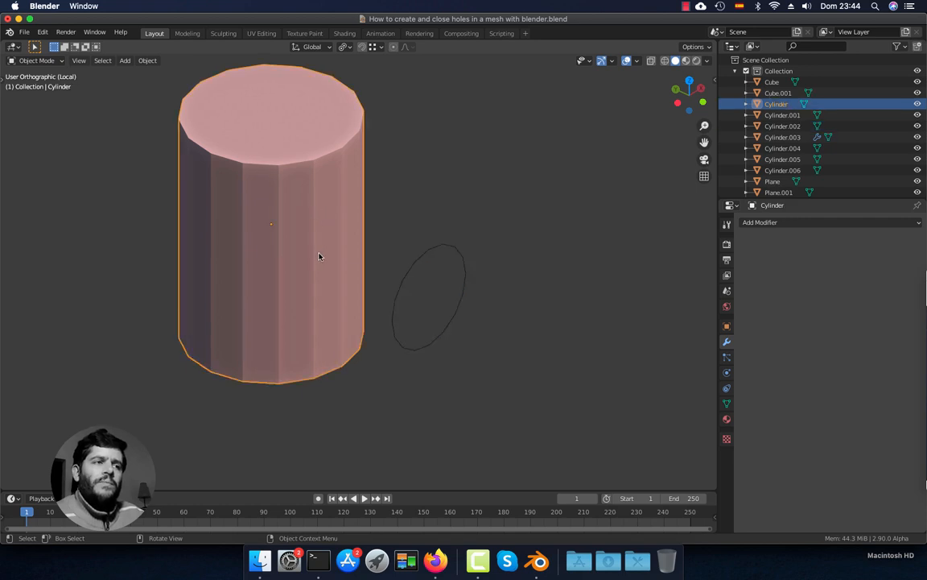
pyautogui.click(439, 251)
# - Add a Shrinkwrap modifier to the ring with the cylinder as its target
pyautogui.click(781, 223)
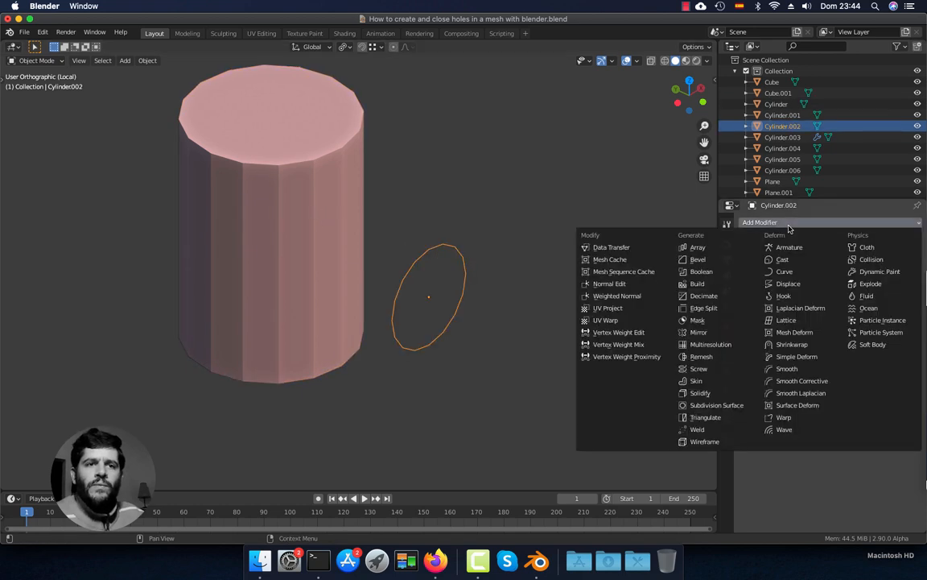
pyautogui.click(797, 344)
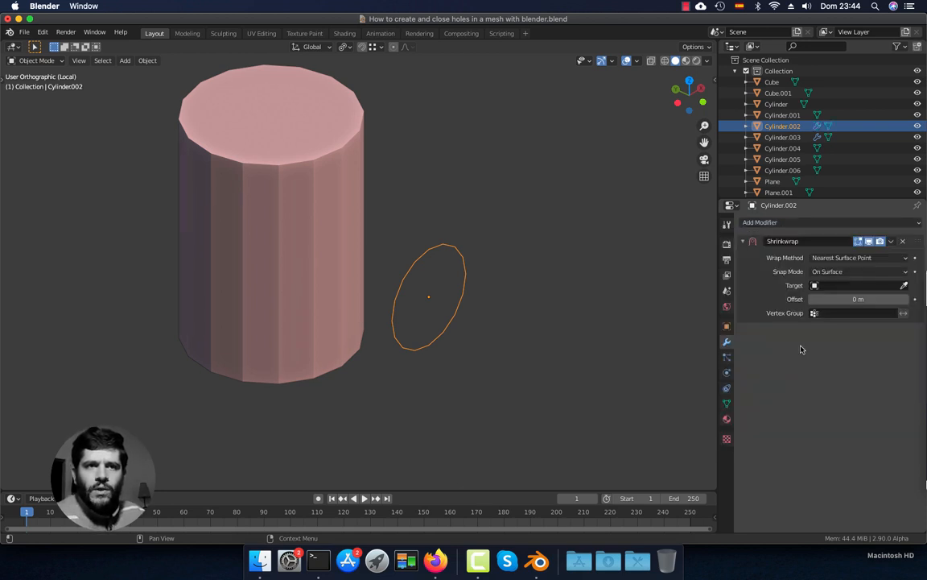
pyautogui.click(904, 286)
pyautogui.click(332, 214)
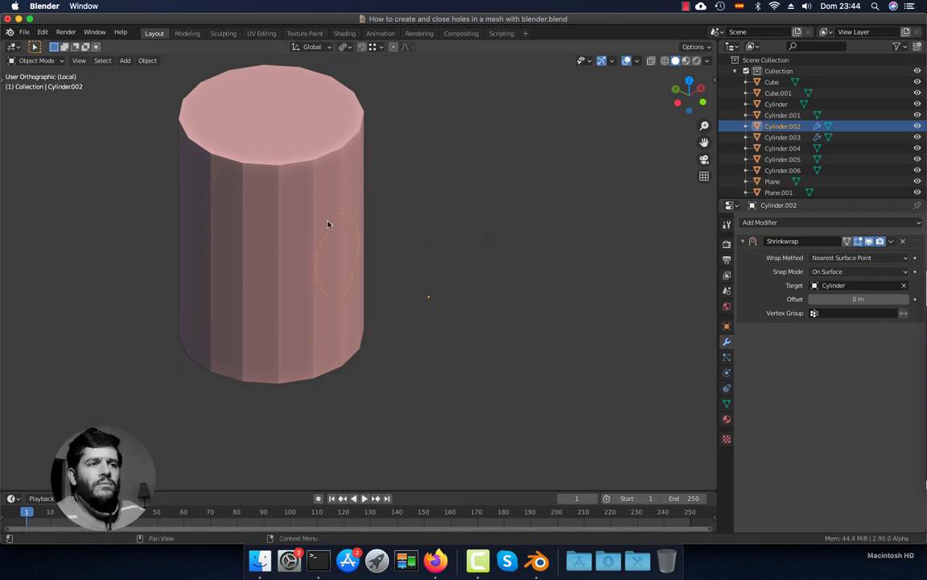
# - Set the Shrinkwrap modifier's wrap method to Project
pyautogui.click(905, 259)
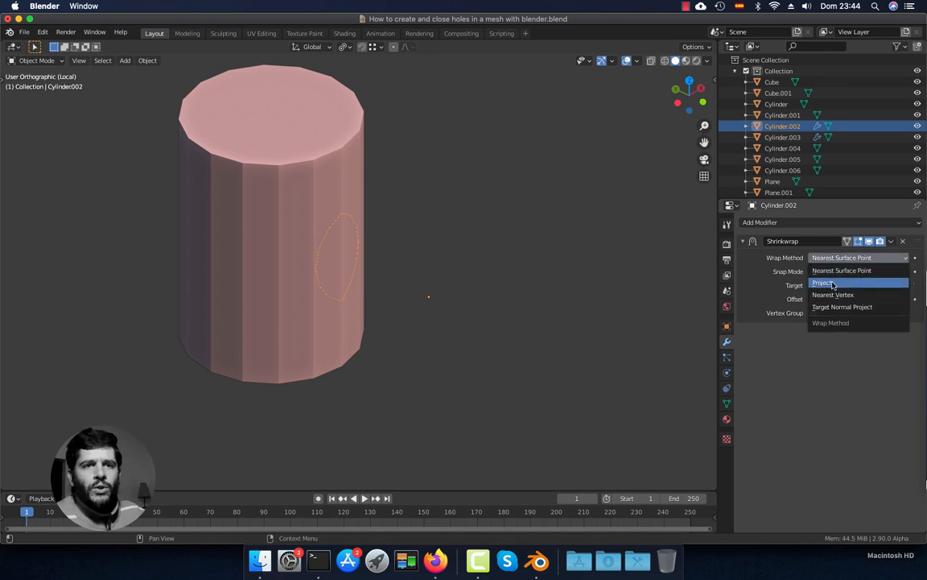
pyautogui.click(835, 283)
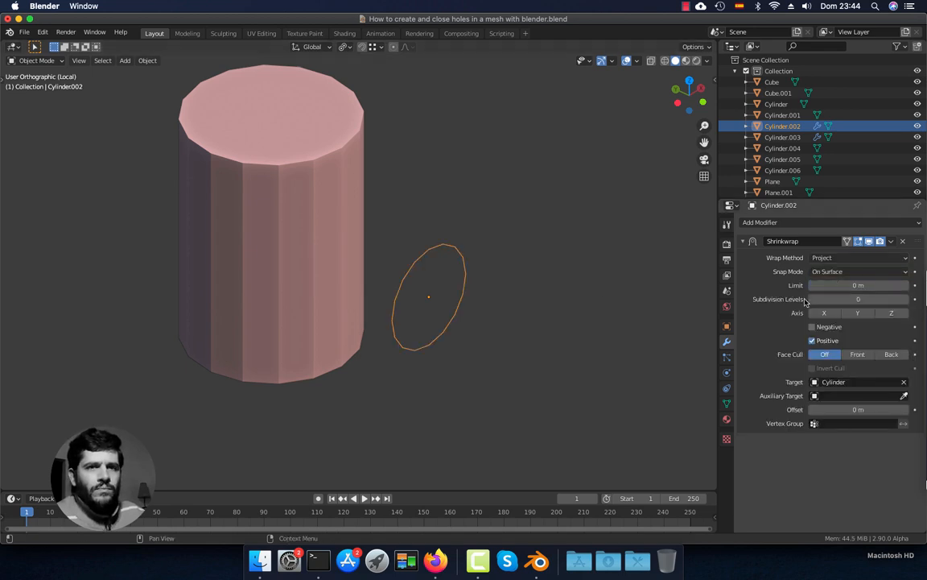
pyautogui.moveTo(474, 297); pyautogui.dragTo(477, 299, button='middle')
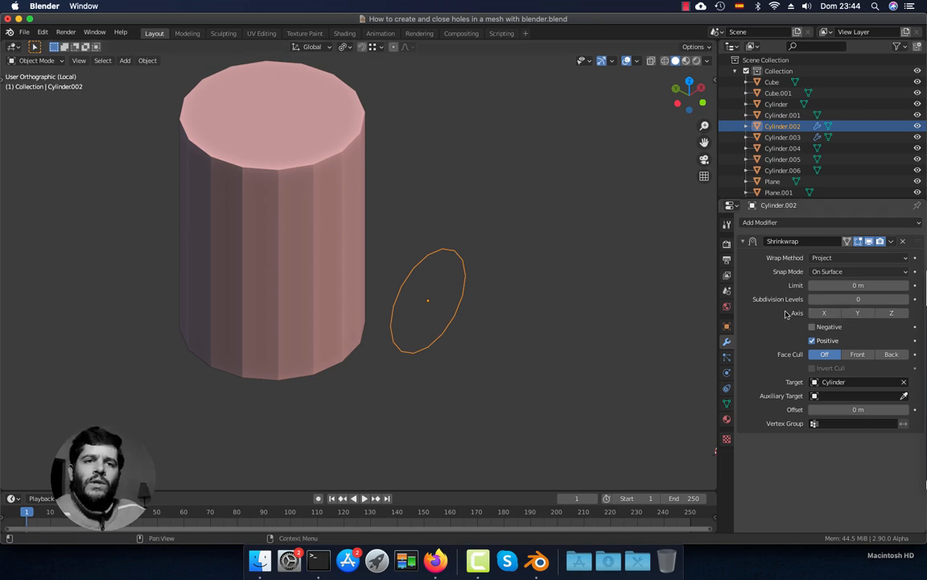
# - Try the X, Y and Z projection axes of the Shrinkwrap modifier and keep only Y enabled
pyautogui.click(819, 314)
pyautogui.click(858, 313)
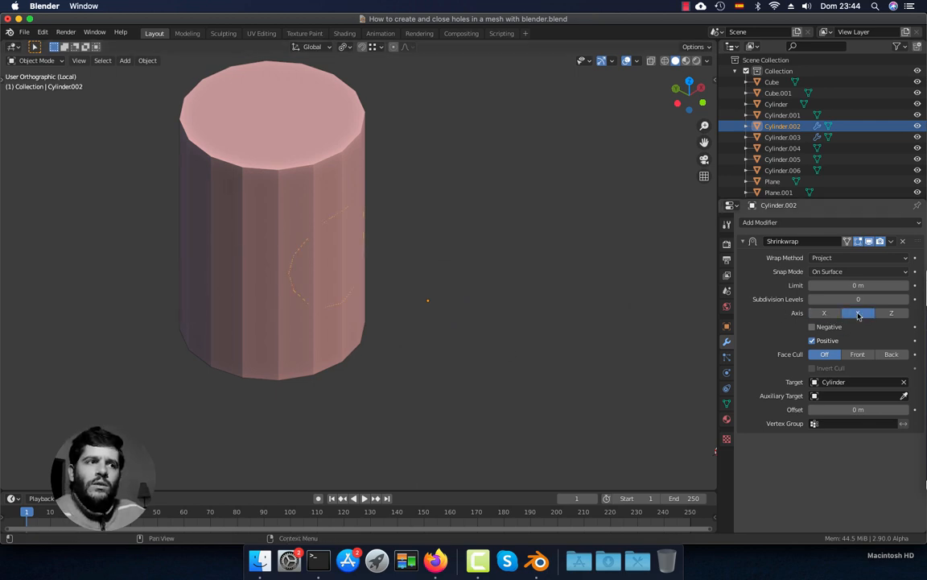
pyautogui.click(861, 314)
pyautogui.click(890, 315)
pyautogui.click(860, 316)
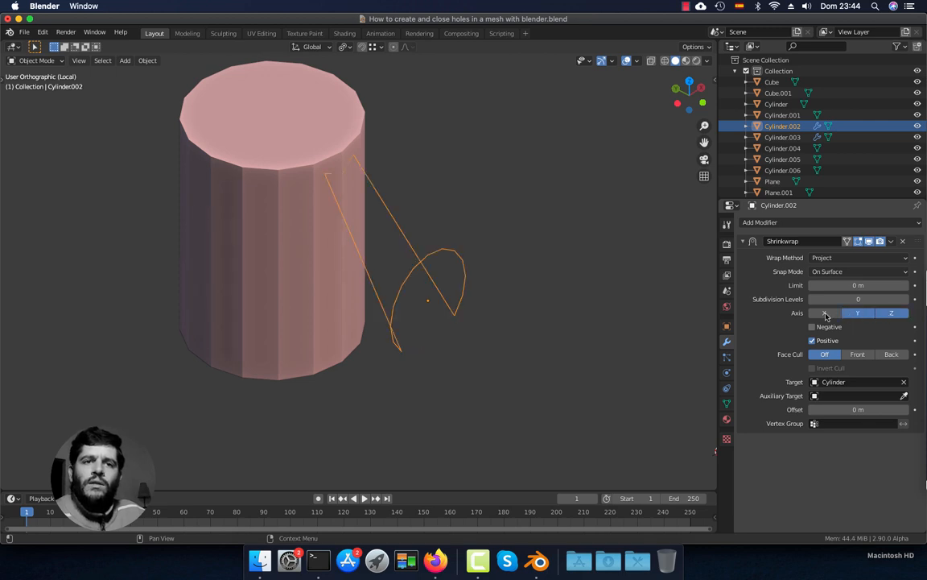
pyautogui.click(826, 316)
pyautogui.click(860, 314)
pyautogui.click(887, 314)
pyautogui.click(862, 315)
pyautogui.click(830, 314)
pyautogui.click(831, 315)
pyautogui.click(864, 316)
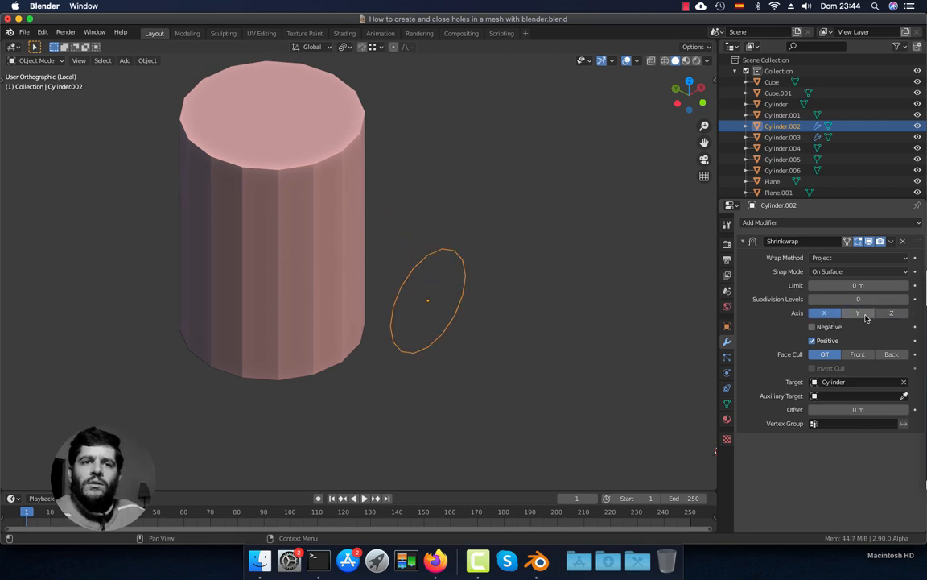
pyautogui.click(858, 314)
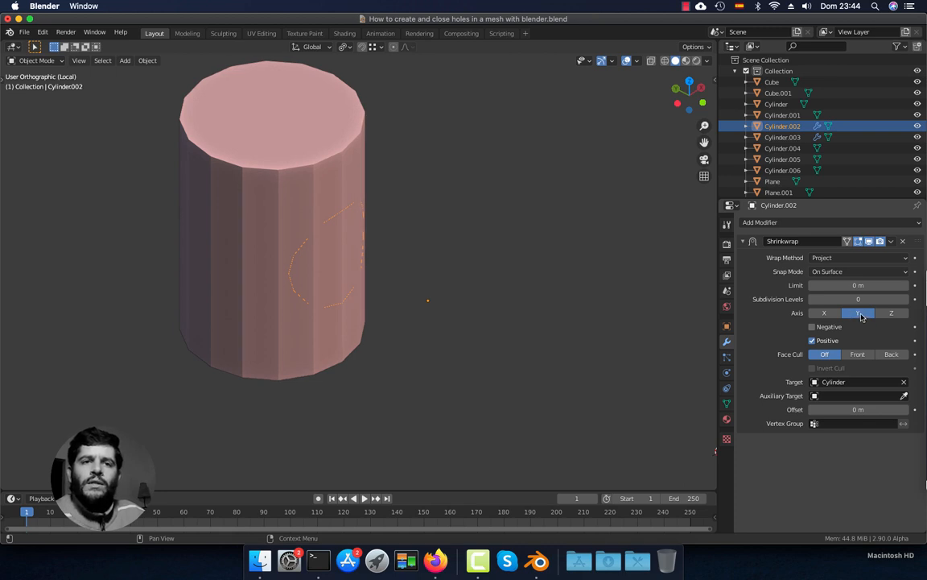
pyautogui.moveTo(493, 285); pyautogui.dragTo(467, 282, button='middle')
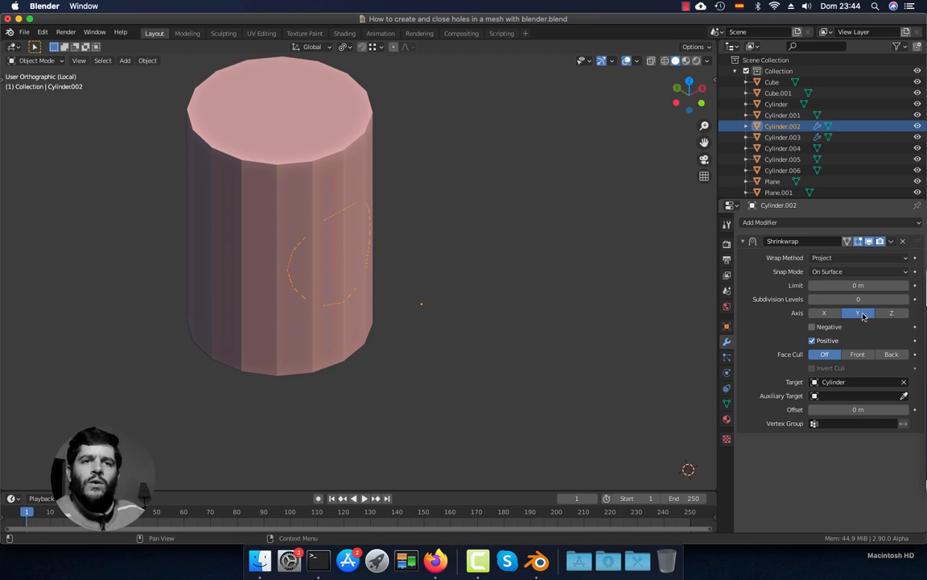
# - Compare the Shrinkwrap projection with the Positive and Negative directions toggled, ending with only Positive enabled
pyautogui.click(812, 341)
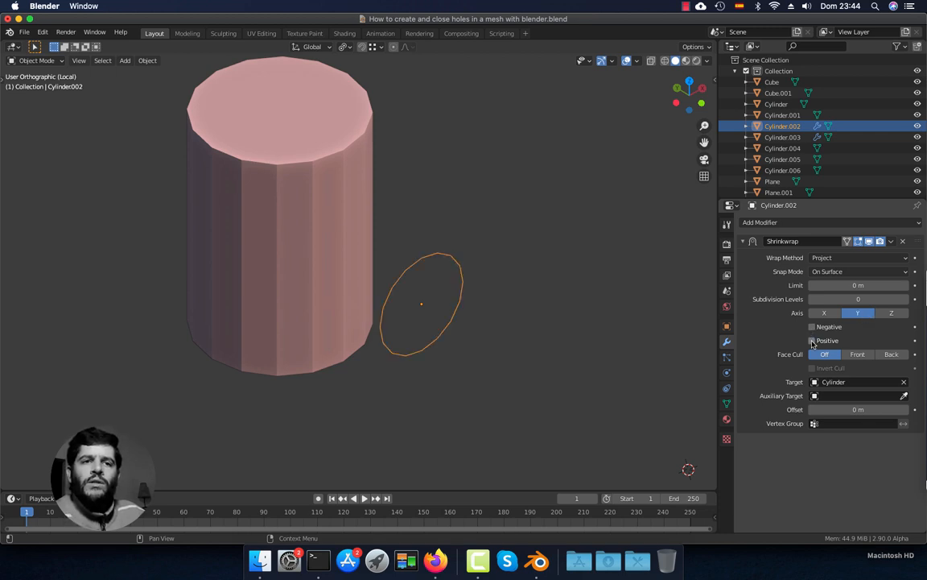
pyautogui.click(812, 341)
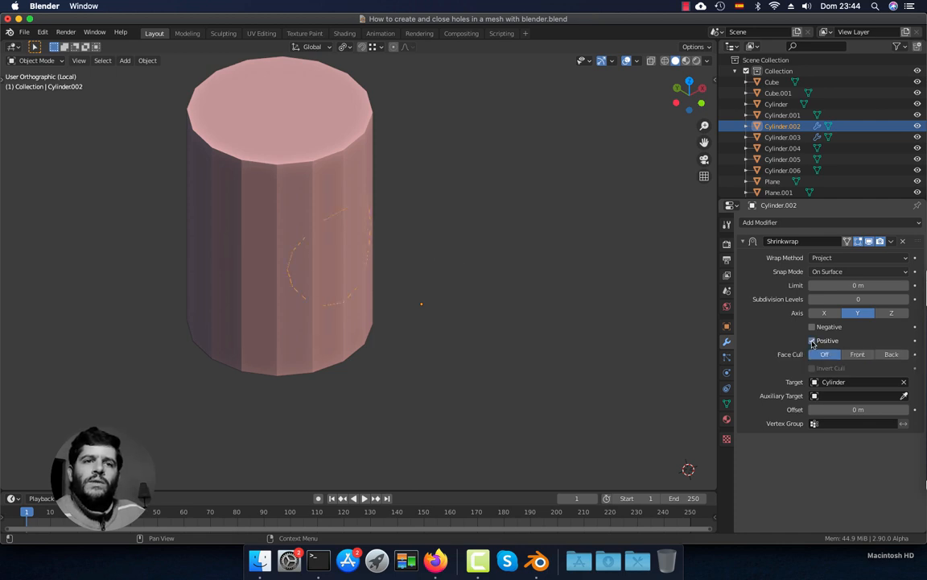
pyautogui.click(812, 341)
pyautogui.click(813, 327)
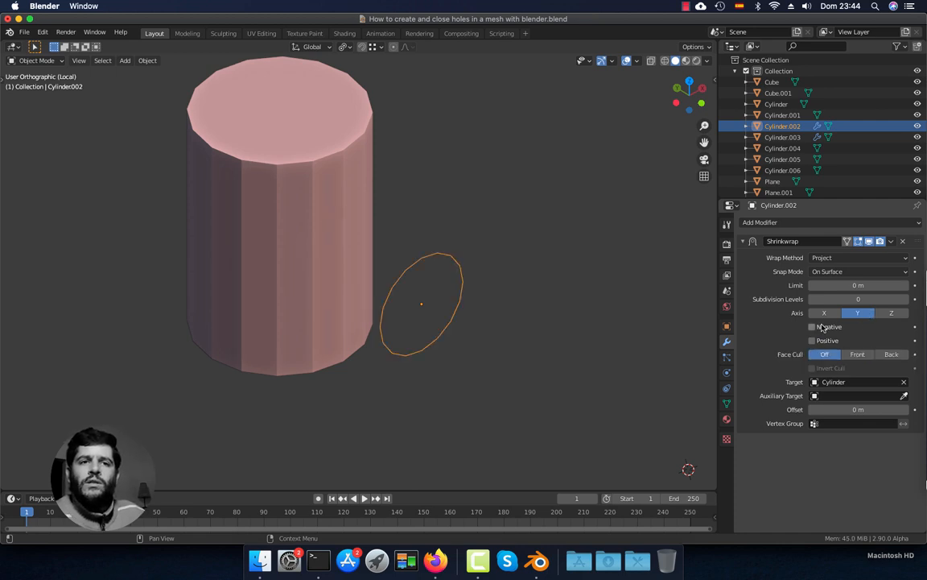
pyautogui.click(813, 326)
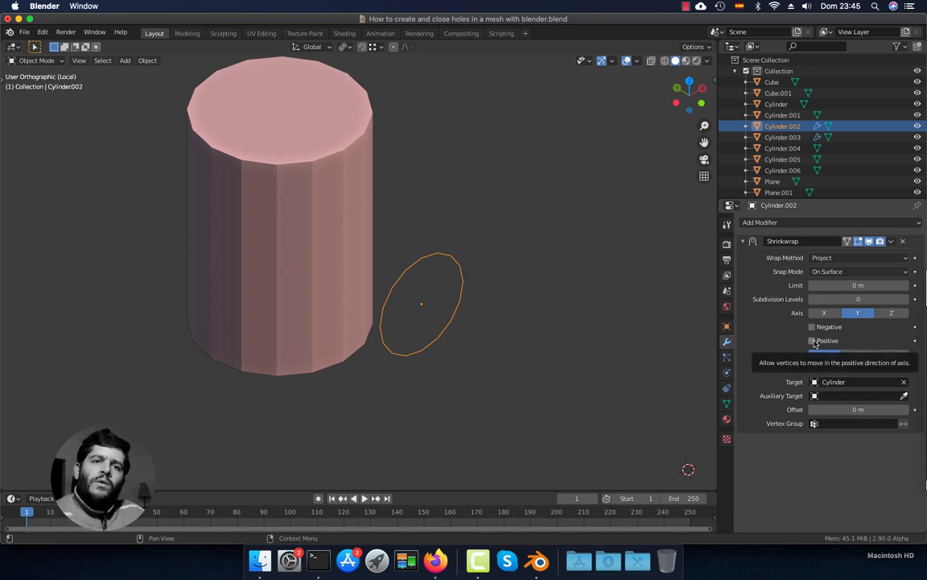
pyautogui.click(813, 340)
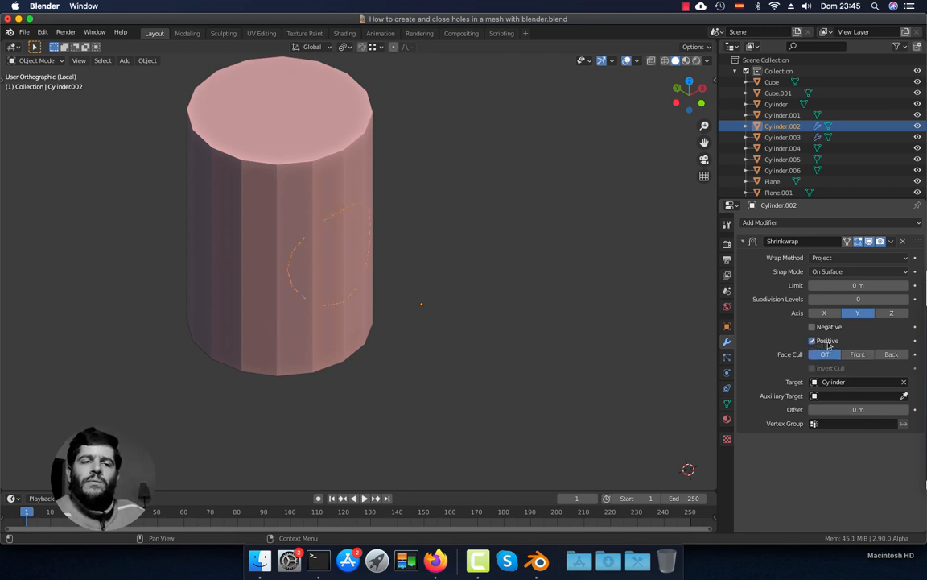
# - Apply the Shrinkwrap modifier to the ring projected on the cylinder's side
pyautogui.moveTo(451, 278); pyautogui.dragTo(428, 261, button='middle')
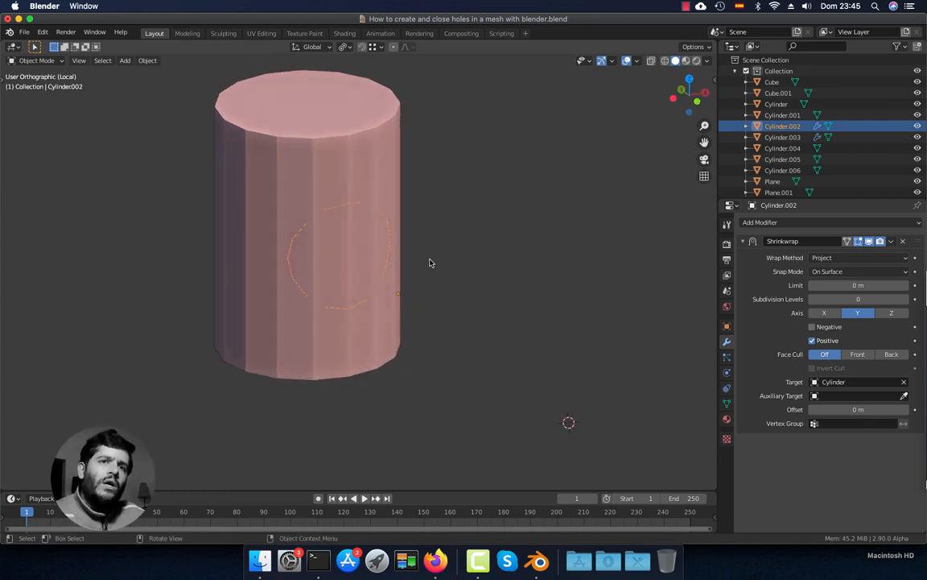
pyautogui.click(891, 241)
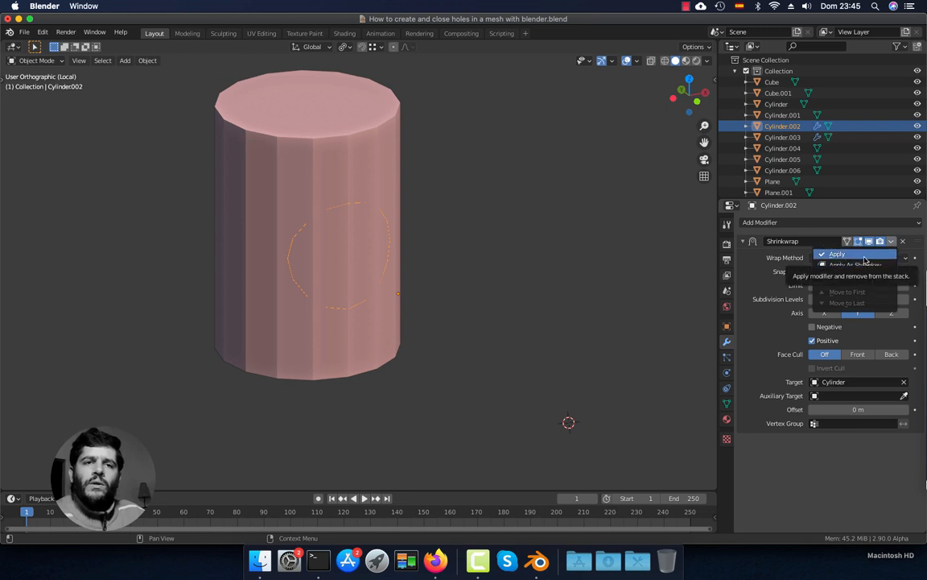
pyautogui.click(859, 254)
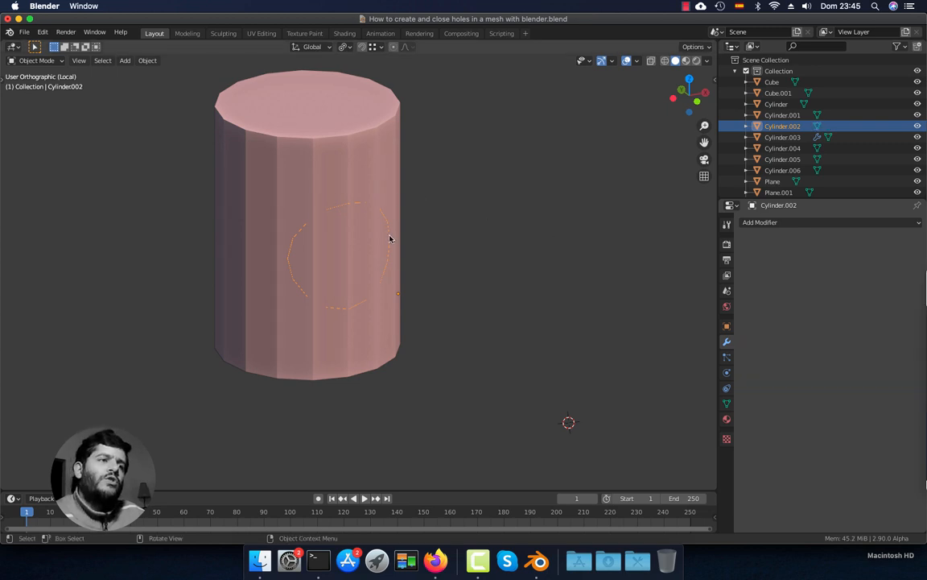
# - Add the cylinder to the selection as the active object and join the projected ring into it
pyautogui.scroll(3, 375, 227)
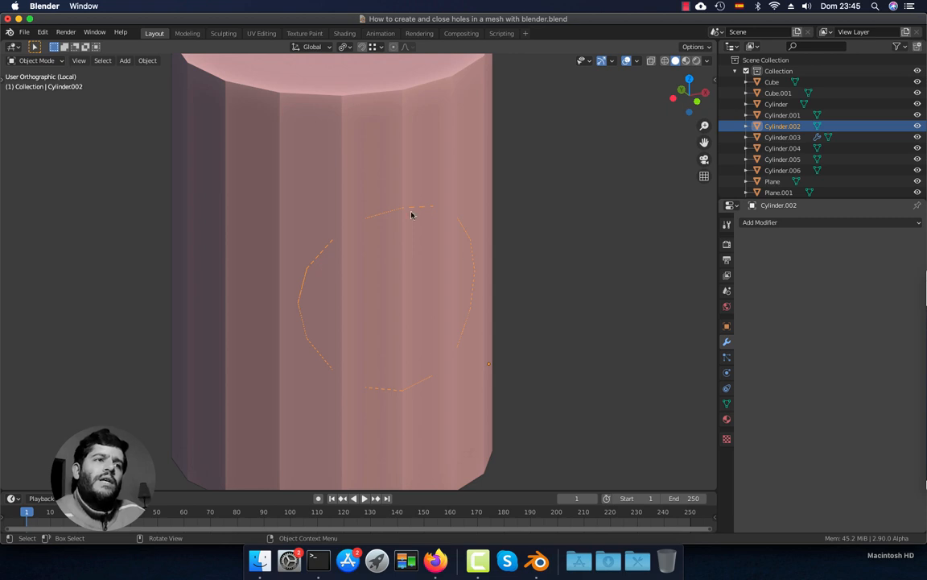
pyautogui.scroll(-1, 437, 286)
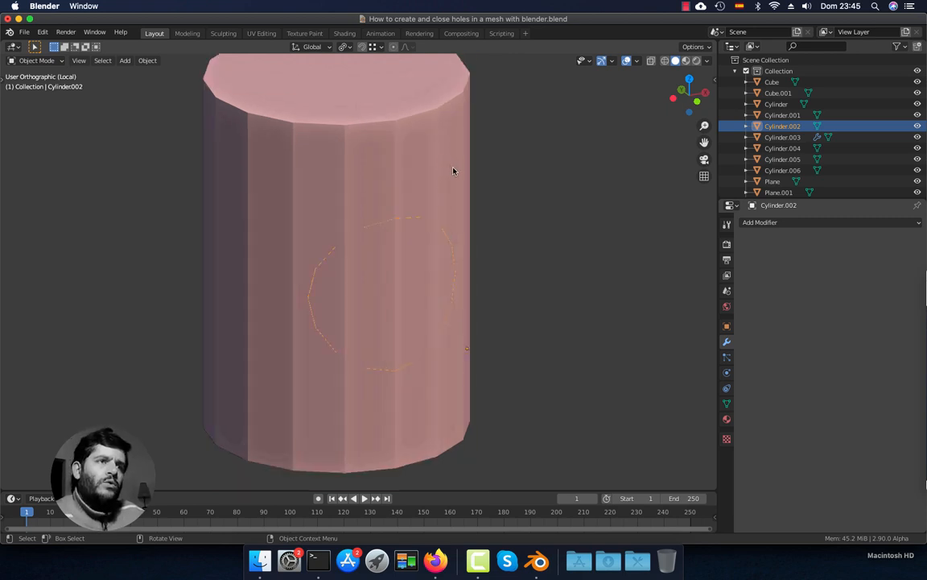
pyautogui.keyDown('shift'); pyautogui.click(454, 171); pyautogui.keyUp('shift')
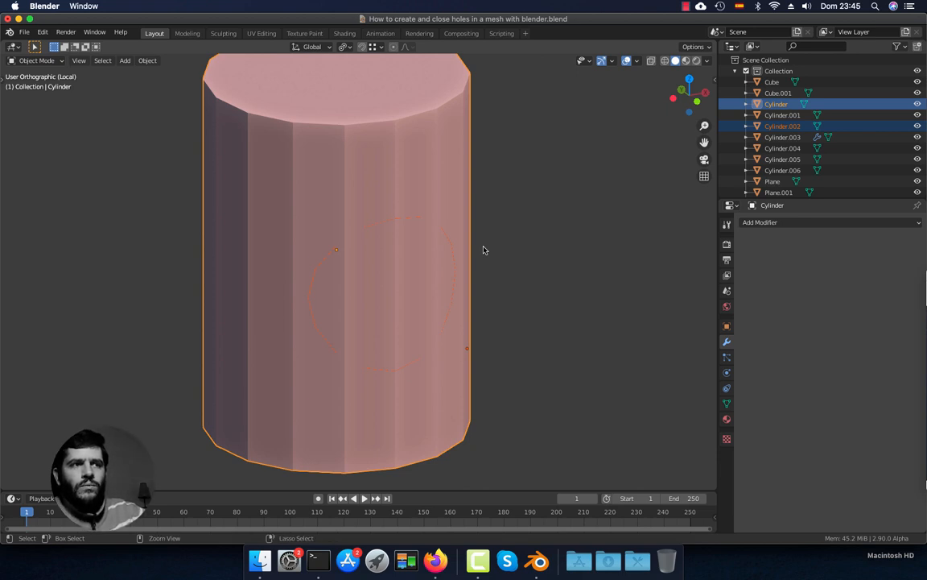
pyautogui.hotkey('ctrl', 'j')
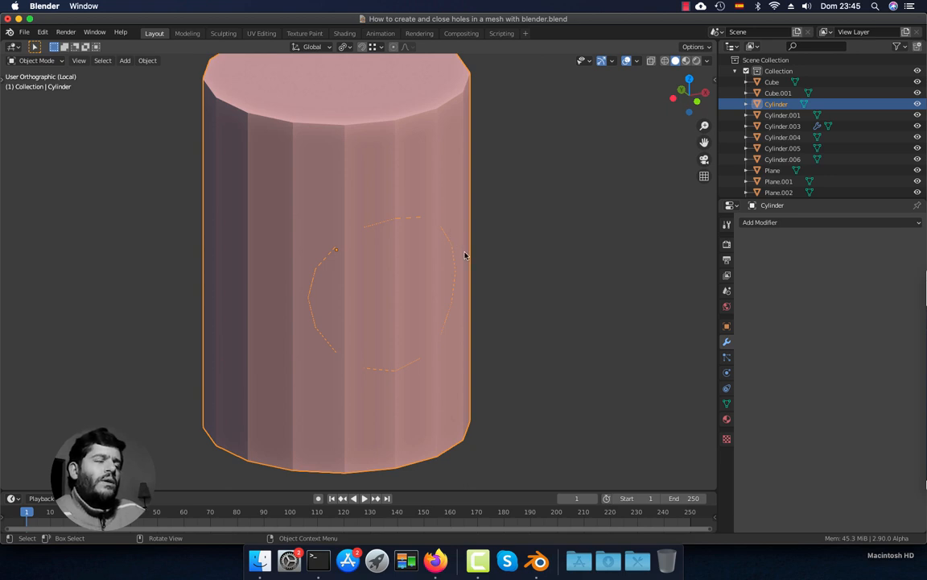
# - Enter Edit Mode on the joined cylinder, switch to front view and clear the mesh selection
pyautogui.click(56, 61)
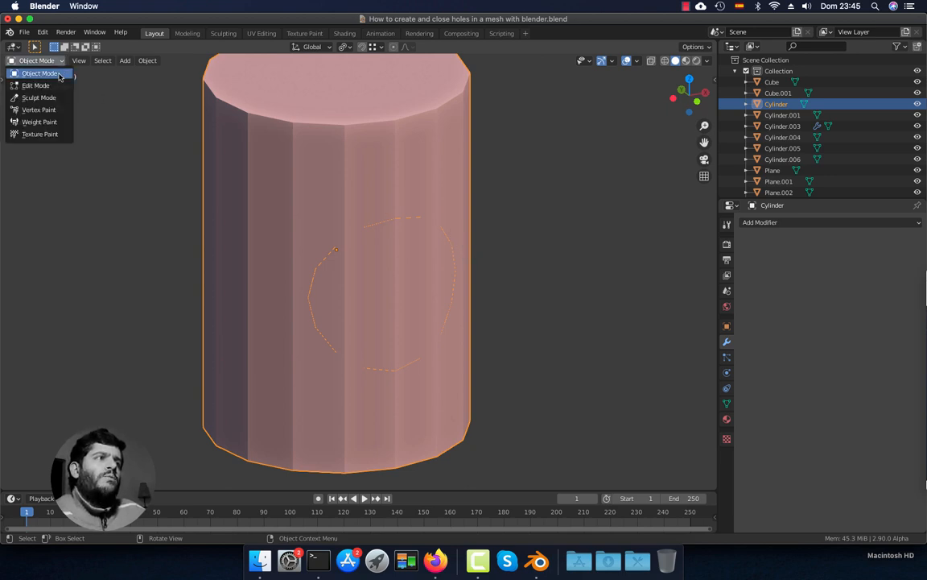
pyautogui.click(36, 85)
pyautogui.moveTo(483, 227)
pyautogui.mouseDown(button='middle')
pyautogui.moveTo(483, 254)
pyautogui.moveTo(468, 236)
pyautogui.mouseUp(button='middle')
pyautogui.keyDown('shift'); pyautogui.moveTo(471, 278); pyautogui.dragTo(442, 258, button='middle'); pyautogui.keyUp('shift')
pyautogui.press('KP_1')
pyautogui.scroll(2, 475, 269)
pyautogui.scroll(-1, 465, 240)
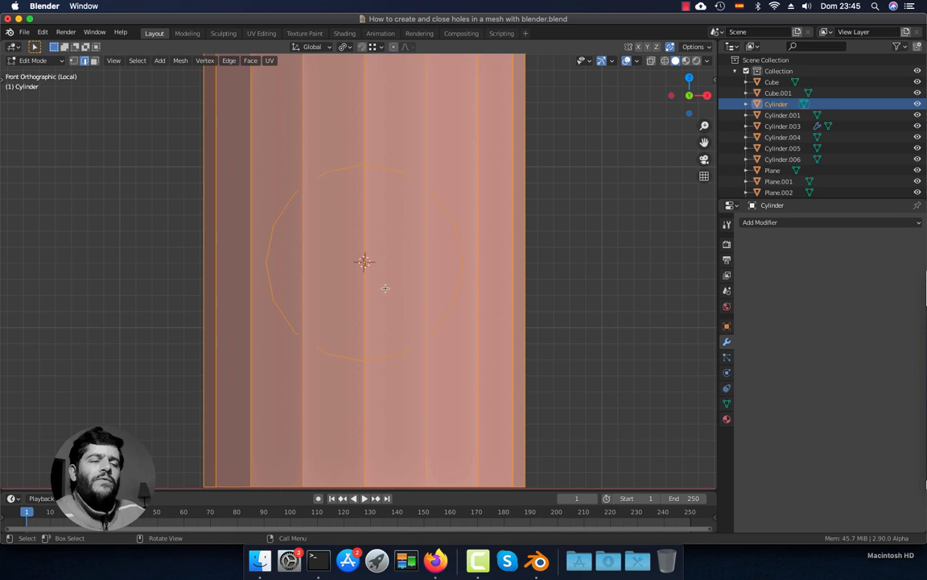
pyautogui.scroll(-1, 391, 243)
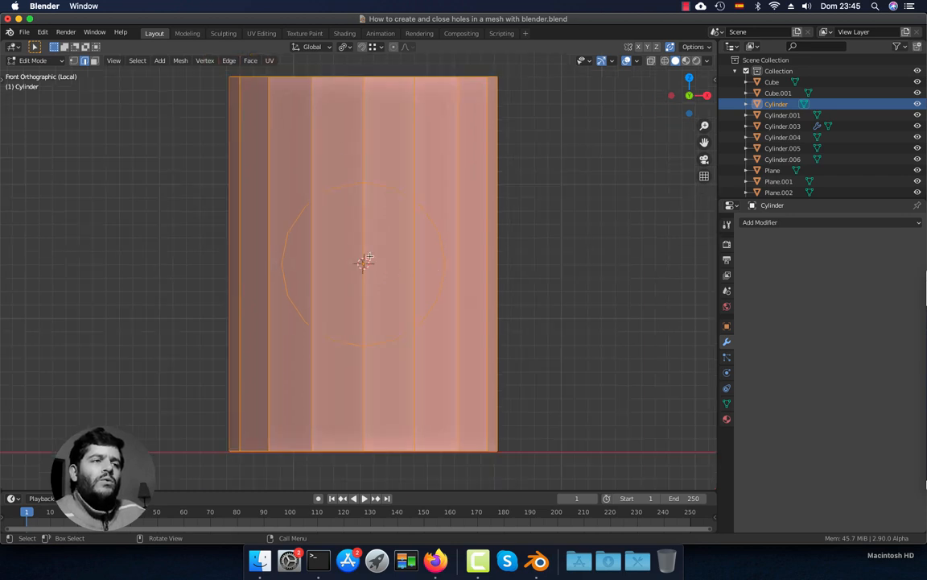
pyautogui.scroll(1, 409, 275)
pyautogui.scroll(-1, 419, 276)
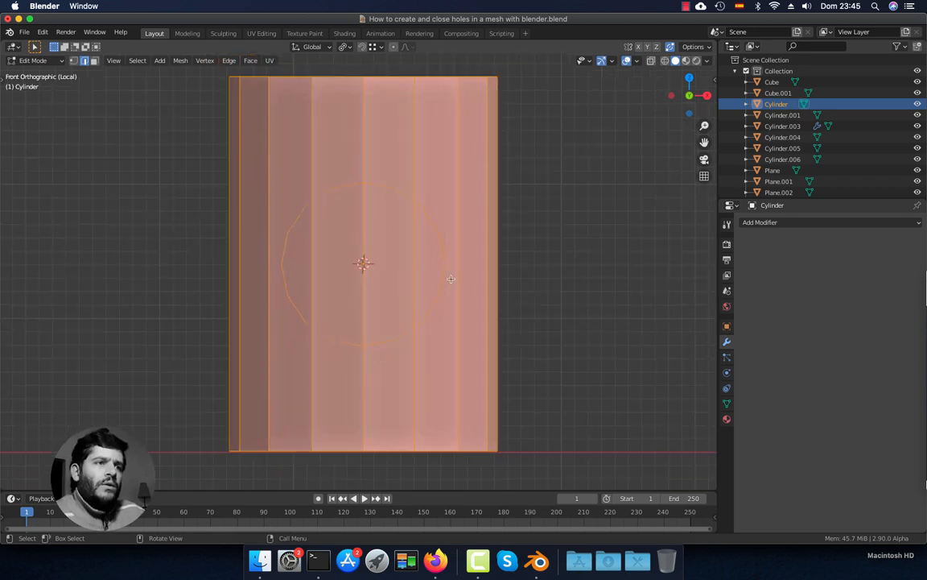
pyautogui.click(529, 283)
pyautogui.scroll(1, 548, 282)
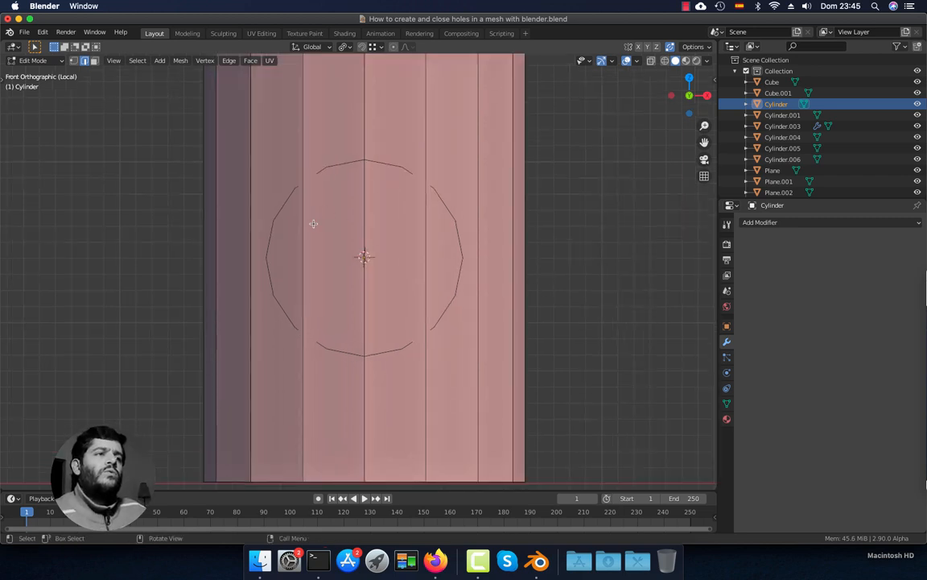
# - Select the complete edge loop of the projected ring and face it in front view
pyautogui.keyDown('alt'); pyautogui.click(385, 162); pyautogui.keyUp('alt')
pyautogui.moveTo(386, 158); pyautogui.dragTo(366, 175, button='middle')
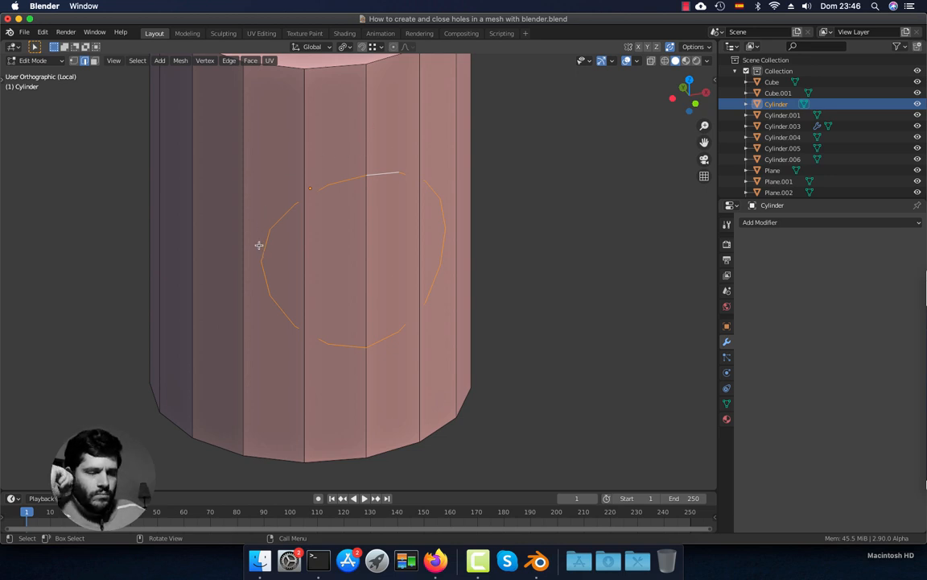
pyautogui.press('KP_1')
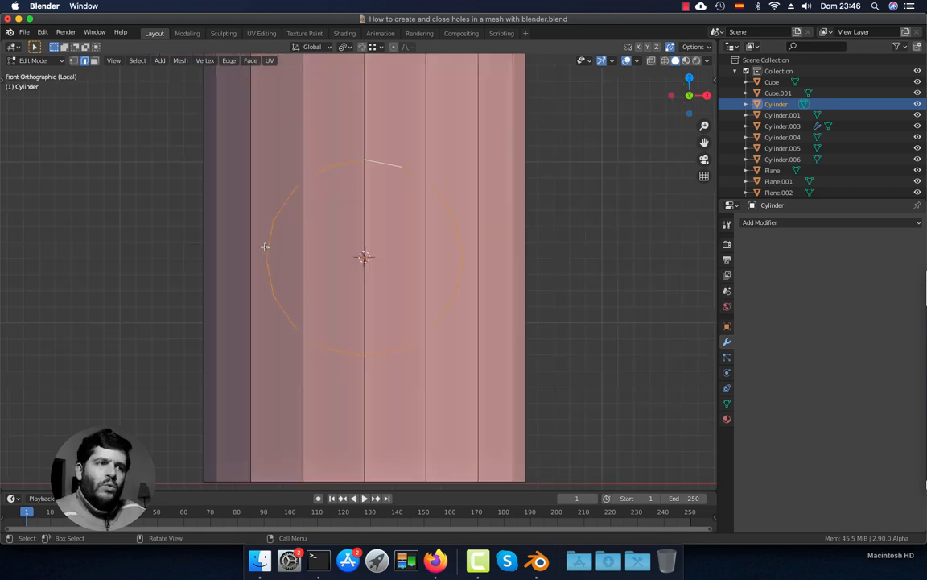
# - Add two horizontal loop cuts around the cylinder, one just below and one just above the projected ring
pyautogui.keyDown('ctrl'); pyautogui.moveTo(268, 244); pyautogui.dragTo(278, 258, button='middle'); pyautogui.keyUp('ctrl')
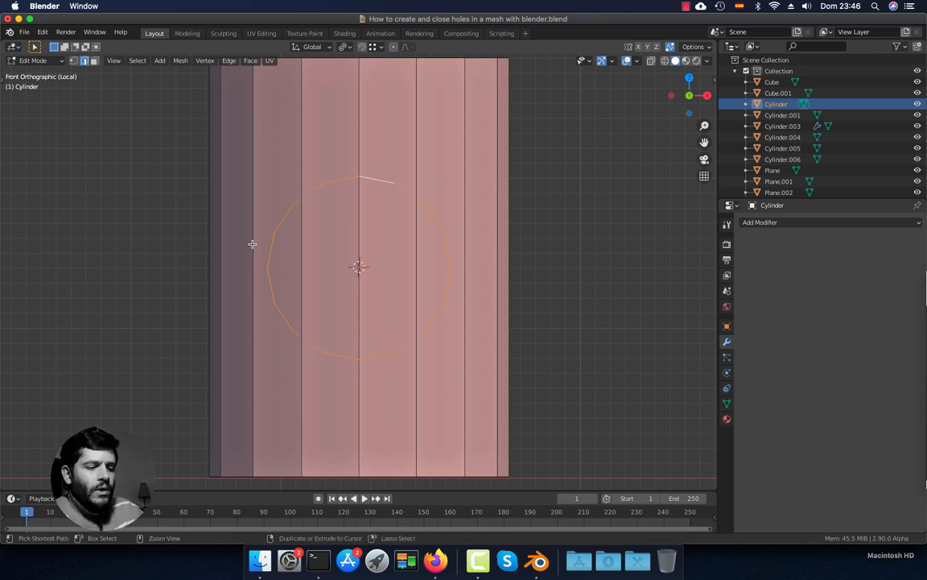
pyautogui.hotkey('ctrl', 'r')
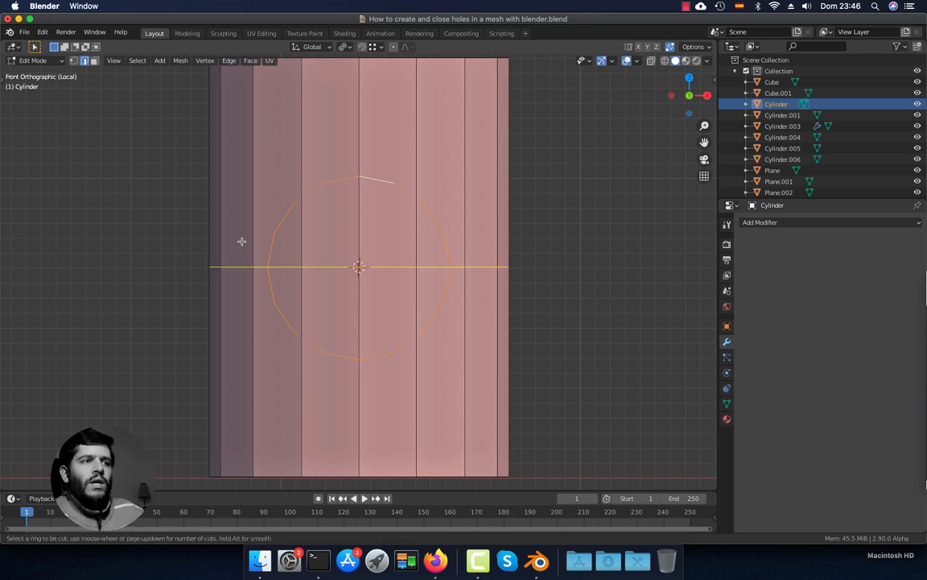
pyautogui.click(253, 268)
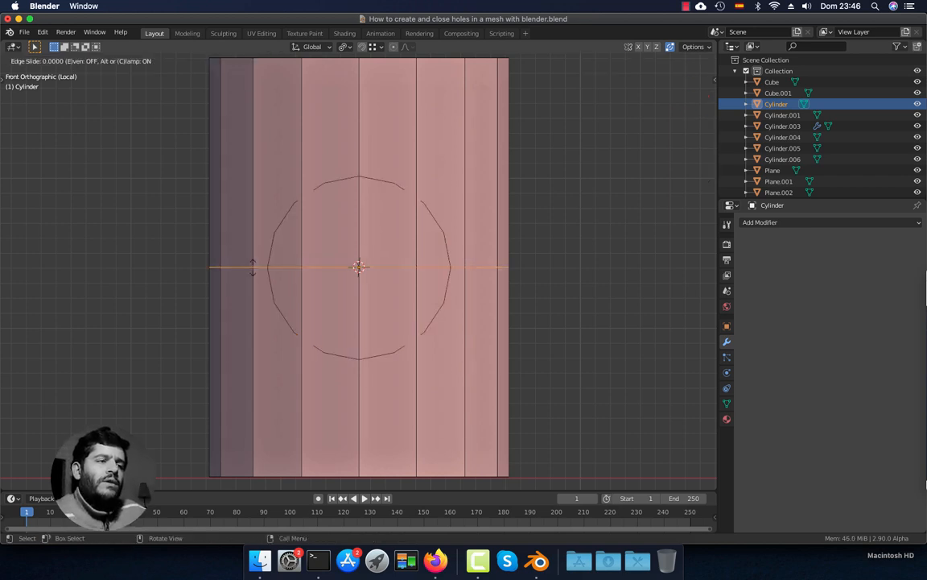
pyautogui.click(266, 376)
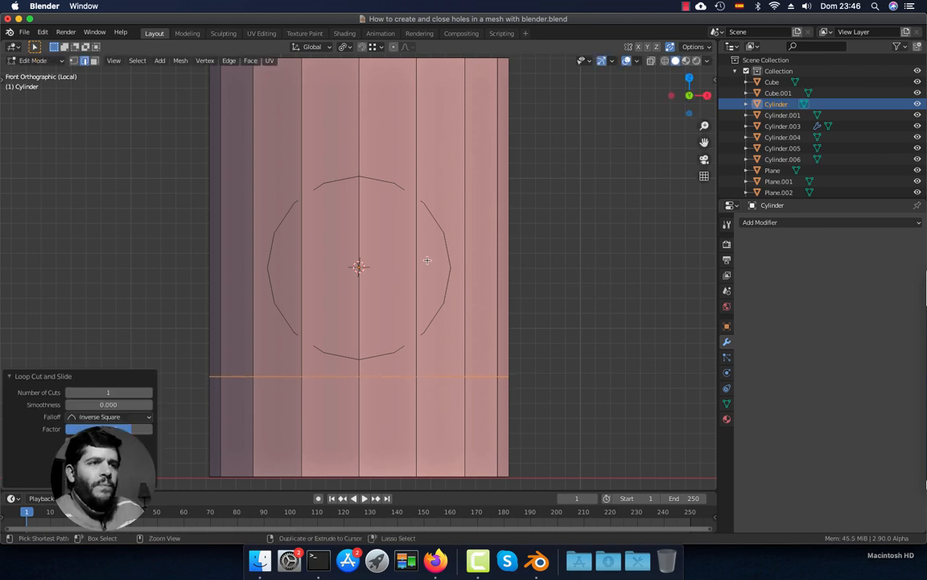
pyautogui.hotkey('ctrl', 'r')
pyautogui.click(443, 193)
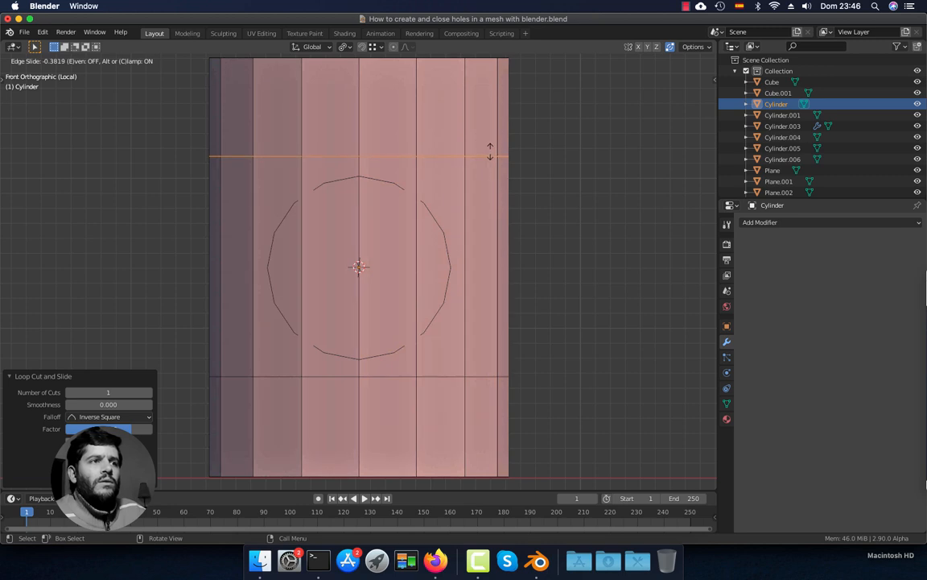
pyautogui.click(489, 153)
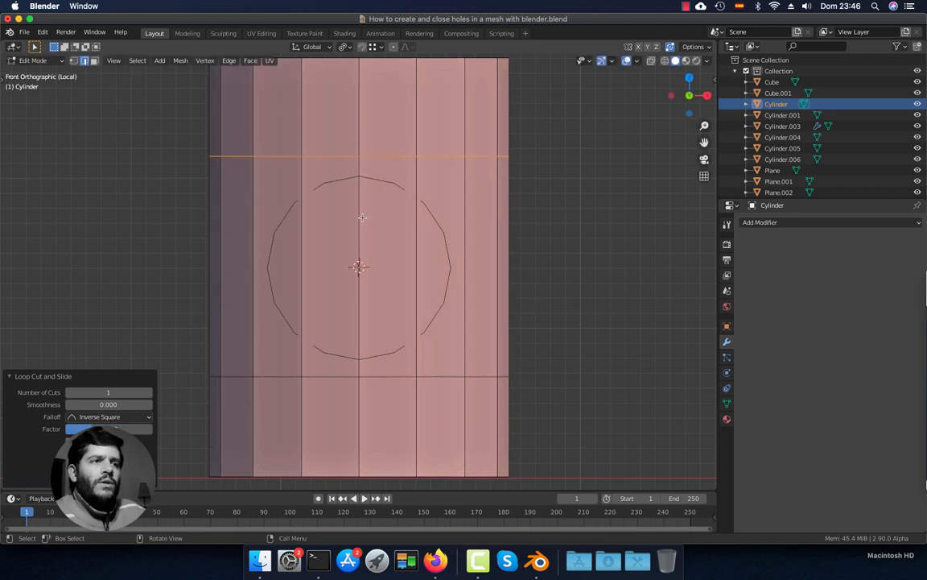
# - Add three evenly spaced loop cuts between the two horizontal loops that bound the ring
pyautogui.hotkey('ctrl', 'r')
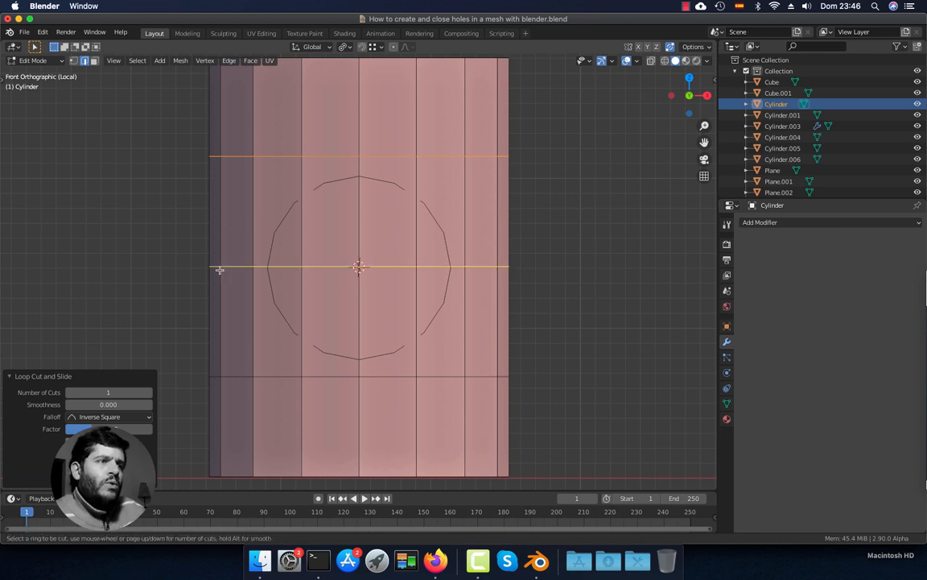
pyautogui.scroll(1, 220, 270)
pyautogui.scroll(1, 220, 270)
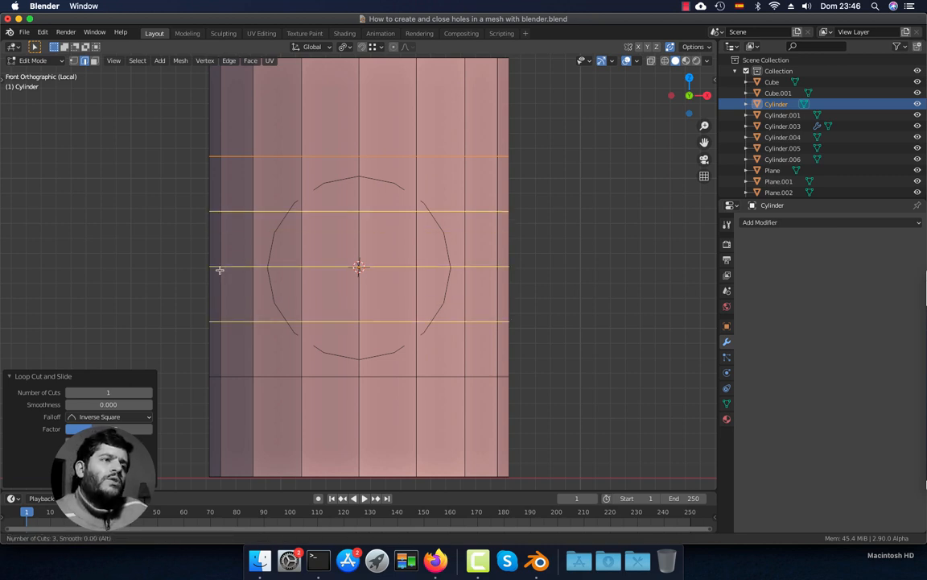
pyautogui.click(220, 270)
pyautogui.rightClick(220, 270)
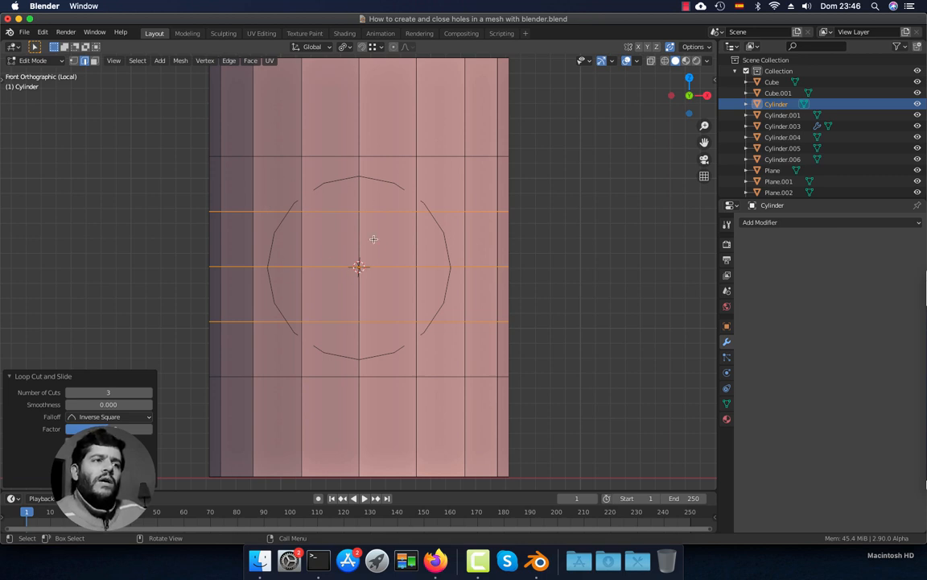
pyautogui.click(9, 377)
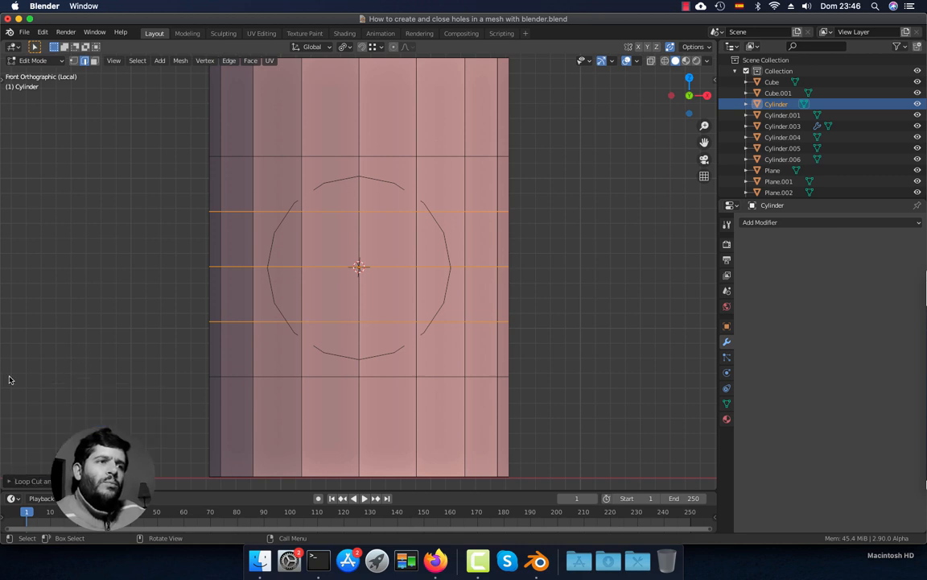
# - Select the four-by-four block of cylinder faces around the ring and delete those faces
pyautogui.scroll(1, 336, 323)
pyautogui.press('3')
pyautogui.click(258, 167)
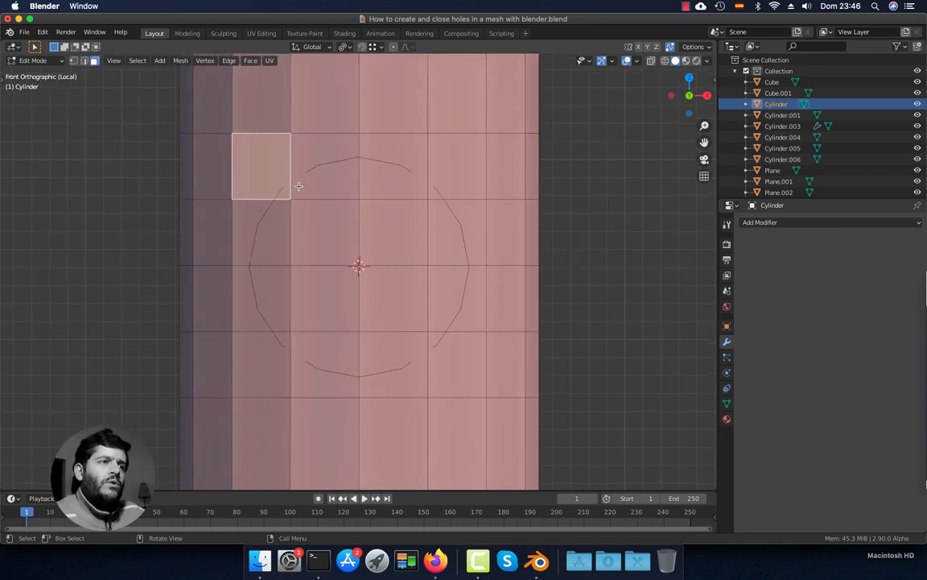
pyautogui.keyDown('shift'); pyautogui.click(326, 173); pyautogui.keyUp('shift')
pyautogui.keyDown('shift'); pyautogui.click(402, 179); pyautogui.keyUp('shift')
pyautogui.keyDown('shift'); pyautogui.click(447, 187); pyautogui.keyUp('shift')
pyautogui.keyDown('shift'); pyautogui.click(446, 241); pyautogui.keyUp('shift')
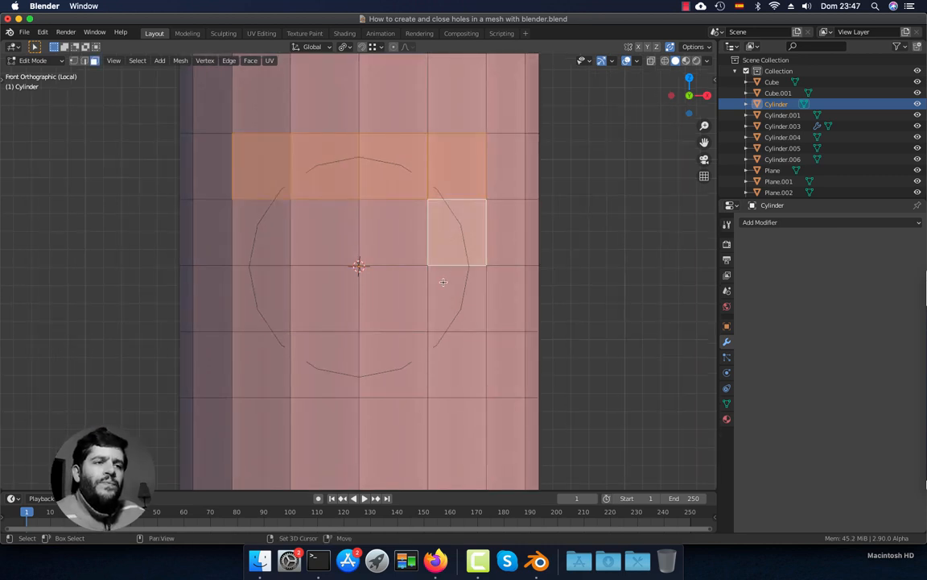
pyautogui.keyDown('shift'); pyautogui.click(451, 296); pyautogui.keyUp('shift')
pyautogui.keyDown('shift'); pyautogui.click(451, 362); pyautogui.keyUp('shift')
pyautogui.keyDown('shift'); pyautogui.click(393, 362); pyautogui.keyUp('shift')
pyautogui.keyDown('shift'); pyautogui.click(324, 362); pyautogui.keyUp('shift')
pyautogui.keyDown('shift'); pyautogui.click(261, 362); pyautogui.keyUp('shift')
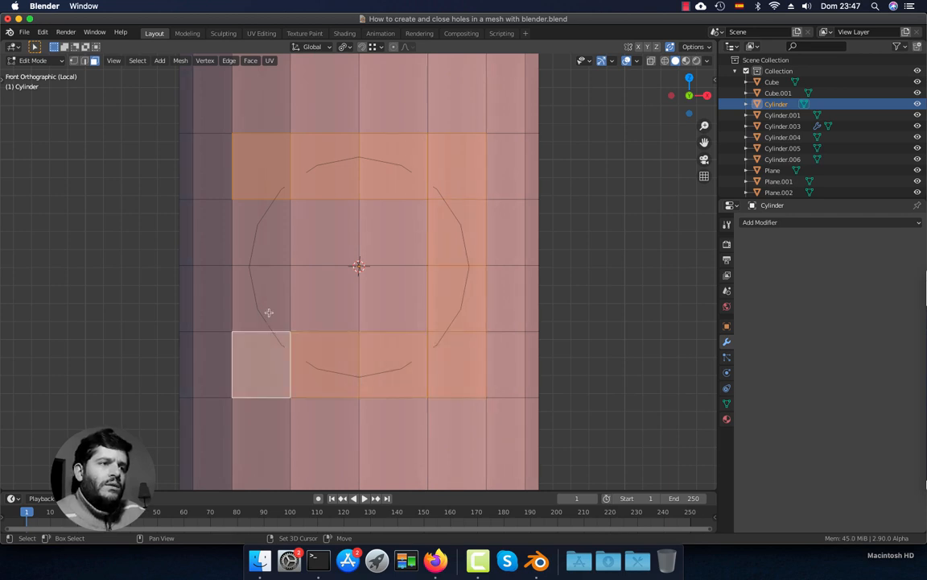
pyautogui.keyDown('shift'); pyautogui.click(269, 312); pyautogui.keyUp('shift')
pyautogui.keyDown('shift'); pyautogui.click(322, 278); pyautogui.keyUp('shift')
pyautogui.keyDown('shift'); pyautogui.click(378, 278); pyautogui.keyUp('shift')
pyautogui.keyDown('shift'); pyautogui.click(378, 237); pyautogui.keyUp('shift')
pyautogui.keyDown('shift'); pyautogui.click(322, 225); pyautogui.keyUp('shift')
pyautogui.keyDown('shift'); pyautogui.click(258, 225); pyautogui.keyUp('shift')
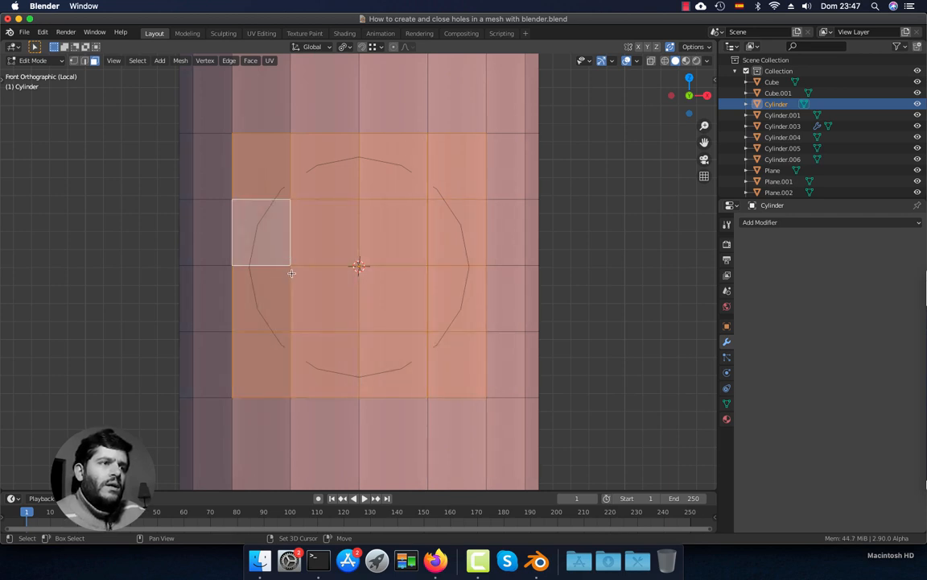
pyautogui.press('x')
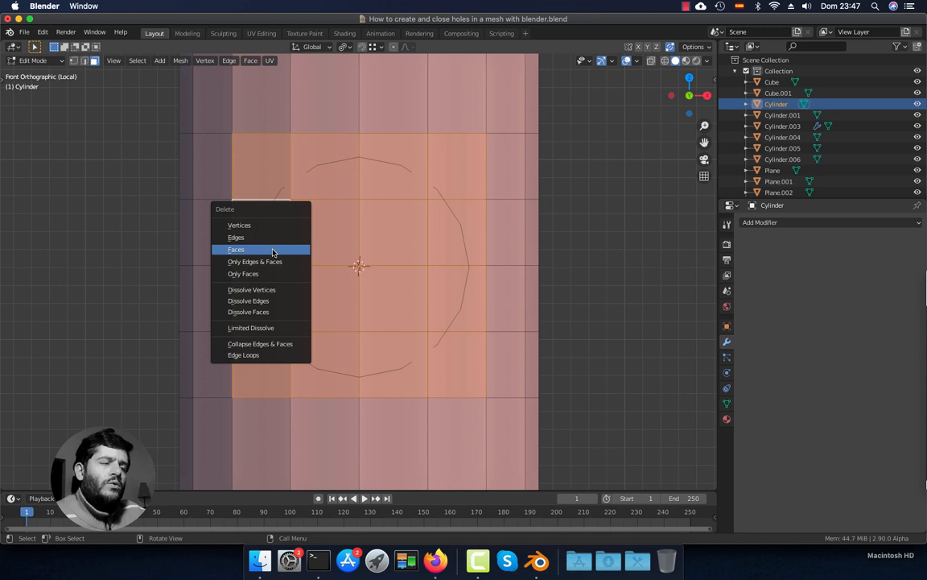
pyautogui.click(273, 253)
# - In edge selection mode, fill two faces joining the ring's top edges to the two middle edges of the opening's upper border
pyautogui.press('2')
pyautogui.click(384, 140)
pyautogui.moveTo(388, 159); pyautogui.dragTo(383, 171, button='middle')
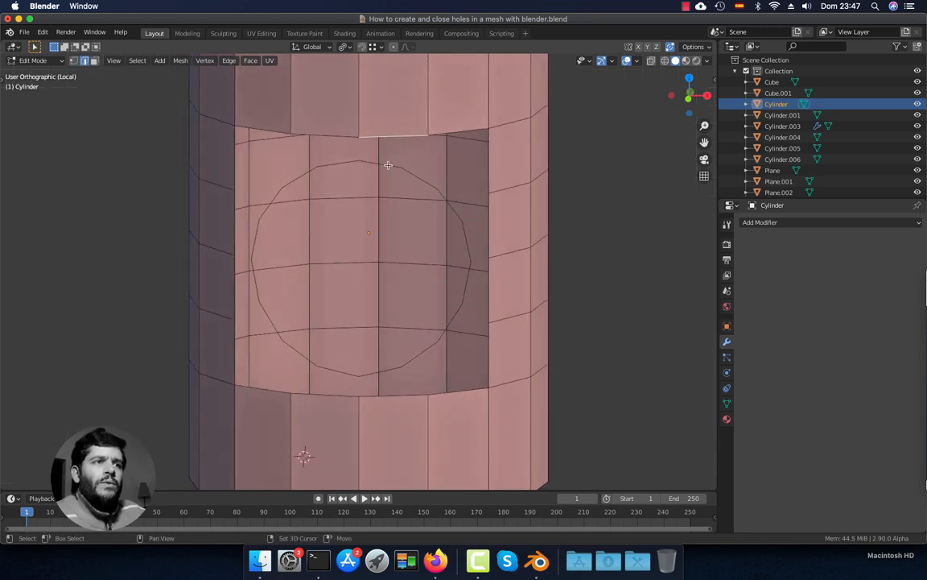
pyautogui.keyDown('shift'); pyautogui.click(388, 165); pyautogui.keyUp('shift')
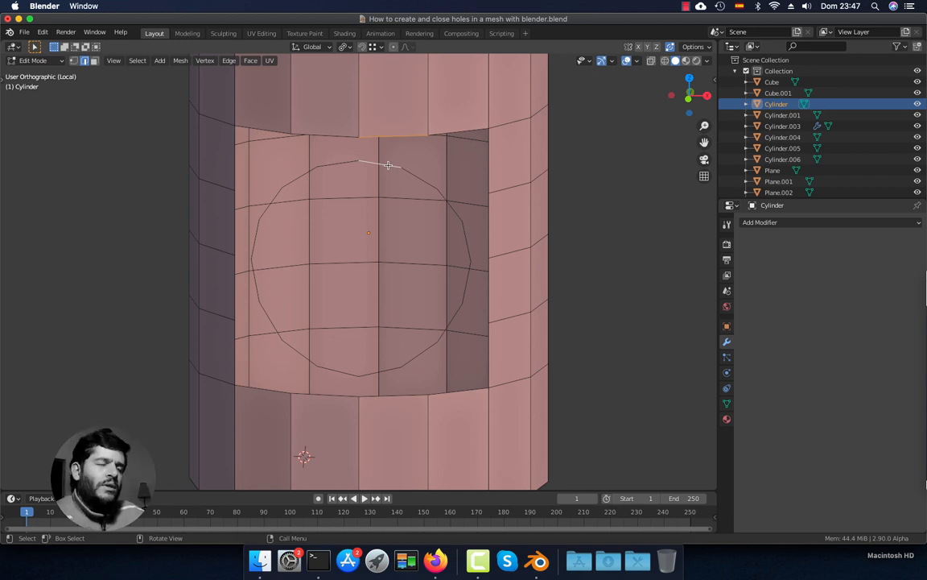
pyautogui.press('f')
pyautogui.moveTo(346, 148); pyautogui.dragTo(333, 141, button='middle')
pyautogui.keyDown('shift'); pyautogui.click(339, 161); pyautogui.keyUp('shift')
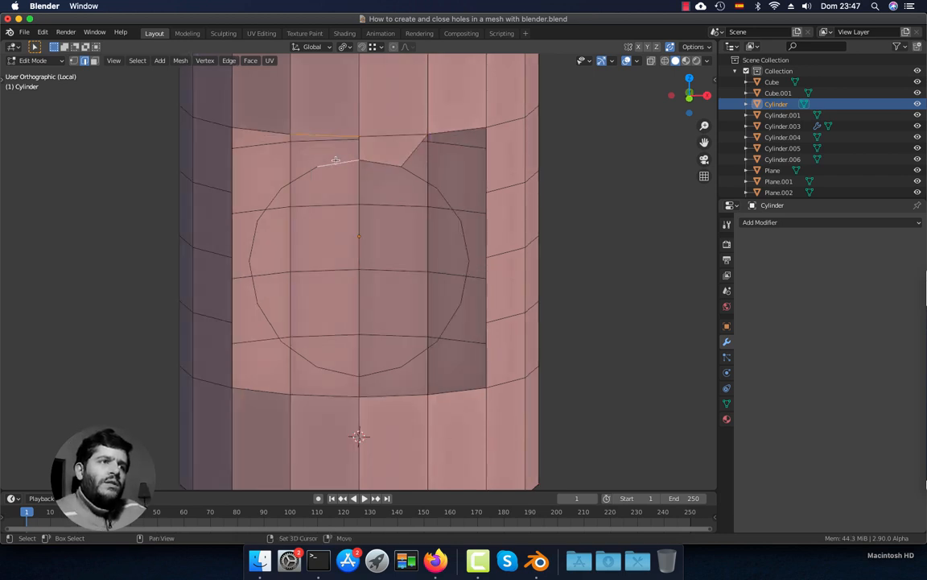
pyautogui.press('f')
# - Fill two faces joining the ring's right-hand edges to the two middle edges of the opening's right border
pyautogui.moveTo(341, 172); pyautogui.dragTo(373, 146, button='middle')
pyautogui.click(441, 216)
pyautogui.keyDown('shift'); pyautogui.click(469, 217); pyautogui.keyUp('shift')
pyautogui.press('f')
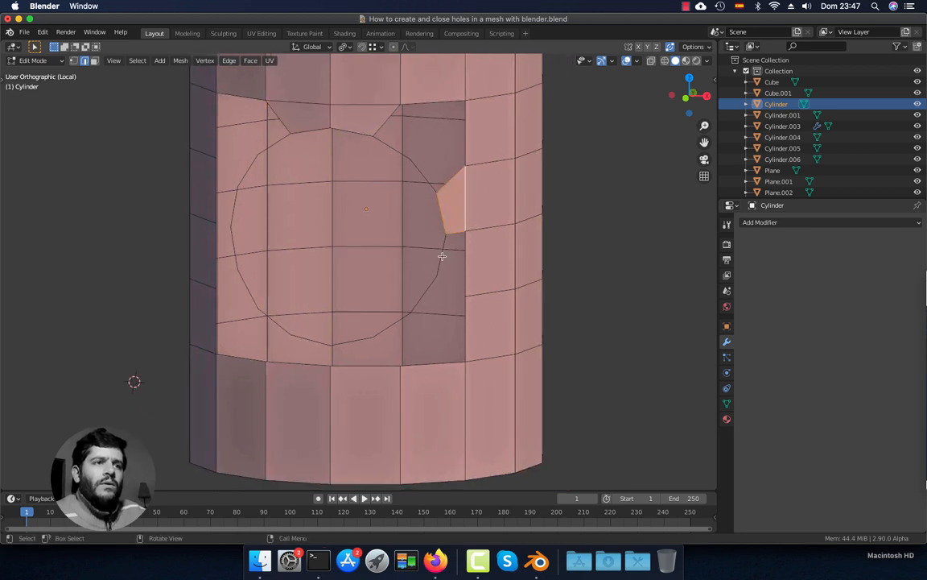
pyautogui.click(442, 255)
pyautogui.keyDown('shift'); pyautogui.click(459, 265); pyautogui.keyUp('shift')
pyautogui.press('f')
# - Fill the opening's lower-right corner with two faces connecting the ring edges to the adjacent border edges
pyautogui.click(432, 290)
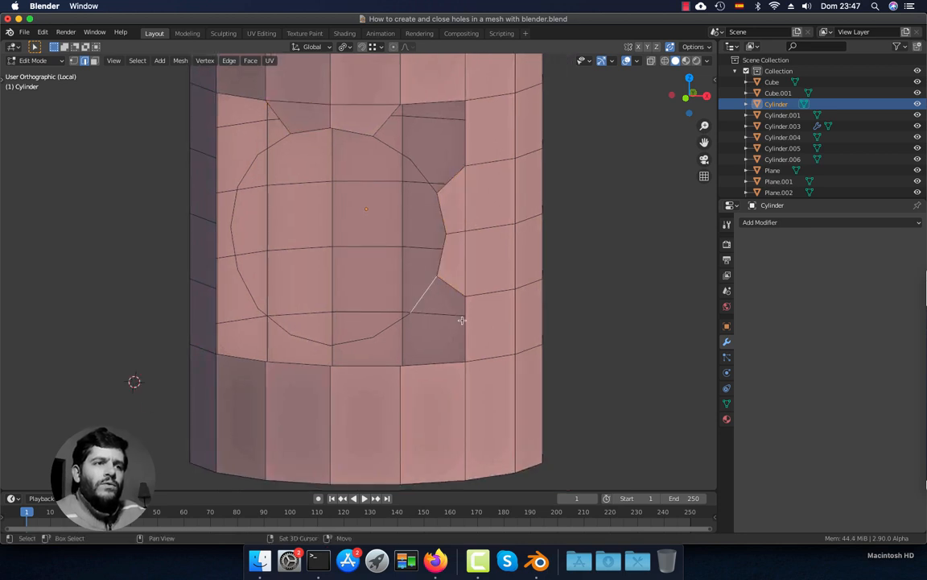
pyautogui.moveTo(454, 330); pyautogui.dragTo(446, 324, button='middle')
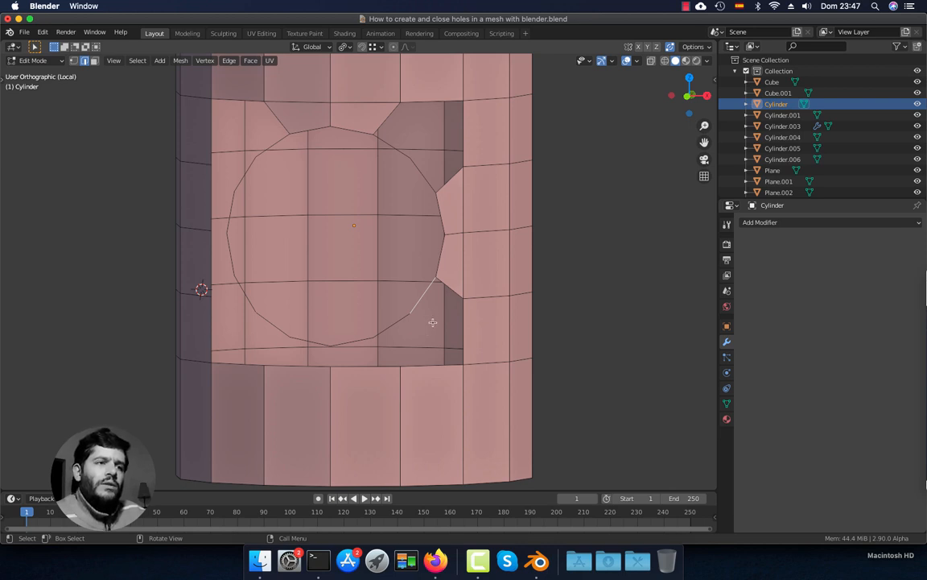
pyautogui.keyDown('shift'); pyautogui.click(462, 328); pyautogui.keyUp('shift')
pyautogui.press('f')
pyautogui.click(405, 324)
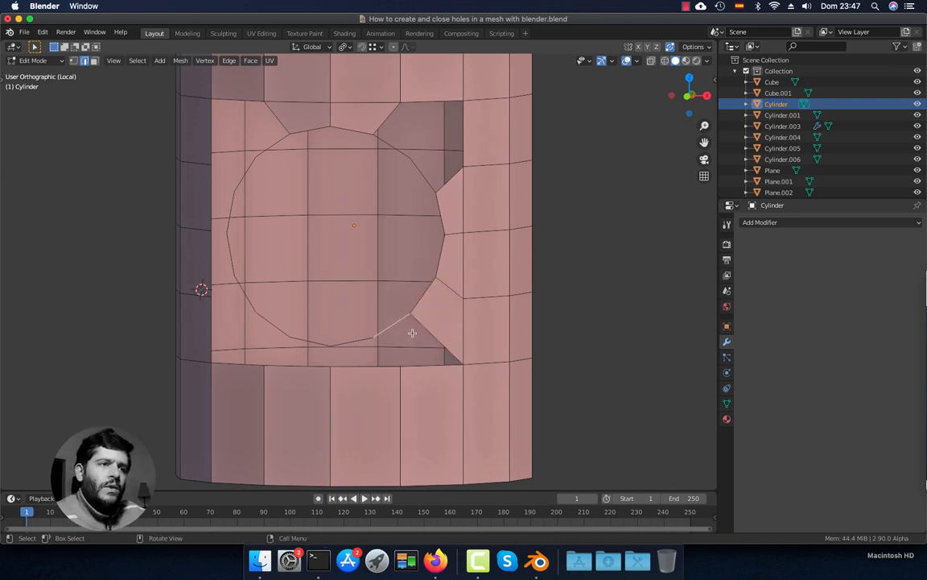
pyautogui.keyDown('shift'); pyautogui.click(427, 364); pyautogui.keyUp('shift')
pyautogui.press('f')
# - Fill two faces joining the ring's lowest edges to the two middle edges of the opening's lower border
pyautogui.click(322, 346)
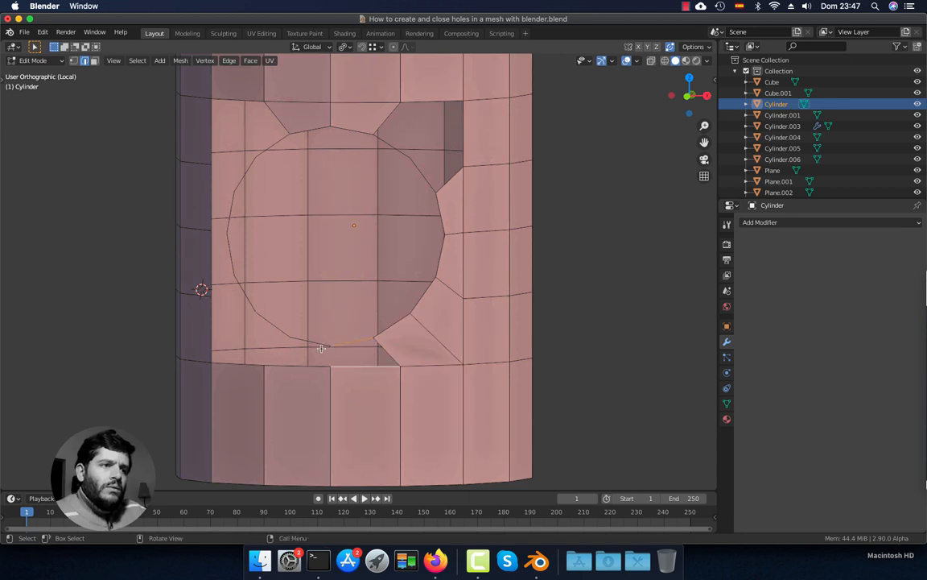
pyautogui.press('f')
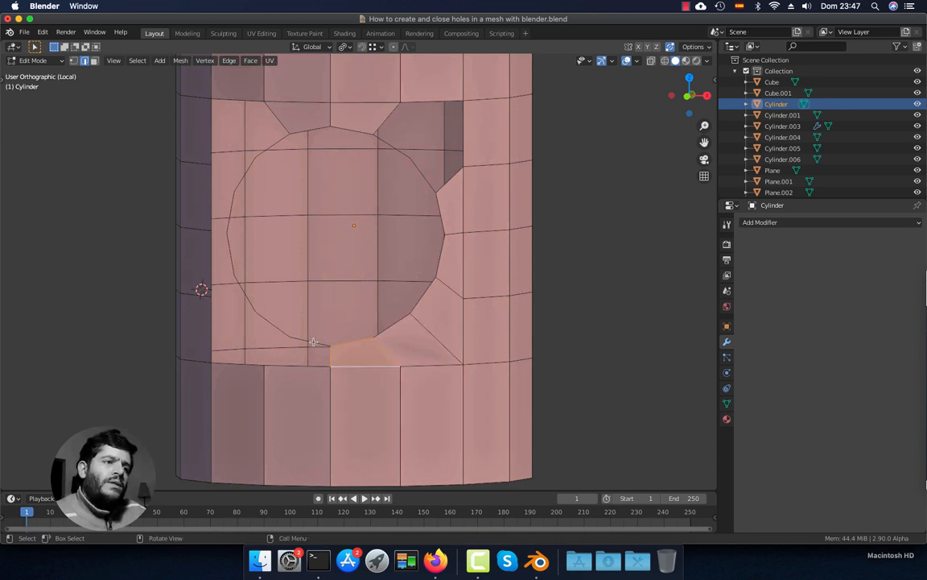
pyautogui.click(313, 342)
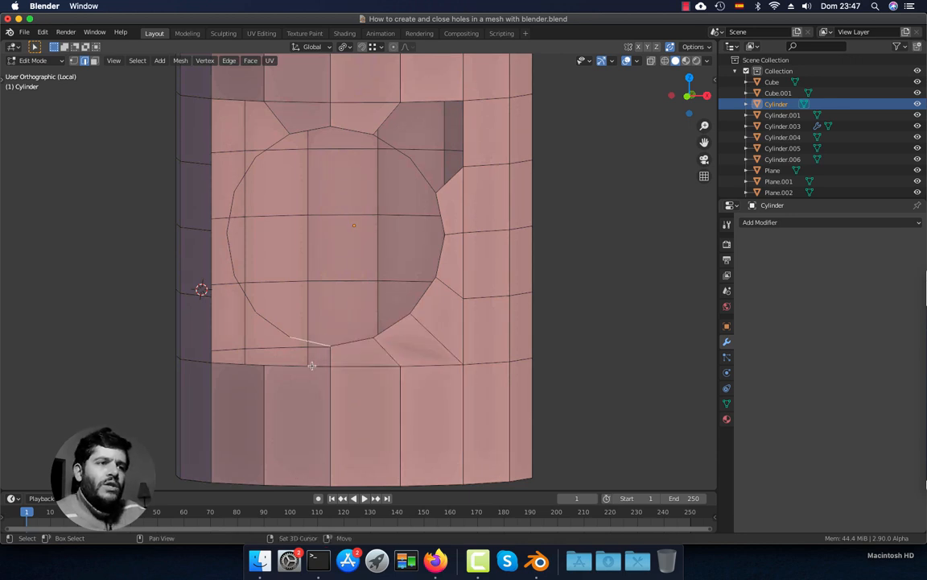
pyautogui.keyDown('shift'); pyautogui.click(312, 366); pyautogui.keyUp('shift')
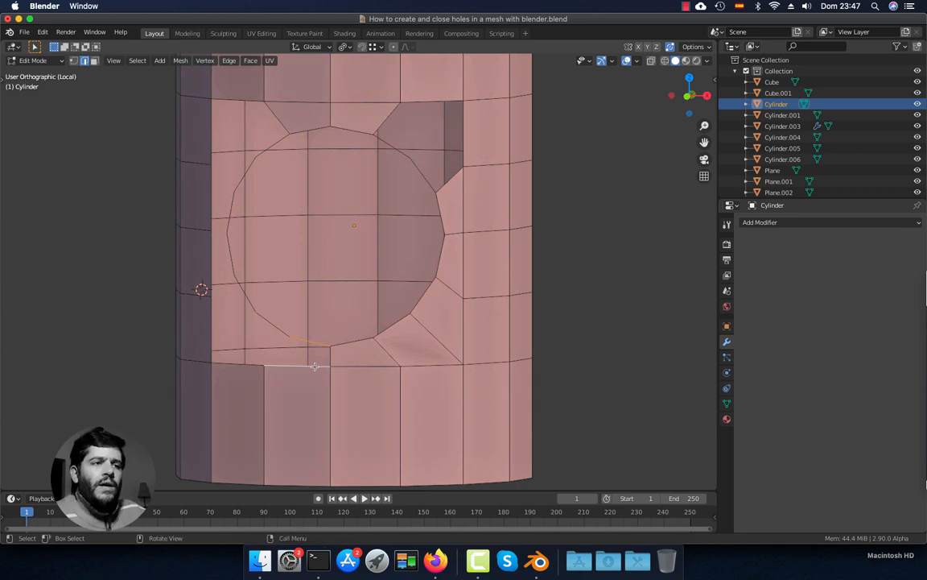
pyautogui.press('f')
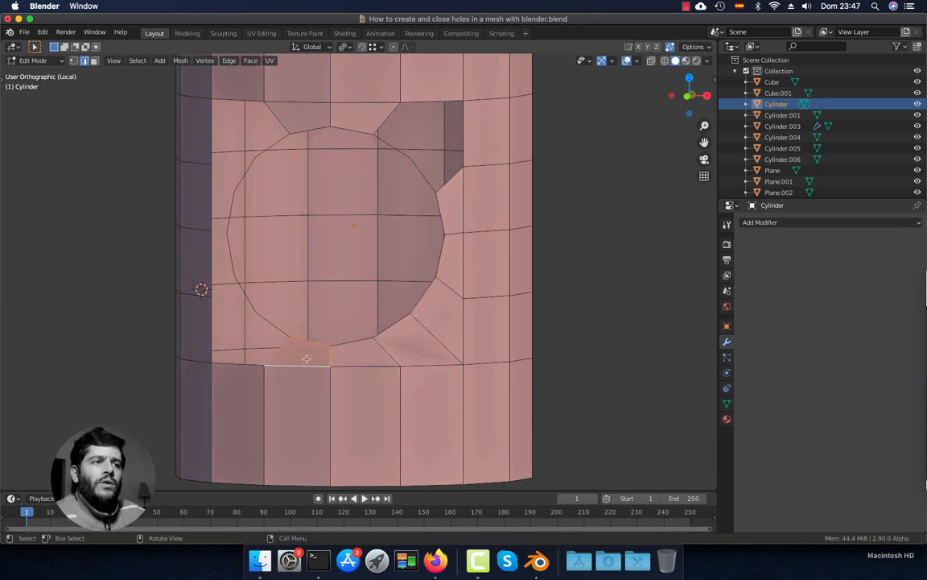
# - Fill the opening's lower-left corner with two faces connecting the ring edges to the adjacent border edges
pyautogui.click(256, 362)
pyautogui.press('f')
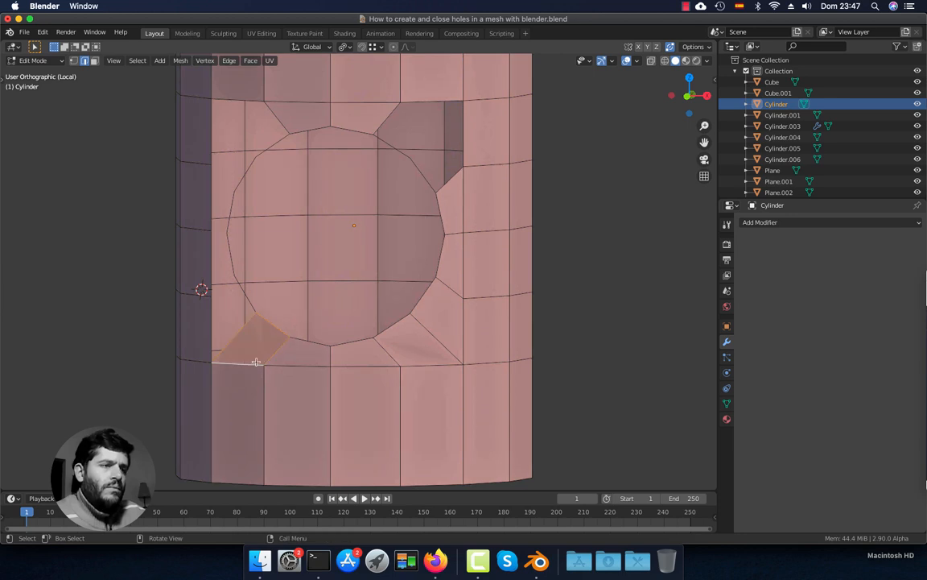
pyautogui.click(248, 301)
pyautogui.keyDown('shift'); pyautogui.click(212, 329); pyautogui.keyUp('shift')
pyautogui.press('f')
# - Fill two faces joining the ring's left-hand edges to the two middle edges of the opening's left border
pyautogui.moveTo(234, 301); pyautogui.dragTo(220, 315, button='middle')
pyautogui.click(228, 256)
pyautogui.keyDown('shift'); pyautogui.click(210, 254); pyautogui.keyUp('shift')
pyautogui.press('f')
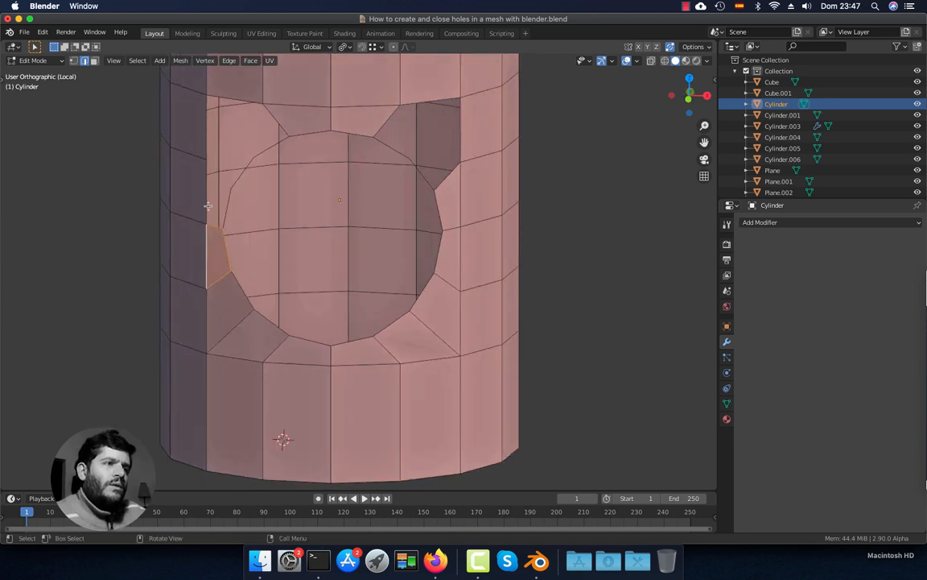
pyautogui.click(208, 203)
pyautogui.keyDown('shift'); pyautogui.click(228, 207); pyautogui.keyUp('shift')
pyautogui.press('f')
# - Fill the opening's upper-left corner with two faces connecting the ring edges to the adjacent border edges
pyautogui.click(207, 130)
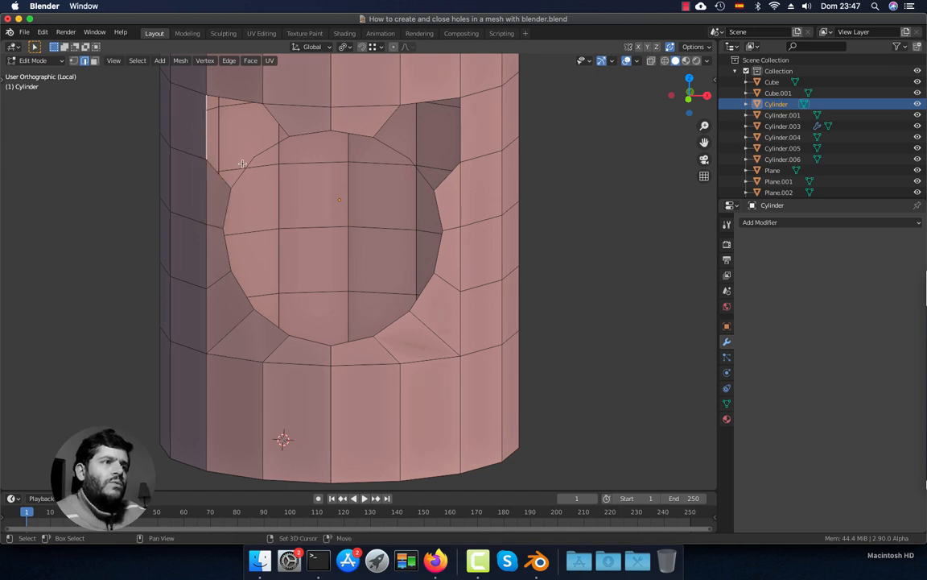
pyautogui.keyDown('shift'); pyautogui.click(239, 172); pyautogui.keyUp('shift')
pyautogui.press('f')
pyautogui.click(240, 103)
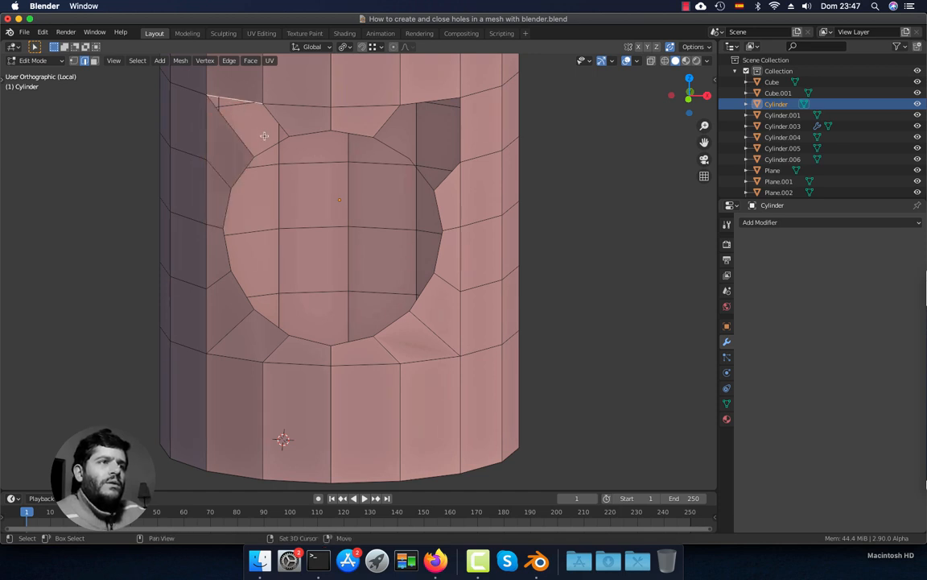
pyautogui.keyDown('shift'); pyautogui.click(268, 143); pyautogui.keyUp('shift')
pyautogui.press('f')
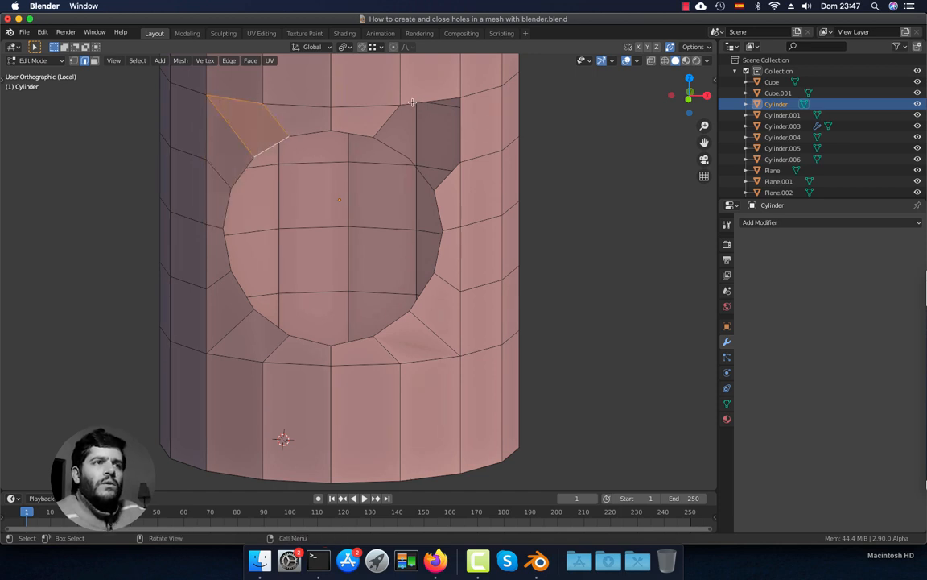
# - Fill a face between the rightmost edge of the opening's upper border and the nearest upper-right ring edge
pyautogui.click(412, 102)
pyautogui.keyDown('shift'); pyautogui.click(389, 141); pyautogui.keyUp('shift')
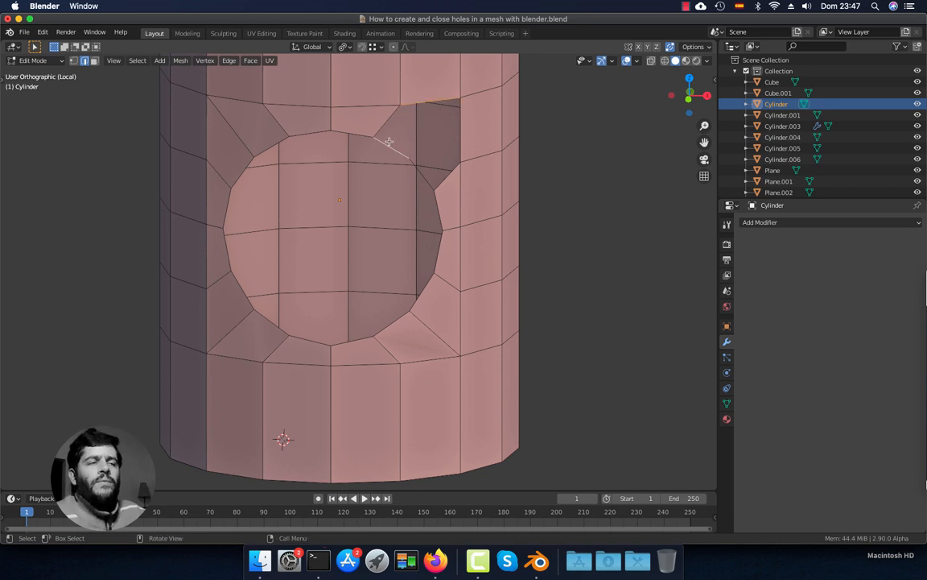
pyautogui.press('f')
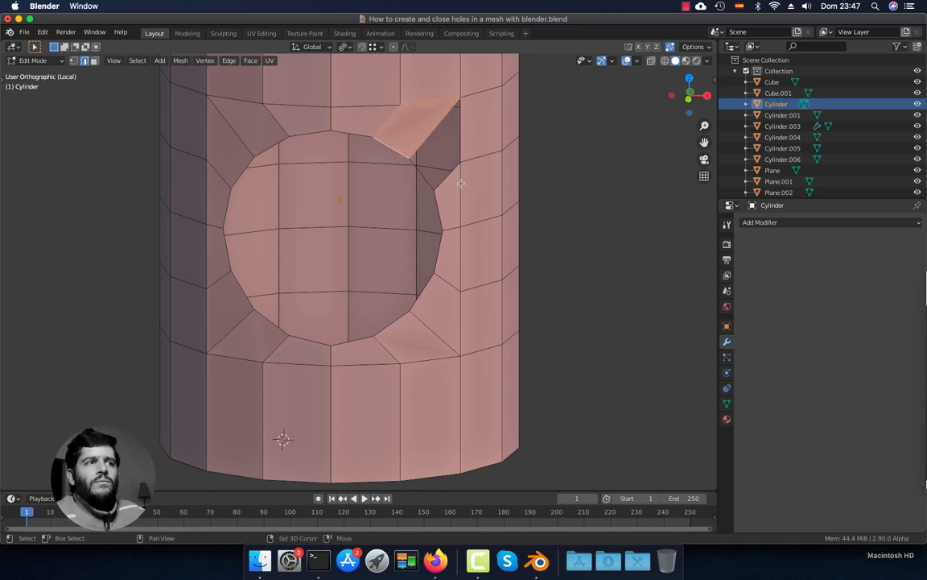
pyautogui.moveTo(416, 166); pyautogui.dragTo(443, 179, button='middle')
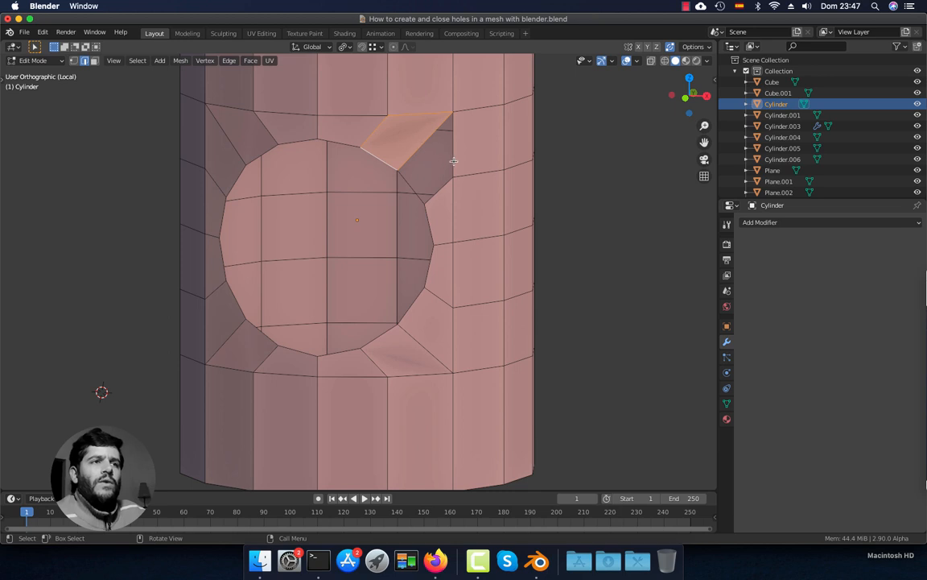
# - Fill the remaining upper-right gap with a face between the opening's right border edge and the nearest ring edge
pyautogui.click(453, 156)
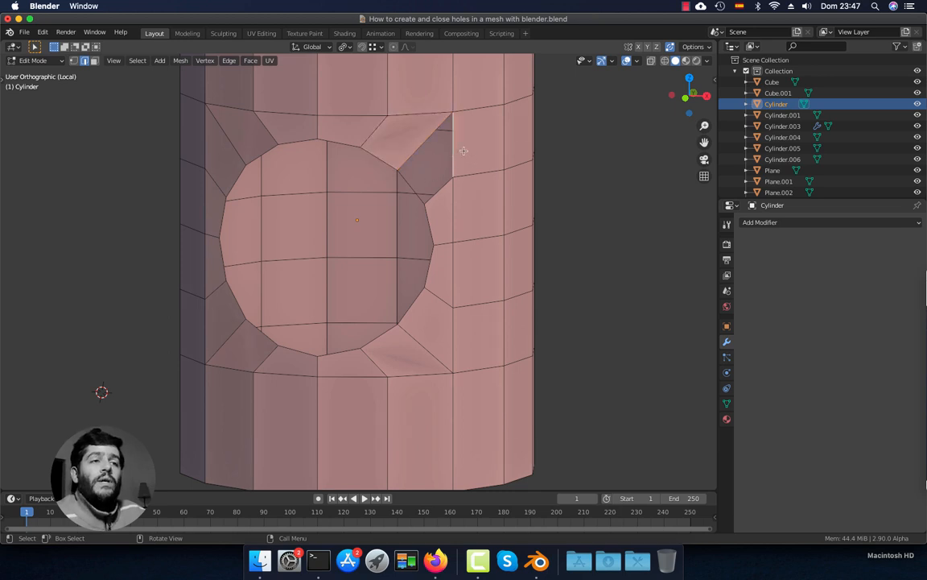
pyautogui.keyDown('shift'); pyautogui.click(413, 186); pyautogui.keyUp('shift')
pyautogui.moveTo(404, 218); pyautogui.dragTo(328, 270, button='middle')
pyautogui.scroll(-5, 435, 217)
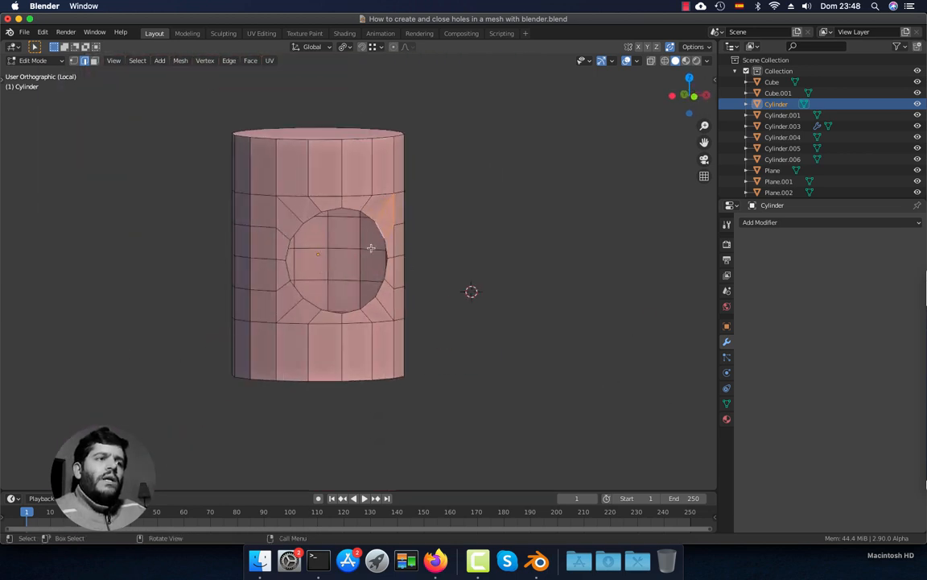
pyautogui.scroll(3, 370, 248)
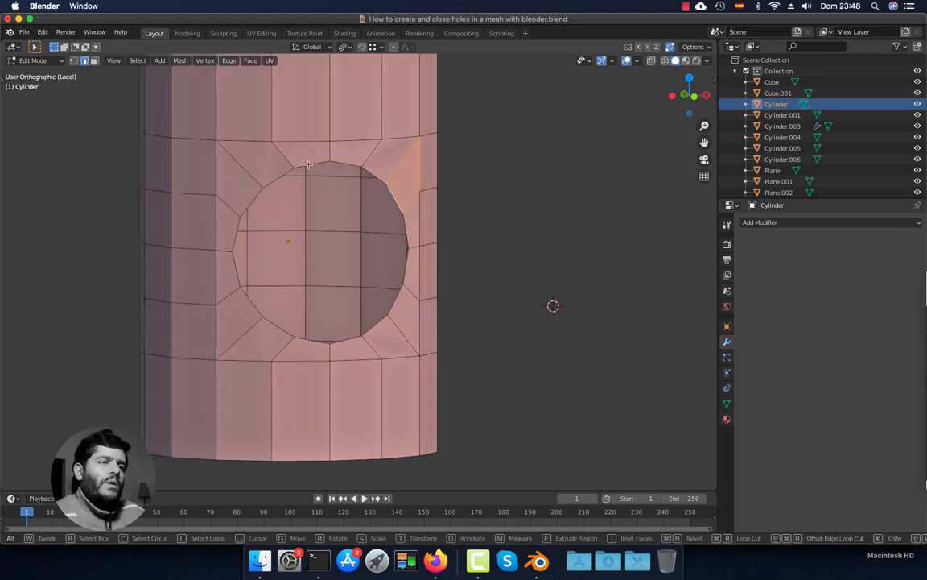
# - Extrude the round hole's whole edge loop inward along the global Y axis by about 0.5 m
pyautogui.keyDown('alt'); pyautogui.click(343, 162); pyautogui.keyUp('alt')
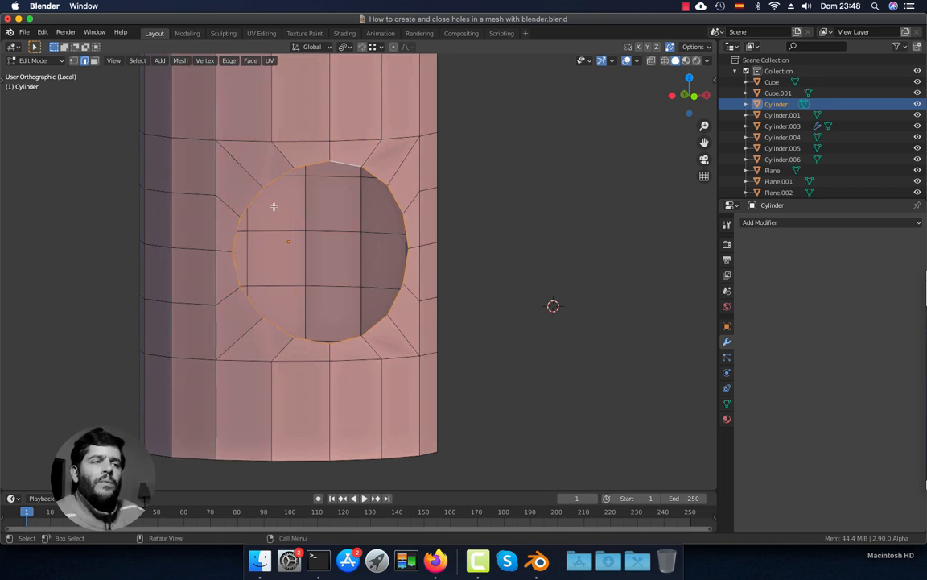
pyautogui.moveTo(229, 194); pyautogui.dragTo(423, 261, button='middle')
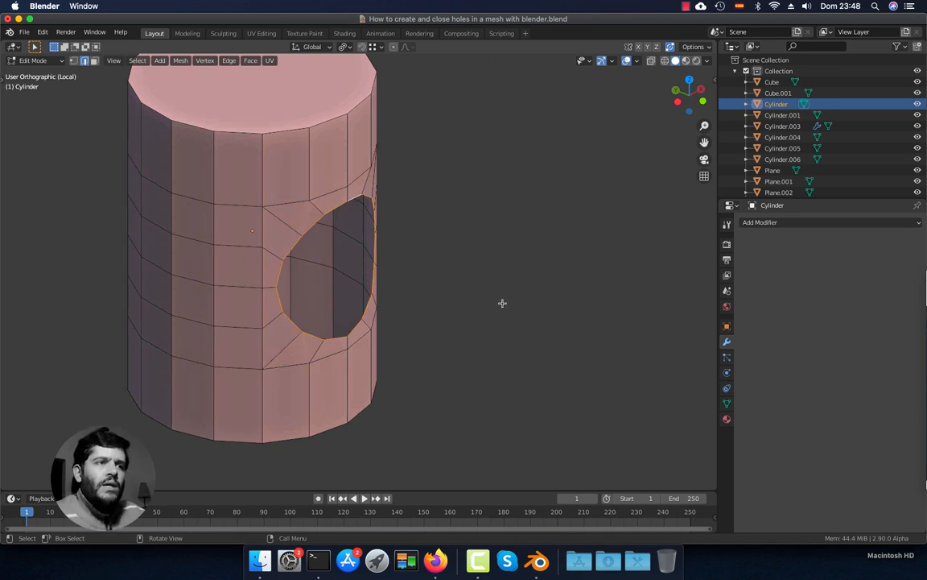
pyautogui.press('e')
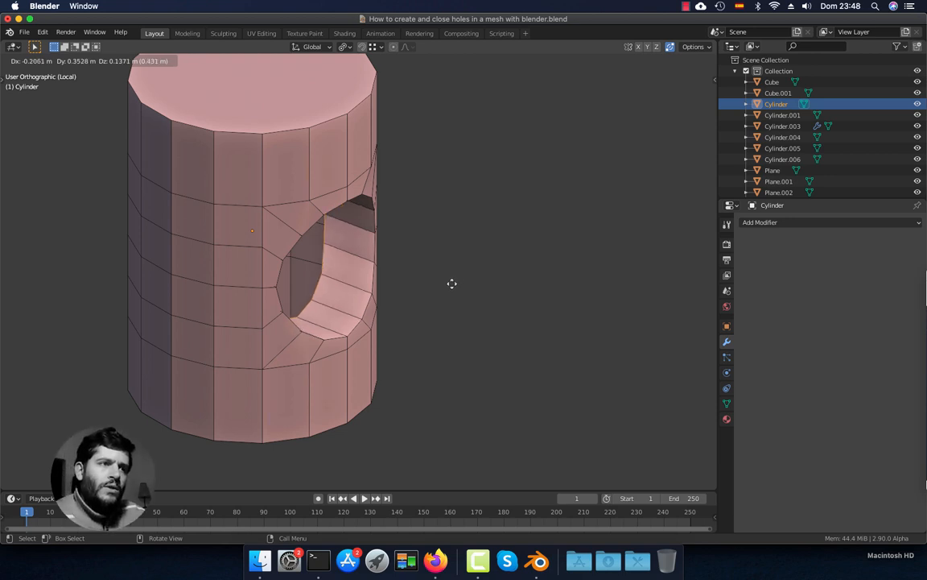
pyautogui.press('y')
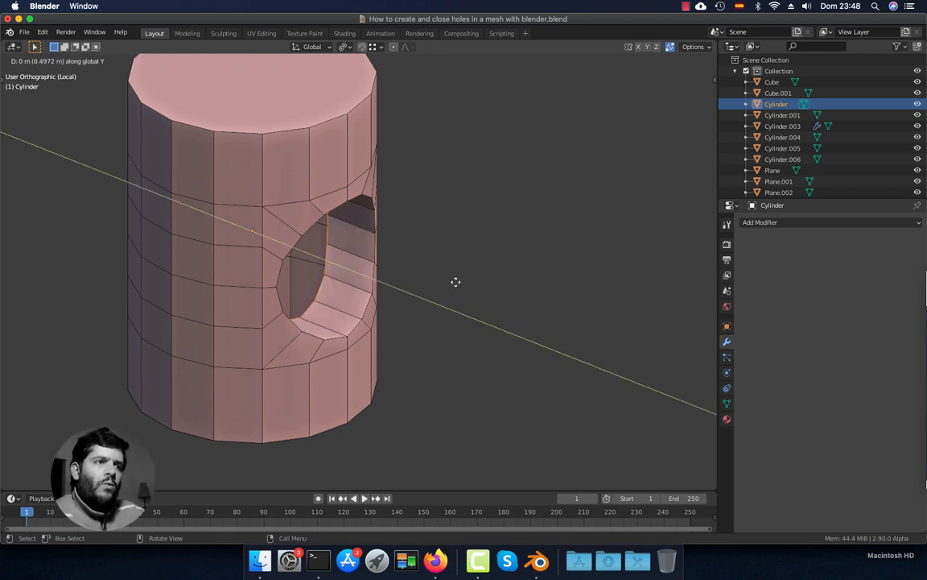
pyautogui.click(456, 277)
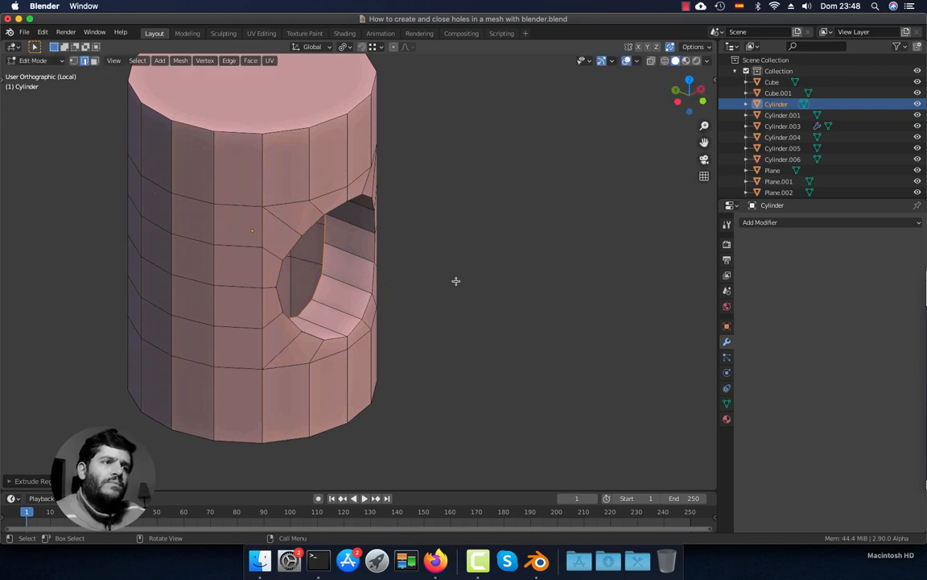
# - In wireframe display, flatten the extruded inner edge loop by scaling it to 0 along the global Y axis
pyautogui.moveTo(456, 279); pyautogui.dragTo(431, 319, button='middle')
pyautogui.scroll(3, 398, 254)
pyautogui.scroll(1, 403, 261)
pyautogui.scroll(-5, 417, 295)
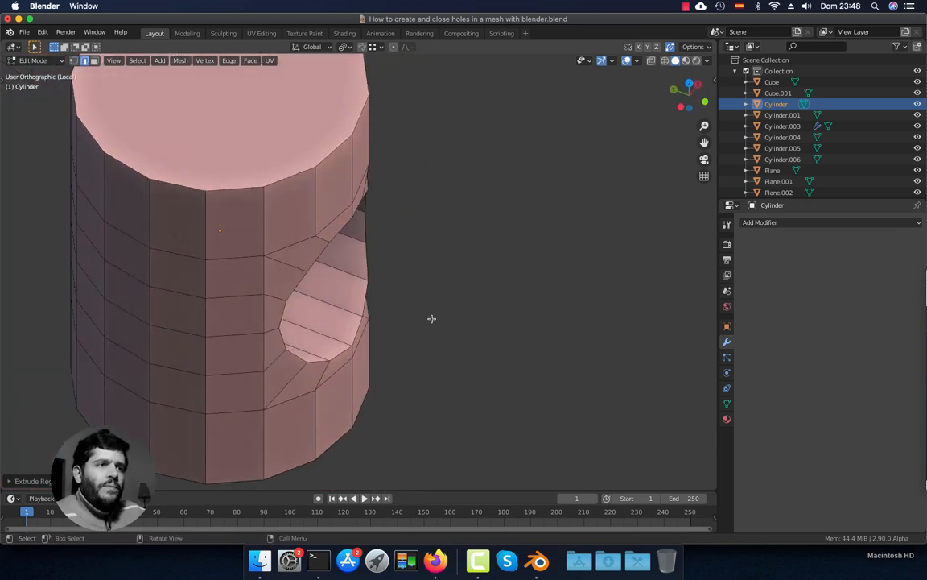
pyautogui.press('KP_7')
pyautogui.hotkey('shift', 'z')
pyautogui.keyDown('shift'); pyautogui.moveTo(497, 234); pyautogui.dragTo(493, 302, button='middle'); pyautogui.keyUp('shift')
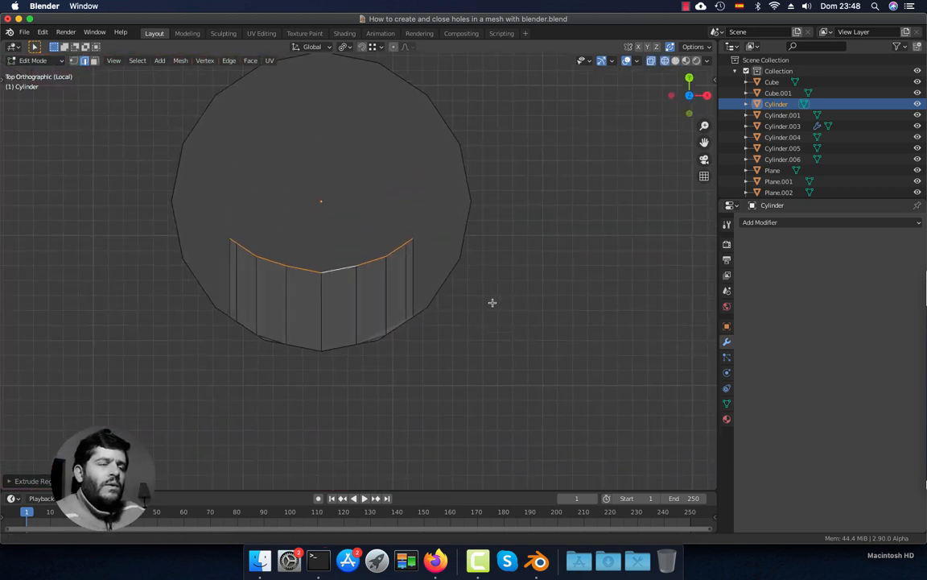
pyautogui.scroll(2, 492, 291)
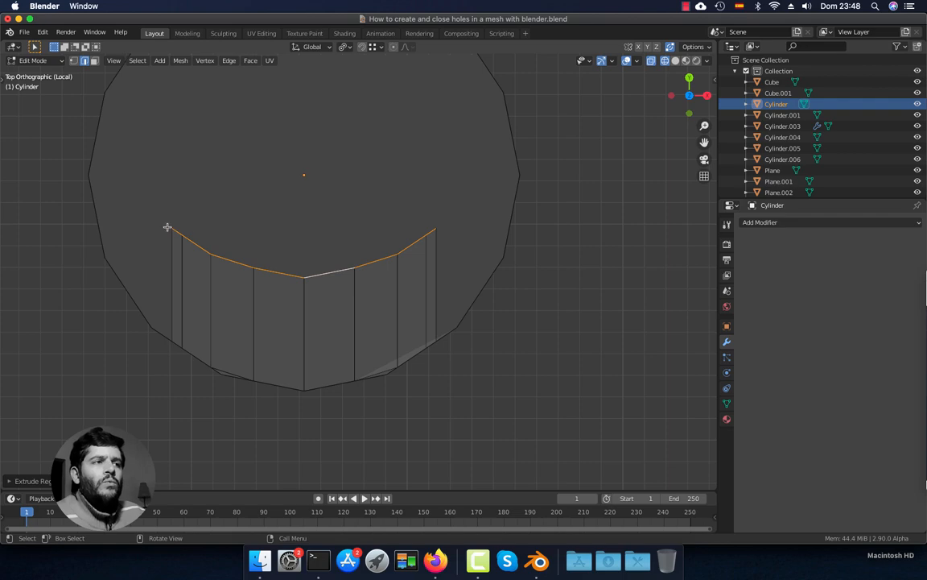
pyautogui.moveTo(332, 253); pyautogui.dragTo(331, 204, button='middle')
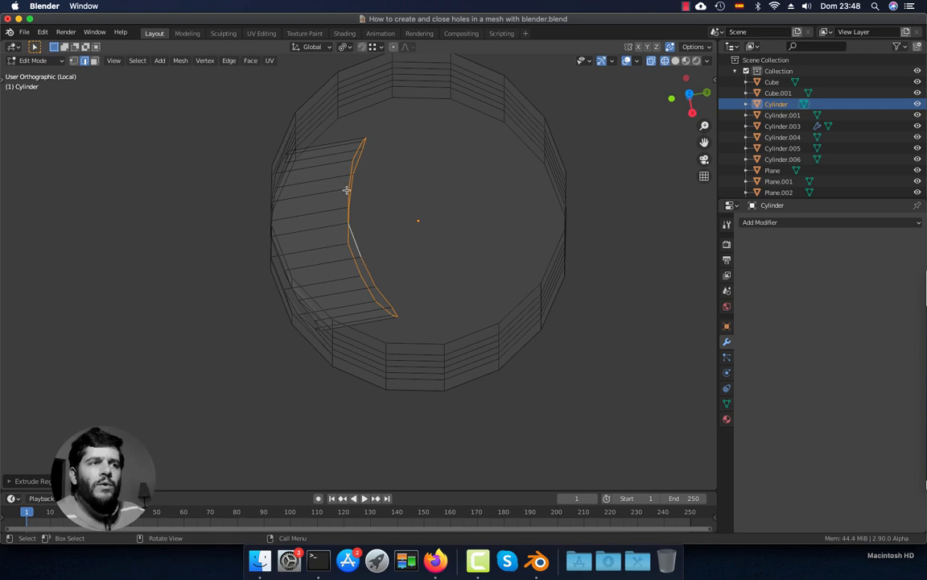
pyautogui.moveTo(346, 190); pyautogui.dragTo(502, 296, button='middle')
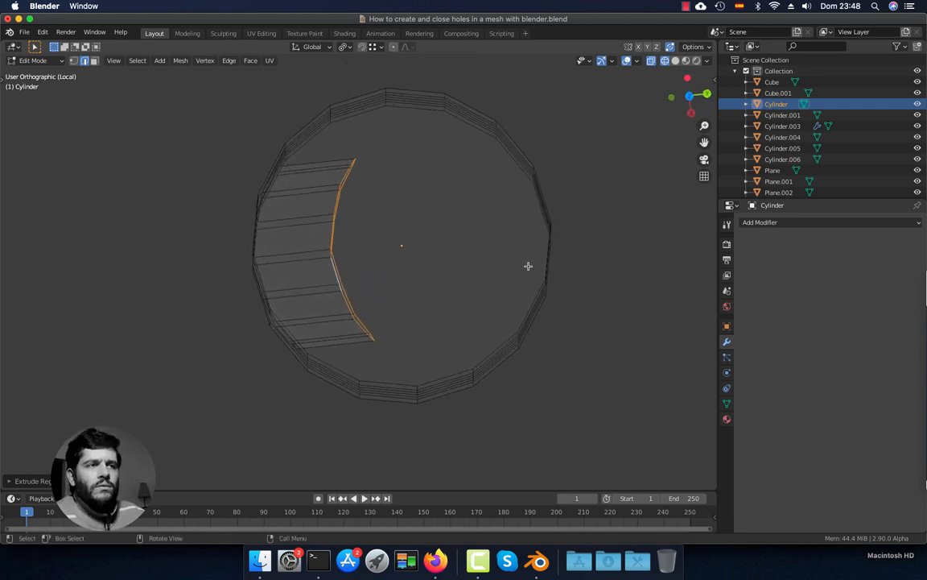
pyautogui.press('s')
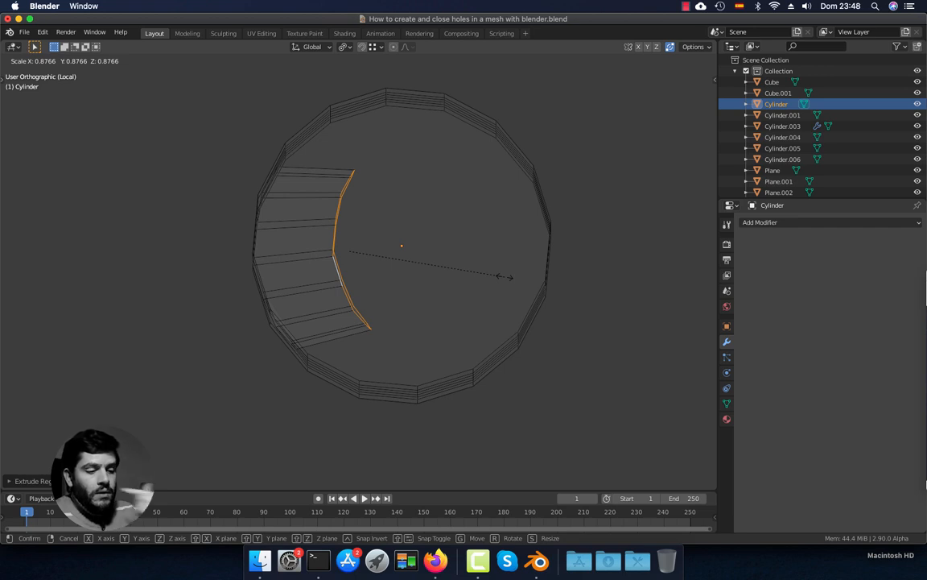
pyautogui.press('y')
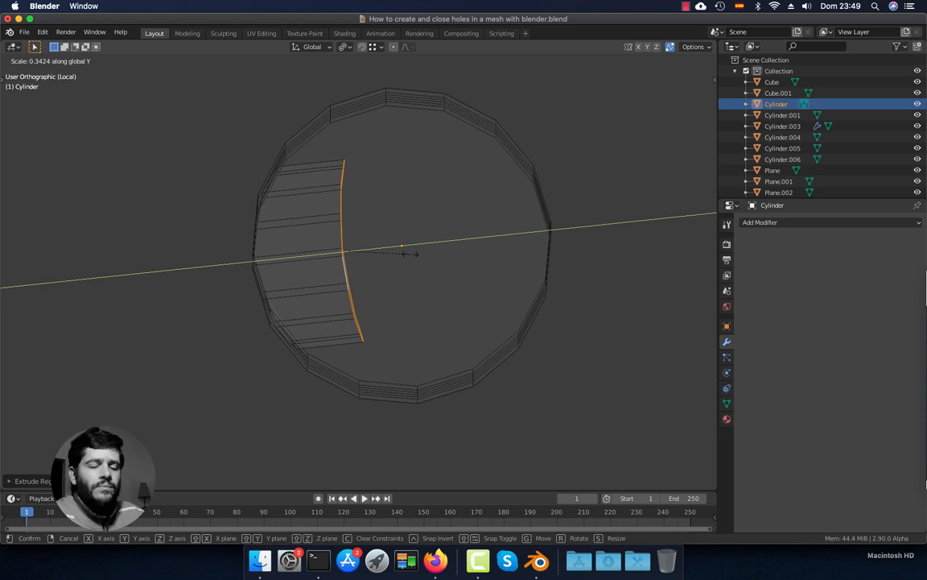
pyautogui.write('0')
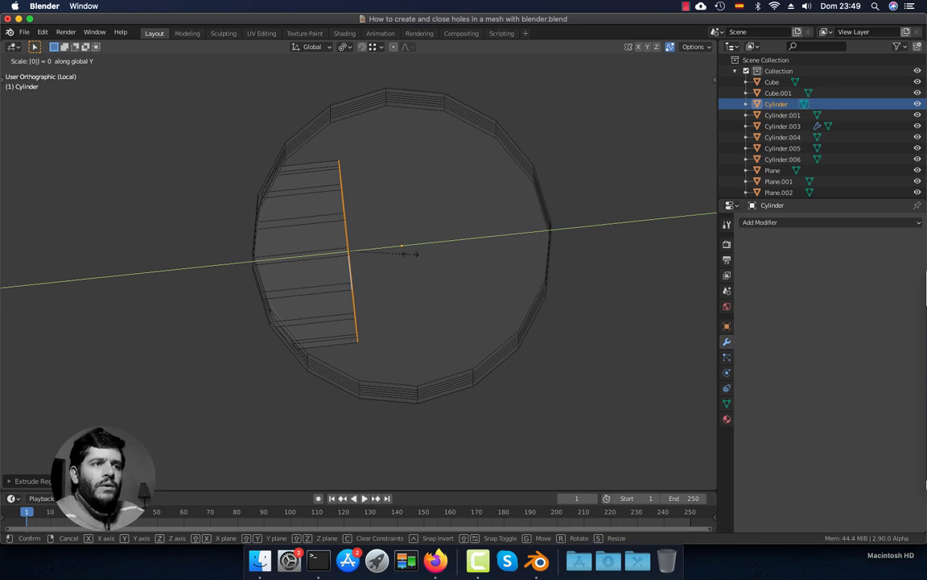
pyautogui.press('Return')
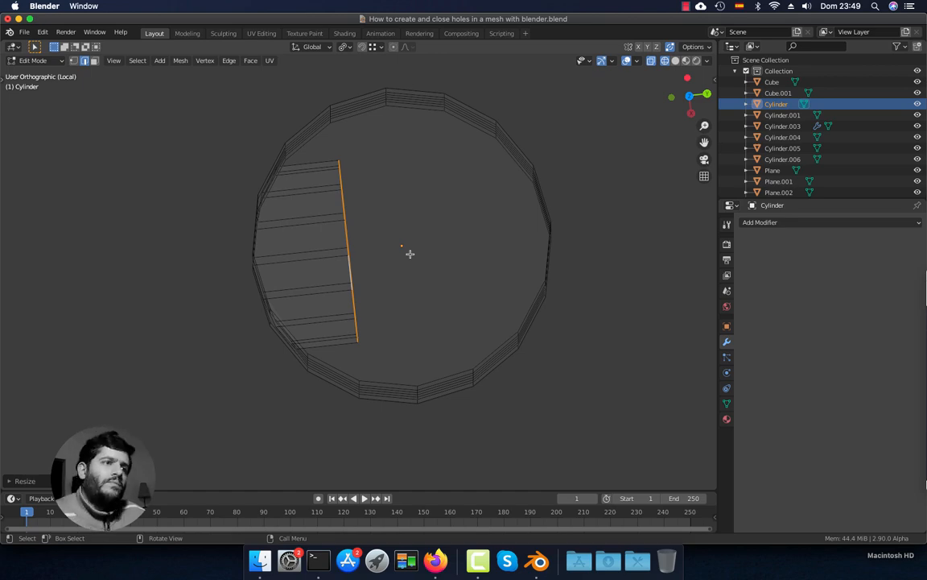
# - Return to solid shading and fill a triangular face between the two topmost edges of the hole's inner loop
pyautogui.moveTo(402, 247); pyautogui.dragTo(505, 206, button='middle')
pyautogui.scroll(3, 409, 249)
pyautogui.moveTo(417, 269)
pyautogui.mouseDown(button='middle')
pyautogui.moveTo(406, 250)
pyautogui.moveTo(446, 275)
pyautogui.moveTo(472, 271)
pyautogui.moveTo(423, 265)
pyautogui.moveTo(375, 215)
pyautogui.mouseUp(button='middle')
pyautogui.hotkey('shift', 'z')
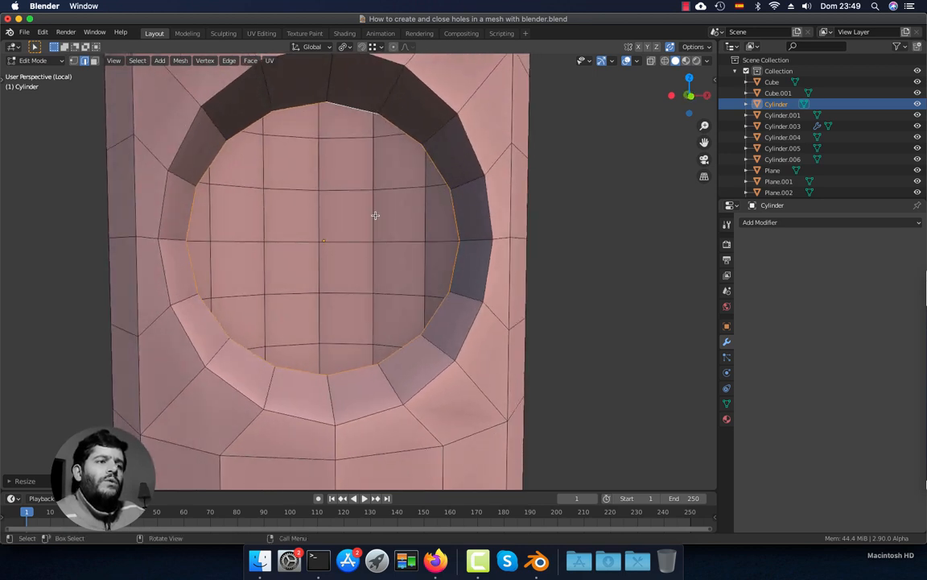
pyautogui.click(293, 108)
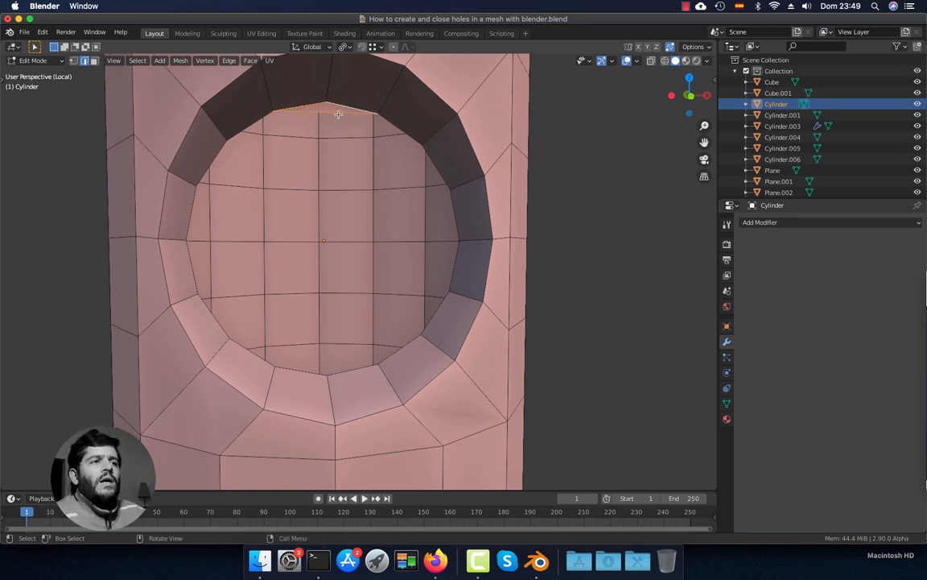
pyautogui.click(336, 114)
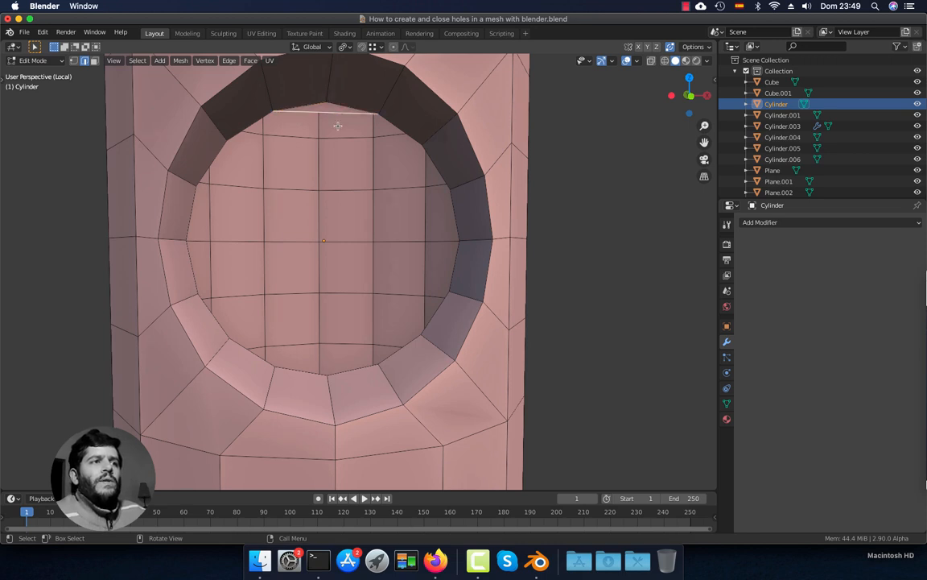
# - Fill successive faces downward from the triangle's lower edge until the back of the hole is completely closed
pyautogui.moveTo(338, 126); pyautogui.dragTo(338, 116, button='middle')
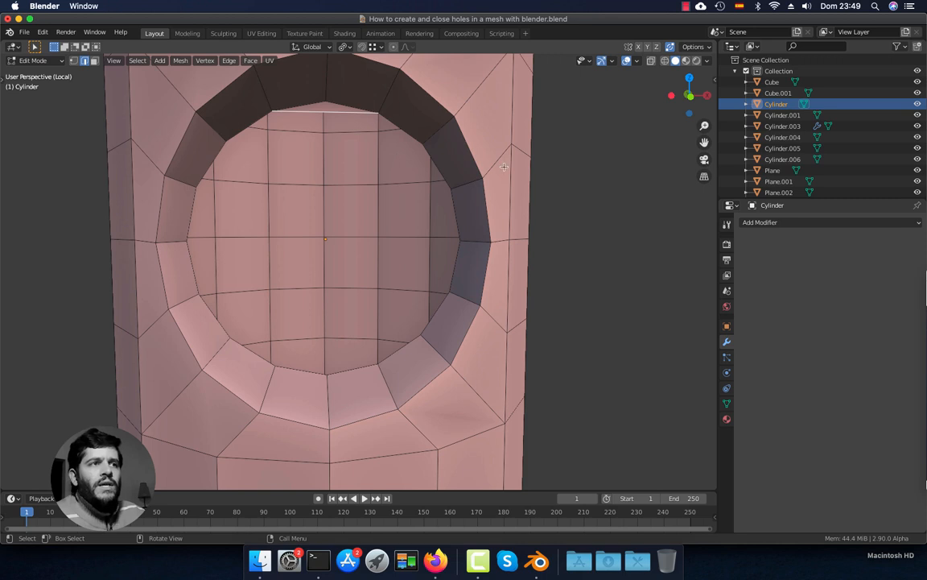
pyautogui.press('f')
pyautogui.press('f')
pyautogui.press('f')
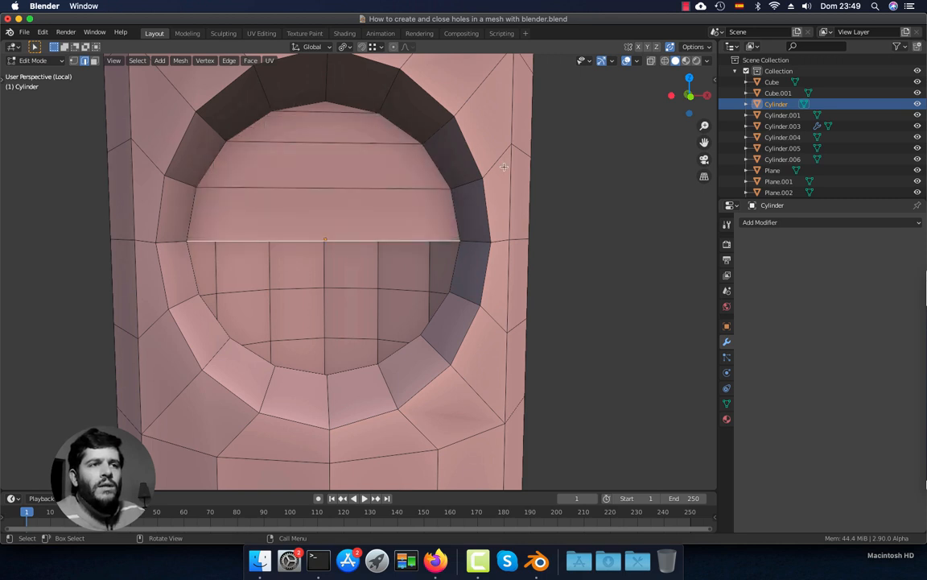
pyautogui.press('f')
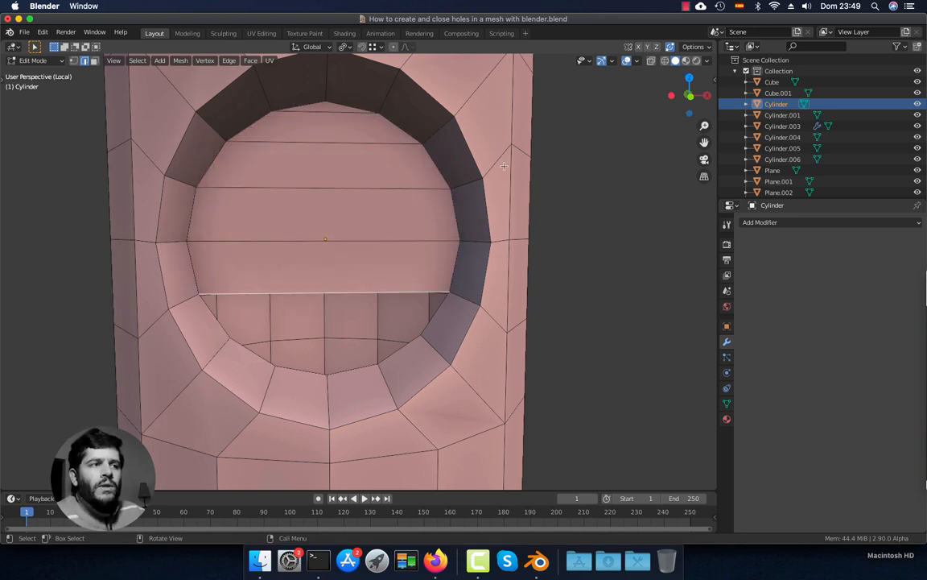
pyautogui.press('f')
pyautogui.press('f')
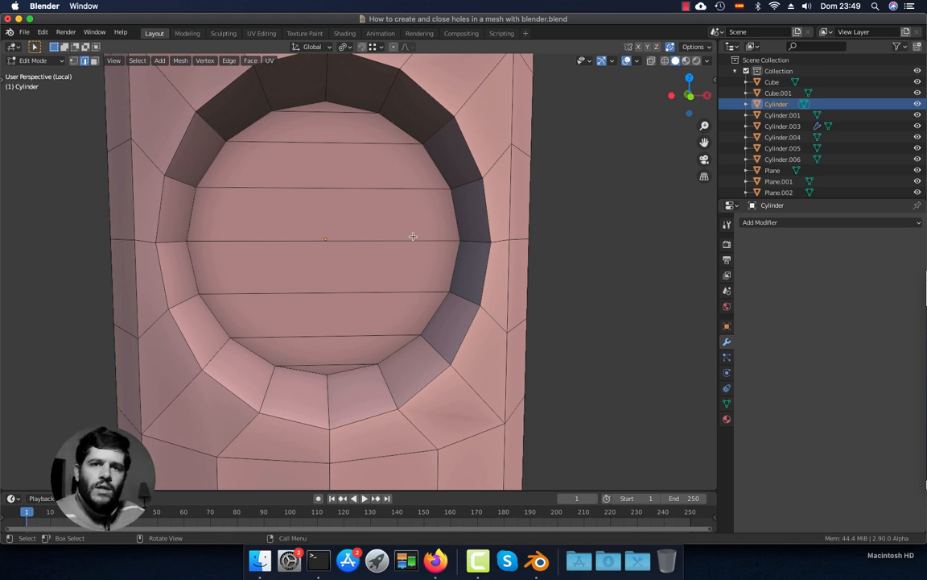
# - Return the cylinder to Object Mode and examine the closed round recess in its side
pyautogui.scroll(-6, 344, 277)
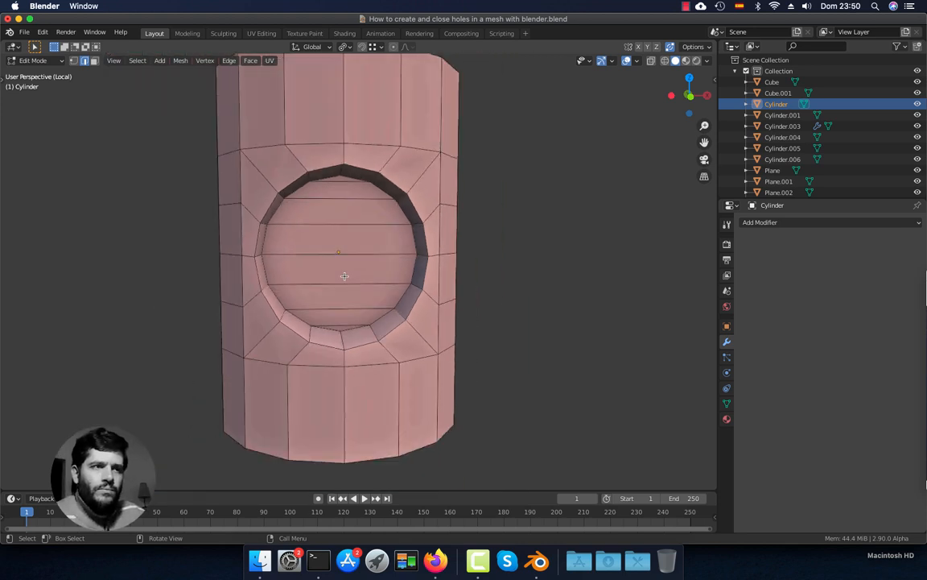
pyautogui.moveTo(346, 278); pyautogui.dragTo(330, 256, button='middle')
pyautogui.press('Tab')
pyautogui.scroll(3, 370, 298)
pyautogui.scroll(-5, 428, 294)
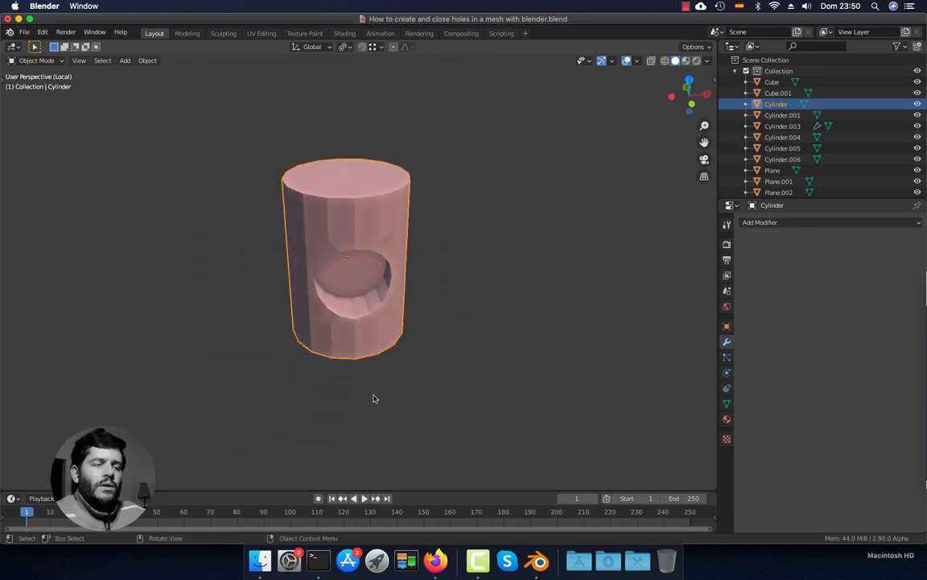
pyautogui.scroll(5, 390, 322)
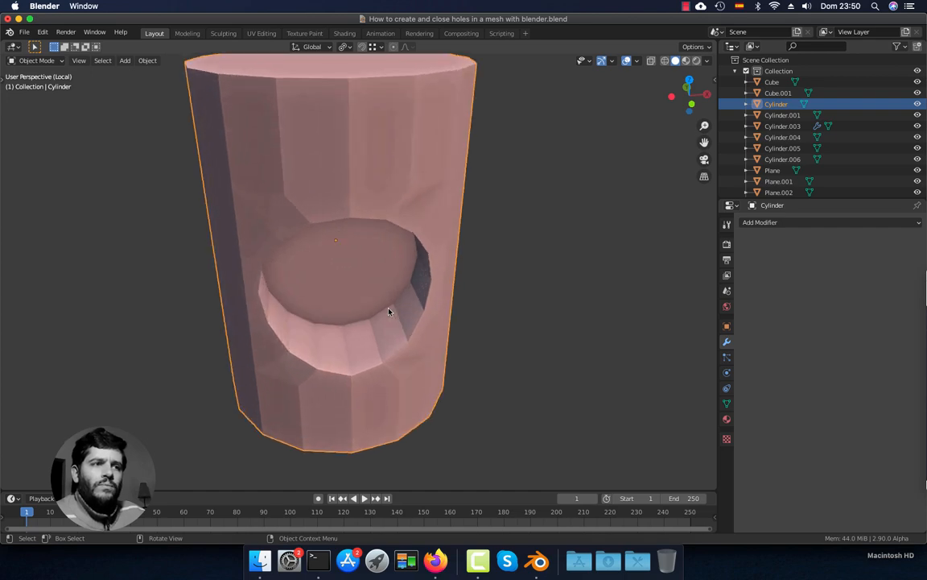
pyautogui.moveTo(389, 311); pyautogui.dragTo(404, 297, button='middle')
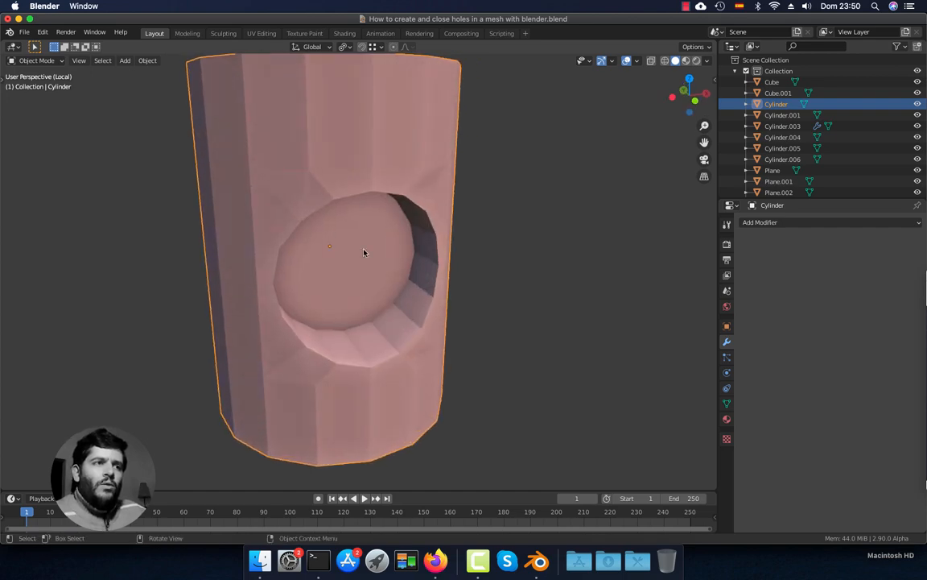
# - Leave local view and select the subdivided teal cylinder to compare it with the pink one
pyautogui.scroll(-3, 364, 253)
pyautogui.press('KP_Divide')
pyautogui.moveTo(366, 263)
pyautogui.mouseDown(button='middle')
pyautogui.moveTo(346, 258)
pyautogui.moveTo(352, 269)
pyautogui.mouseUp(button='middle')
pyautogui.scroll(4, 354, 282)
pyautogui.click(368, 369)
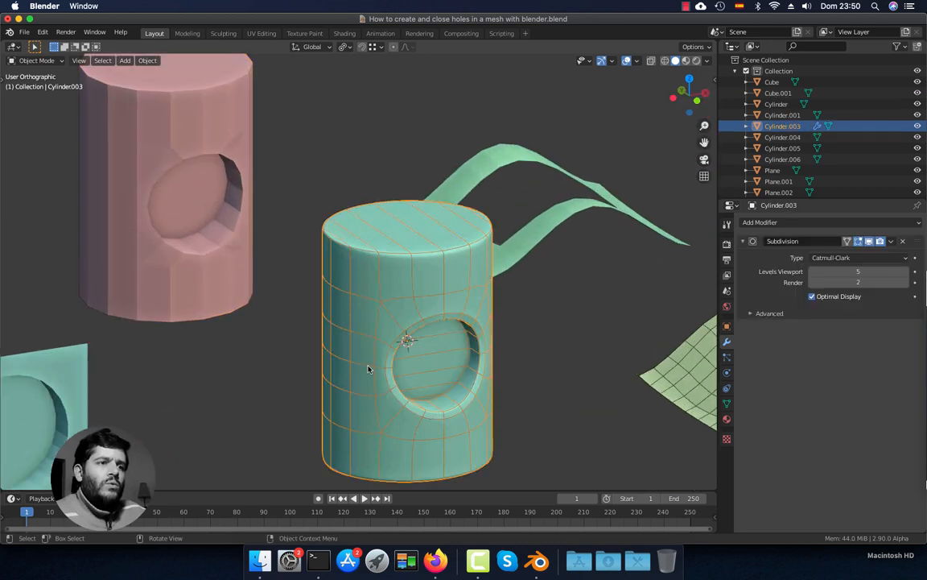
pyautogui.keyDown('shift'); pyautogui.moveTo(383, 289); pyautogui.dragTo(457, 355, button='middle'); pyautogui.keyUp('shift')
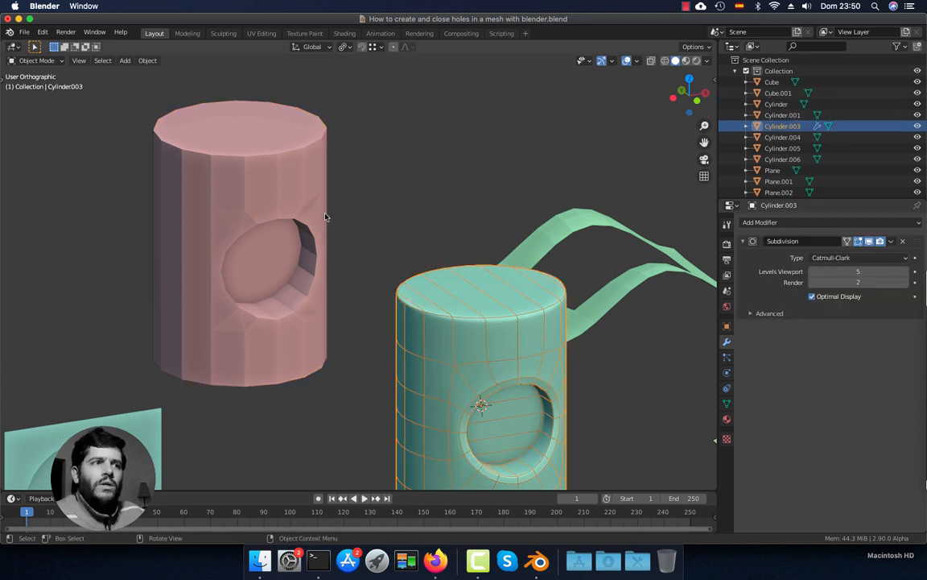
# - Add a Subdivision modifier to the pink cylinder and set its viewport levels to 3
pyautogui.click(283, 193)
pyautogui.keyDown('shift'); pyautogui.moveTo(283, 193); pyautogui.dragTo(351, 271, button='middle'); pyautogui.keyUp('shift')
pyautogui.scroll(4, 352, 271)
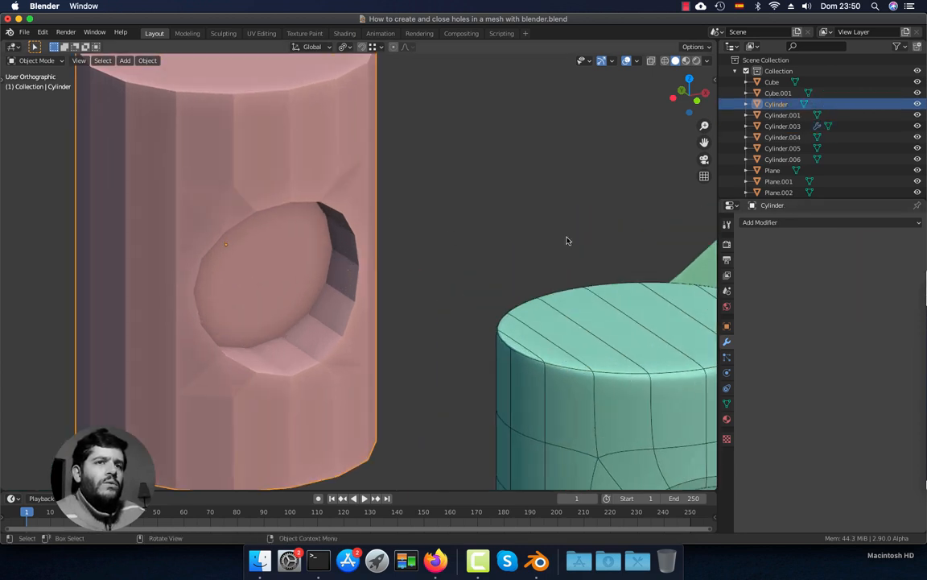
pyautogui.click(824, 223)
pyautogui.click(724, 405)
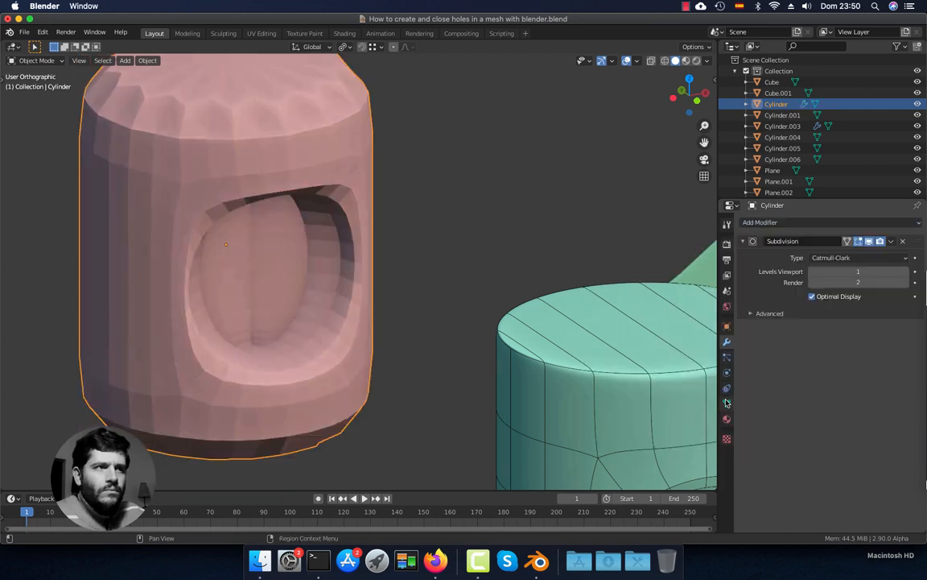
pyautogui.click(905, 275)
pyautogui.click(904, 275)
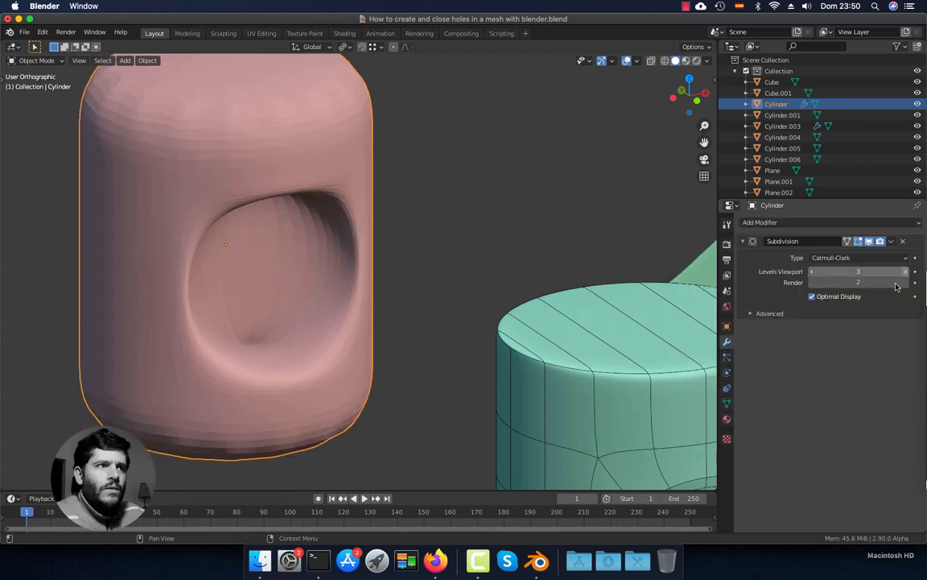
# - Isolate the subdivided pink cylinder in local view
pyautogui.keyDown('shift'); pyautogui.moveTo(377, 326); pyautogui.dragTo(375, 352, button='middle'); pyautogui.keyUp('shift')
pyautogui.scroll(-2, 360, 333)
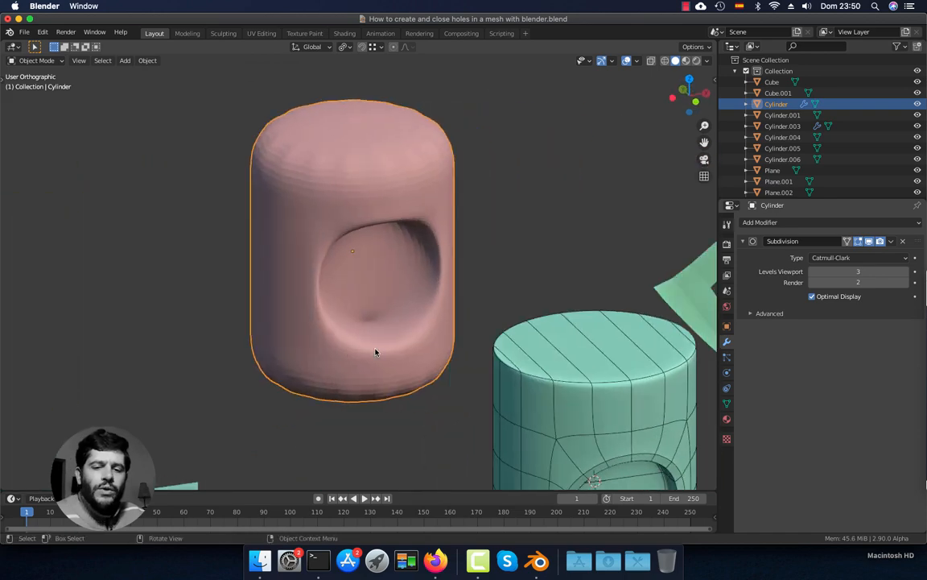
pyautogui.press('KP_Divide')
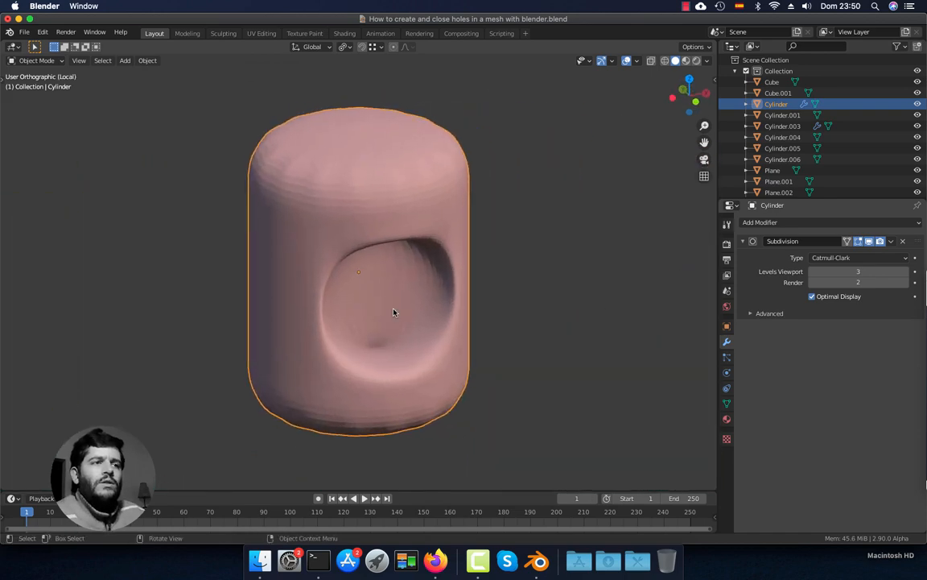
# - Inset the pink cylinder's top face twice, first with a narrow border at the edge, then down to a small central face
pyautogui.keyDown('shift'); pyautogui.moveTo(388, 246); pyautogui.dragTo(376, 279, button='middle'); pyautogui.keyUp('shift')
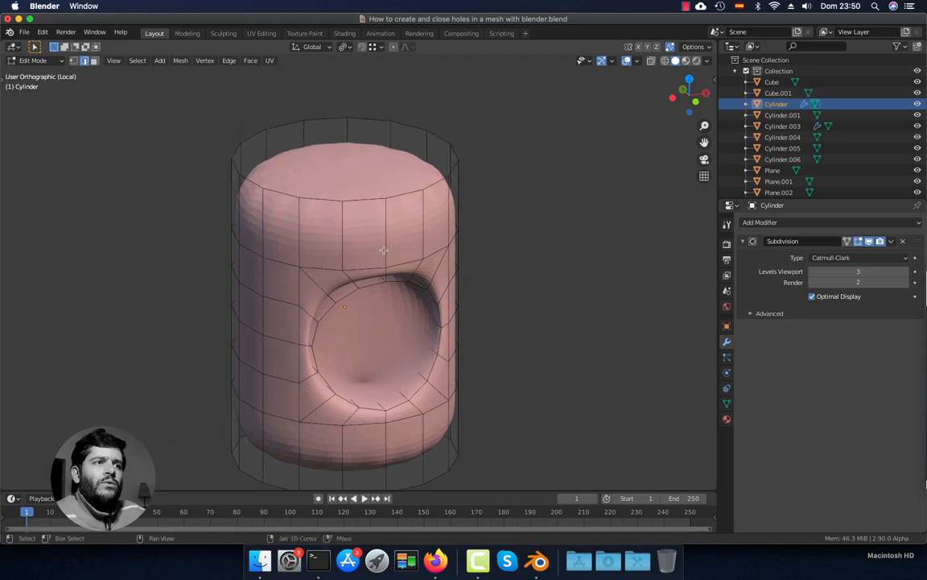
pyautogui.press('3')
pyautogui.keyDown('alt'); pyautogui.click(386, 200); pyautogui.keyUp('alt')
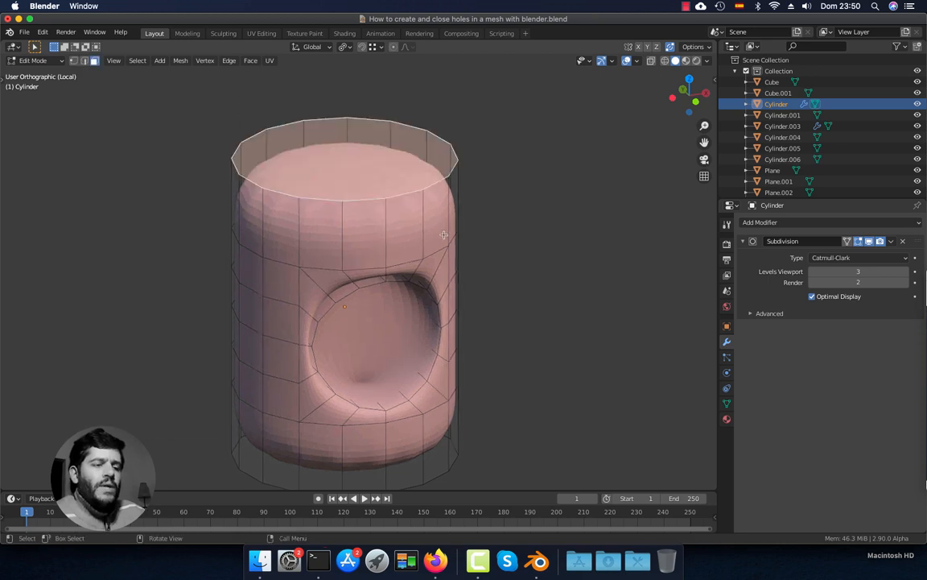
pyautogui.press('i')
pyautogui.click(504, 254)
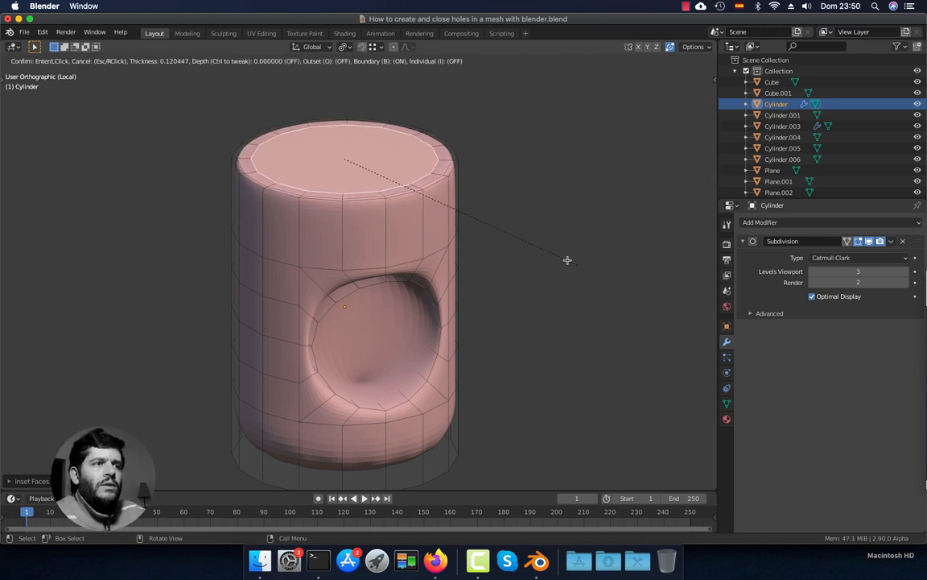
pyautogui.press('i')
pyautogui.click(520, 242)
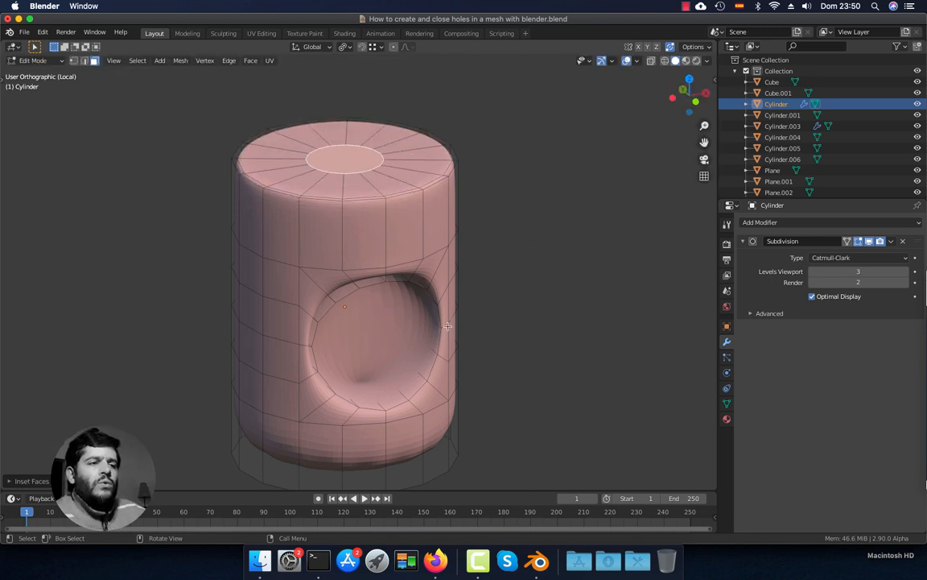
# - Inset the cylinder's bottom face by about 0.04, and inset it again down to a small central face
pyautogui.keyDown('shift'); pyautogui.moveTo(448, 326); pyautogui.dragTo(461, 213, button='middle'); pyautogui.keyUp('shift')
pyautogui.moveTo(619, 431); pyautogui.dragTo(615, 322, button='middle')
pyautogui.scroll(2, 403, 310)
pyautogui.keyDown('shift'); pyautogui.moveTo(413, 319); pyautogui.dragTo(417, 263, button='middle'); pyautogui.keyUp('shift')
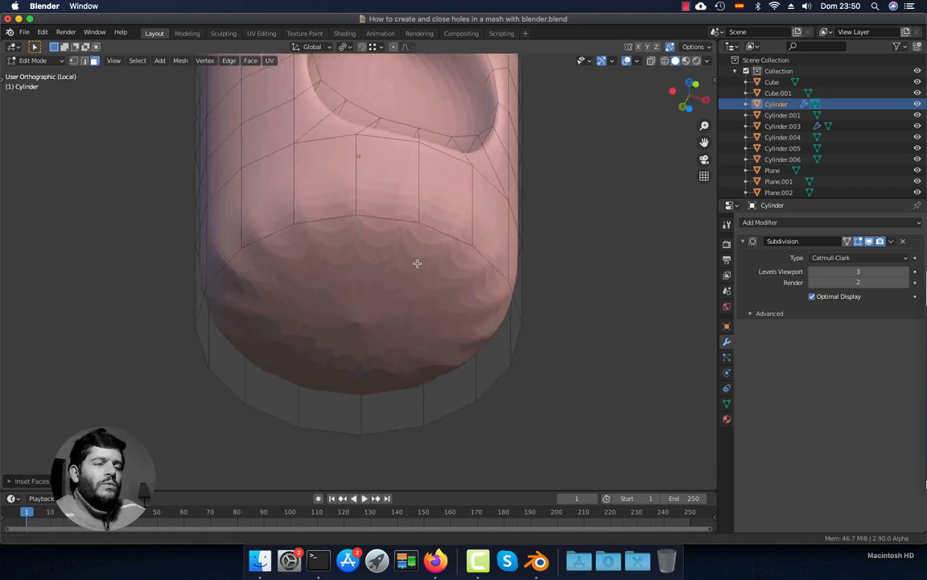
pyautogui.click(393, 302)
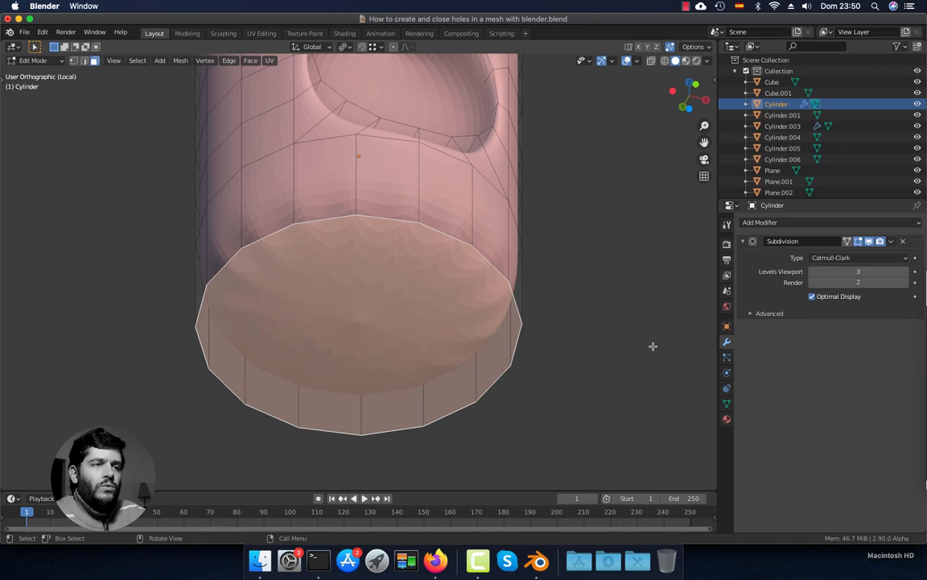
pyautogui.press('i')
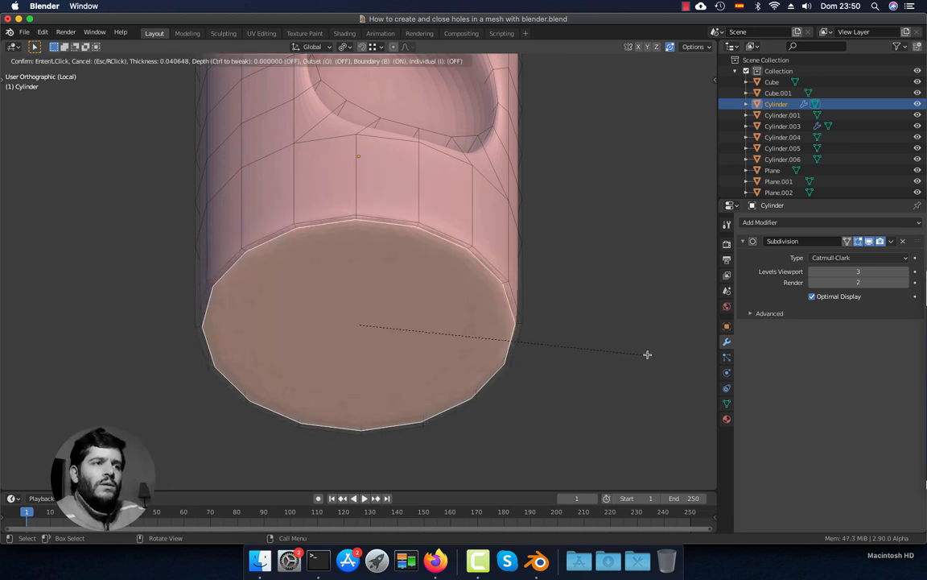
pyautogui.click(648, 352)
pyautogui.press('i')
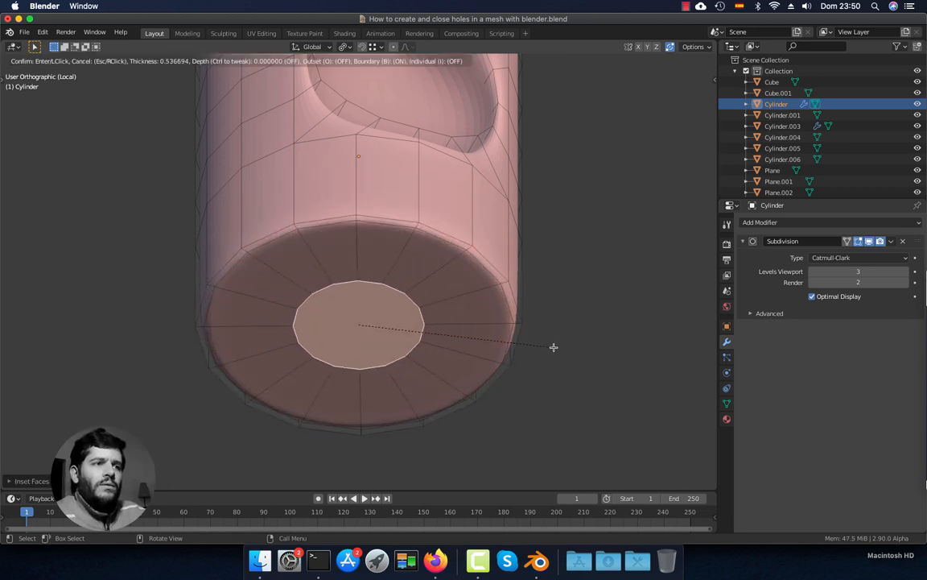
pyautogui.click(500, 310)
pyautogui.moveTo(486, 299); pyautogui.dragTo(412, 240, button='middle')
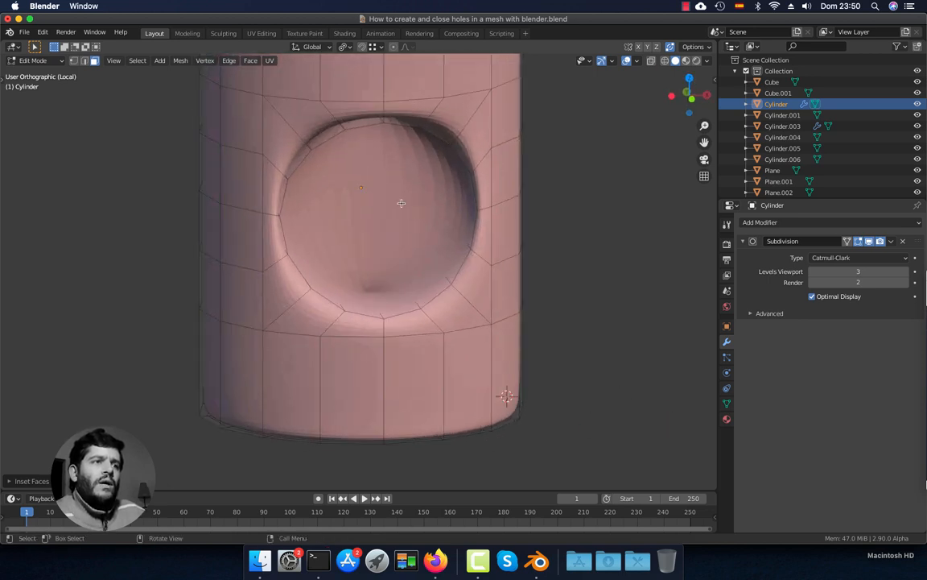
# - Turn off the Subdivision modifier's viewport display and select all the strip faces forming the recess floor
pyautogui.moveTo(311, 195); pyautogui.dragTo(765, 286, button='middle')
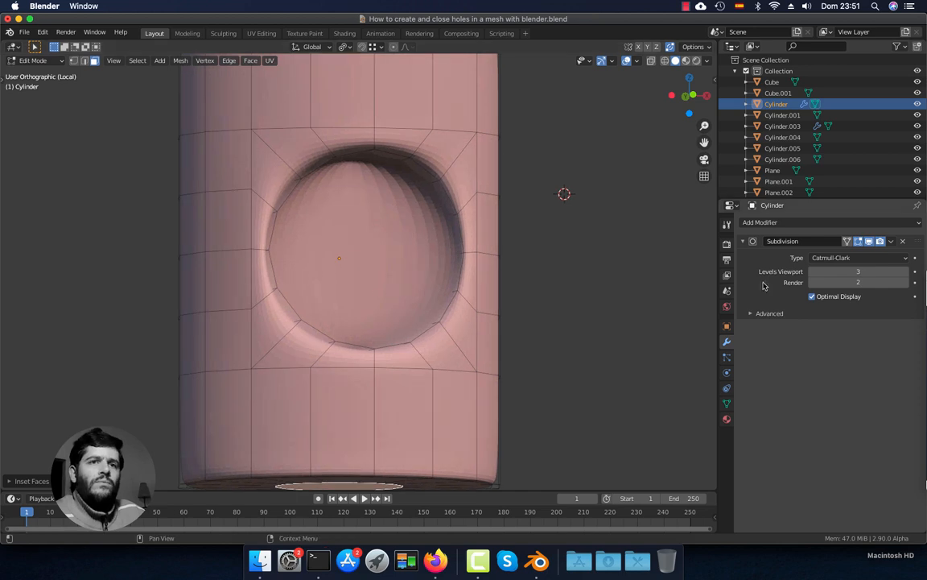
pyautogui.click(868, 243)
pyautogui.moveTo(548, 269); pyautogui.dragTo(379, 179, button='middle')
pyautogui.keyDown('shift'); pyautogui.click(334, 149); pyautogui.keyUp('shift')
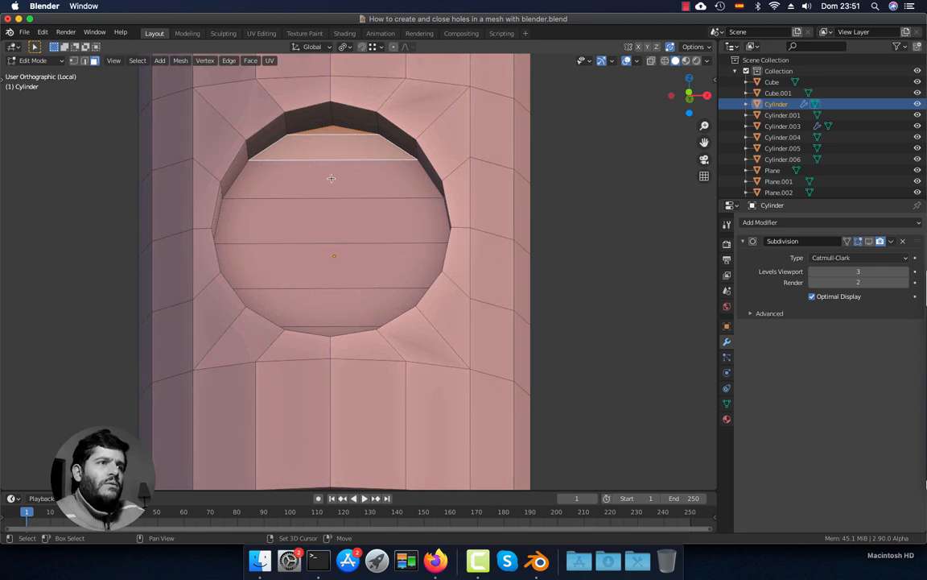
pyautogui.keyDown('shift'); pyautogui.click(331, 180); pyautogui.keyUp('shift')
pyautogui.keyDown('shift'); pyautogui.click(331, 224); pyautogui.keyUp('shift')
pyautogui.moveTo(334, 226); pyautogui.dragTo(344, 258, button='middle')
pyautogui.keyDown('shift'); pyautogui.click(338, 291); pyautogui.keyUp('shift')
pyautogui.keyDown('shift'); pyautogui.click(338, 332); pyautogui.keyUp('shift')
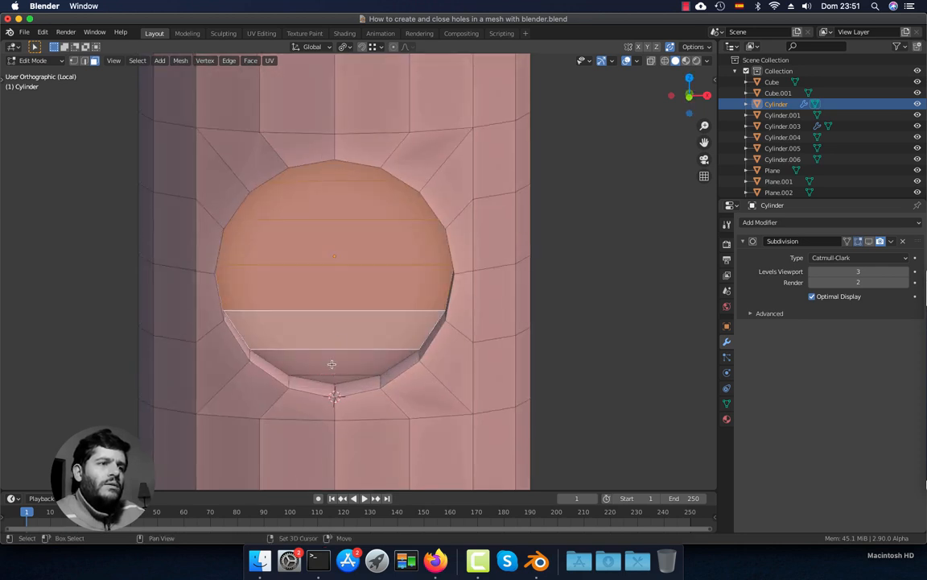
pyautogui.keyDown('shift'); pyautogui.click(331, 364); pyautogui.keyUp('shift')
pyautogui.moveTo(336, 372); pyautogui.dragTo(454, 316, button='middle')
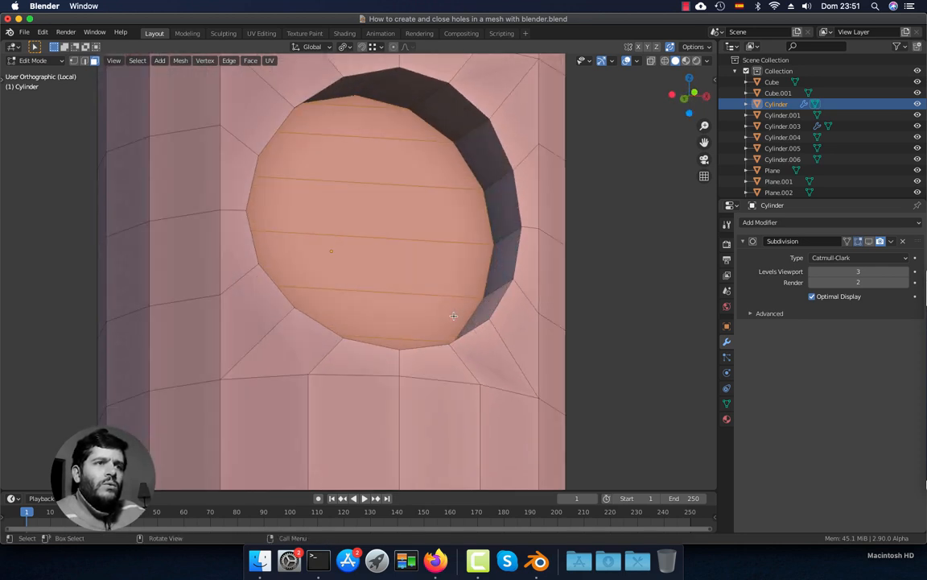
# - Turn the Subdivision modifier's viewport display back on and inset the selected recess floor faces with a thin border
pyautogui.click(870, 242)
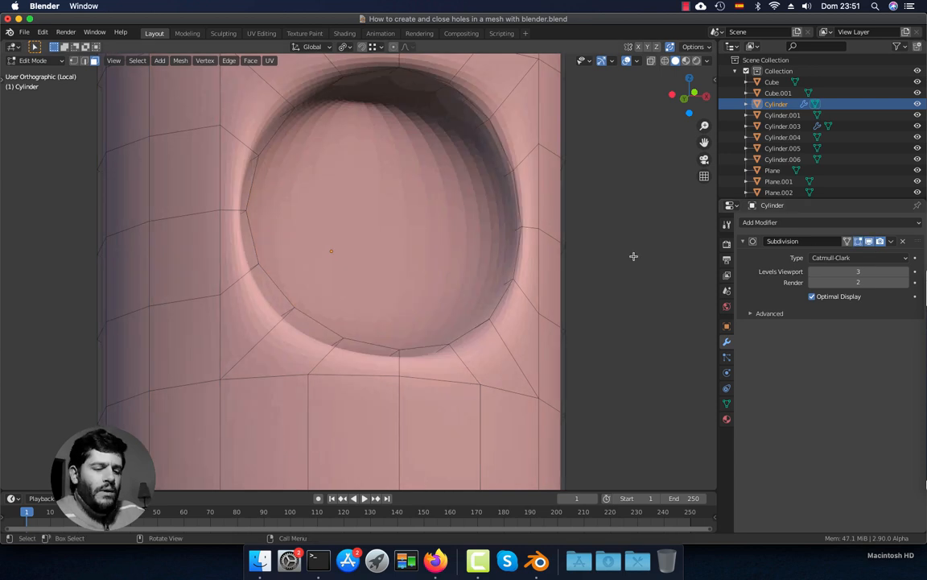
pyautogui.press('i')
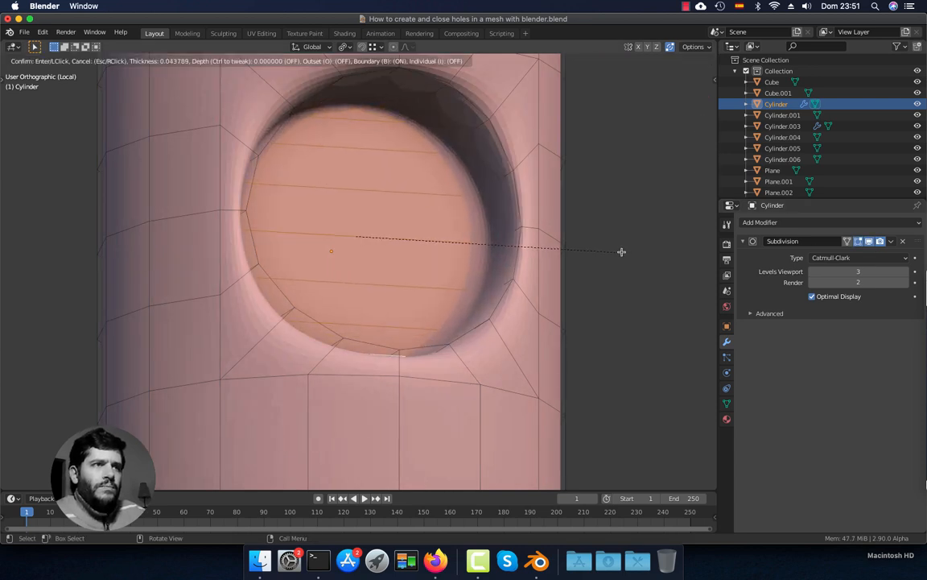
pyautogui.click(617, 249)
pyautogui.moveTo(573, 240)
pyautogui.mouseDown(button='middle')
pyautogui.moveTo(562, 259)
pyautogui.moveTo(492, 243)
pyautogui.mouseUp(button='middle')
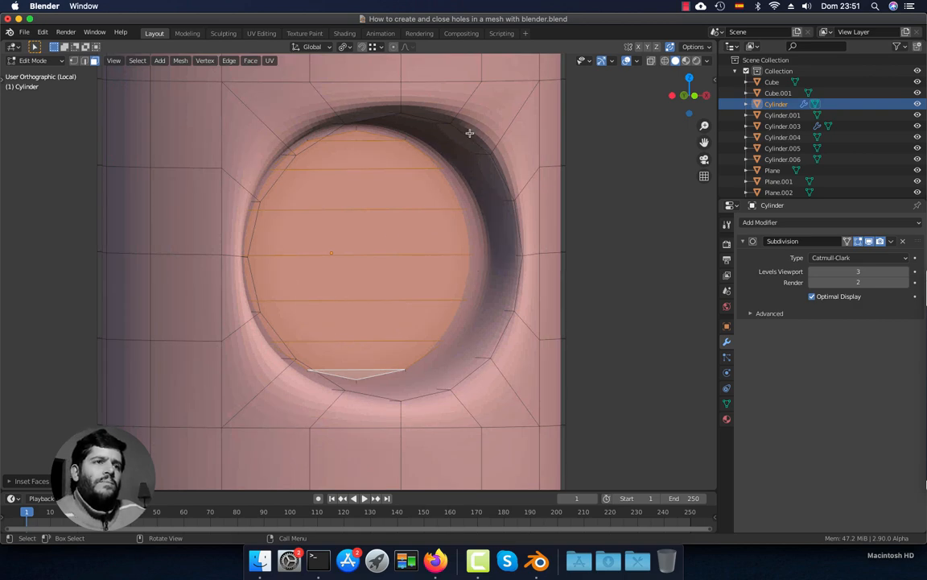
# - Add a loop cut around the outside of the recess opening and slide it towards the rim by about 0.45
pyautogui.moveTo(469, 133); pyautogui.dragTo(507, 283, button='middle')
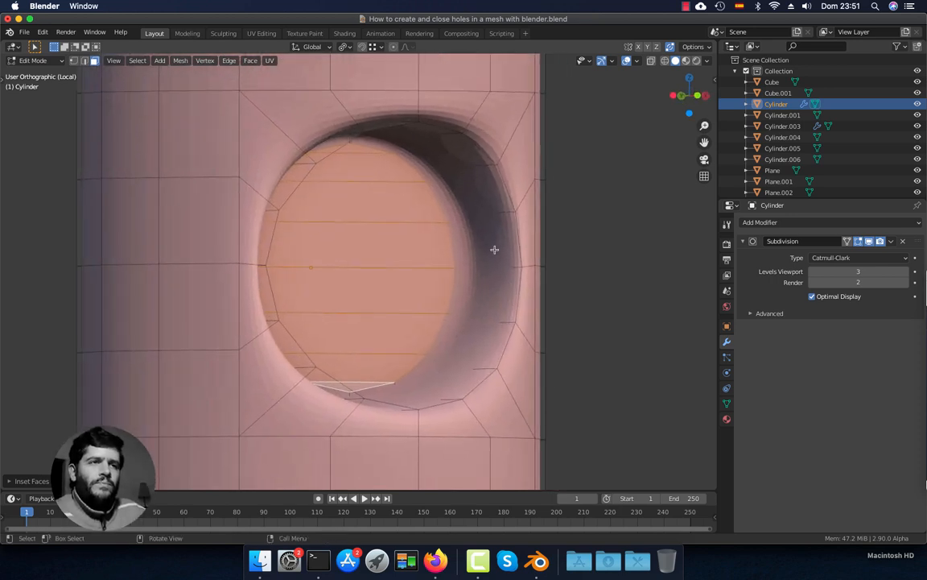
pyautogui.scroll(-1, 487, 253)
pyautogui.moveTo(452, 253)
pyautogui.mouseDown(button='middle')
pyautogui.moveTo(444, 260)
pyautogui.moveTo(460, 245)
pyautogui.mouseUp(button='middle')
pyautogui.scroll(1, 460, 245)
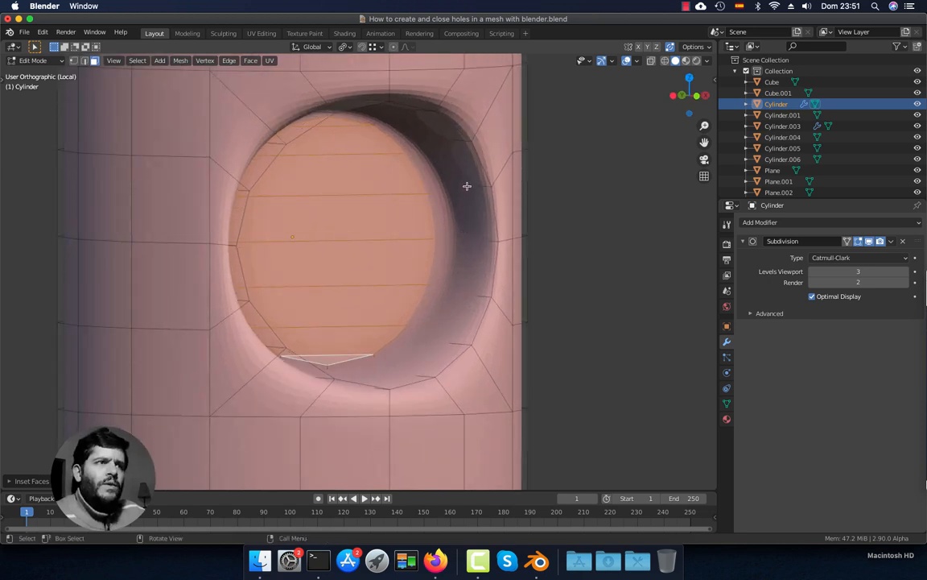
pyautogui.hotkey('ctrl', 'r')
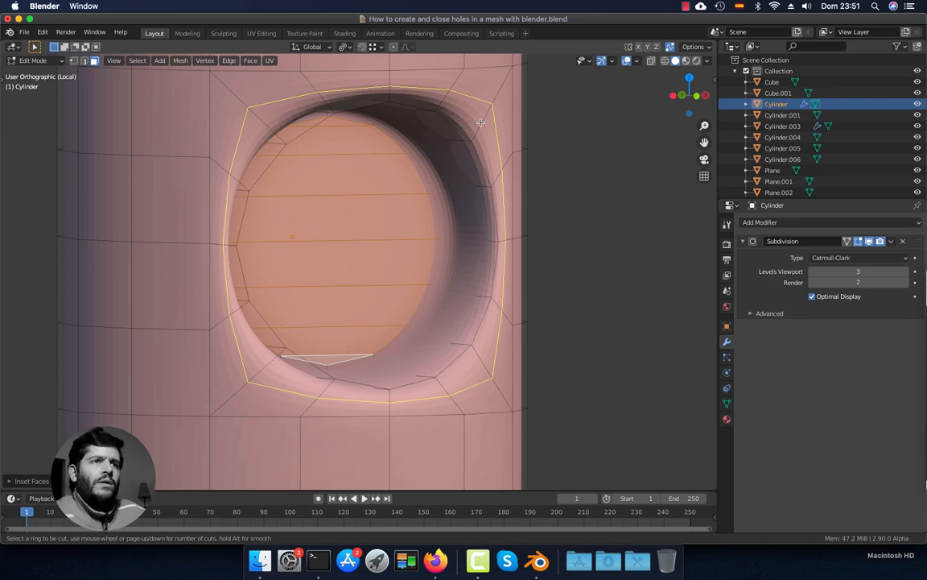
pyautogui.click(480, 122)
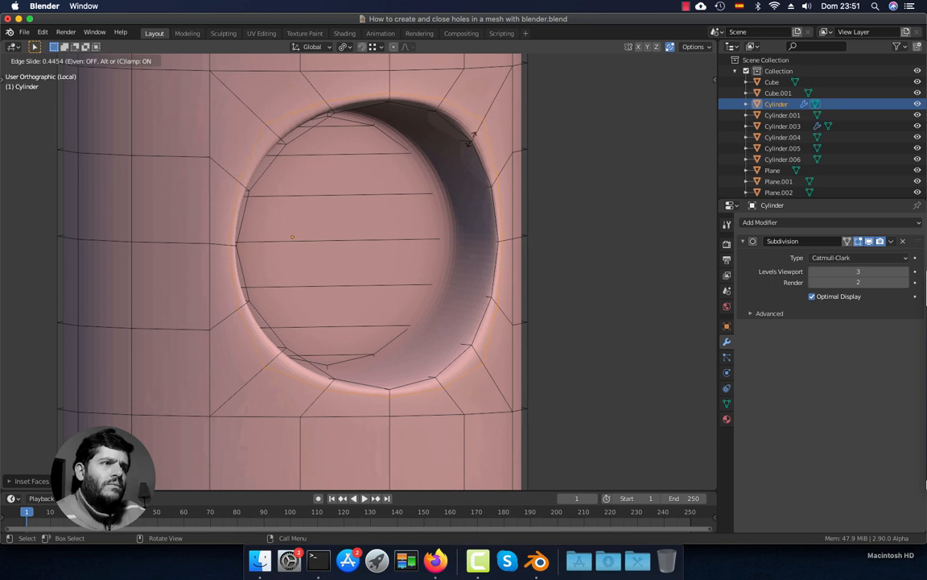
pyautogui.click(470, 141)
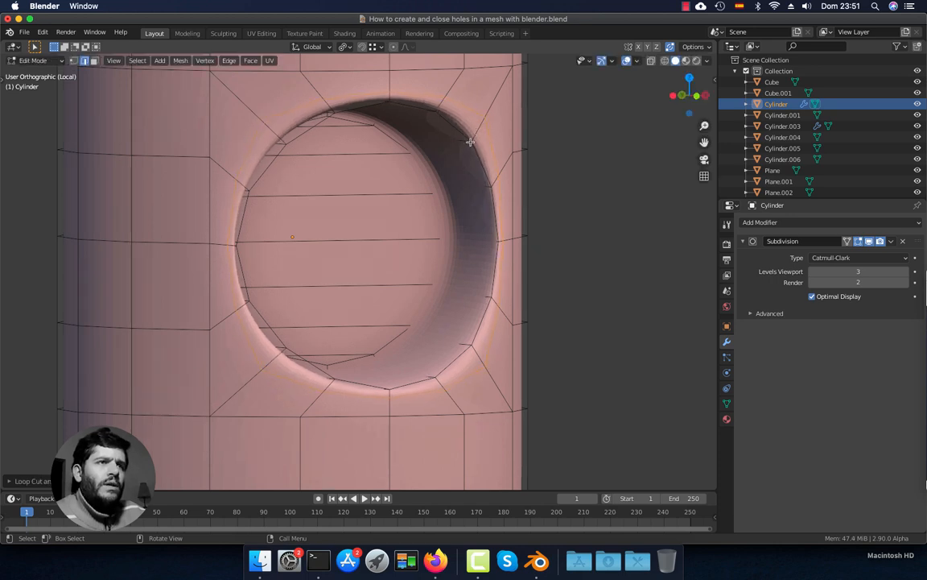
pyautogui.moveTo(458, 156); pyautogui.dragTo(478, 153, button='middle')
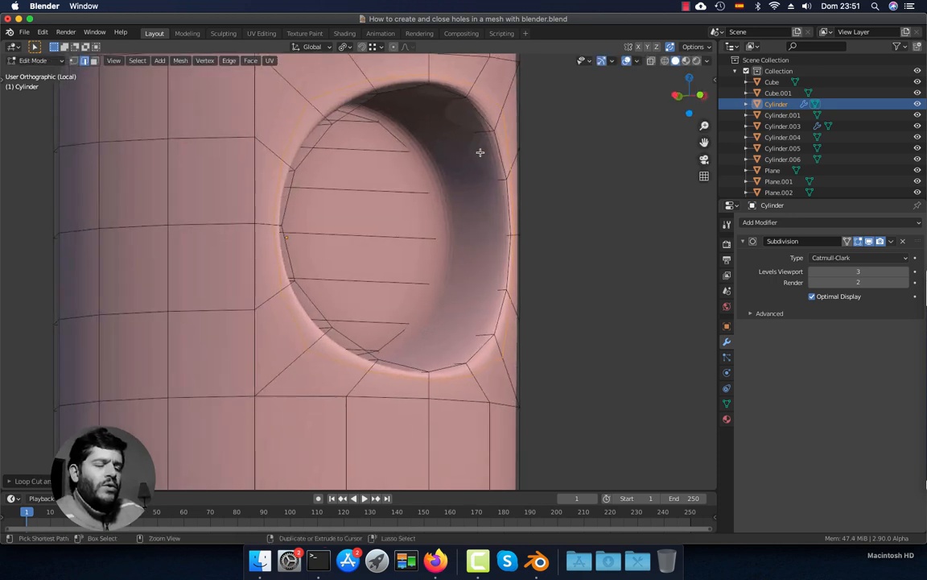
# - Add a loop cut along the recess's inner wall, slide it close to the rim, and return to Object Mode
pyautogui.hotkey('ctrl', 'r')
pyautogui.click(478, 142)
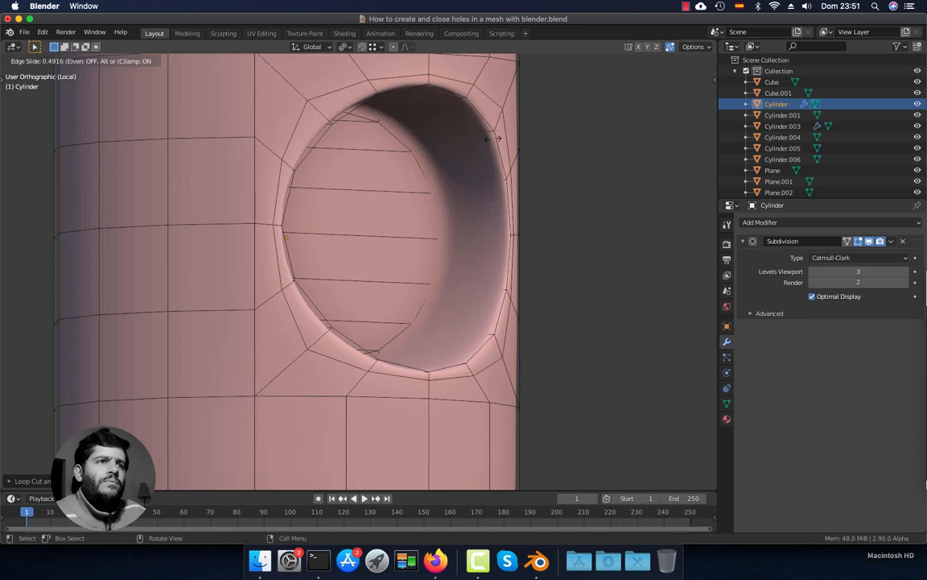
pyautogui.click(489, 144)
pyautogui.press('Tab')
pyautogui.scroll(-5, 489, 153)
pyautogui.moveTo(489, 153); pyautogui.dragTo(497, 248, button='middle')
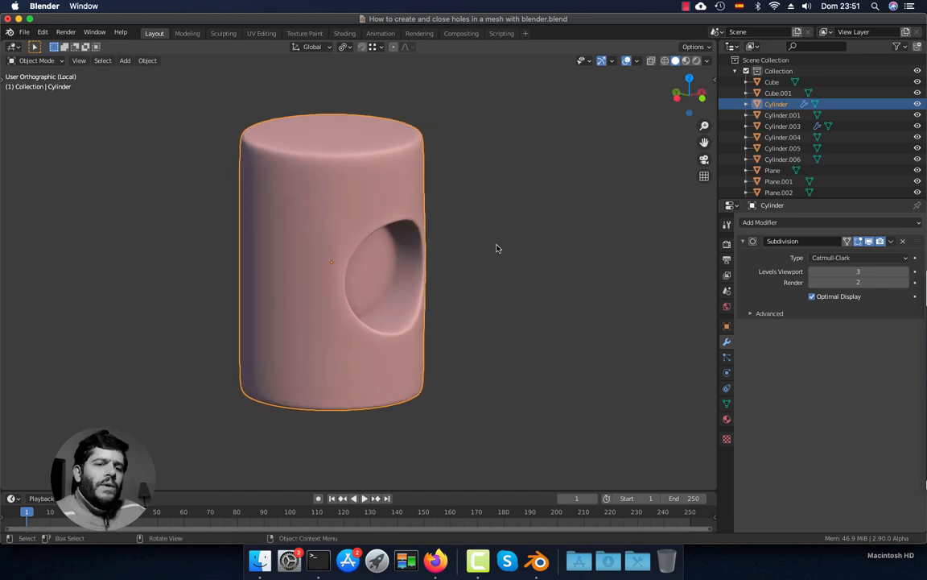
# - In Edit Mode, add a loop cut around the upper cylinder wall and slide it by about -0.88 towards the top edge
pyautogui.press('KP_1')
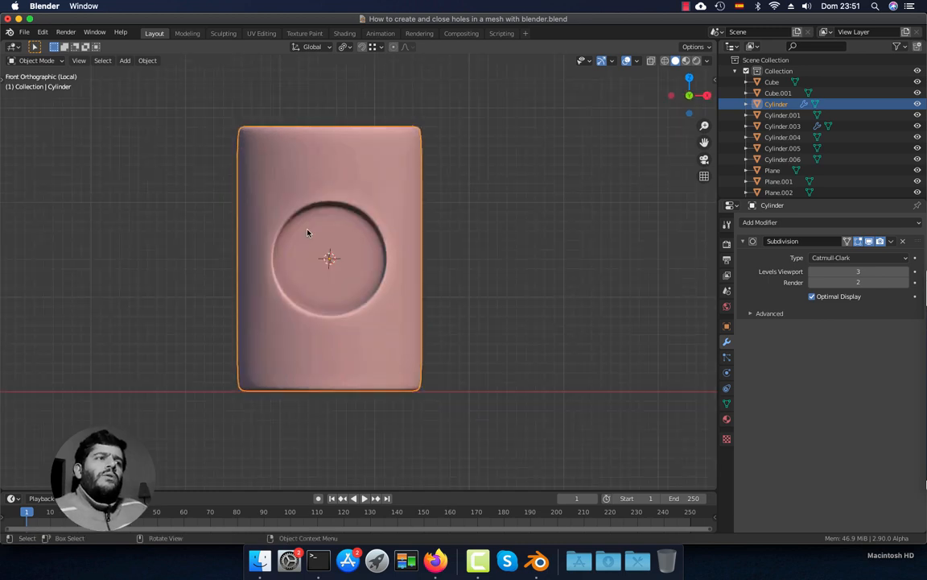
pyautogui.scroll(2, 307, 232)
pyautogui.scroll(-2, 306, 232)
pyautogui.press('Tab')
pyautogui.scroll(2, 301, 226)
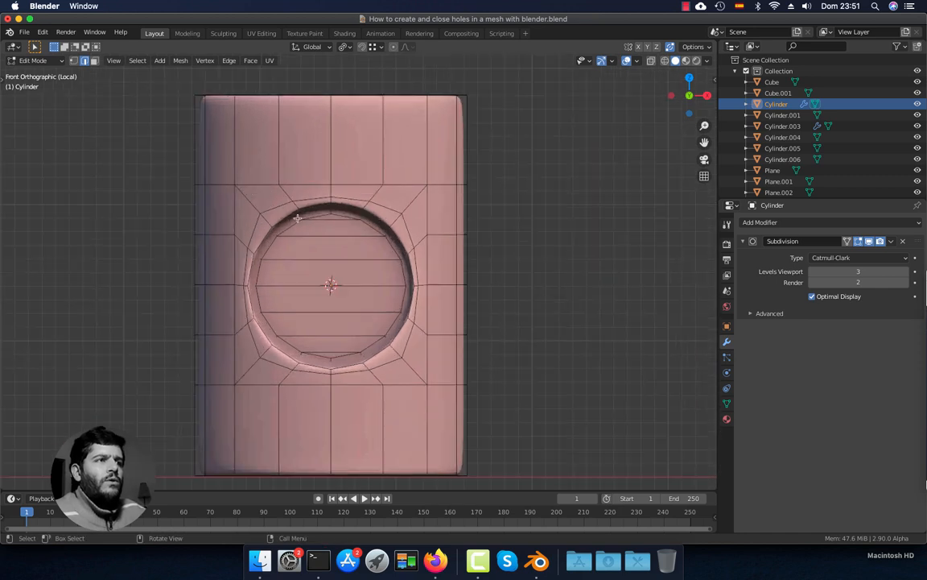
pyautogui.hotkey('ctrl', 'r')
pyautogui.click(196, 131)
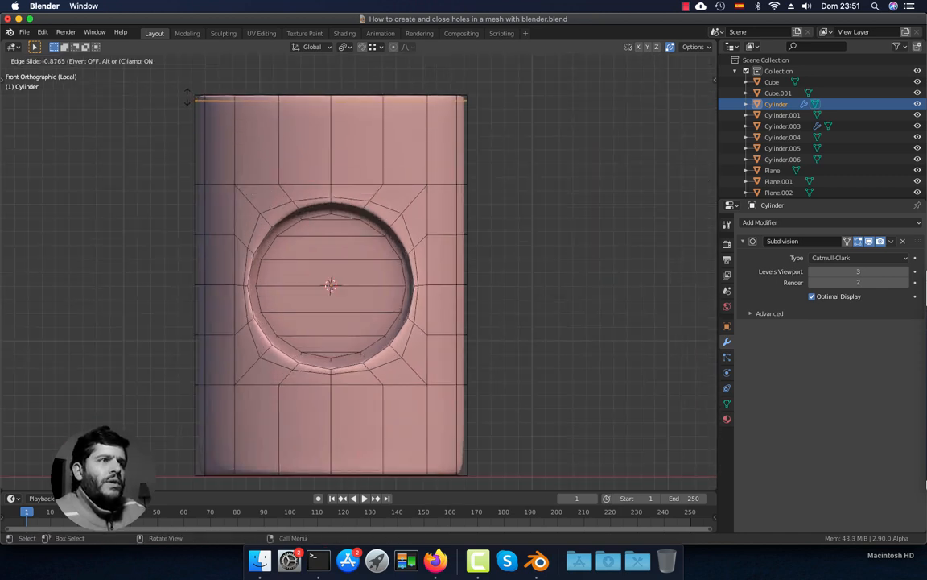
pyautogui.click(187, 95)
# - Add a loop cut around the lower cylinder wall, slide it about 0.87 towards the bottom edge, and return to Object Mode
pyautogui.hotkey('ctrl', 'r')
pyautogui.click(191, 424)
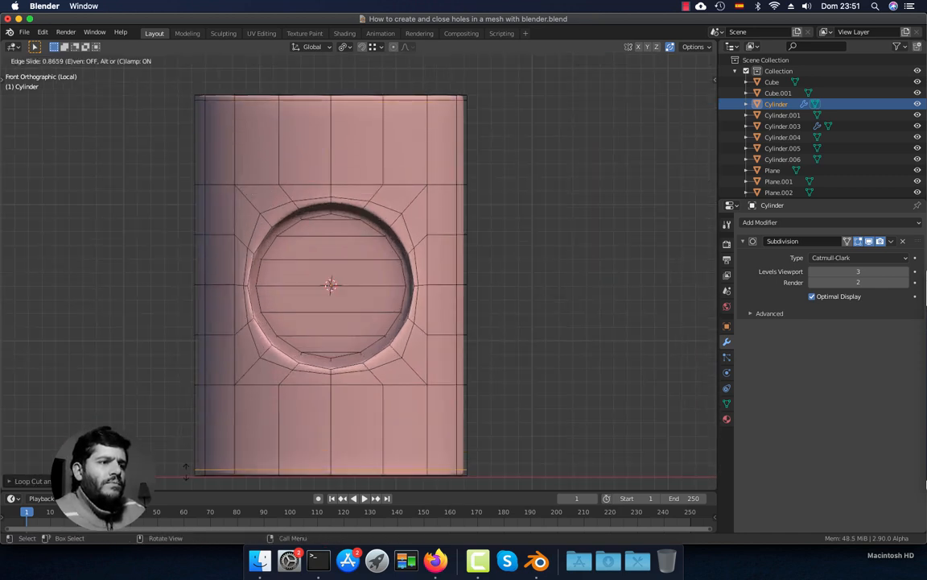
pyautogui.click(186, 471)
pyautogui.press('Tab')
pyautogui.moveTo(280, 335)
pyautogui.mouseDown(button='middle')
pyautogui.moveTo(334, 343)
pyautogui.moveTo(334, 384)
pyautogui.mouseUp(button='middle')
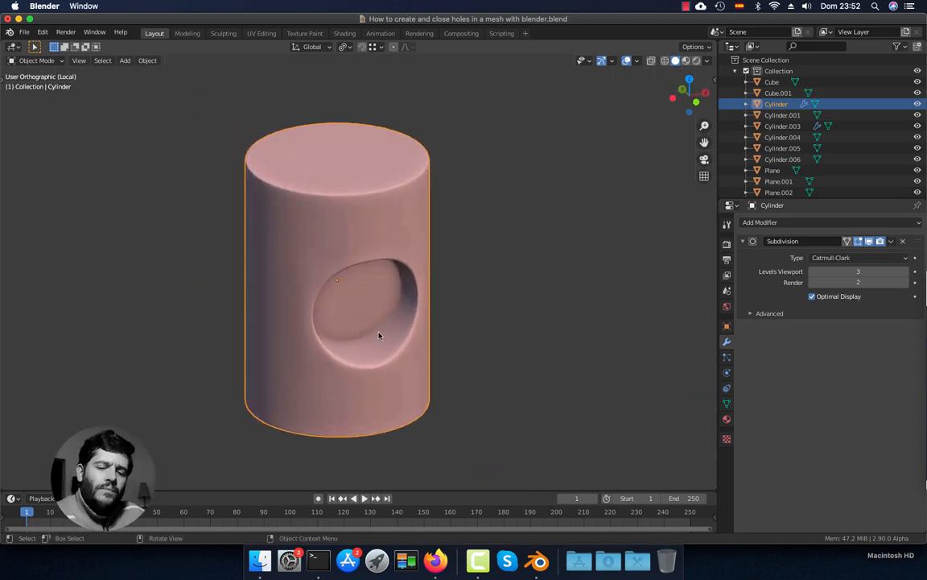
# - Leave local view, select the green curved plane with the open centre, and enter Edit Mode on it
pyautogui.press('/')
pyautogui.scroll(-3, 417, 326)
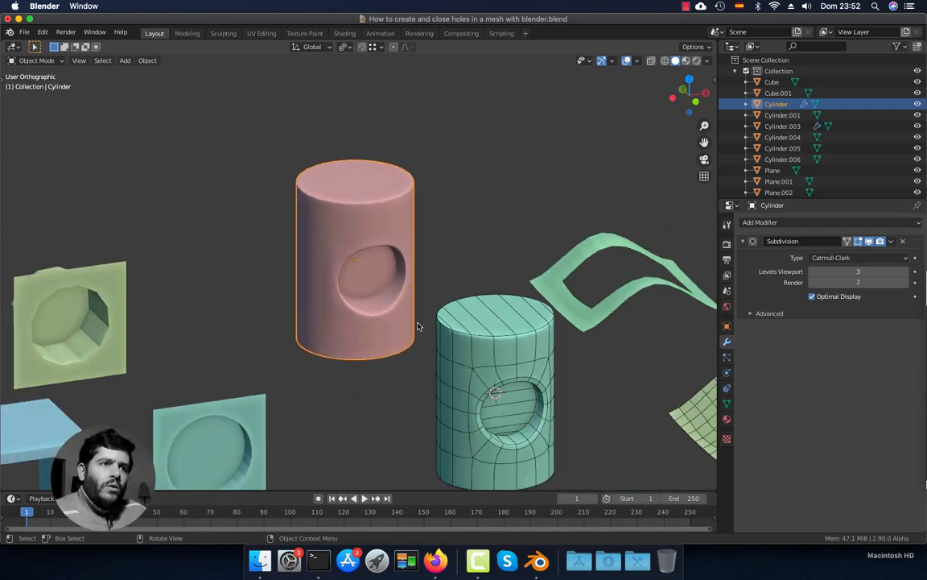
pyautogui.keyDown('shift'); pyautogui.moveTo(584, 323); pyautogui.dragTo(326, 313, button='middle'); pyautogui.keyUp('shift')
pyautogui.keyDown('shift'); pyautogui.moveTo(485, 331); pyautogui.dragTo(405, 296, button='middle'); pyautogui.keyUp('shift')
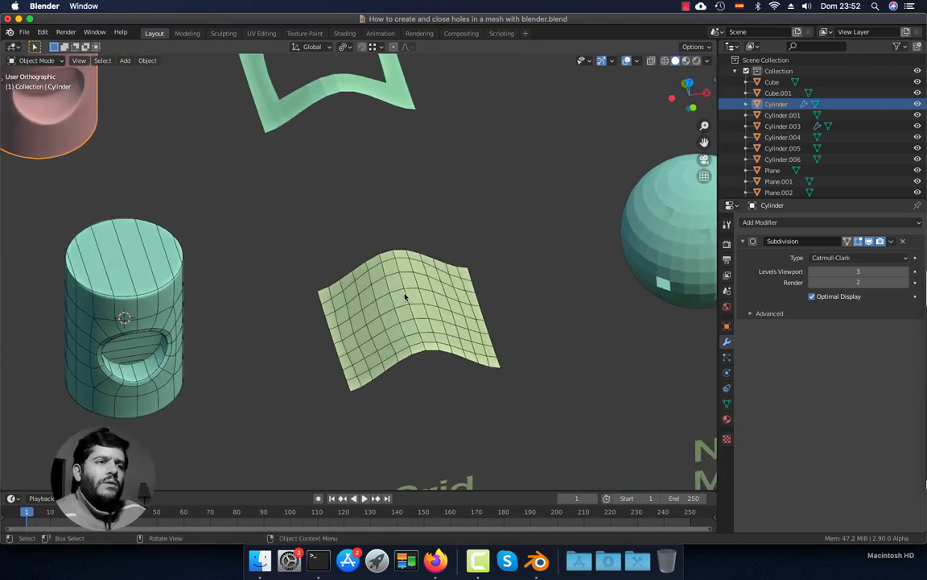
pyautogui.scroll(-2, 409, 293)
pyautogui.keyDown('shift'); pyautogui.moveTo(419, 410); pyautogui.dragTo(422, 375, button='middle'); pyautogui.keyUp('shift')
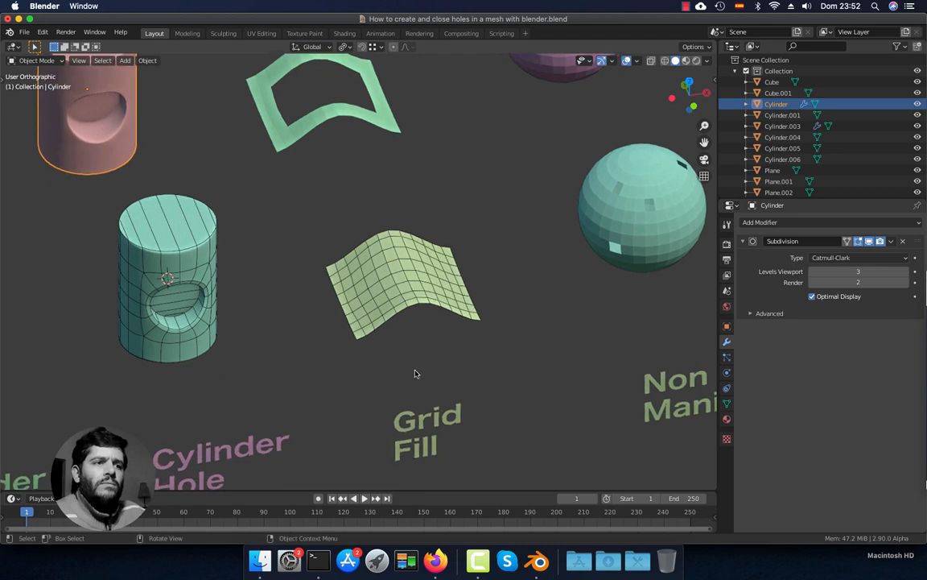
pyautogui.keyDown('shift'); pyautogui.moveTo(397, 277); pyautogui.dragTo(389, 296, button='middle'); pyautogui.keyUp('shift')
pyautogui.scroll(1, 388, 295)
pyautogui.keyDown('shift'); pyautogui.moveTo(350, 182); pyautogui.dragTo(401, 266, button='middle'); pyautogui.keyUp('shift')
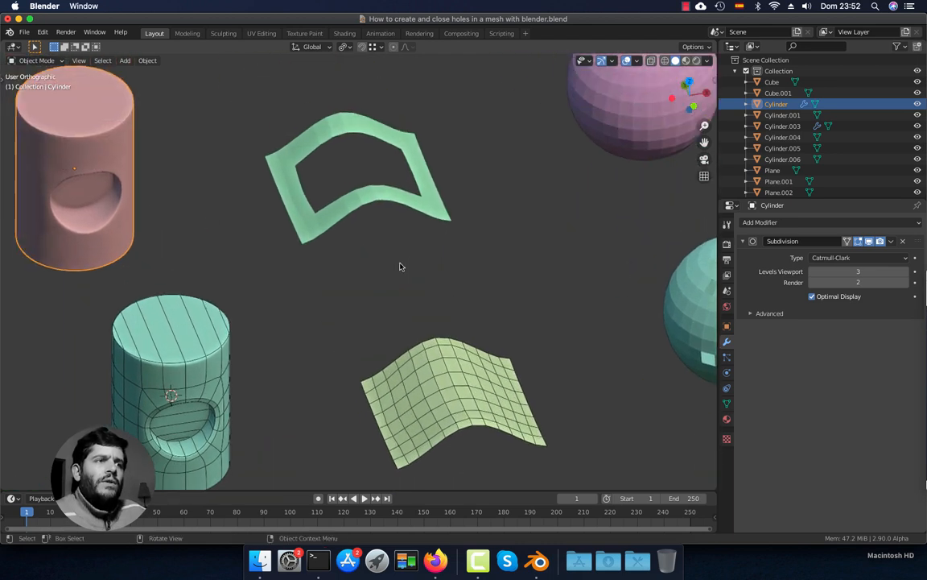
pyautogui.click(386, 194)
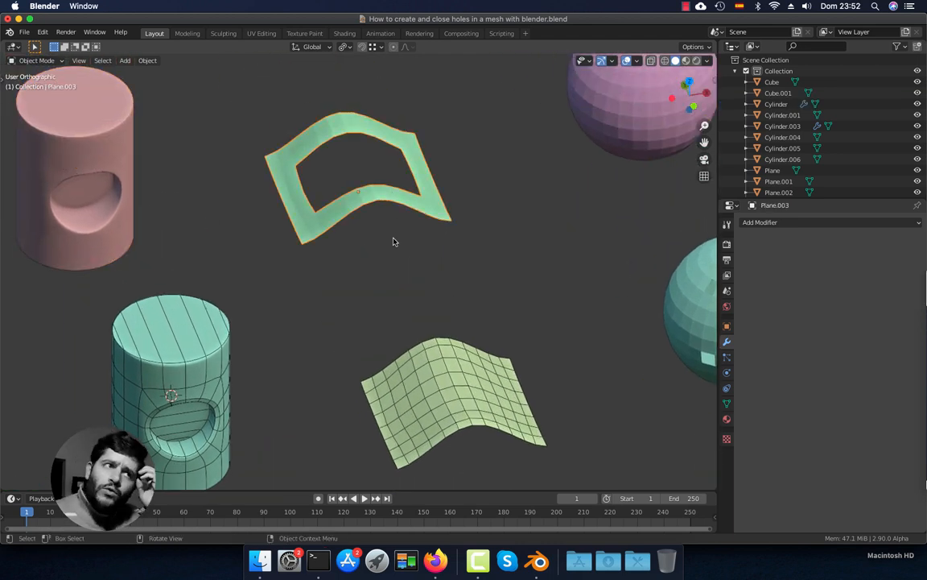
pyautogui.press('Tab')
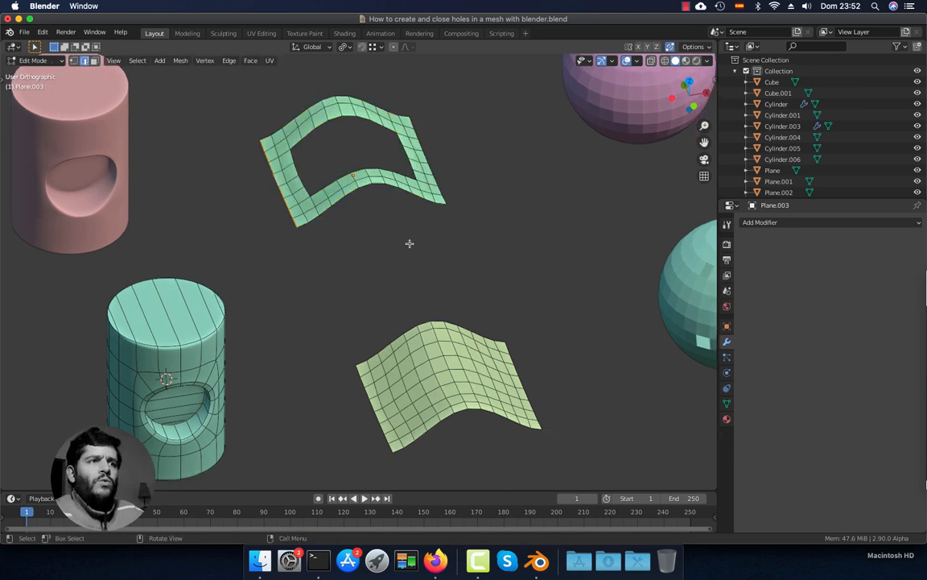
# - Select the boundary edge loop of the hole in the green curved plane and briefly check it in wireframe display
pyautogui.keyDown('shift'); pyautogui.moveTo(391, 314); pyautogui.dragTo(393, 394, button='middle'); pyautogui.keyUp('shift')
pyautogui.scroll(5, 380, 280)
pyautogui.keyDown('shift'); pyautogui.moveTo(392, 280); pyautogui.dragTo(381, 306, button='middle'); pyautogui.keyUp('shift')
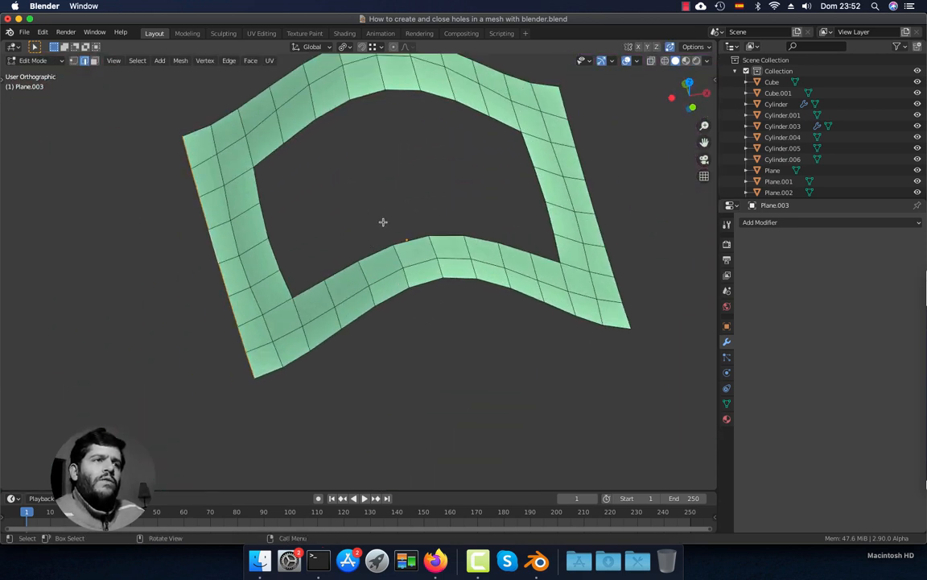
pyautogui.keyDown('alt'); pyautogui.click(393, 95); pyautogui.keyUp('alt')
pyautogui.press('KP_Decimal')
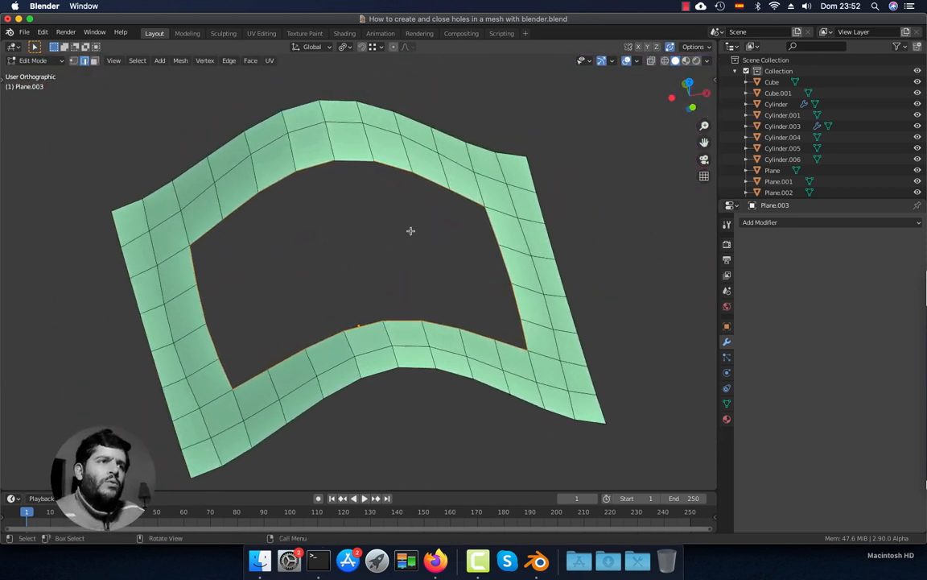
pyautogui.hotkey('shift', 'z')
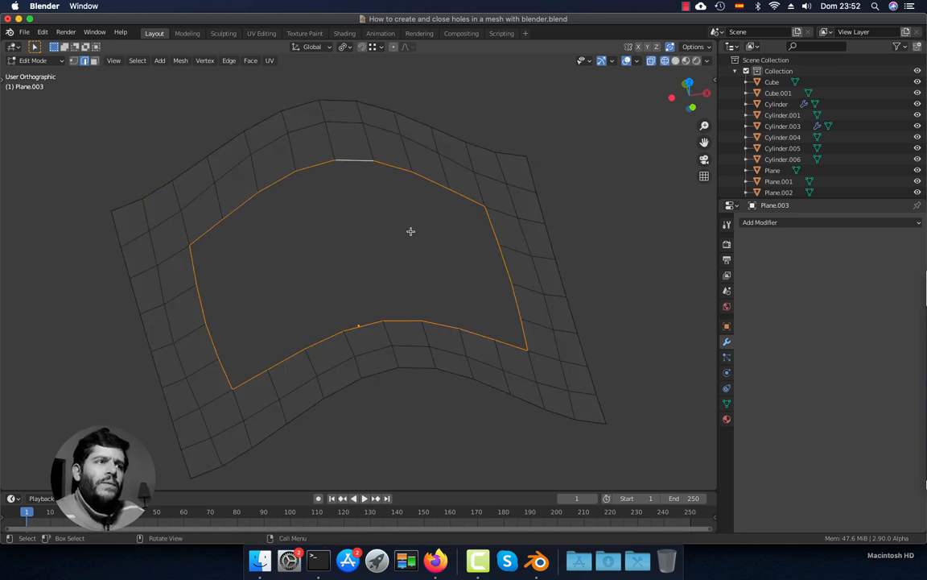
pyautogui.hotkey('shift', 'z')
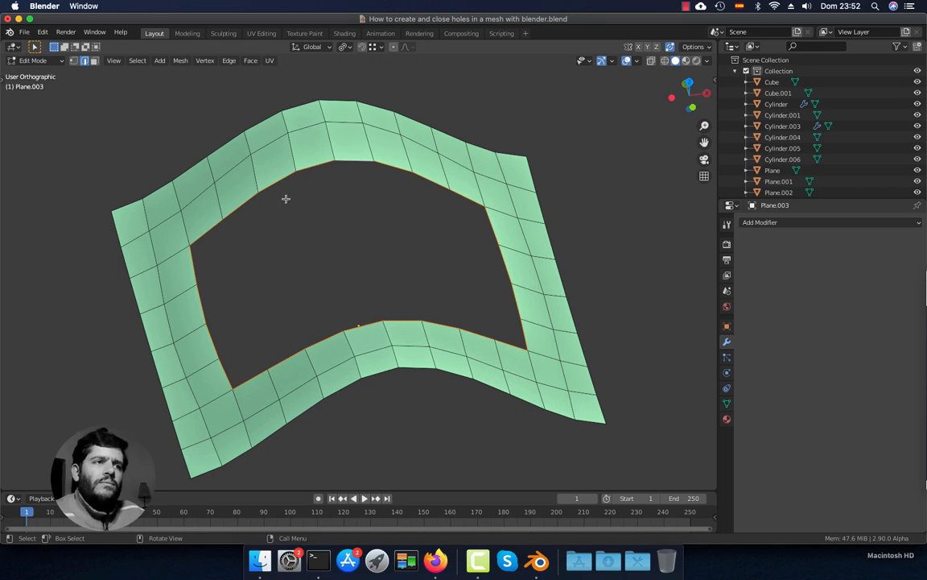
# - Try closing the curved plane's hole with Grid Fill, and undo that fill
pyautogui.scroll(-5, 313, 236)
pyautogui.keyDown('shift'); pyautogui.moveTo(422, 469); pyautogui.dragTo(375, 309, button='middle'); pyautogui.keyUp('shift')
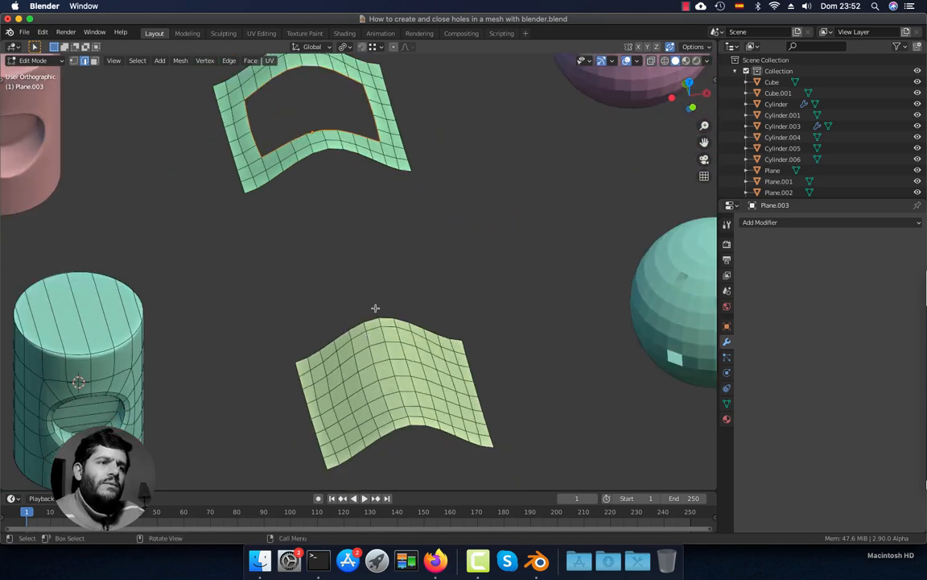
pyautogui.keyDown('shift'); pyautogui.moveTo(346, 176); pyautogui.dragTo(318, 292, button='middle'); pyautogui.keyUp('shift')
pyautogui.scroll(3, 362, 344)
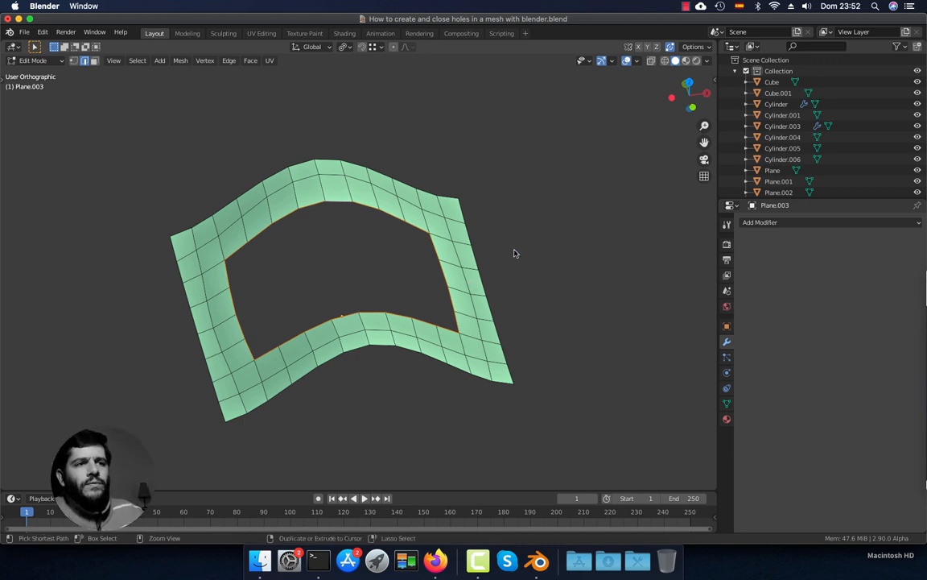
pyautogui.hotkey('ctrl', 'f')
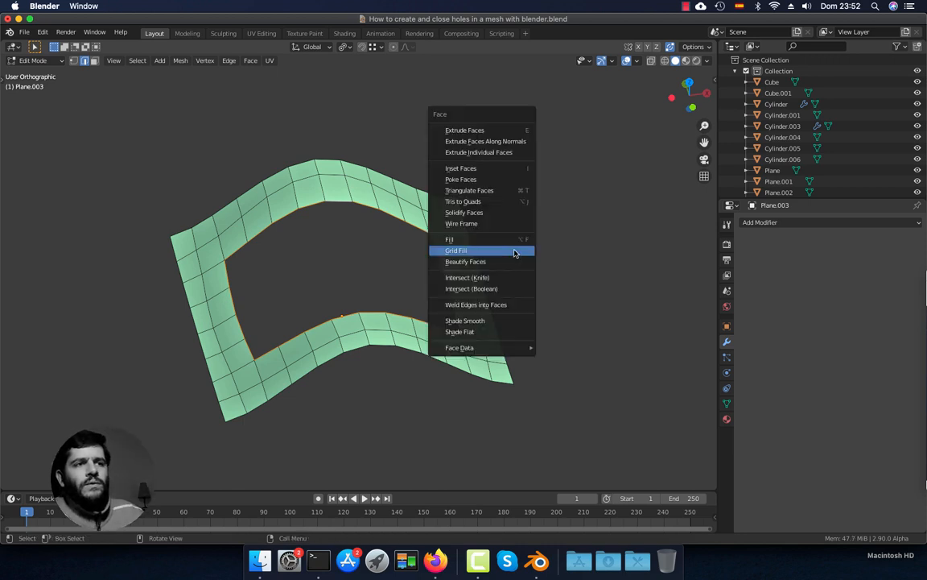
pyautogui.click(456, 251)
pyautogui.scroll(-3, 437, 277)
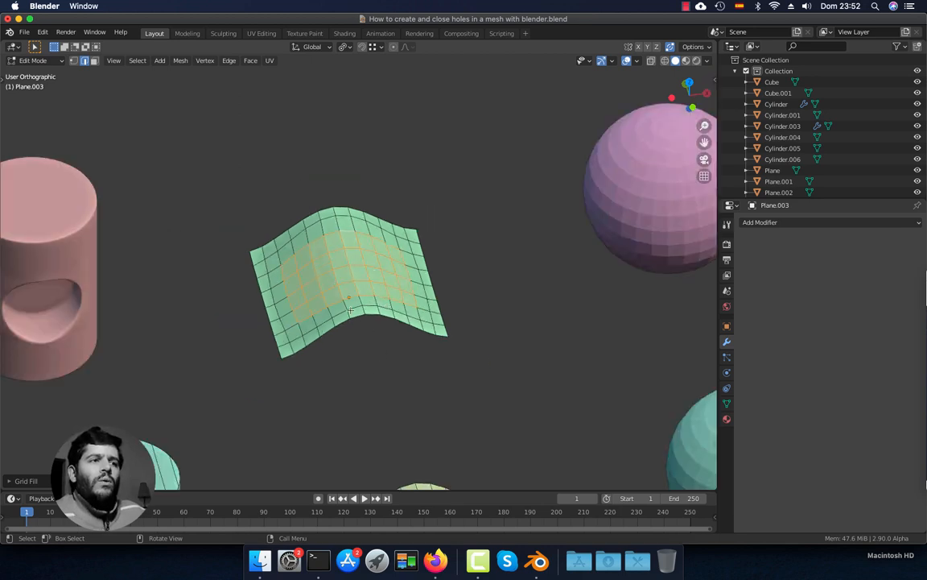
pyautogui.scroll(3, 349, 310)
pyautogui.hotkey('ctrl', 'z')
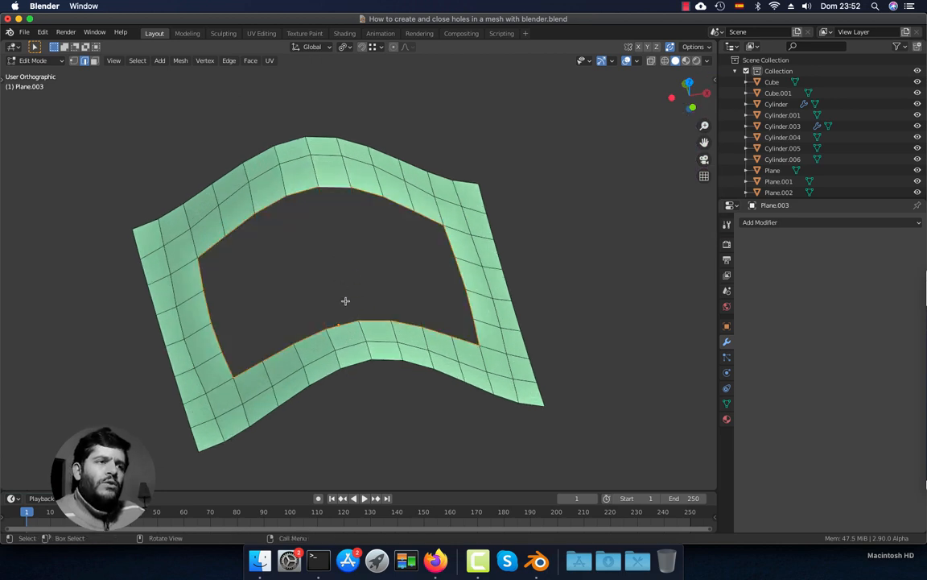
# - Try closing the curved plane's hole with one single face, inspect its shading, and undo the fill
pyautogui.press('f')
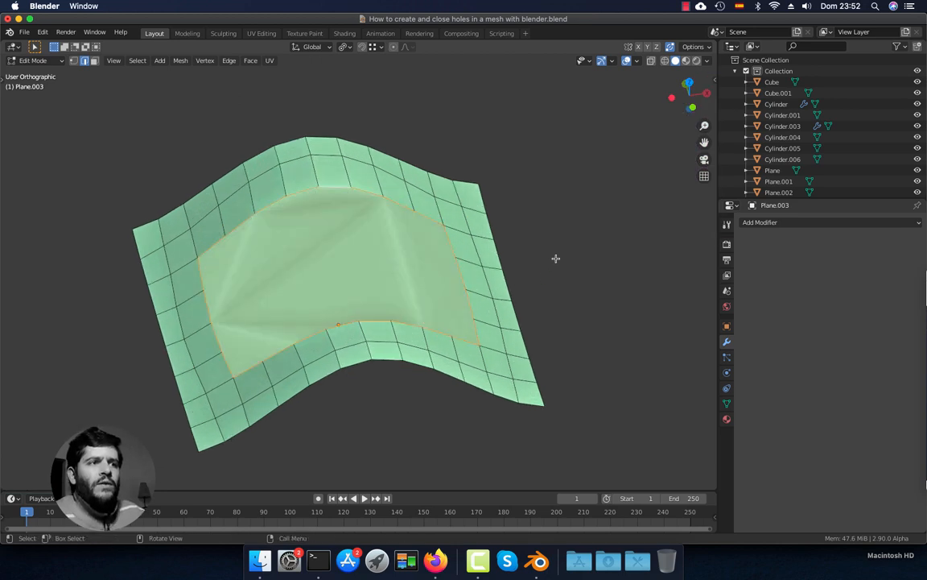
pyautogui.moveTo(556, 259); pyautogui.dragTo(481, 310, button='middle')
pyautogui.hotkey('ctrl', 'z')
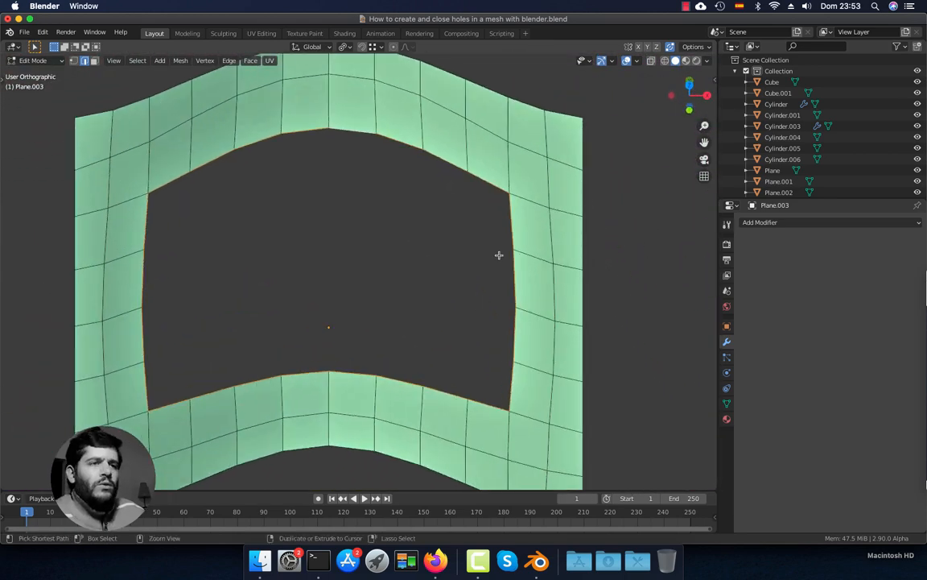
# - Fill the curved plane's selected hole with Grid Fill and return to Object Mode
pyautogui.hotkey('ctrl', 'f')
pyautogui.click(462, 256)
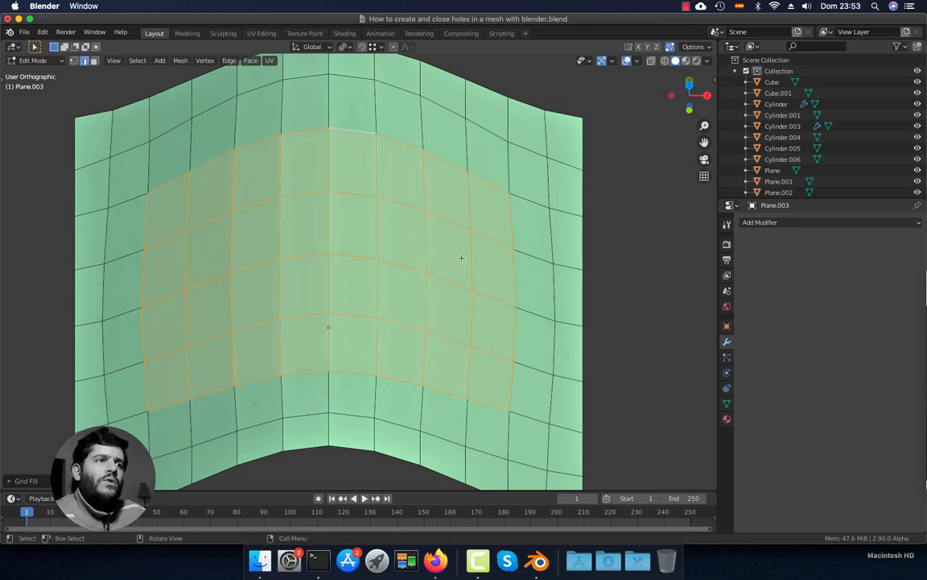
pyautogui.scroll(-8, 459, 278)
pyautogui.keyDown('shift'); pyautogui.moveTo(455, 275); pyautogui.dragTo(375, 164, button='middle'); pyautogui.keyUp('shift')
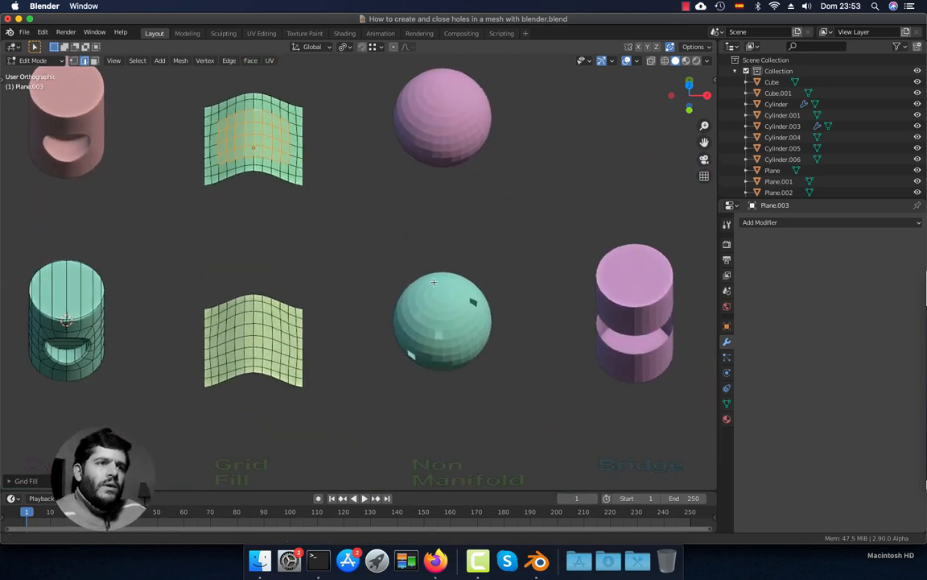
pyautogui.scroll(2, 441, 270)
pyautogui.moveTo(445, 279); pyautogui.dragTo(451, 251, button='middle')
pyautogui.keyDown('shift'); pyautogui.moveTo(494, 313); pyautogui.dragTo(439, 326, button='middle'); pyautogui.keyUp('shift')
pyautogui.press('Tab')
# - Select the teal sphere with the small square holes, enter Edit Mode, and deselect all its geometry
pyautogui.click(422, 313)
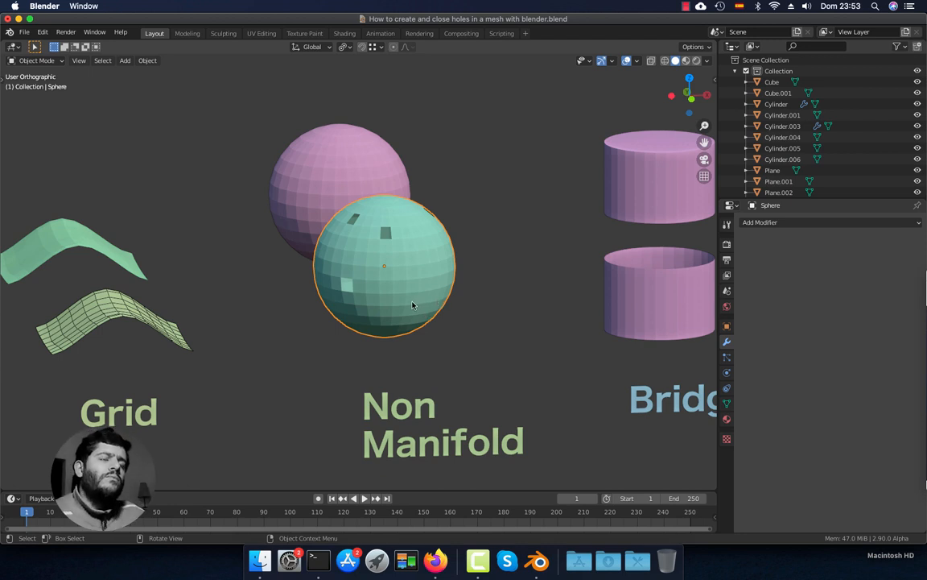
pyautogui.moveTo(408, 300); pyautogui.dragTo(400, 271, button='middle')
pyautogui.click(488, 318)
pyautogui.click(422, 314)
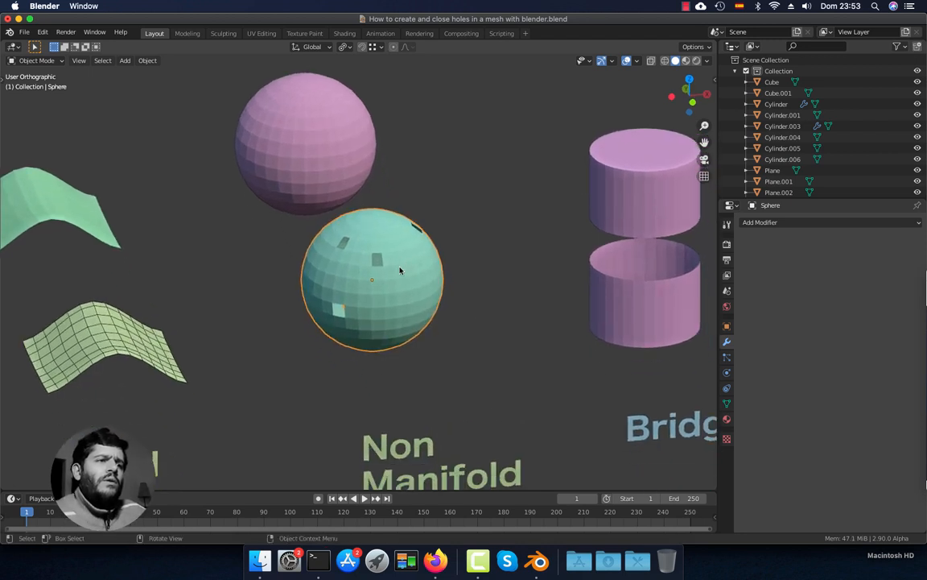
pyautogui.scroll(4, 400, 271)
pyautogui.press('Tab')
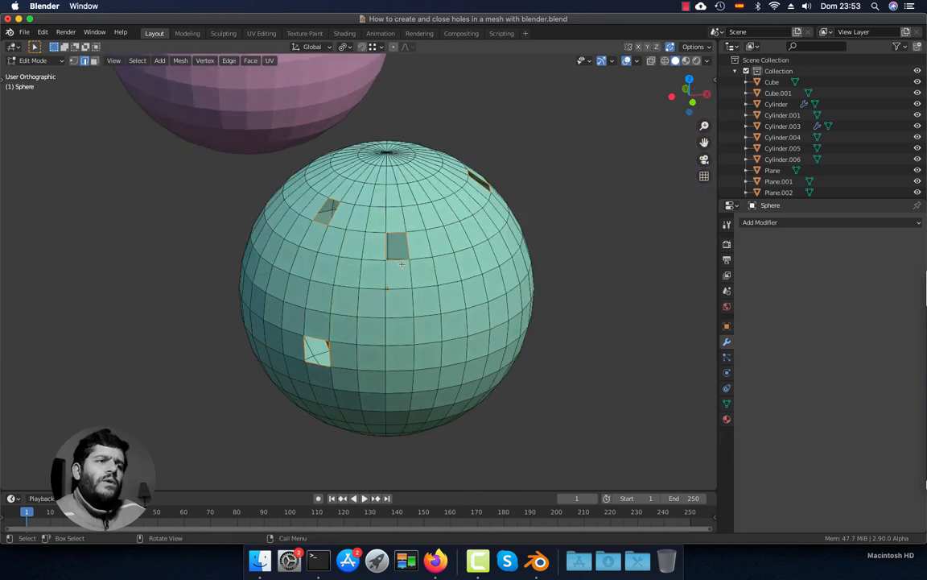
pyautogui.hotkey('alt', 'a')
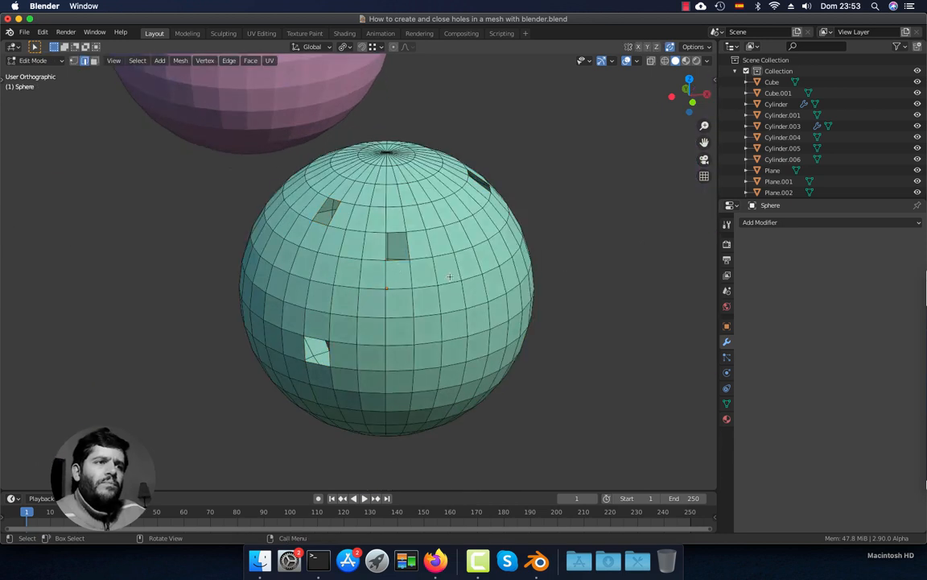
# - Select the border loops of the teal sphere's visible holes one at a time, and return to Object Mode
pyautogui.scroll(2, 390, 250)
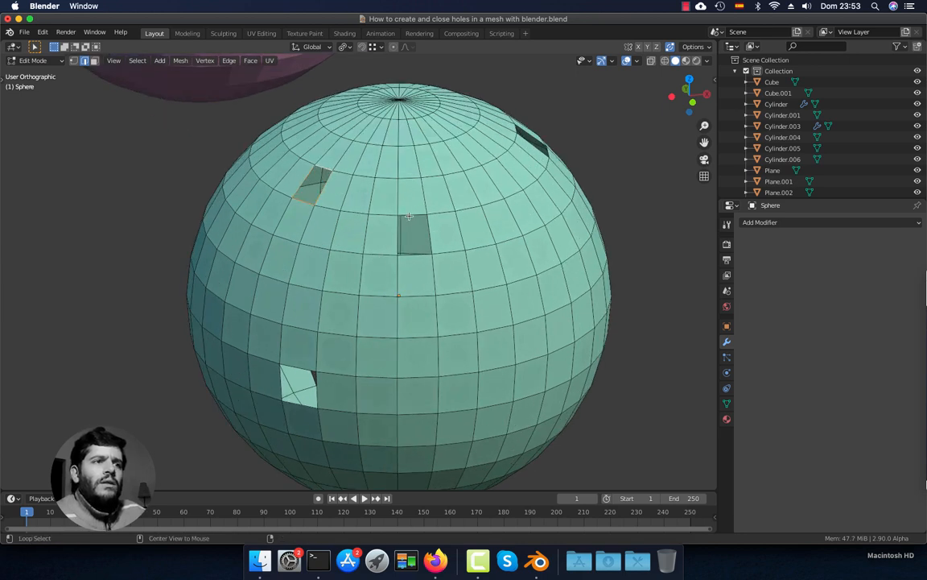
pyautogui.keyDown('alt'); pyautogui.click(399, 231); pyautogui.keyUp('alt')
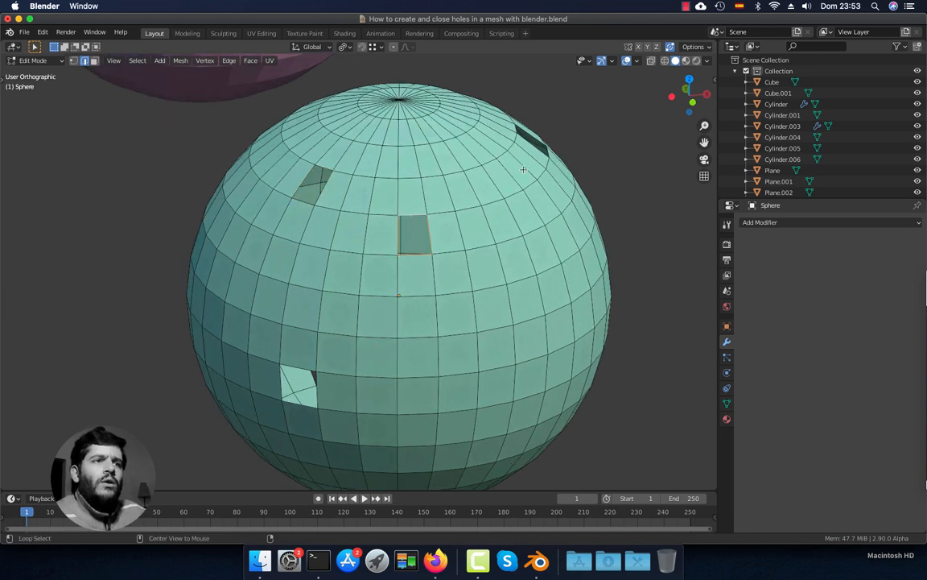
pyautogui.keyDown('alt'); pyautogui.click(315, 366); pyautogui.keyUp('alt')
pyautogui.moveTo(316, 367)
pyautogui.mouseDown(button='middle')
pyautogui.moveTo(297, 362)
pyautogui.moveTo(320, 369)
pyautogui.mouseUp(button='middle')
pyautogui.scroll(-2, 383, 311)
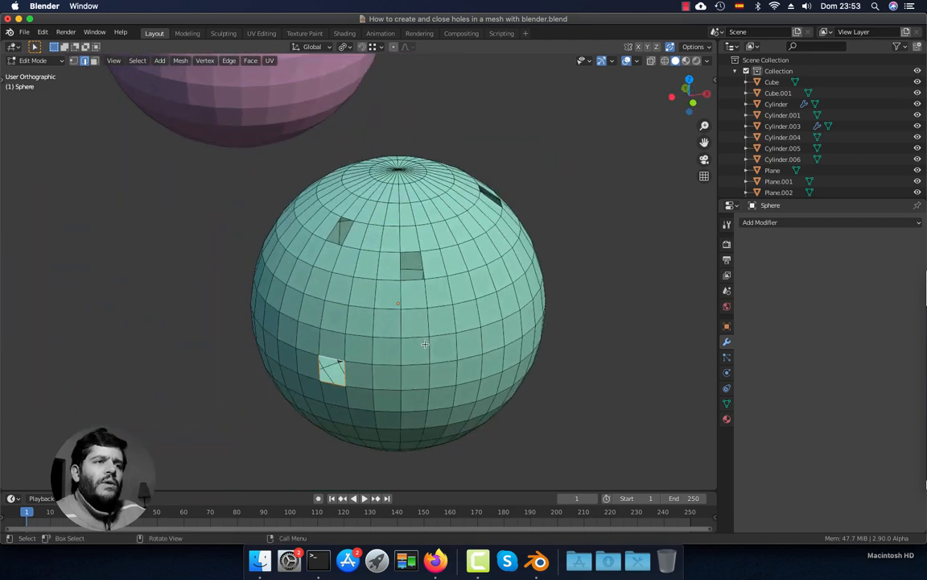
pyautogui.press('Tab')
pyautogui.keyDown('shift'); pyautogui.moveTo(438, 329); pyautogui.dragTo(431, 321, button='middle'); pyautogui.keyUp('shift')
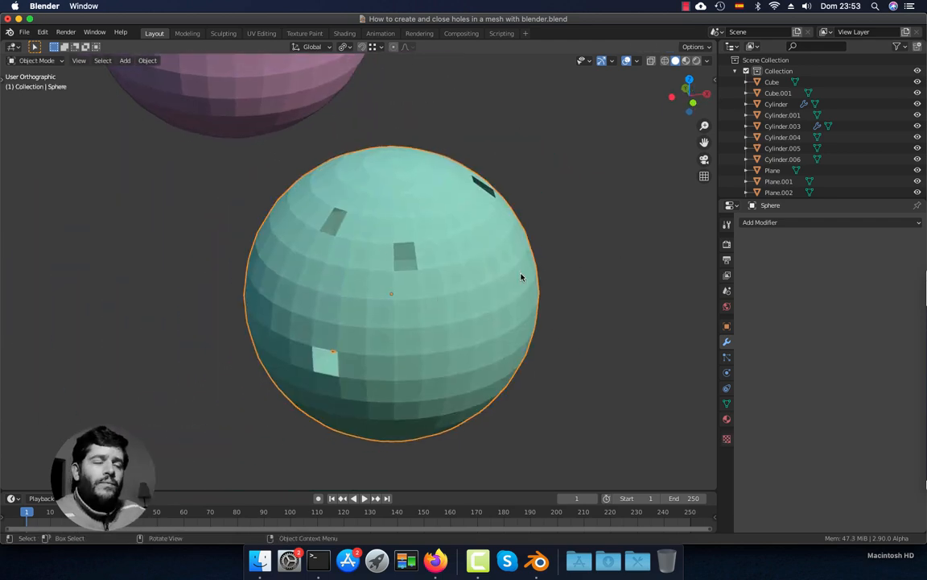
# - Add a Multiresolution modifier to the teal sphere and subdivide it to level 3
pyautogui.click(777, 223)
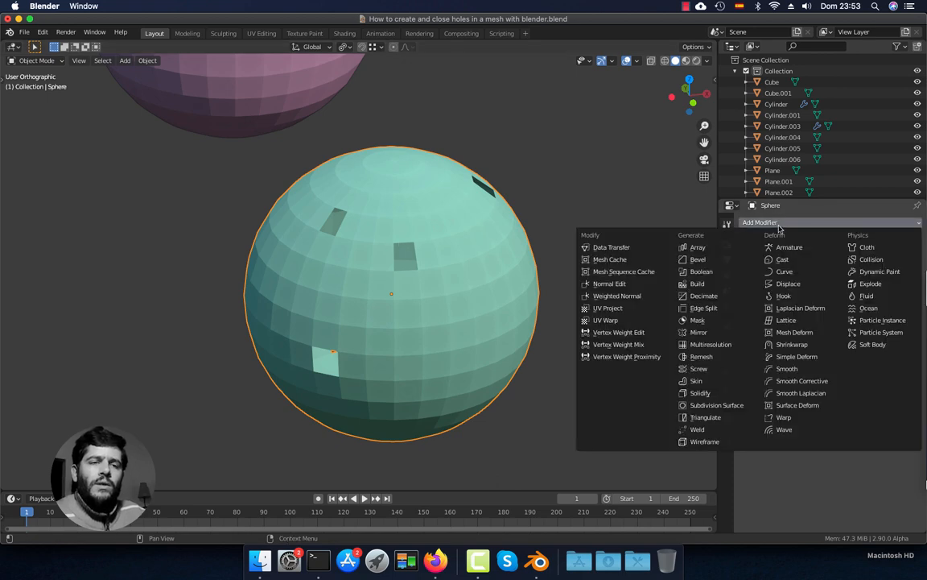
pyautogui.click(813, 224)
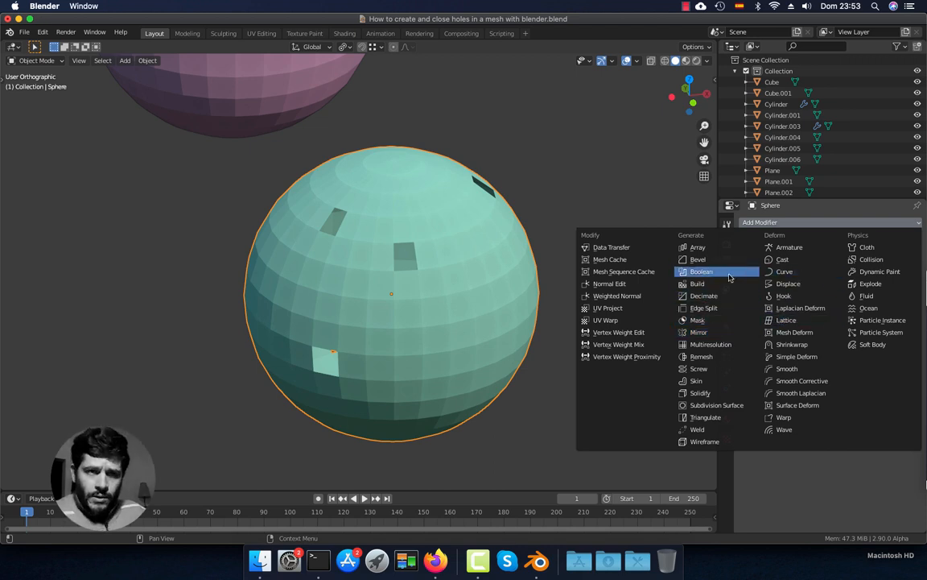
pyautogui.click(710, 344)
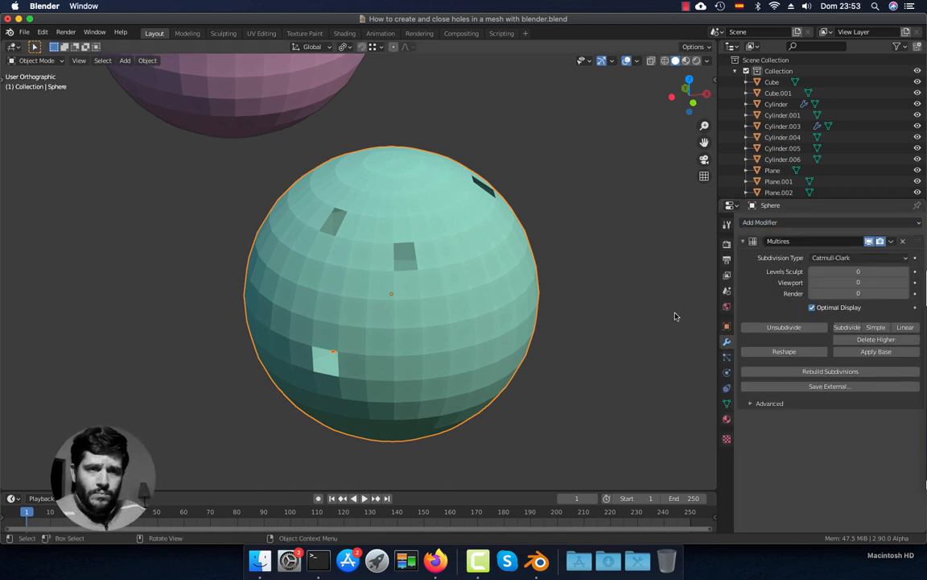
pyautogui.click(851, 332)
pyautogui.click(849, 330)
pyautogui.scroll(-4, 637, 326)
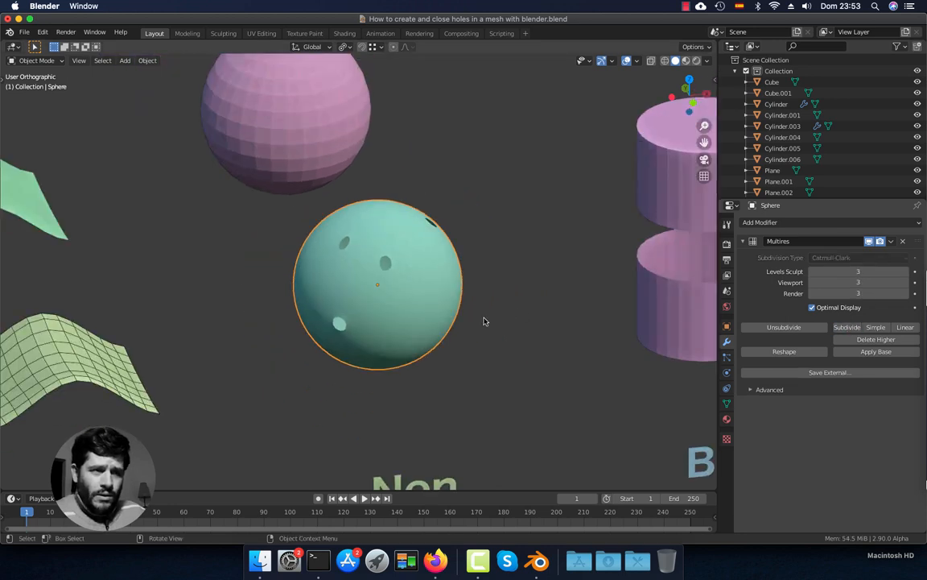
pyautogui.scroll(2, 485, 321)
pyautogui.scroll(3, 421, 309)
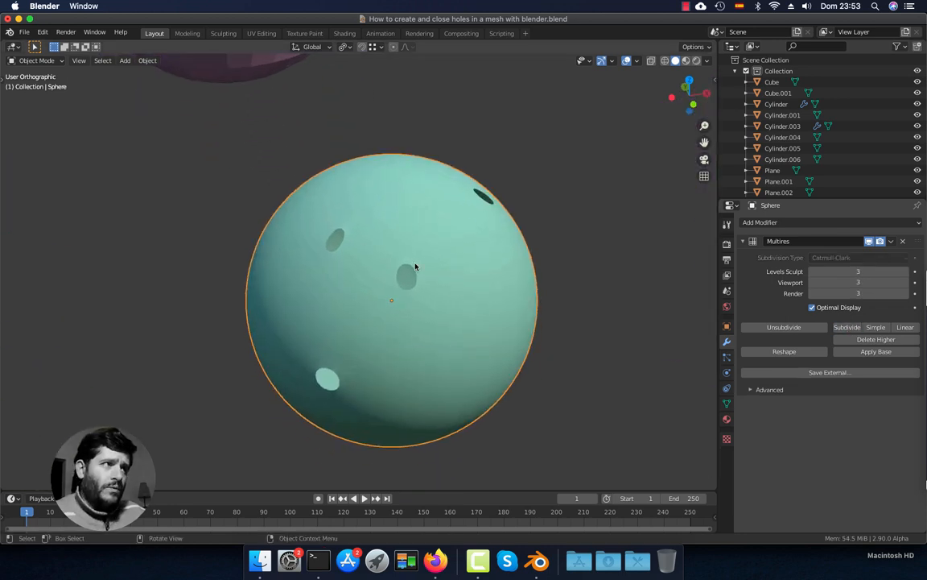
# - Switch the sphere to Sculpt Mode, make a brush stroke past its holes, and change to Edit Mode
pyautogui.click(54, 61)
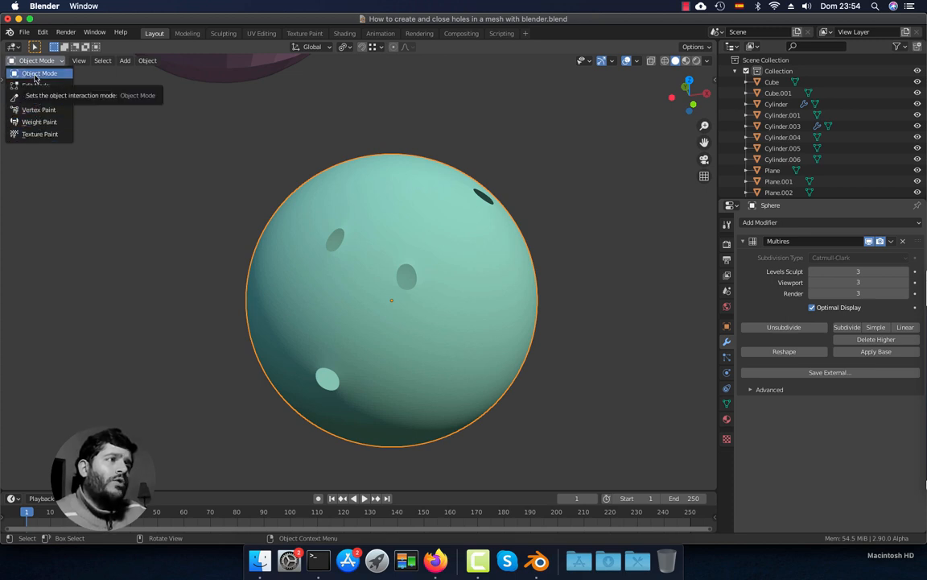
pyautogui.click(39, 98)
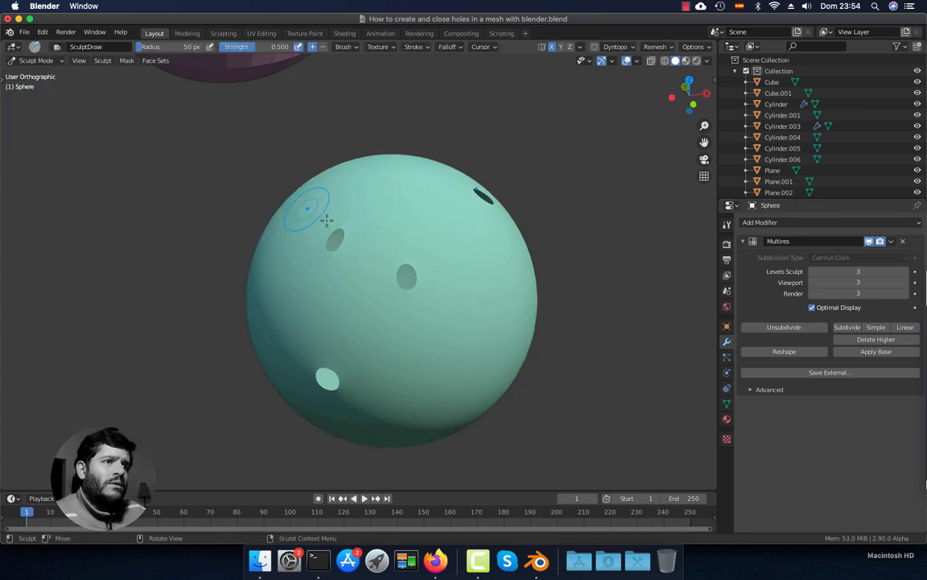
pyautogui.moveTo(318, 245)
pyautogui.mouseDown()
pyautogui.moveTo(349, 260)
pyautogui.moveTo(335, 239)
pyautogui.moveTo(393, 269)
pyautogui.moveTo(406, 294)
pyautogui.moveTo(337, 372)
pyautogui.mouseUp()
pyautogui.moveTo(445, 259)
pyautogui.mouseDown(button='middle')
pyautogui.moveTo(241, 298)
pyautogui.moveTo(217, 290)
pyautogui.moveTo(264, 296)
pyautogui.moveTo(199, 311)
pyautogui.moveTo(178, 305)
pyautogui.moveTo(326, 298)
pyautogui.mouseUp(button='middle')
pyautogui.moveTo(229, 201)
pyautogui.mouseDown(button='middle')
pyautogui.moveTo(284, 258)
pyautogui.moveTo(344, 248)
pyautogui.moveTo(404, 295)
pyautogui.mouseUp(button='middle')
pyautogui.press('Tab')
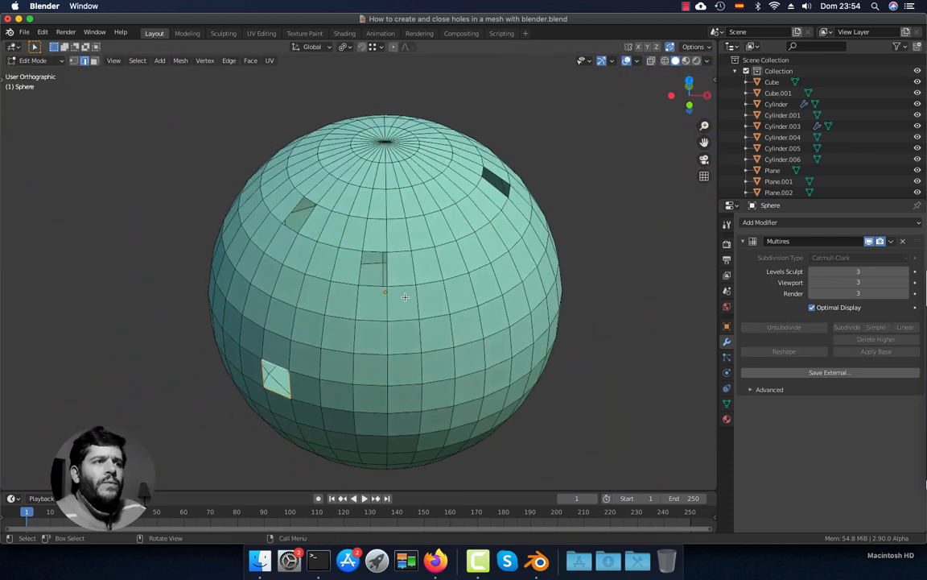
# - Try selecting the border loops of several sphere holes together by hand, and clear the selection
pyautogui.keyDown('alt'); pyautogui.click(312, 203); pyautogui.keyUp('alt')
pyautogui.keyDown('alt'); pyautogui.keyDown('shift'); pyautogui.click(383, 256); pyautogui.keyUp('shift'); pyautogui.keyUp('alt')
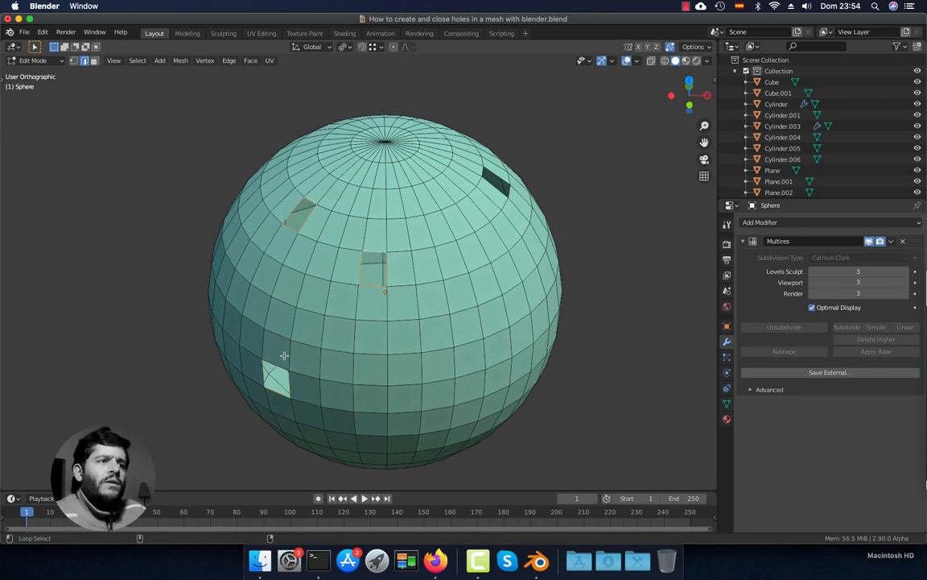
pyautogui.keyDown('alt'); pyautogui.keyDown('shift'); pyautogui.click(495, 185); pyautogui.keyUp('shift'); pyautogui.keyUp('alt')
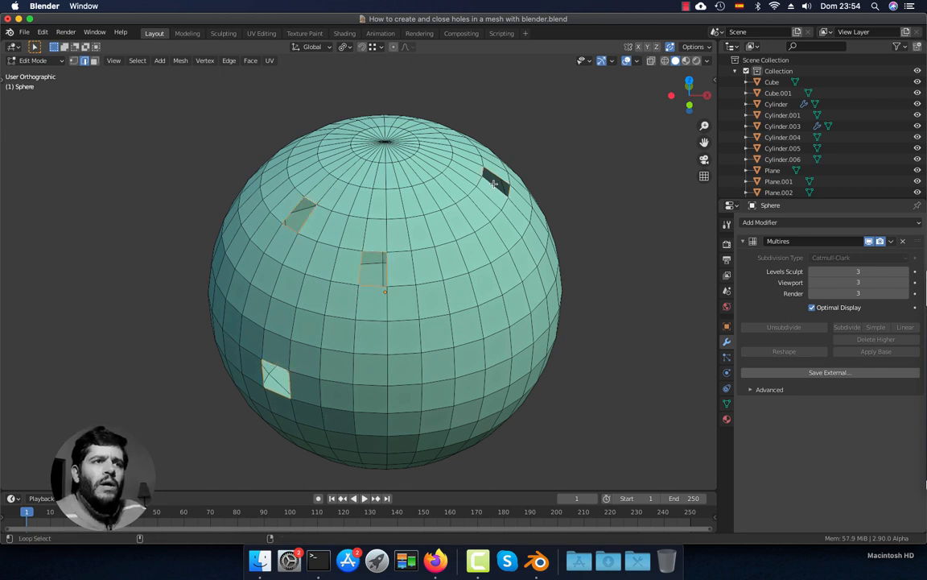
pyautogui.click(587, 276)
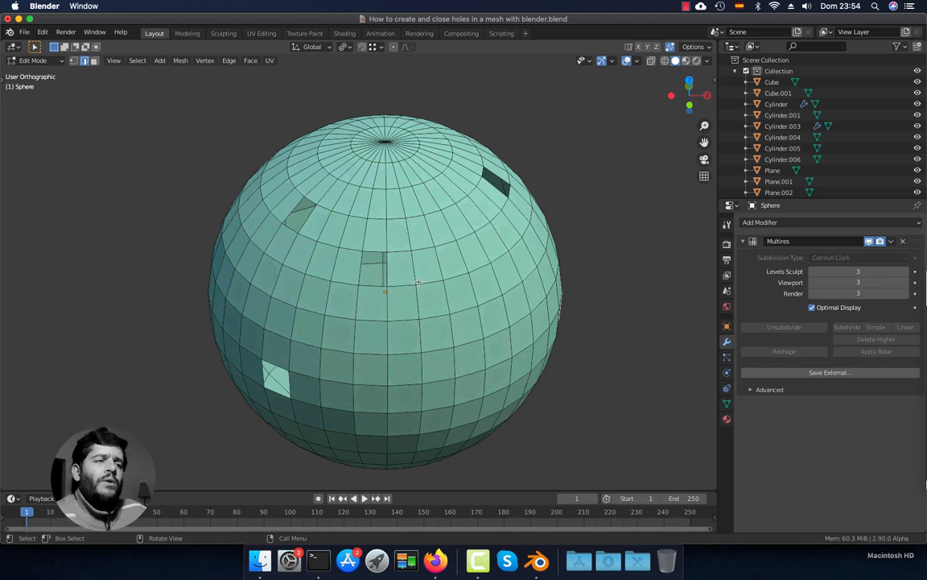
# - Select all non-manifold edges of the sphere and switch to wireframe display to inspect every hole's border
pyautogui.click(137, 63)
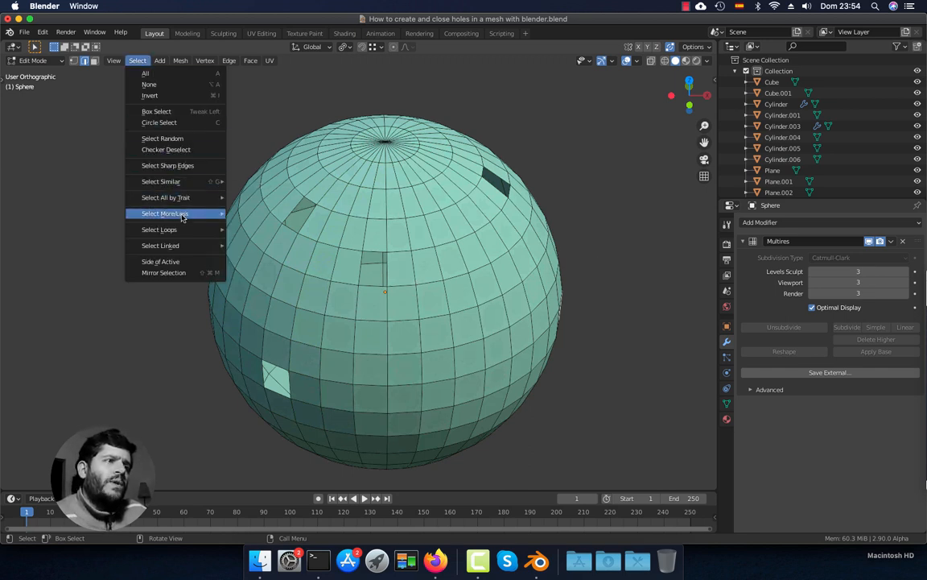
pyautogui.moveTo(179, 202)
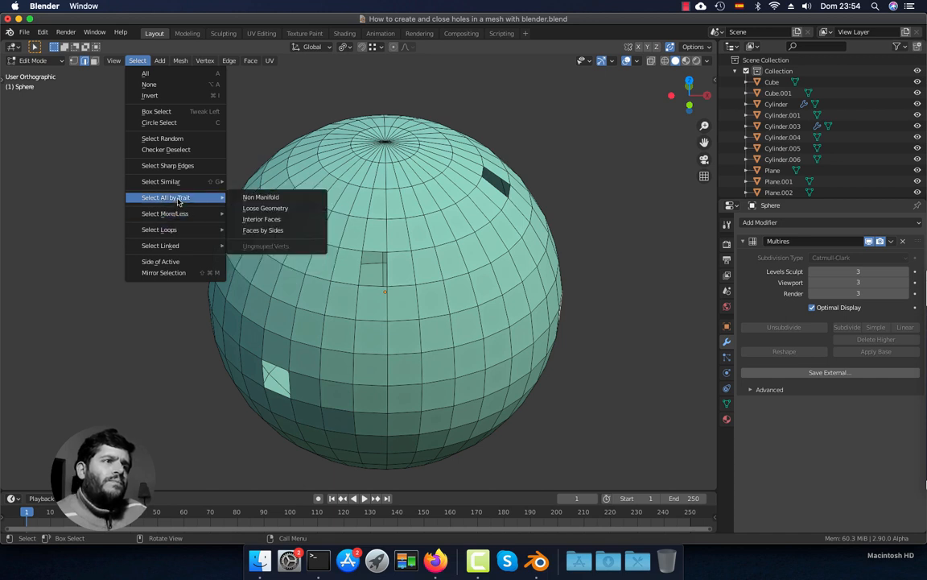
pyautogui.click(272, 198)
pyautogui.hotkey('shift', 'z')
pyautogui.moveTo(428, 249); pyautogui.dragTo(414, 228, button='middle')
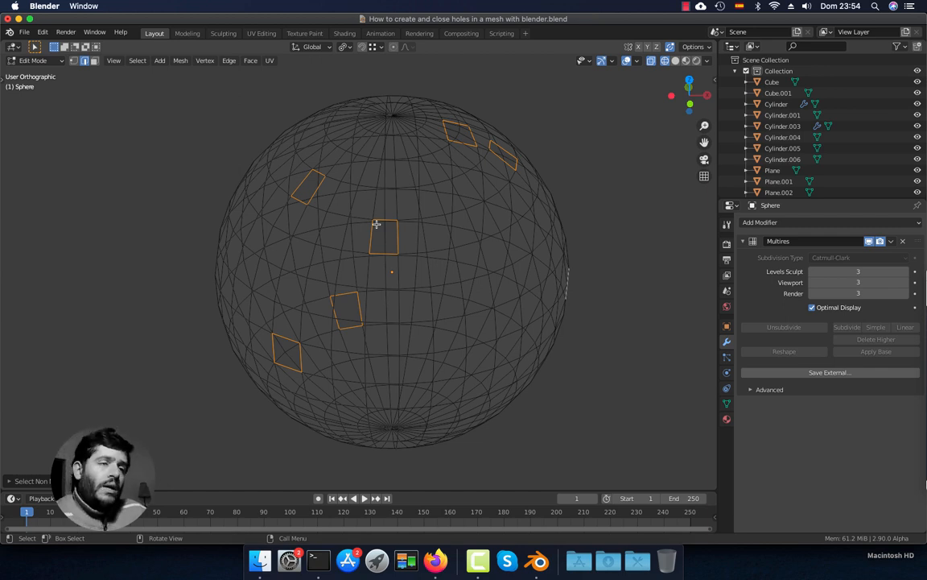
# - Fill all the selected hole borders of the sphere with faces and return to solid display
pyautogui.press('f')
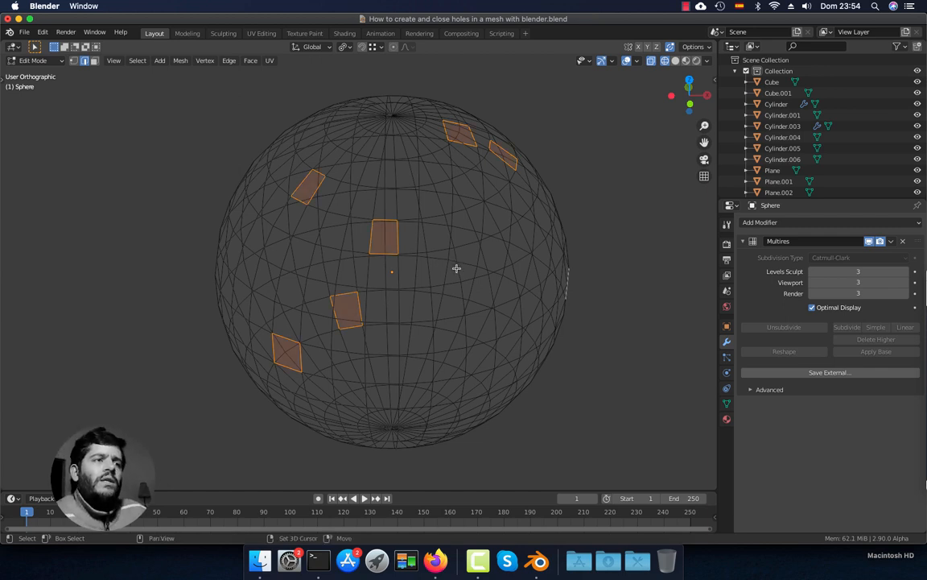
pyautogui.hotkey('shift', 'z')
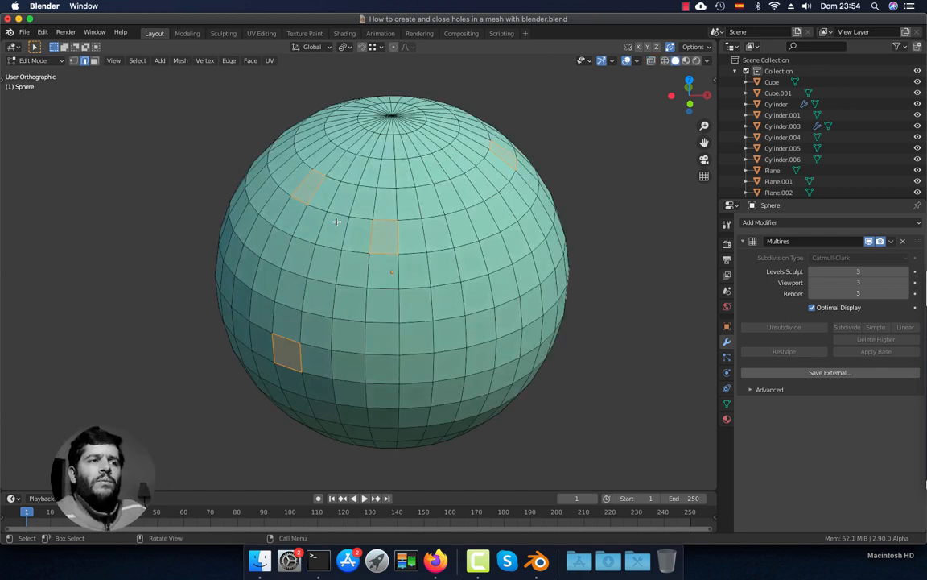
pyautogui.scroll(-1, 512, 245)
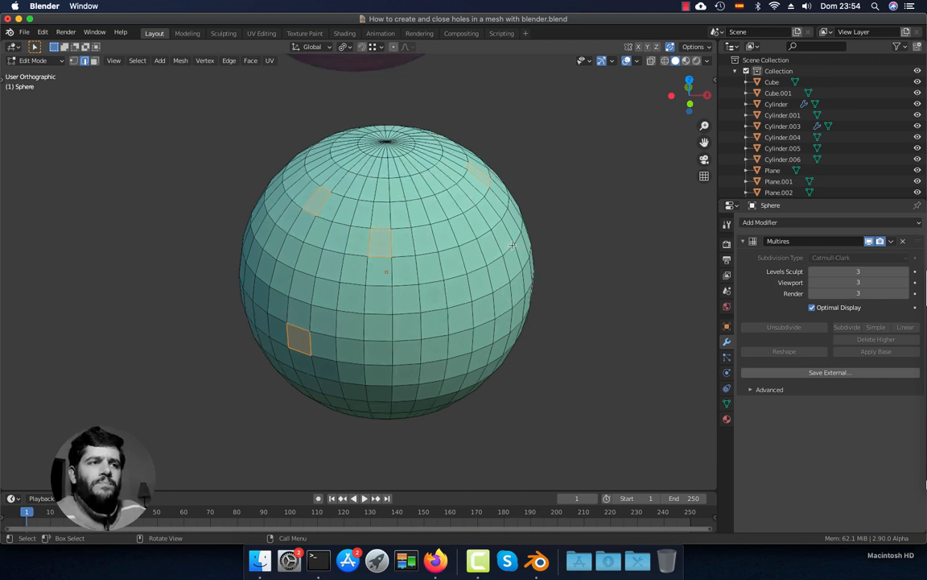
# - Switch the sphere to Sculpt Mode and make short Draw brush strokes over each filled hole around the surface
pyautogui.press('Tab')
pyautogui.scroll(-2, 457, 266)
pyautogui.moveTo(457, 267); pyautogui.dragTo(474, 275, button='middle')
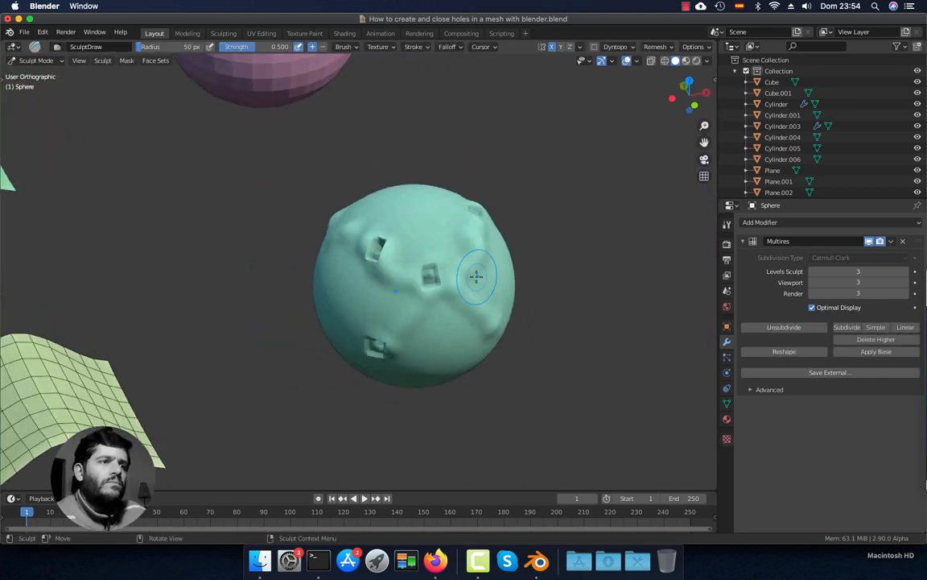
pyautogui.scroll(2, 474, 275)
pyautogui.moveTo(390, 214); pyautogui.dragTo(396, 246)
pyautogui.moveTo(461, 269); pyautogui.dragTo(460, 285)
pyautogui.moveTo(388, 368)
pyautogui.mouseDown()
pyautogui.moveTo(384, 379)
pyautogui.moveTo(393, 380)
pyautogui.mouseUp()
pyautogui.moveTo(408, 363); pyautogui.dragTo(369, 338, button='middle')
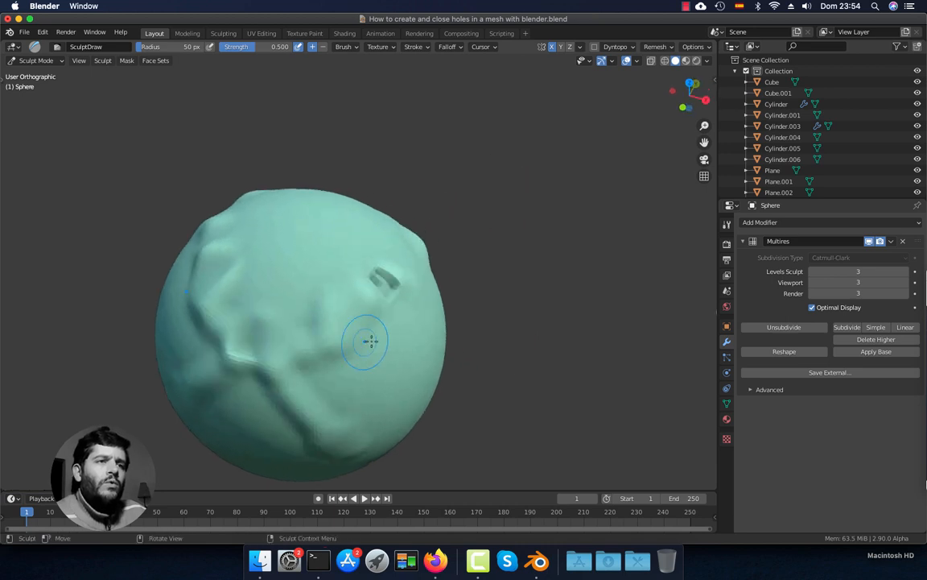
pyautogui.moveTo(339, 280); pyautogui.dragTo(339, 267)
pyautogui.moveTo(360, 278)
pyautogui.mouseDown(button='middle')
pyautogui.moveTo(310, 300)
pyautogui.moveTo(233, 217)
pyautogui.mouseUp(button='middle')
pyautogui.moveTo(221, 142)
pyautogui.mouseDown()
pyautogui.moveTo(237, 149)
pyautogui.moveTo(240, 200)
pyautogui.mouseUp()
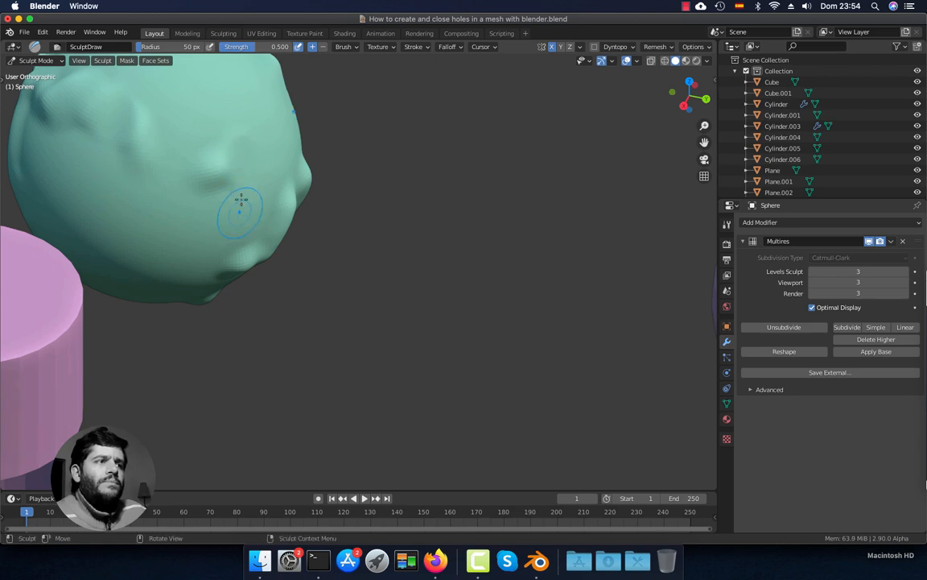
pyautogui.moveTo(240, 200)
pyautogui.mouseDown(button='middle')
pyautogui.moveTo(240, 144)
pyautogui.moveTo(337, 210)
pyautogui.moveTo(367, 202)
pyautogui.moveTo(300, 238)
pyautogui.mouseUp(button='middle')
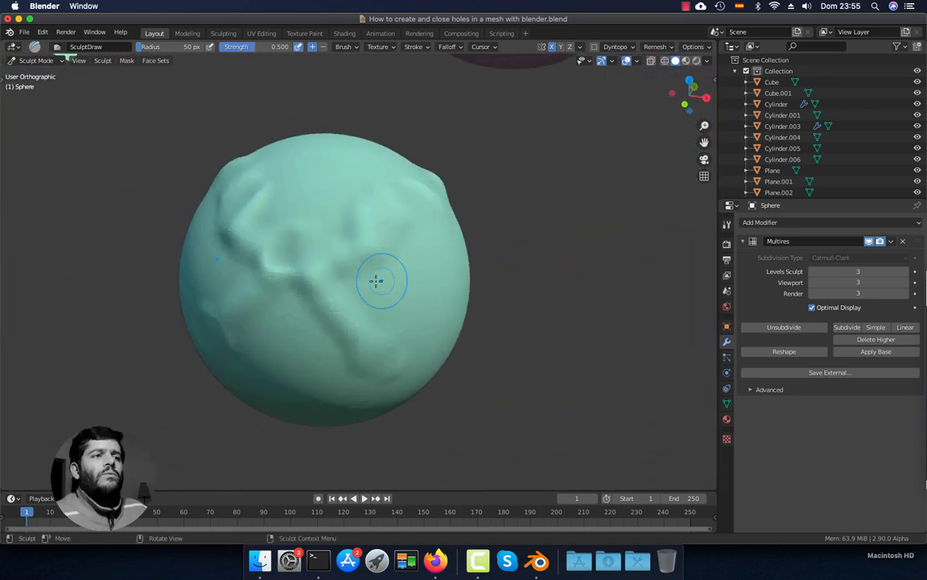
pyautogui.moveTo(375, 276)
pyautogui.mouseDown(button='middle')
pyautogui.moveTo(355, 305)
pyautogui.moveTo(400, 294)
pyautogui.moveTo(384, 312)
pyautogui.moveTo(414, 315)
pyautogui.moveTo(377, 331)
pyautogui.moveTo(391, 317)
pyautogui.mouseUp(button='middle')
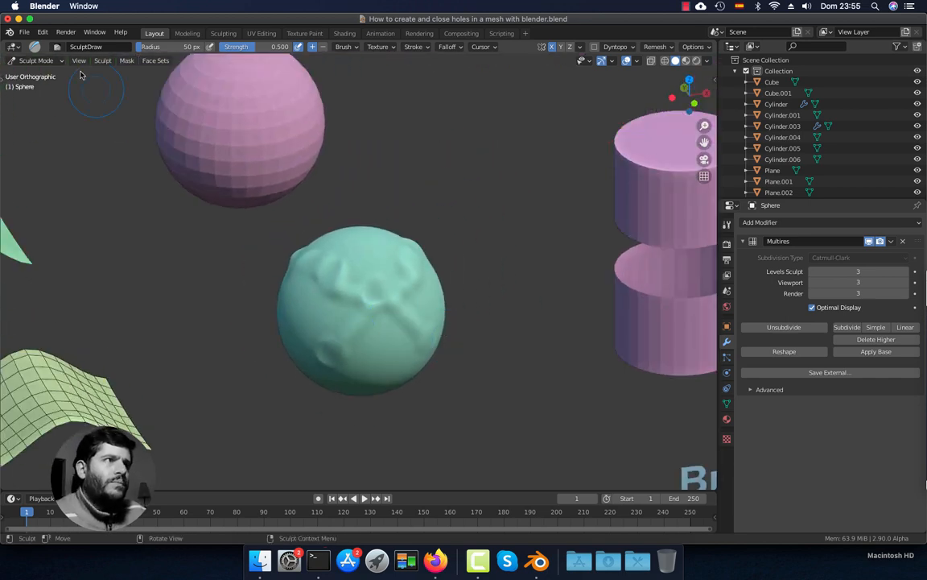
# - Return to Object Mode and select the two-part pink cylinder above the Bridge label, bringing the gap into perspective view
pyautogui.click(48, 61)
pyautogui.click(52, 73)
pyautogui.scroll(-2, 483, 268)
pyautogui.keyDown('shift'); pyautogui.moveTo(515, 272); pyautogui.dragTo(292, 264, button='middle'); pyautogui.keyUp('shift')
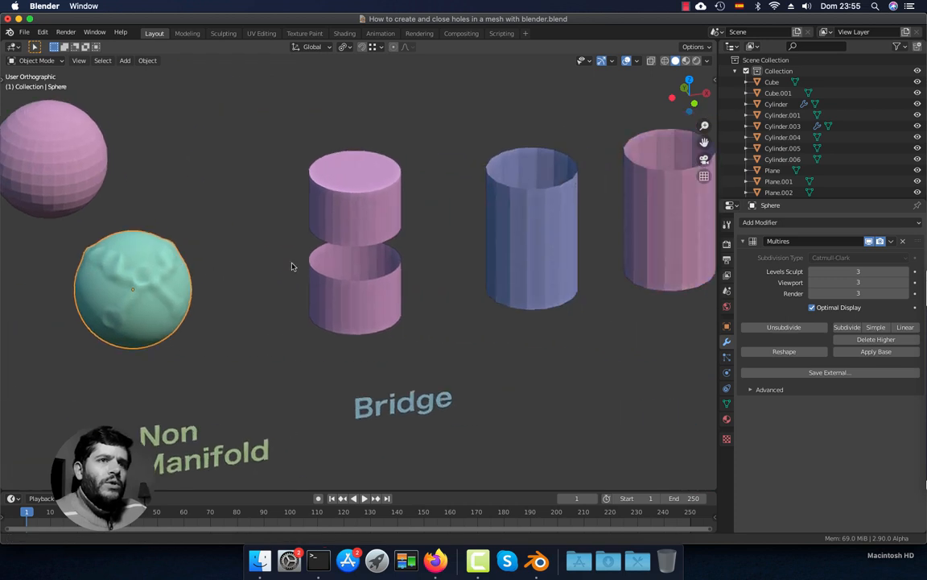
pyautogui.scroll(3, 379, 304)
pyautogui.click(362, 308)
pyautogui.scroll(3, 350, 292)
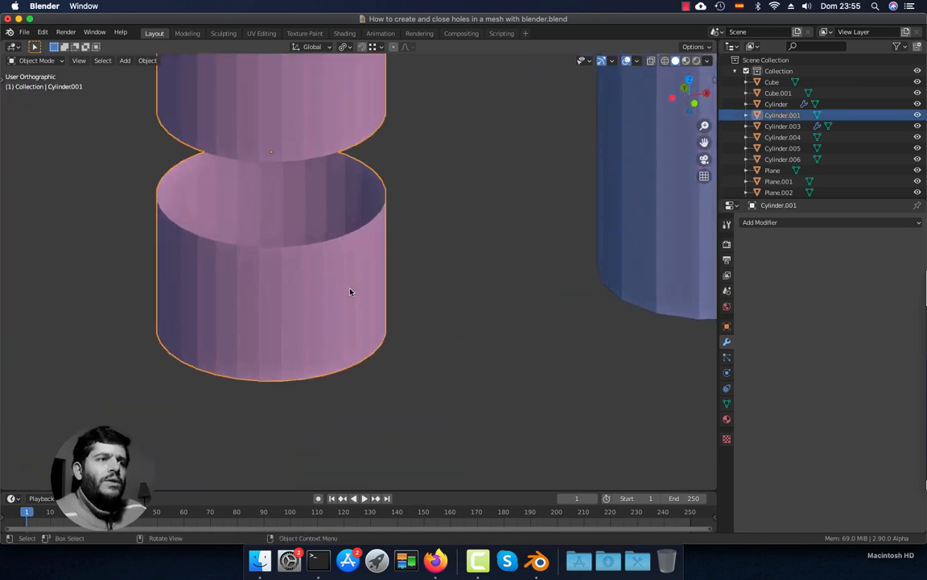
pyautogui.keyDown('shift'); pyautogui.moveTo(350, 292); pyautogui.dragTo(408, 284, button='middle'); pyautogui.keyUp('shift')
pyautogui.press('KP_5')
pyautogui.keyDown('shift'); pyautogui.moveTo(414, 191); pyautogui.dragTo(414, 281, button='middle'); pyautogui.keyUp('shift')
pyautogui.moveTo(414, 282)
pyautogui.mouseDown(button='middle')
pyautogui.moveTo(414, 263)
pyautogui.moveTo(409, 285)
pyautogui.mouseUp(button='middle')
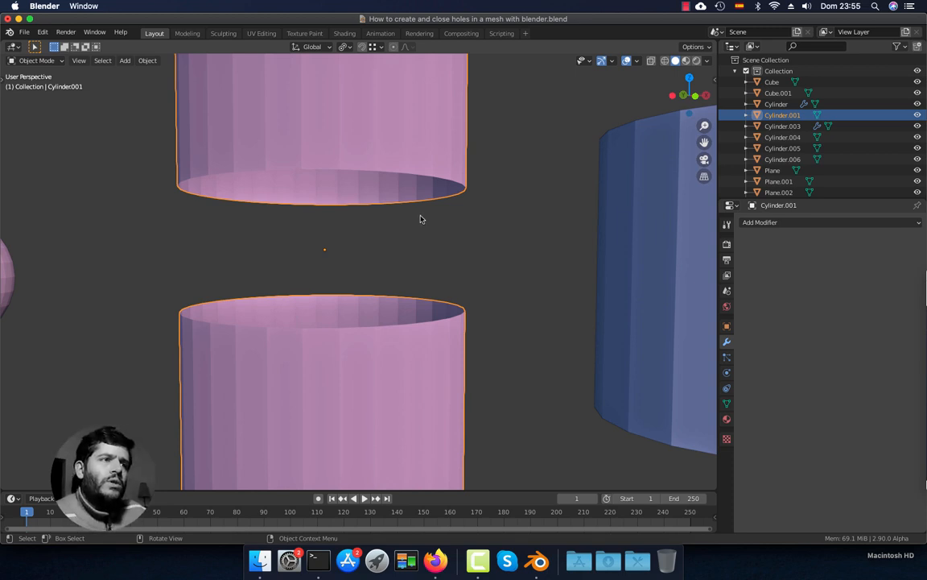
# - Enter Edit Mode on the pink cylinder and select the two open edge loops facing each other across the gap
pyautogui.press('Tab')
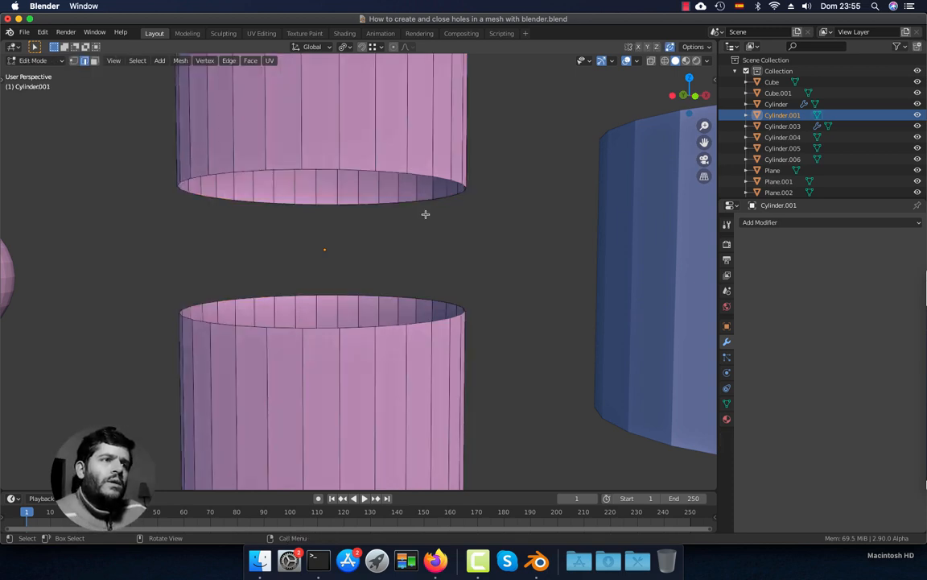
pyautogui.keyDown('alt'); pyautogui.click(387, 166); pyautogui.keyUp('alt')
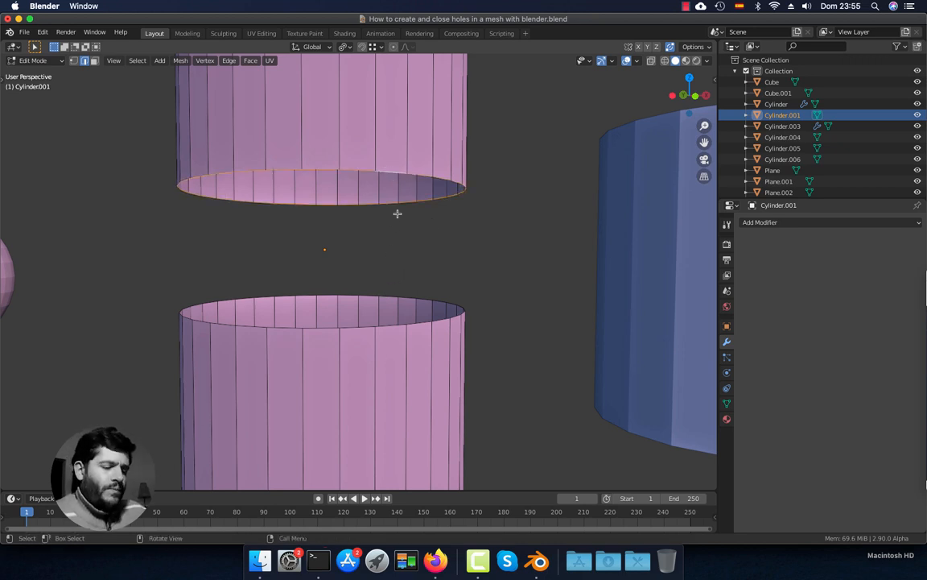
pyautogui.hotkey('alt', 'a')
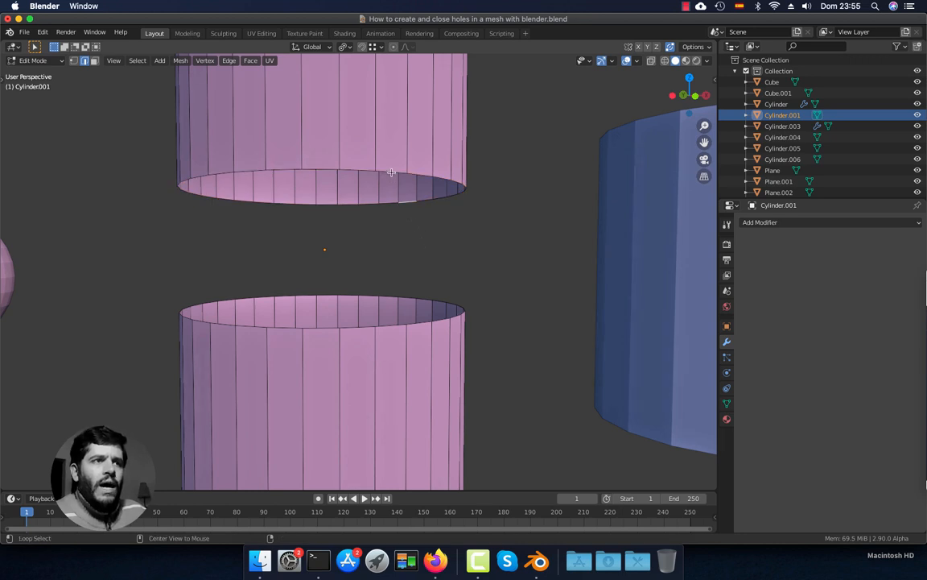
pyautogui.keyDown('alt'); pyautogui.click(390, 171); pyautogui.keyUp('alt')
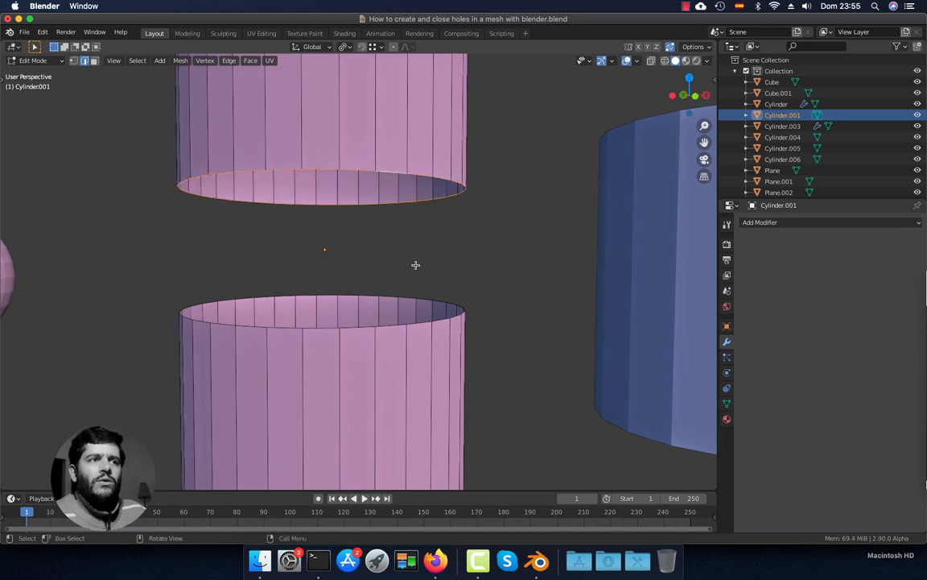
pyautogui.keyDown('alt'); pyautogui.keyDown('shift'); pyautogui.click(388, 295); pyautogui.keyUp('shift'); pyautogui.keyUp('alt')
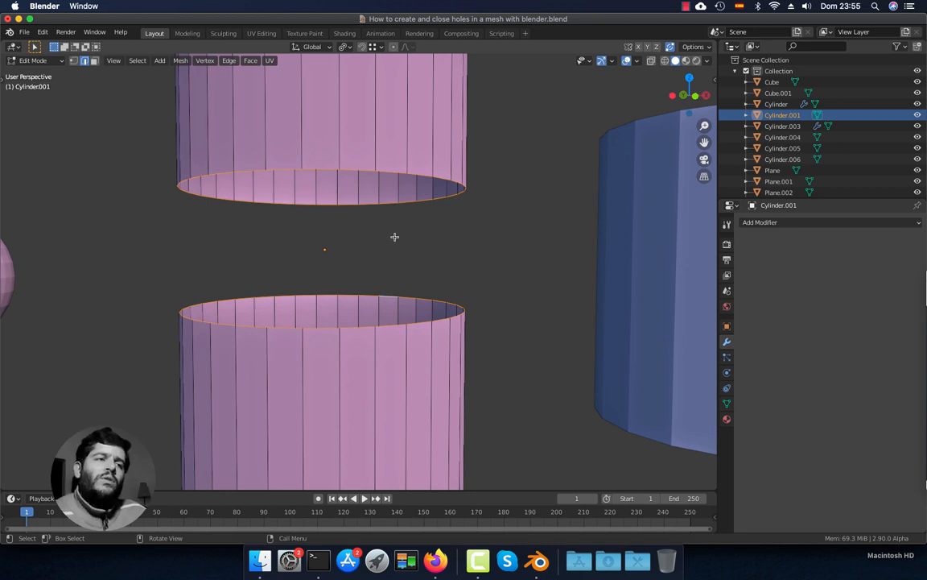
# - Connect the two selected border loops of the cylinder halves with Bridge Edge Loops
pyautogui.rightClick(450, 214)
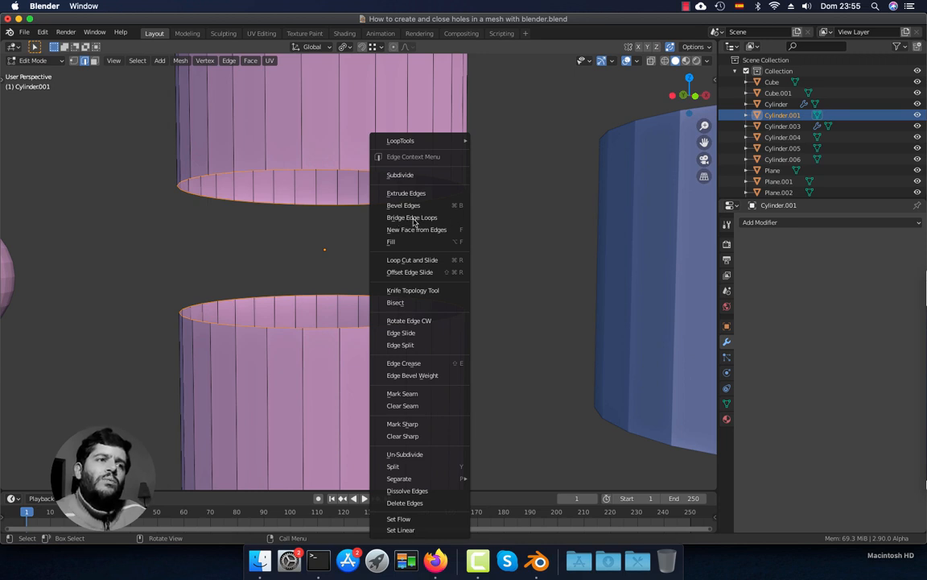
pyautogui.click(410, 218)
pyautogui.scroll(-3, 438, 243)
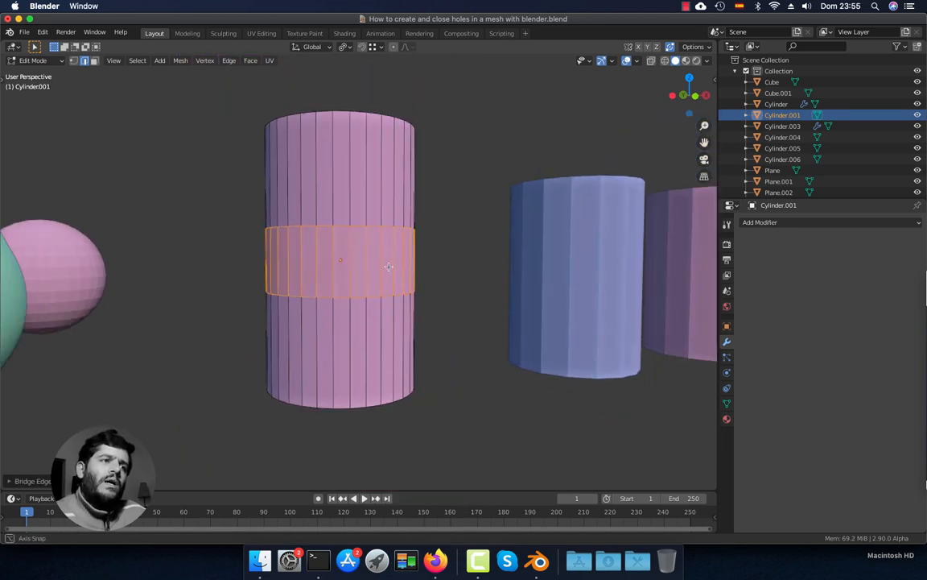
pyautogui.moveTo(388, 265); pyautogui.dragTo(371, 277, button='middle')
pyautogui.scroll(2, 371, 277)
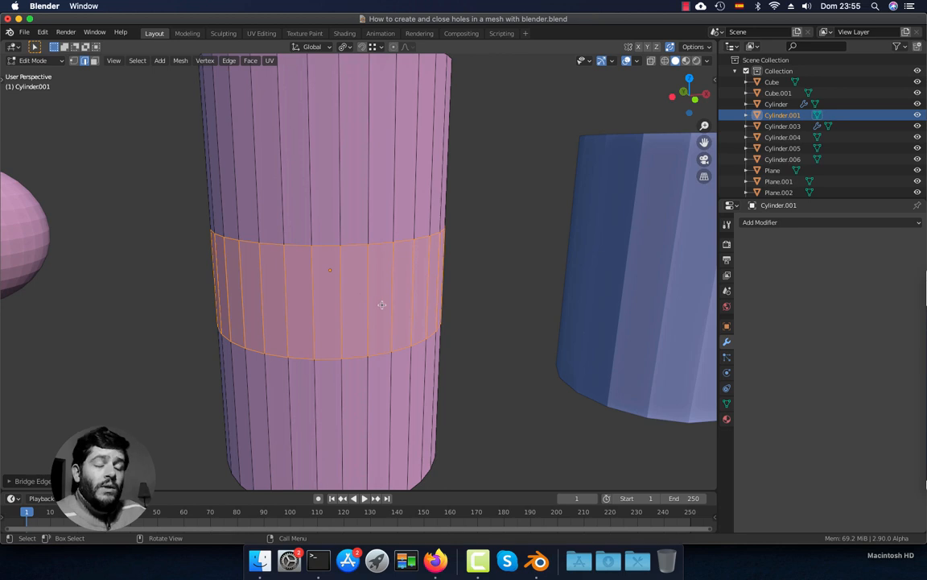
# - Undo the bridge and select the upper and the lower open edge loop of the cylinder one at a time
pyautogui.hotkey('ctrl', 'z')
pyautogui.moveTo(381, 304); pyautogui.dragTo(393, 286, button='middle')
pyautogui.scroll(1, 396, 285)
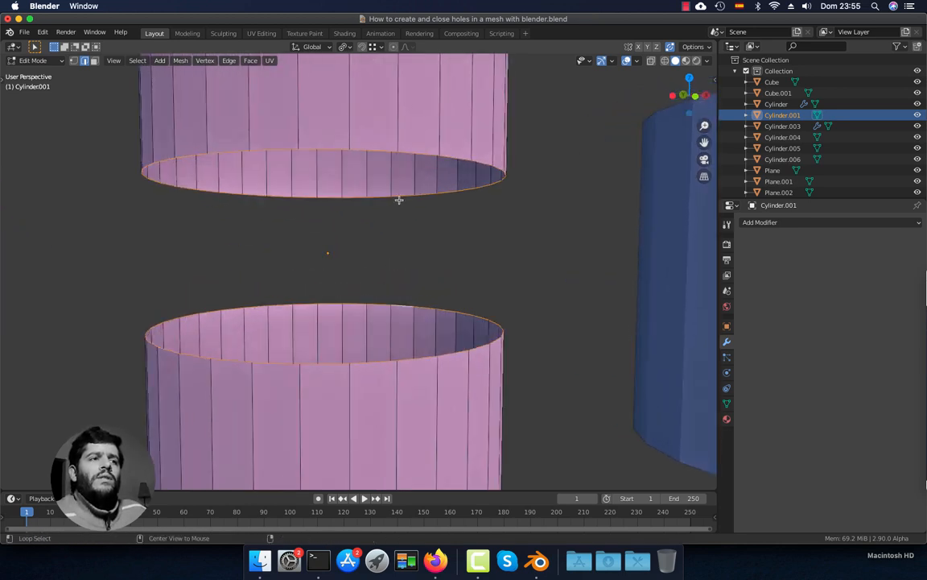
pyautogui.press('alt')
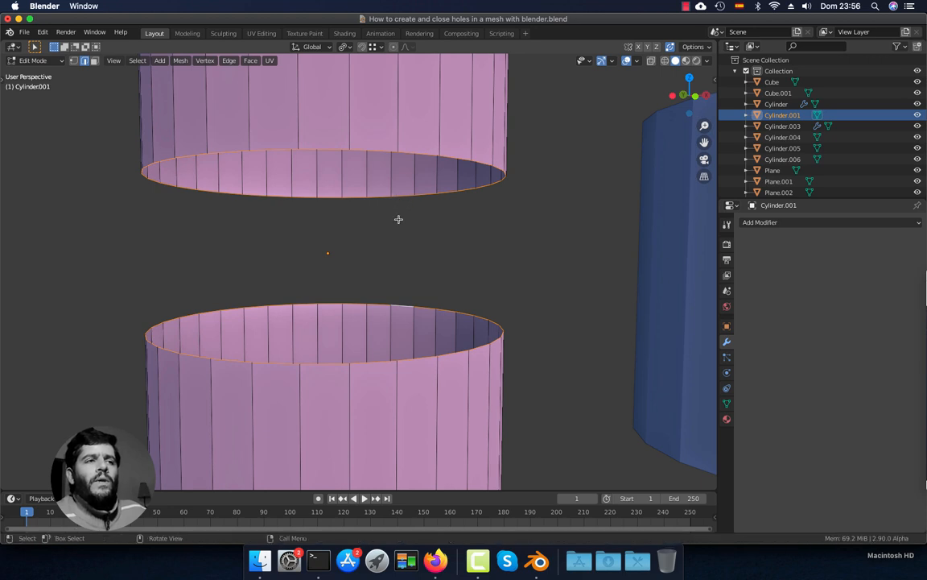
pyautogui.click(399, 219)
pyautogui.keyDown('alt'); pyautogui.click(356, 201); pyautogui.keyUp('alt')
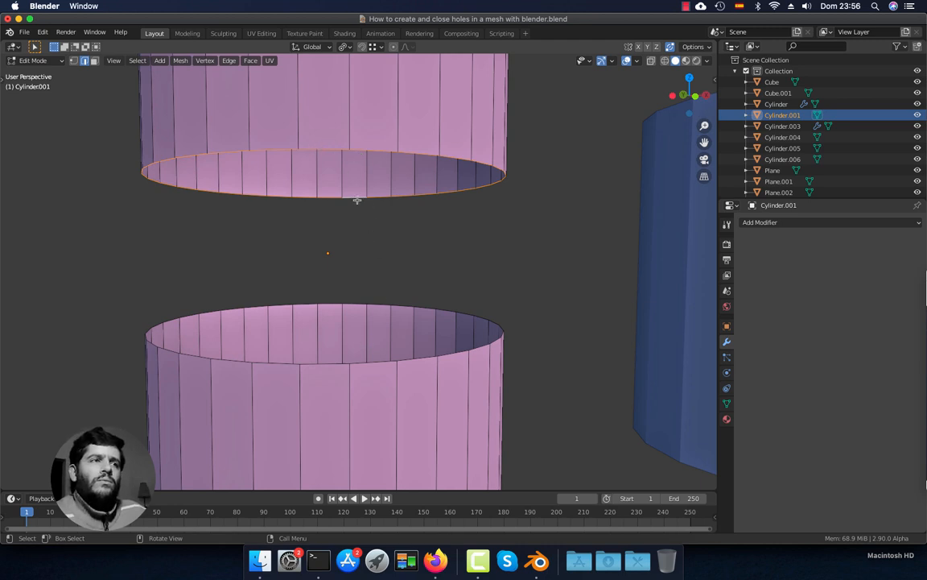
pyautogui.keyDown('alt'); pyautogui.click(333, 150); pyautogui.keyUp('alt')
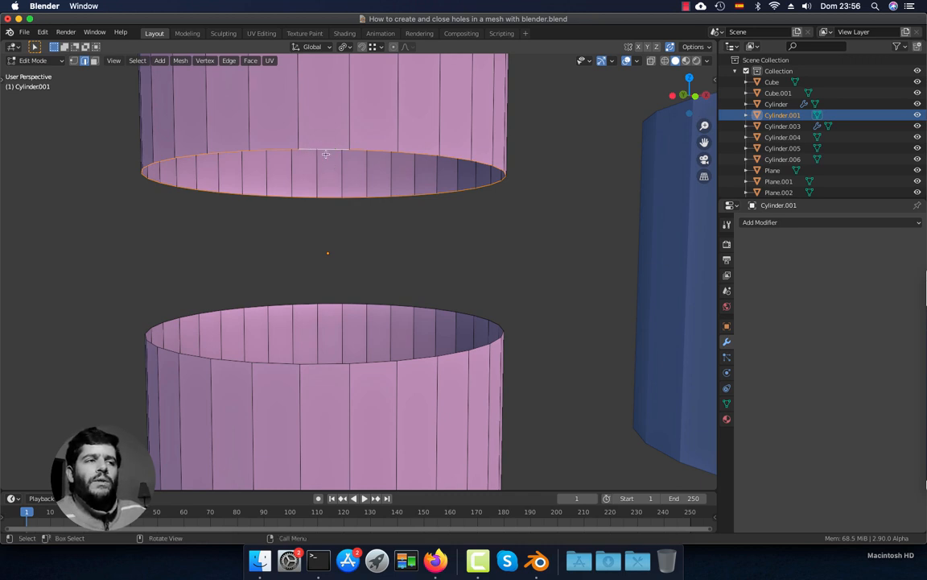
pyautogui.keyDown('alt'); pyautogui.click(355, 304); pyautogui.keyUp('alt')
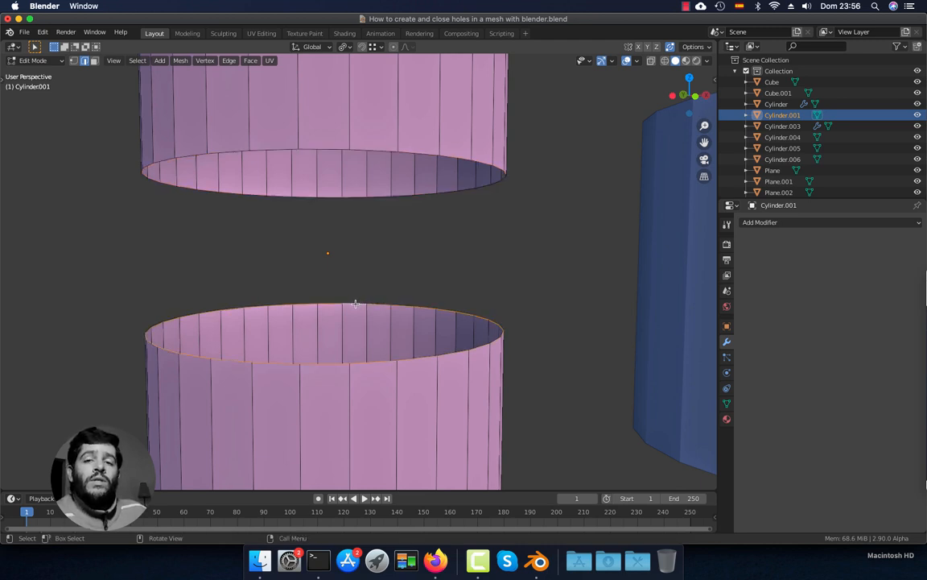
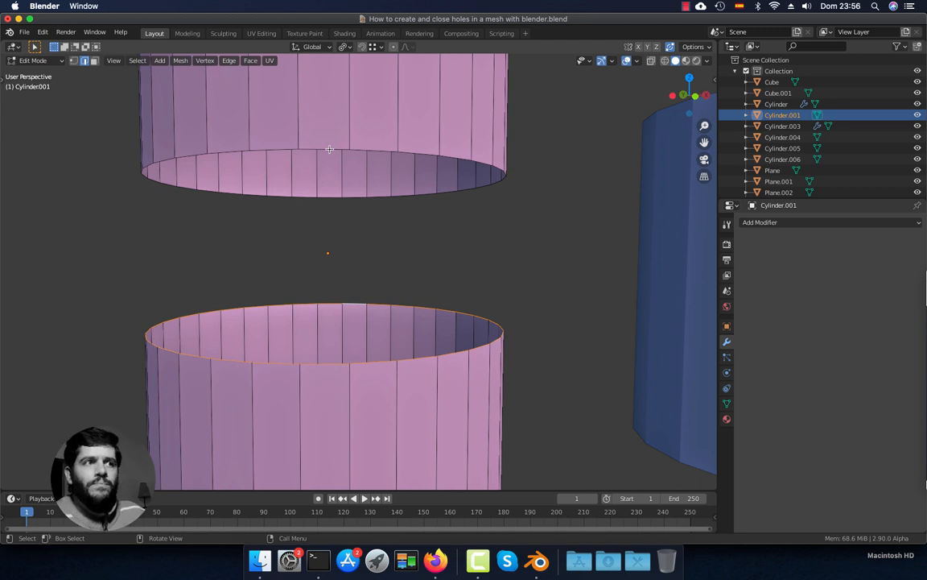
# - Add three centred vertical loop cuts at different places around the lower half of the pink cylinder
pyautogui.keyDown('shift'); pyautogui.moveTo(309, 336); pyautogui.dragTo(343, 322, button='middle'); pyautogui.keyUp('shift')
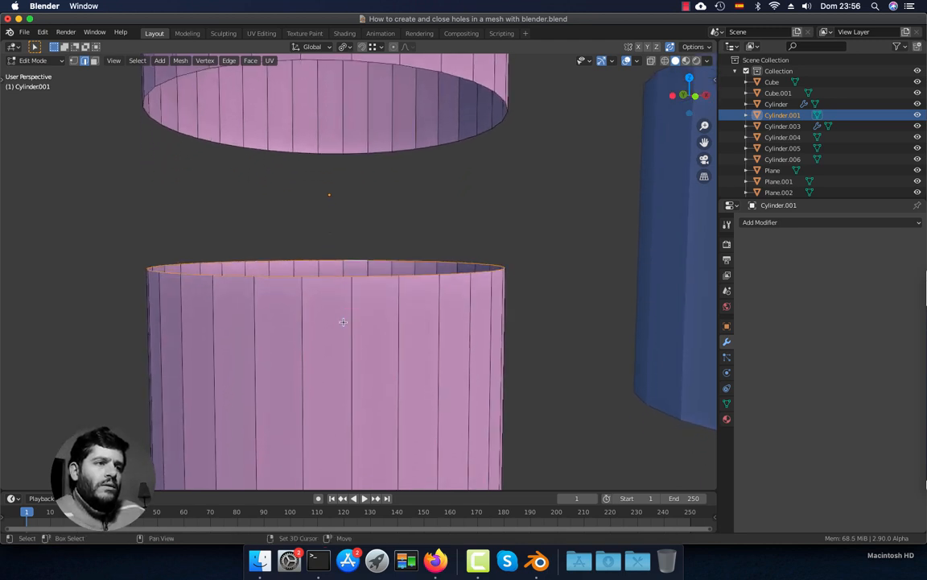
pyautogui.hotkey('ctrl', 'r')
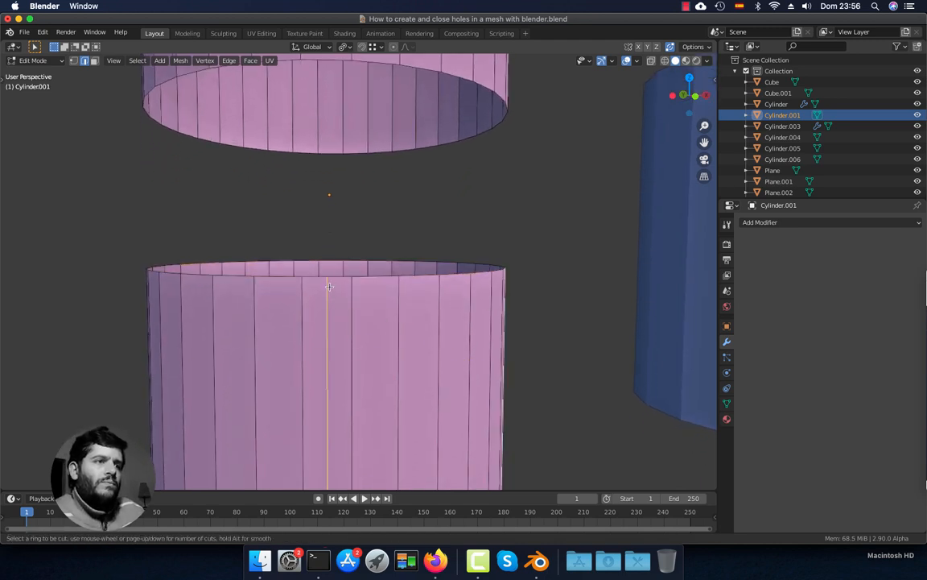
pyautogui.click(330, 286)
pyautogui.rightClick(330, 286)
pyautogui.hotkey('ctrl', 'r')
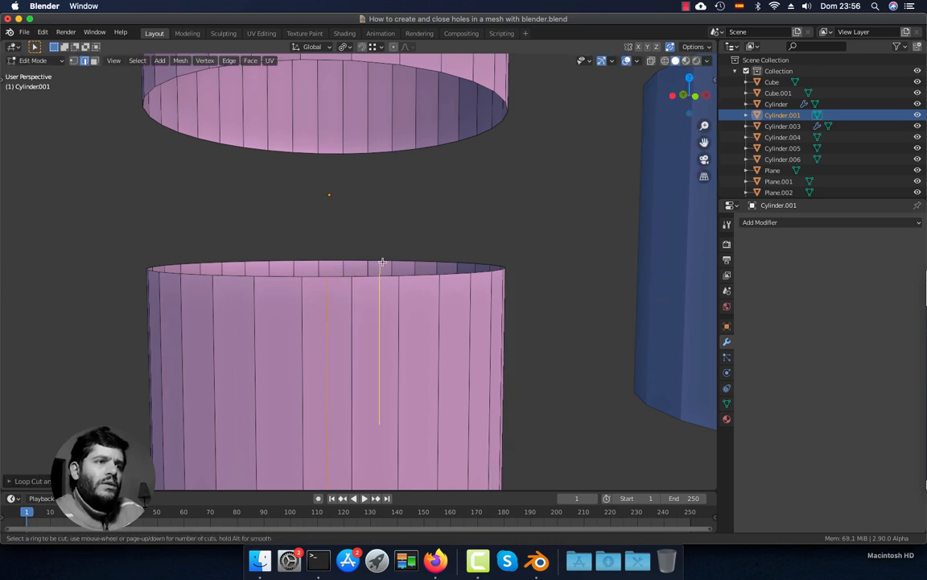
pyautogui.click(231, 281)
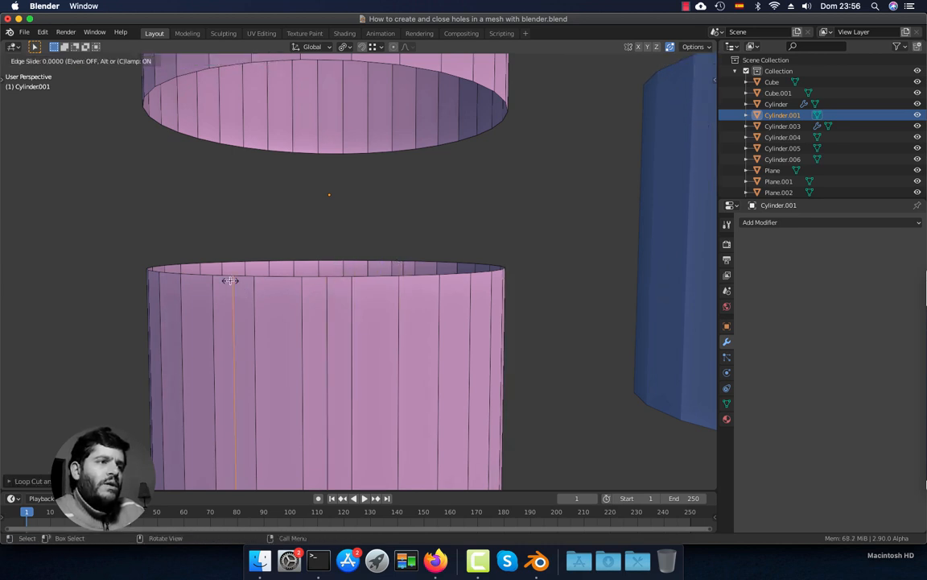
pyautogui.rightClick(231, 280)
pyautogui.hotkey('ctrl', 'r')
pyautogui.click(409, 283)
pyautogui.rightClick(411, 285)
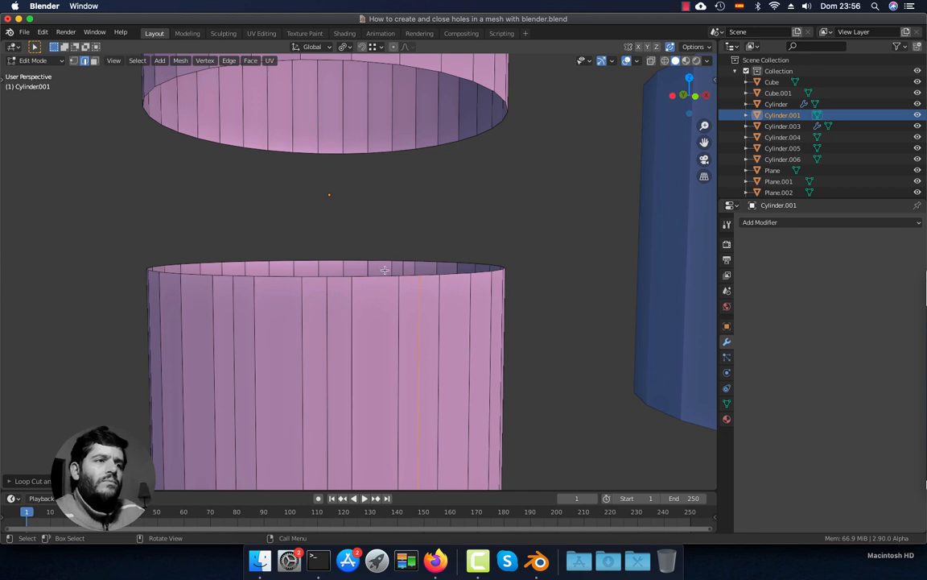
# - Select both facing open edge loops of the cylinder halves and join them with Bridge Edge Loops
pyautogui.keyDown('alt'); pyautogui.click(384, 276); pyautogui.keyUp('alt')
pyautogui.keyDown('alt'); pyautogui.keyDown('shift'); pyautogui.click(385, 153); pyautogui.keyUp('shift'); pyautogui.keyUp('alt')
pyautogui.moveTo(411, 192); pyautogui.dragTo(403, 252, button='middle')
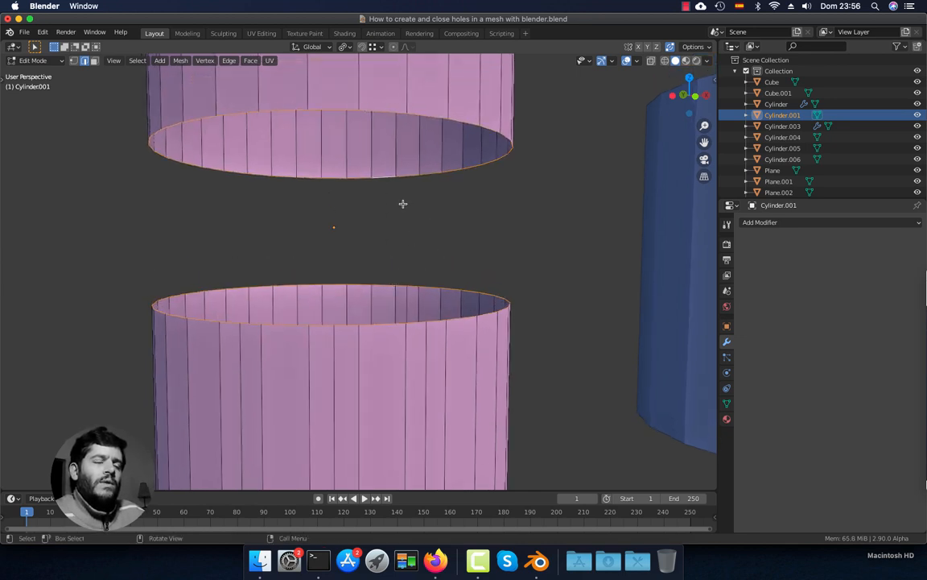
pyautogui.rightClick(524, 185)
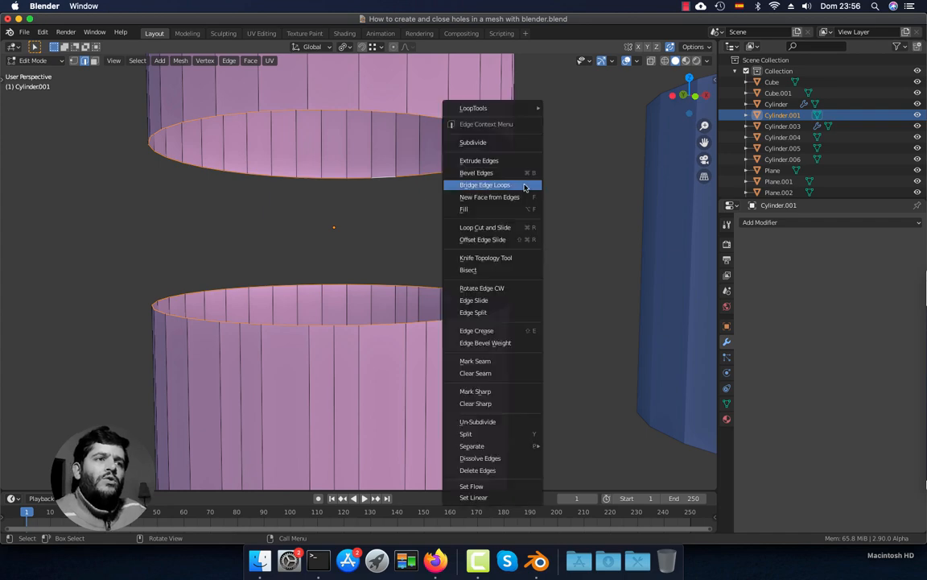
pyautogui.click(521, 185)
pyautogui.scroll(-4, 373, 252)
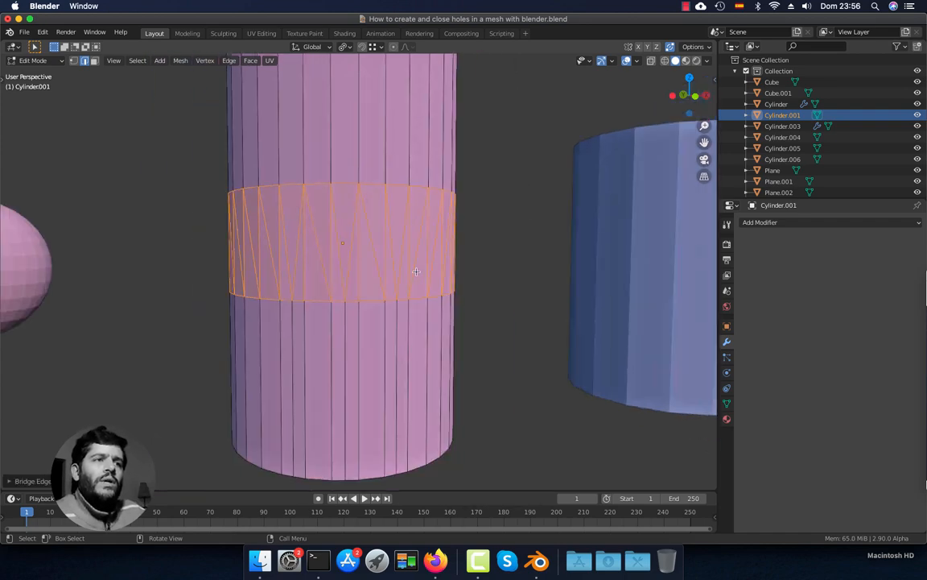
pyautogui.moveTo(375, 245); pyautogui.dragTo(353, 270, button='middle')
pyautogui.scroll(1, 355, 274)
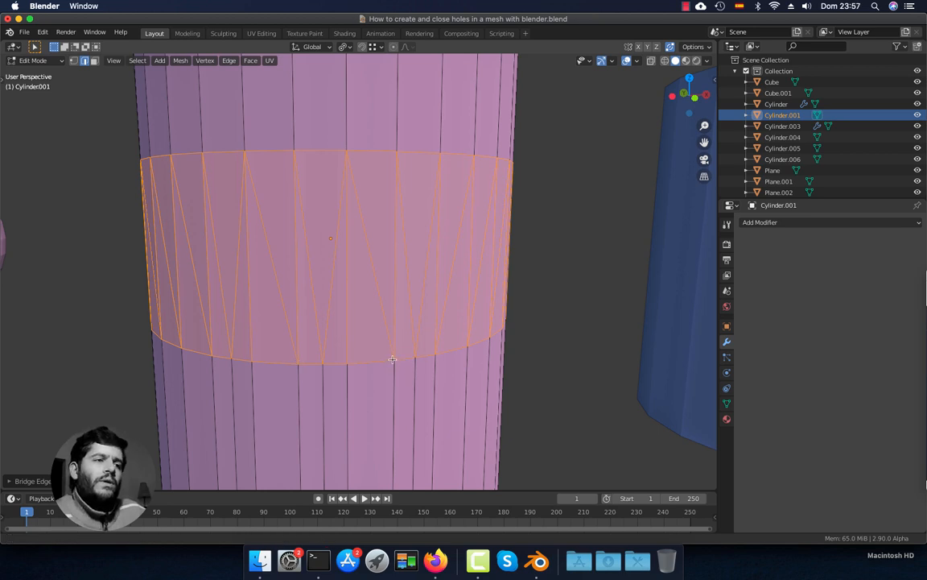
pyautogui.keyDown('shift'); pyautogui.moveTo(397, 361); pyautogui.dragTo(371, 326, button='middle'); pyautogui.keyUp('shift')
pyautogui.scroll(-2, 505, 335)
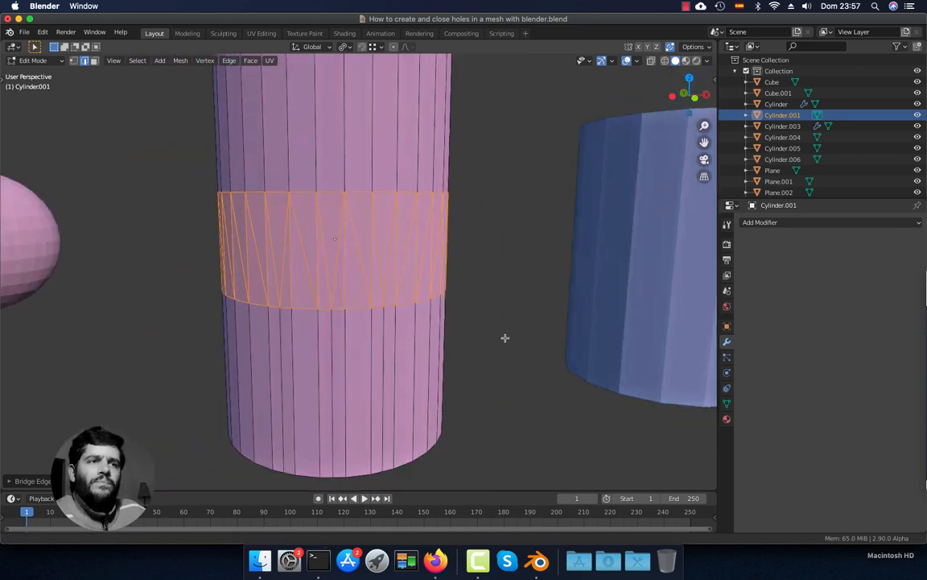
# - Leave mesh editing on the bridged pink cylinder and examine the three open-topped cylinders beside it
pyautogui.keyDown('shift'); pyautogui.moveTo(505, 337); pyautogui.dragTo(435, 348, button='middle'); pyautogui.keyUp('shift')
pyautogui.press('Tab')
pyautogui.scroll(-2, 499, 338)
pyautogui.scroll(-4, 422, 348)
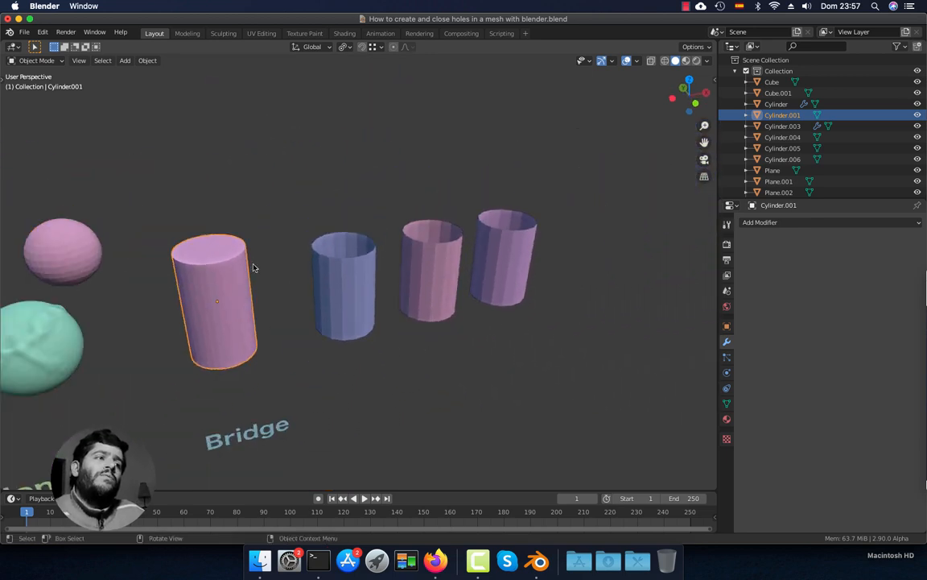
pyautogui.scroll(3, 250, 304)
pyautogui.scroll(1, 244, 306)
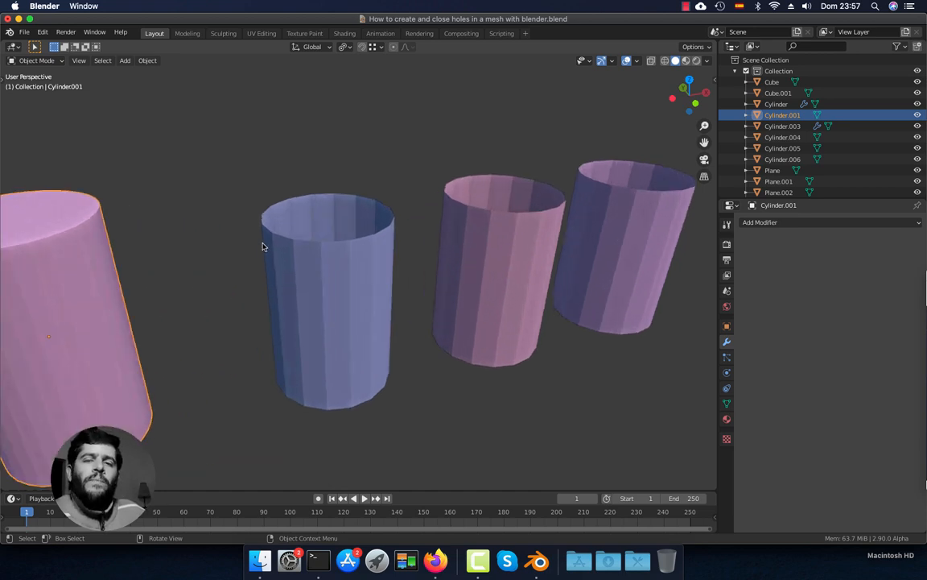
pyautogui.scroll(1, 270, 220)
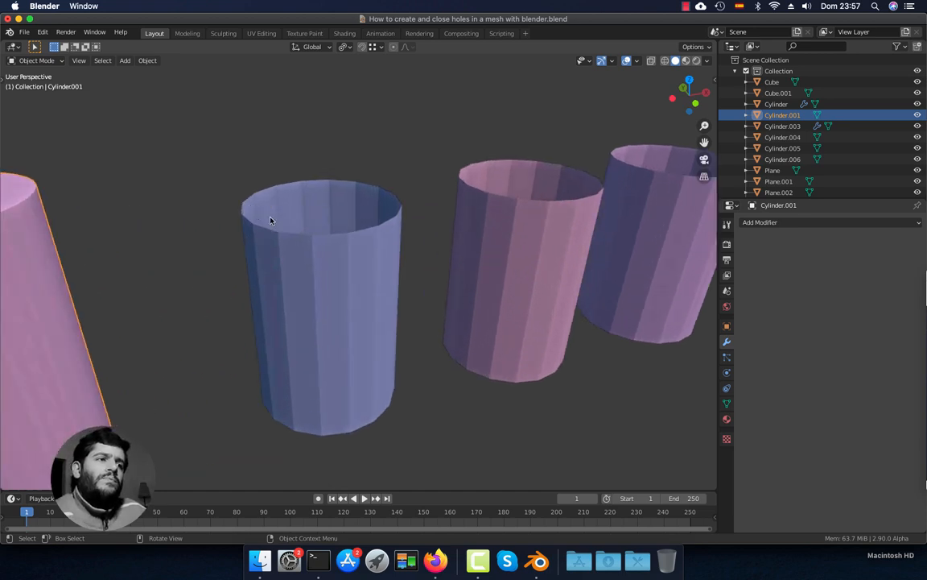
pyautogui.scroll(-10, 289, 232)
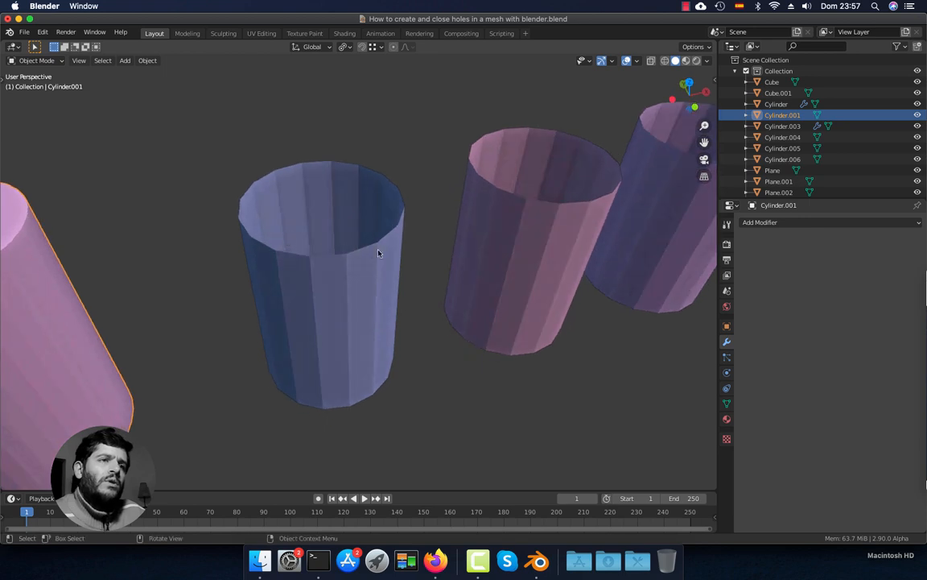
pyautogui.scroll(10, 326, 271)
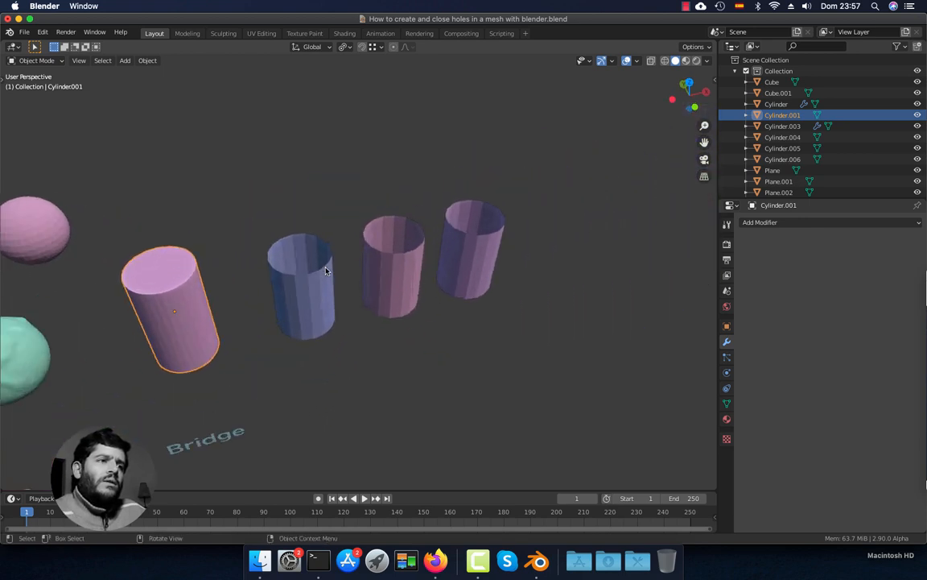
pyautogui.scroll(-3, 337, 298)
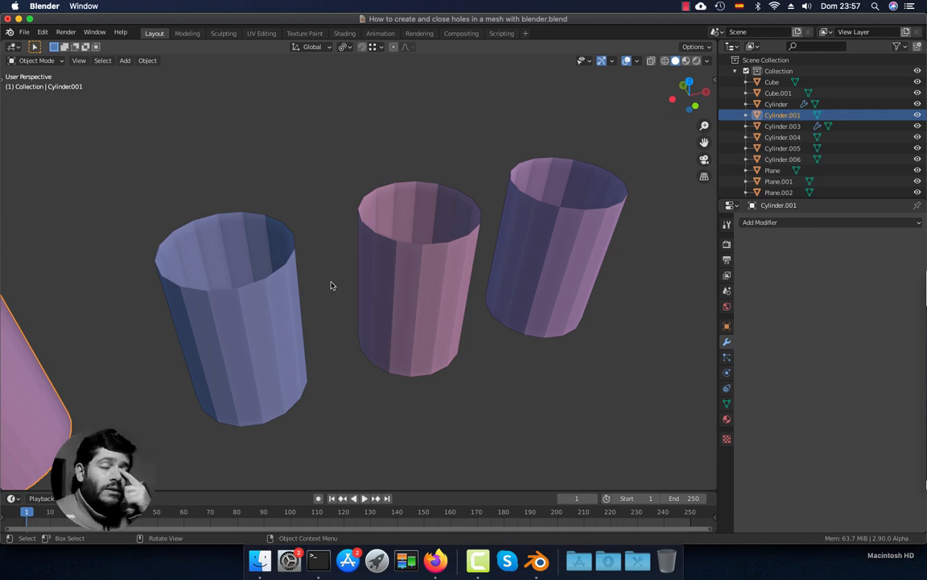
# - Select the blue, pink and purple open-topped cylinders one at a time, finishing with the blue one selected
pyautogui.click(290, 269)
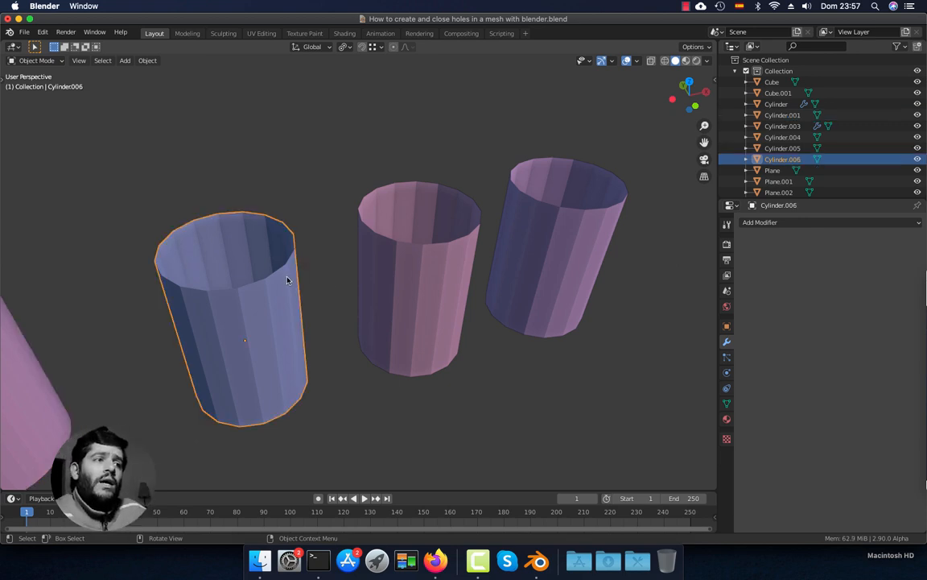
pyautogui.click(432, 264)
pyautogui.click(550, 263)
pyautogui.click(440, 288)
pyautogui.click(290, 298)
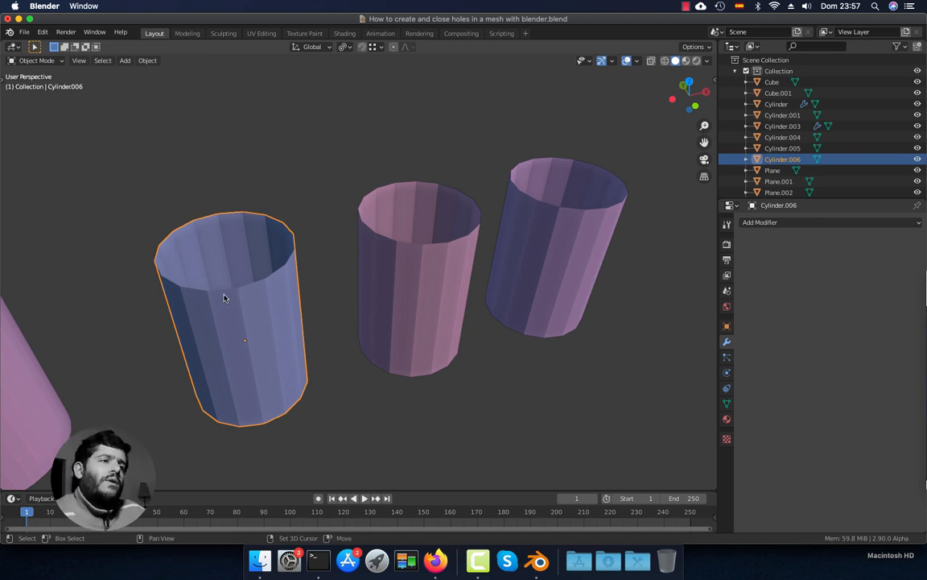
# - Select the upper open edge loop of the blue cylinder in Edit Mode and fill it with a single face
pyautogui.keyDown('shift'); pyautogui.moveTo(223, 295); pyautogui.dragTo(356, 260, button='middle'); pyautogui.keyUp('shift')
pyautogui.scroll(4, 329, 291)
pyautogui.scroll(3, 344, 283)
pyautogui.press('Tab')
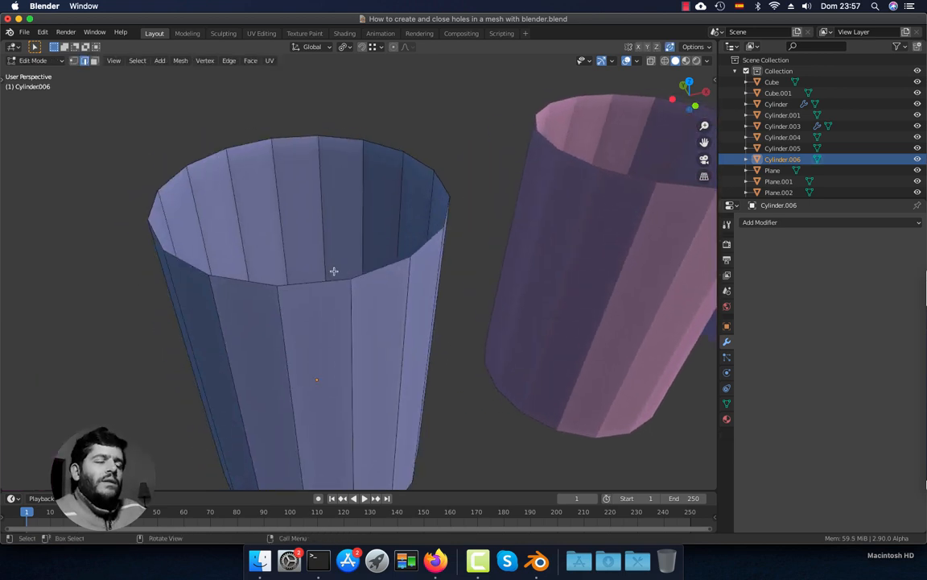
pyautogui.keyDown('alt'); pyautogui.click(288, 142); pyautogui.keyUp('alt')
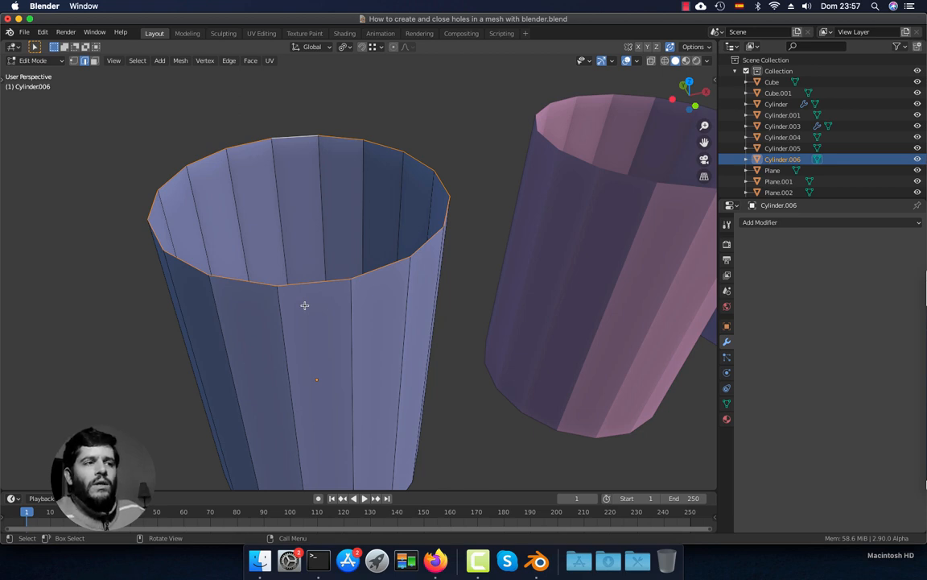
pyautogui.click(347, 131)
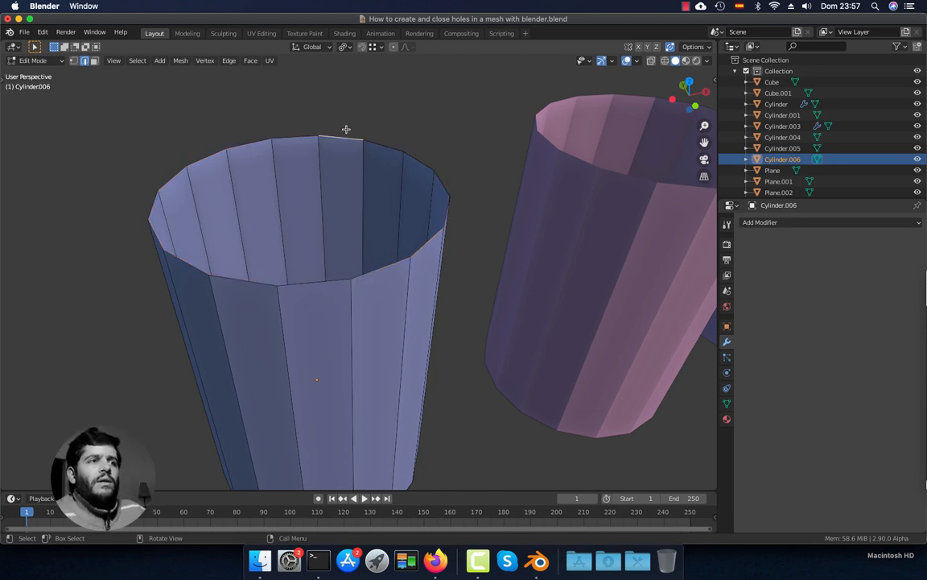
pyautogui.keyDown('alt'); pyautogui.click(302, 137); pyautogui.keyUp('alt')
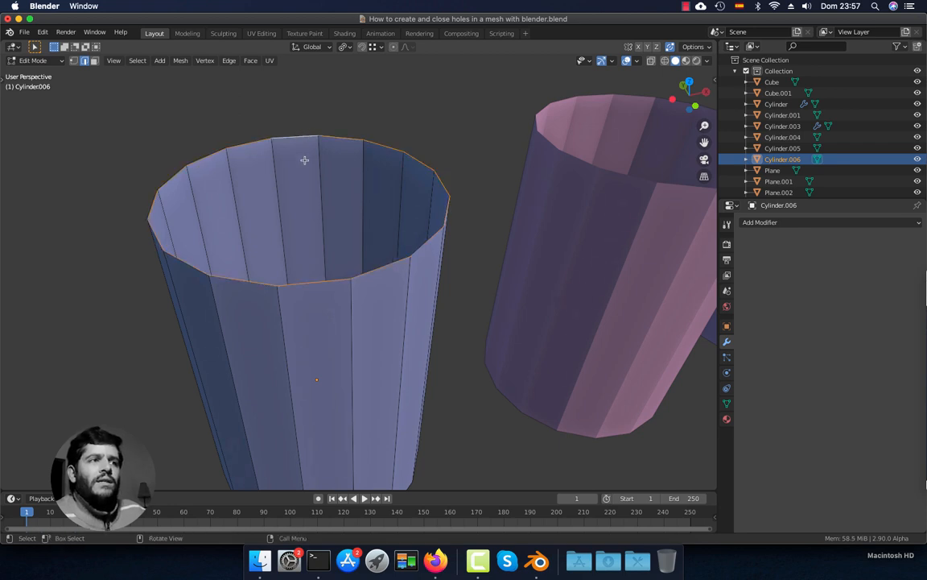
pyautogui.press('f')
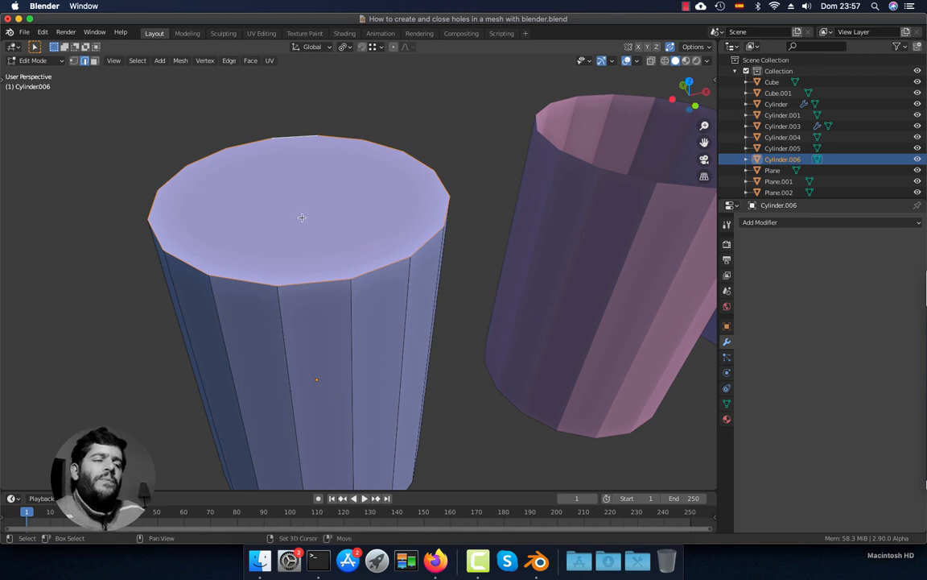
pyautogui.keyDown('shift'); pyautogui.moveTo(302, 217); pyautogui.dragTo(300, 219, button='middle'); pyautogui.keyUp('shift')
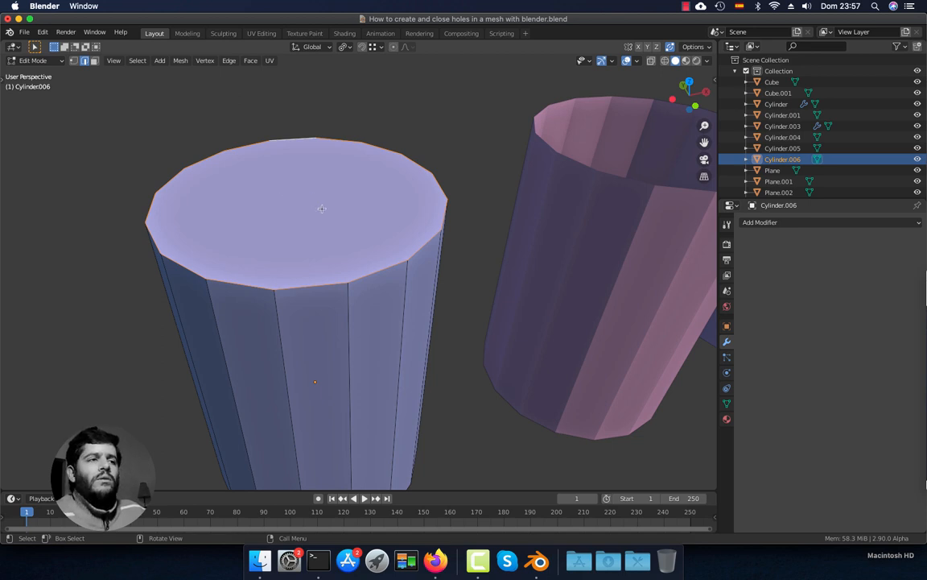
# - Return to Object Mode and add a Subdivision Surface modifier to the blue cylinder with viewport level 3
pyautogui.press('Tab')
pyautogui.moveTo(354, 240); pyautogui.dragTo(378, 251, button='middle')
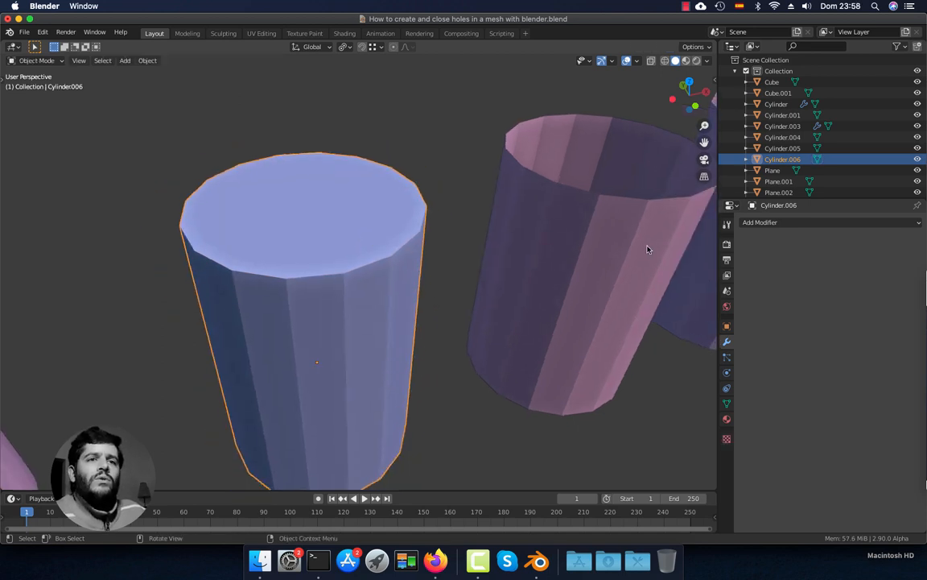
pyautogui.click(760, 222)
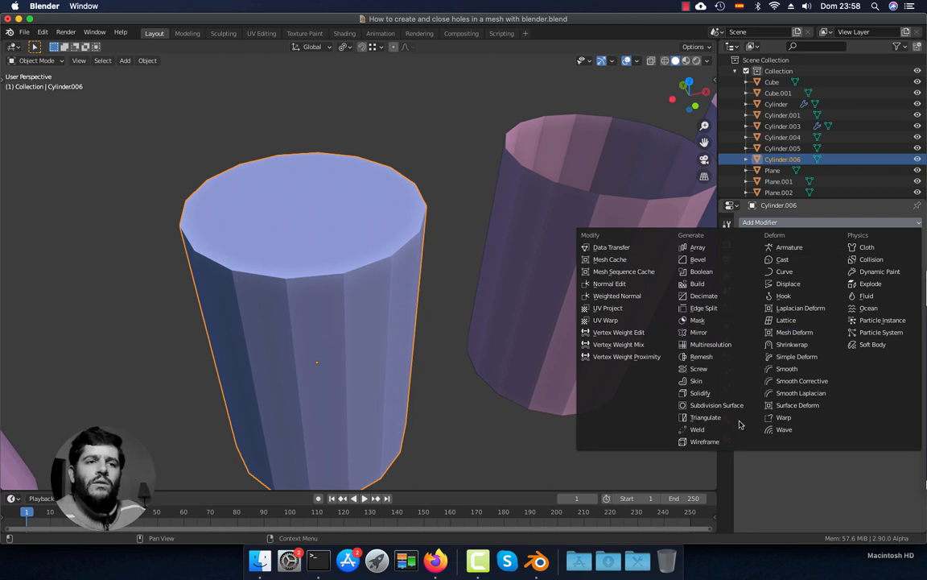
pyautogui.click(717, 404)
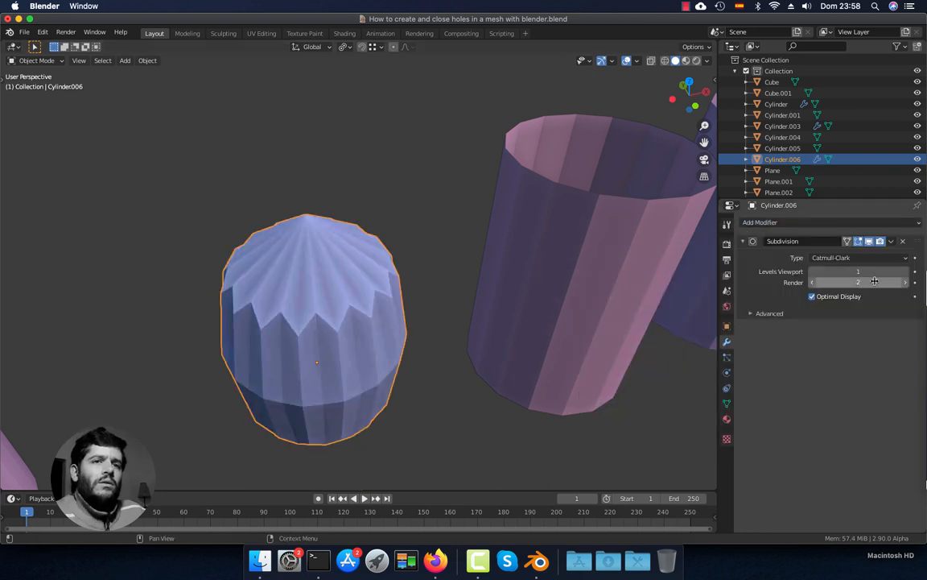
pyautogui.click(905, 272)
pyautogui.click(906, 272)
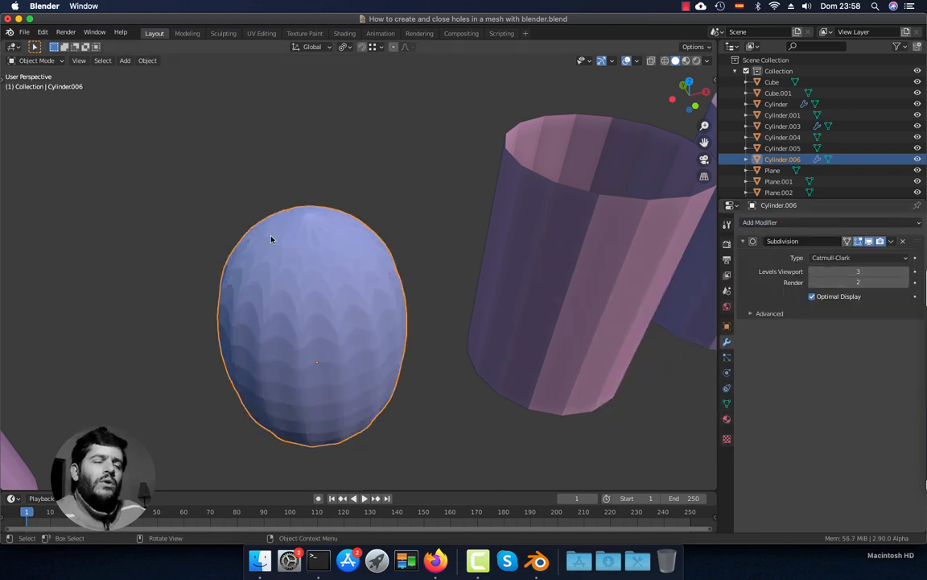
# - Extrude the upper open edge loop of the middle pink cylinder and scale it inward to leave a small central hole
pyautogui.keyDown('shift'); pyautogui.moveTo(501, 286); pyautogui.dragTo(282, 319, button='middle'); pyautogui.keyUp('shift')
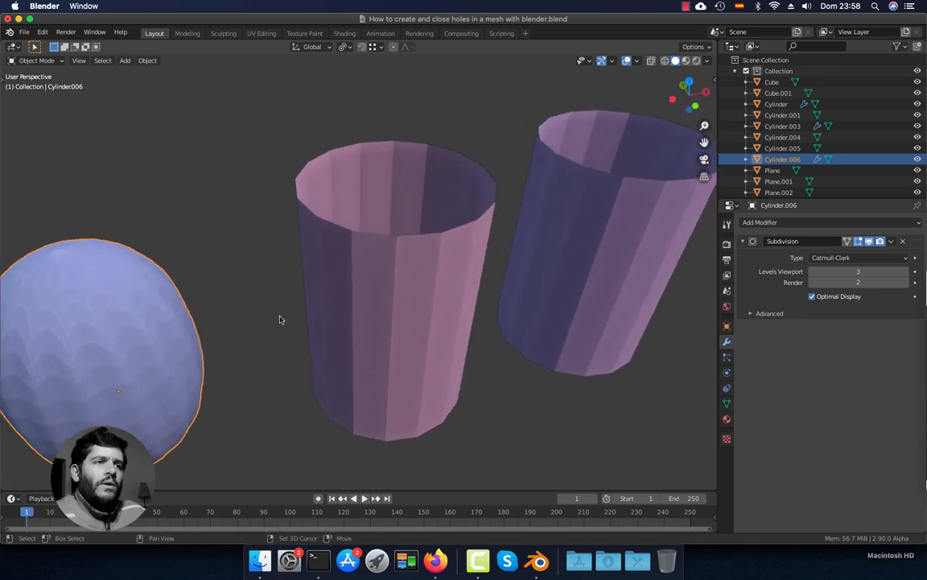
pyautogui.click(463, 292)
pyautogui.scroll(4, 427, 302)
pyautogui.press('Tab')
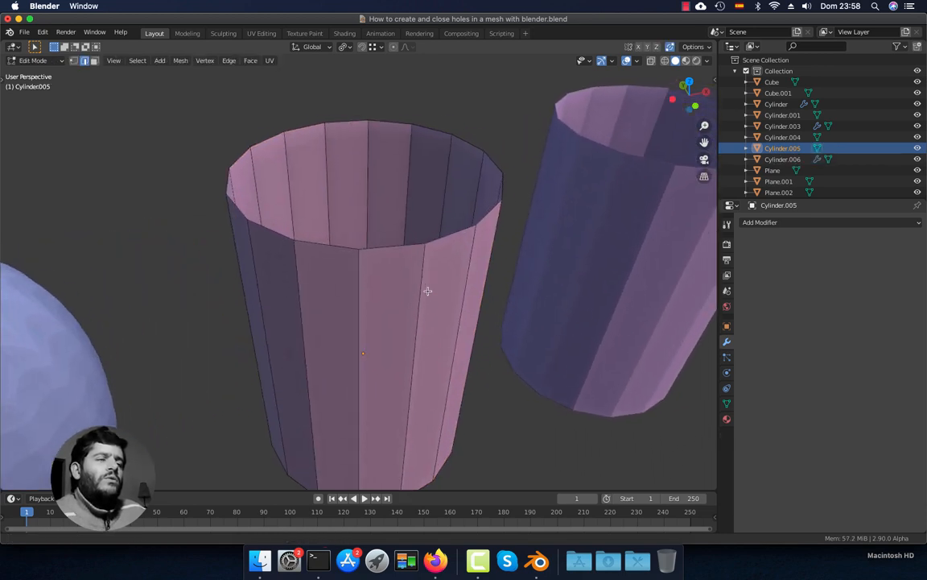
pyautogui.keyDown('alt'); pyautogui.click(382, 252); pyautogui.keyUp('alt')
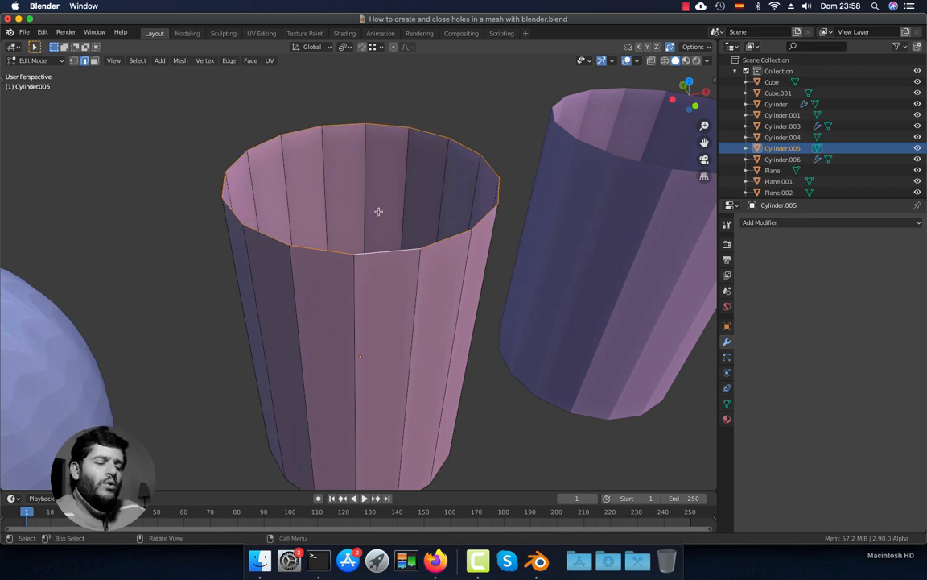
pyautogui.press('g')
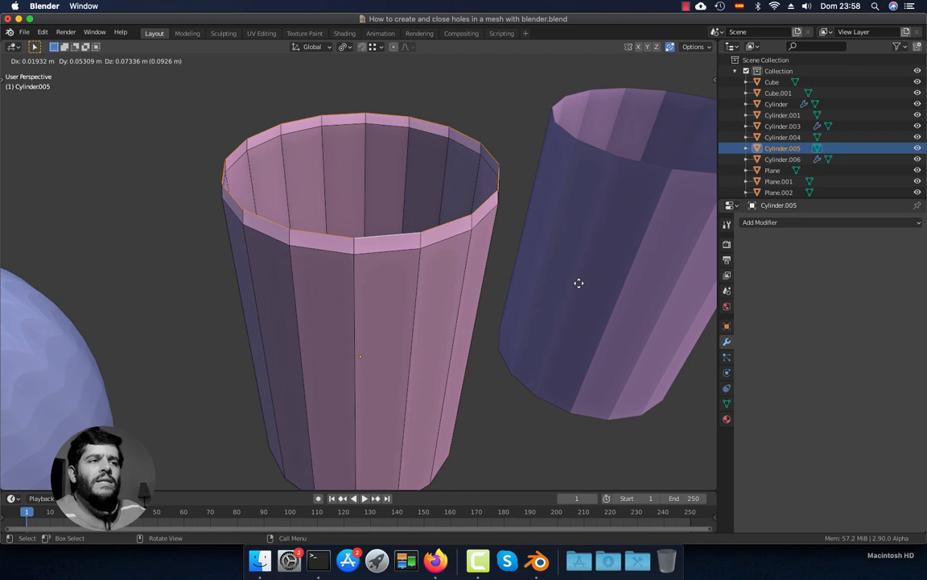
pyautogui.press('Escape')
pyautogui.press('s')
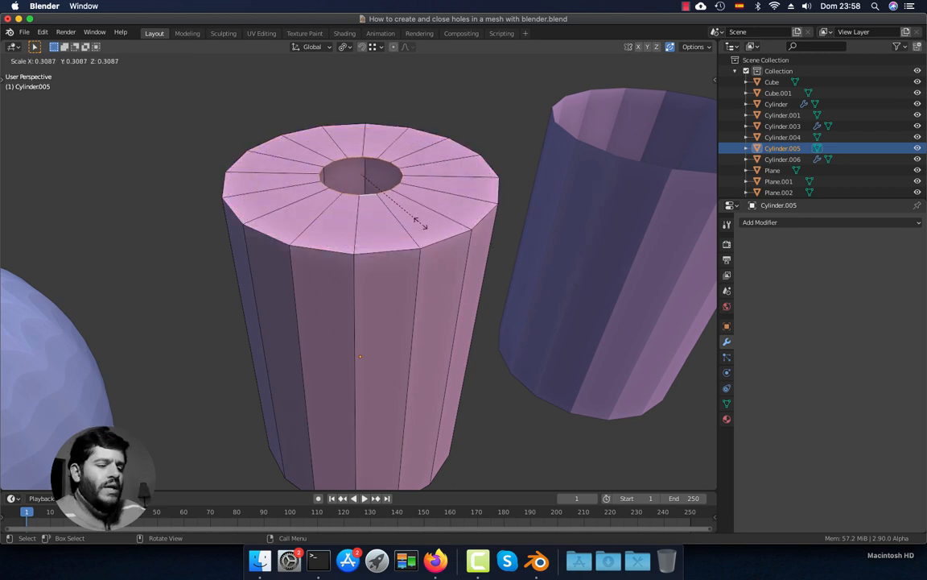
pyautogui.click(406, 214)
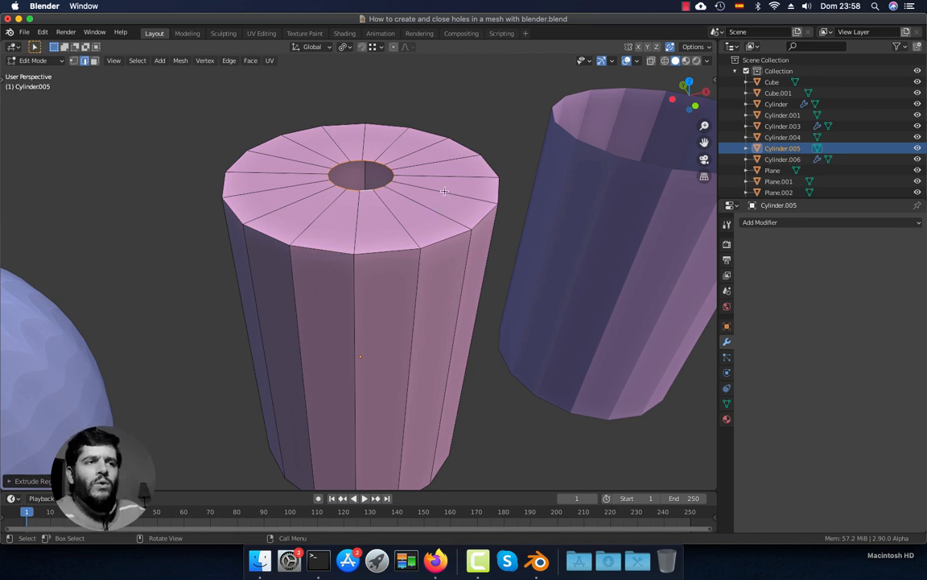
# - Merge the pink cylinder's inner edge loop at its center to close the hole, and return to Object Mode
pyautogui.press('m')
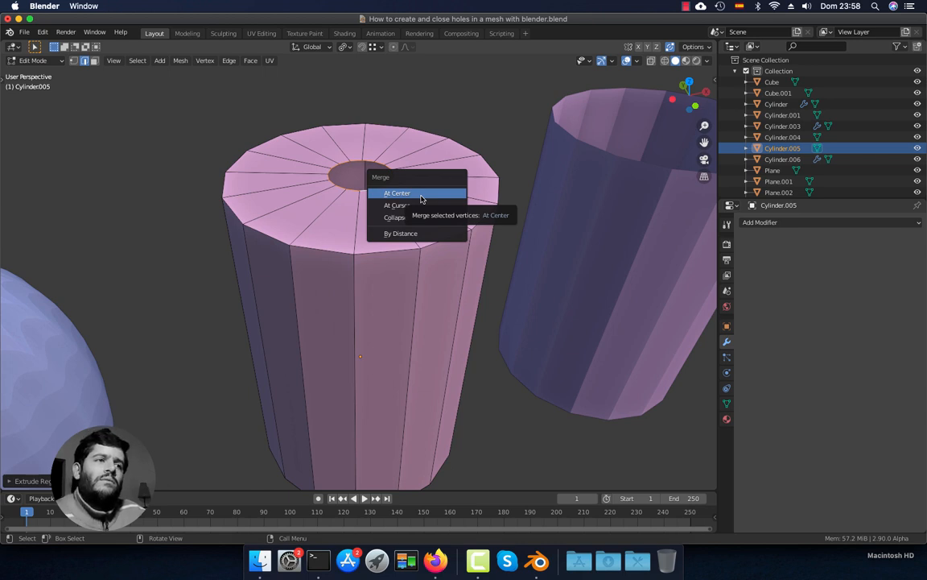
pyautogui.click(421, 194)
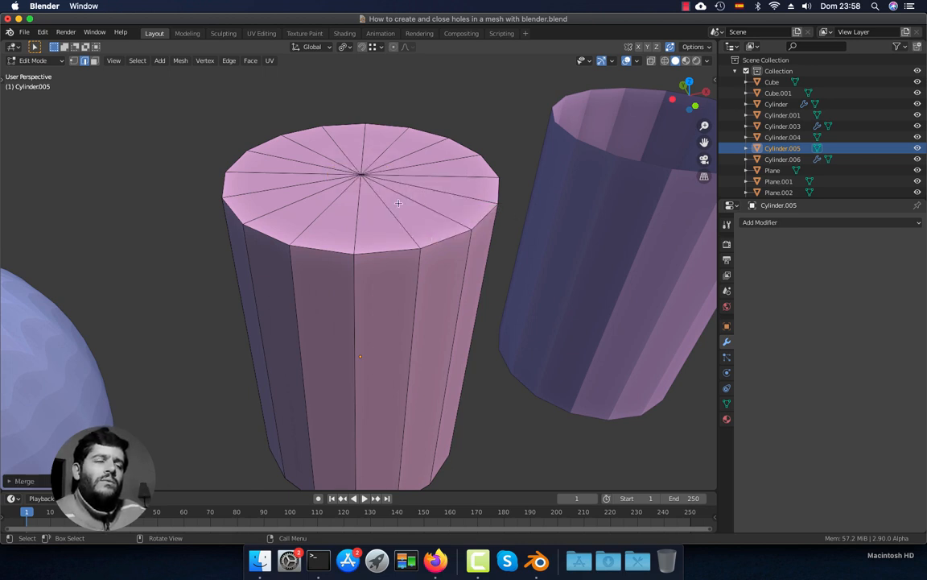
pyautogui.moveTo(379, 201); pyautogui.dragTo(381, 256, button='middle')
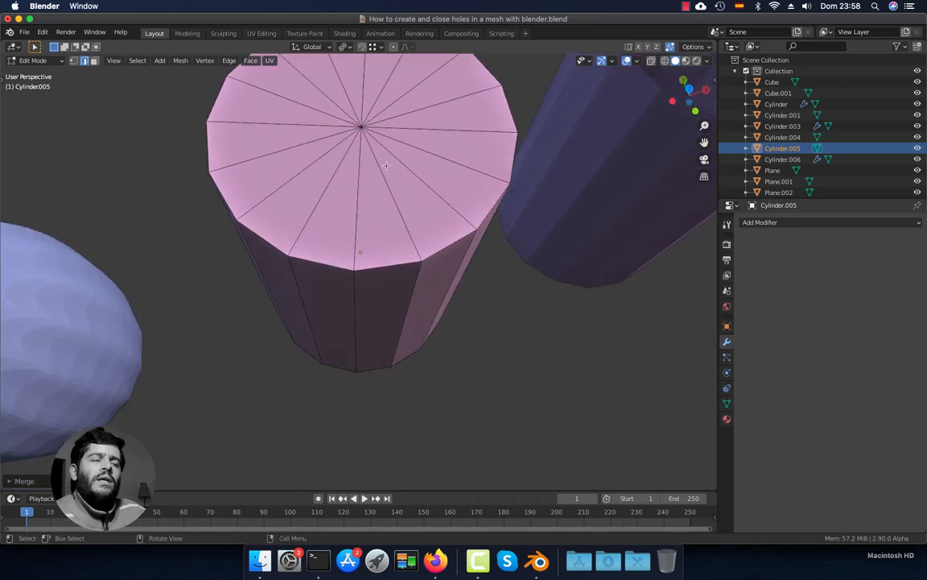
pyautogui.keyDown('shift'); pyautogui.moveTo(375, 113); pyautogui.dragTo(369, 163, button='middle'); pyautogui.keyUp('shift')
pyautogui.moveTo(372, 202); pyautogui.dragTo(428, 269, button='middle')
pyautogui.press('Tab')
# - On the purple cylinder's upper rim, select two far-side edges separated by one edge and fill between them with a face
pyautogui.click(487, 254)
pyautogui.keyDown('shift'); pyautogui.moveTo(487, 251); pyautogui.dragTo(395, 295, button='middle'); pyautogui.keyUp('shift')
pyautogui.scroll(2, 402, 273)
pyautogui.scroll(1, 397, 296)
pyautogui.press('Tab')
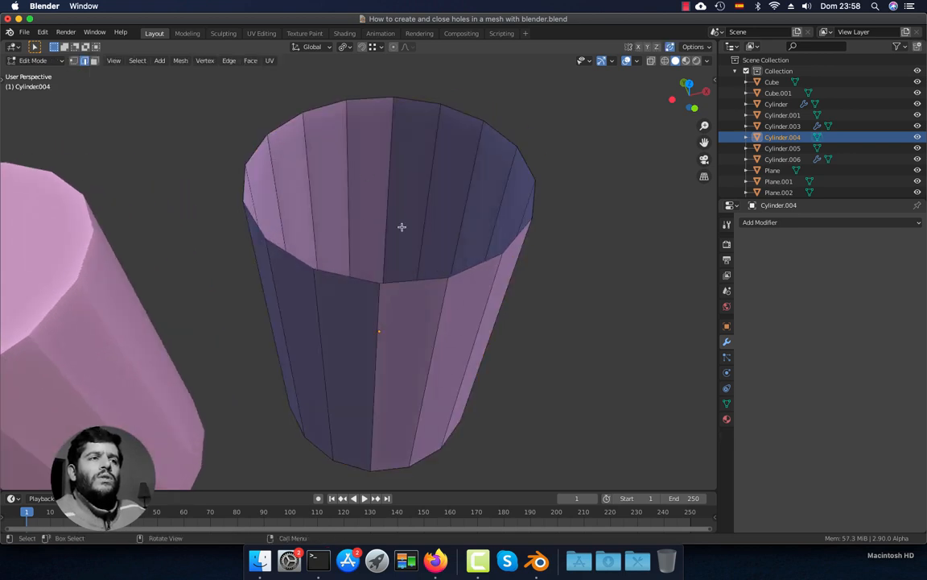
pyautogui.moveTo(421, 195); pyautogui.dragTo(393, 227, button='middle')
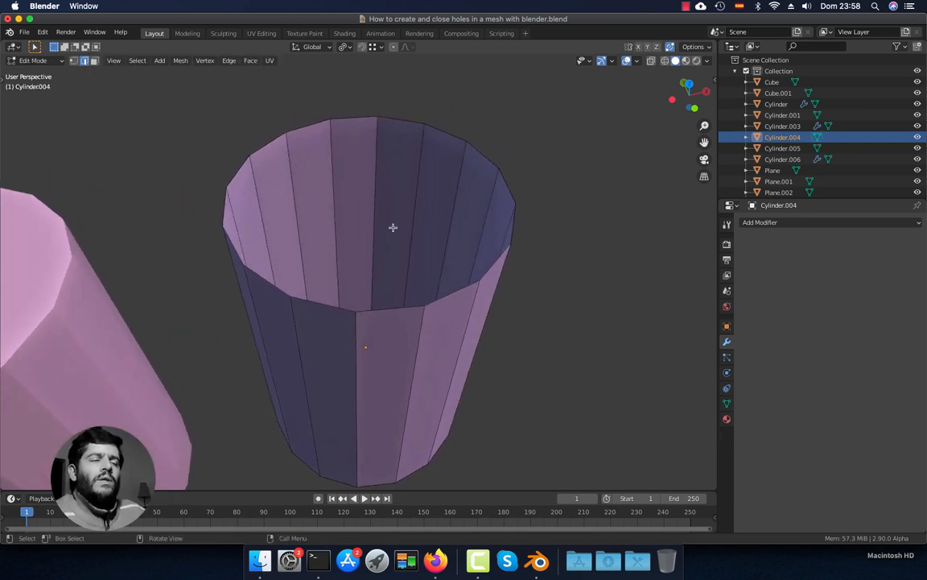
pyautogui.click(321, 124)
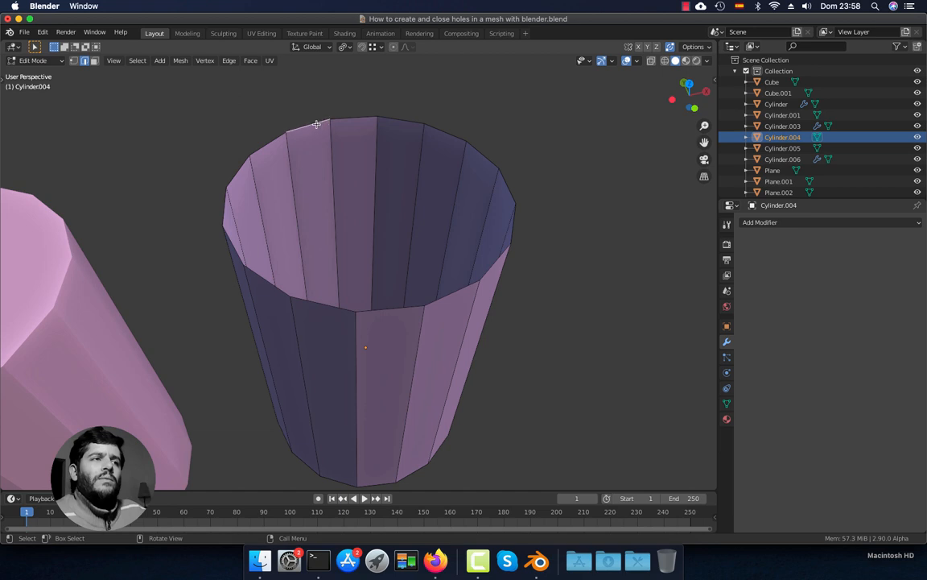
pyautogui.keyDown('shift'); pyautogui.click(394, 120); pyautogui.keyUp('shift')
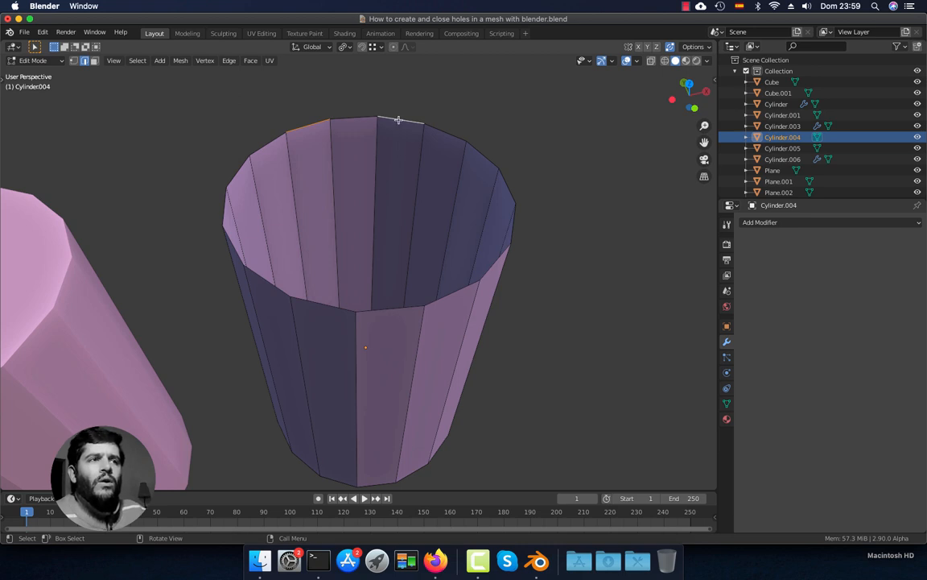
pyautogui.click(317, 106)
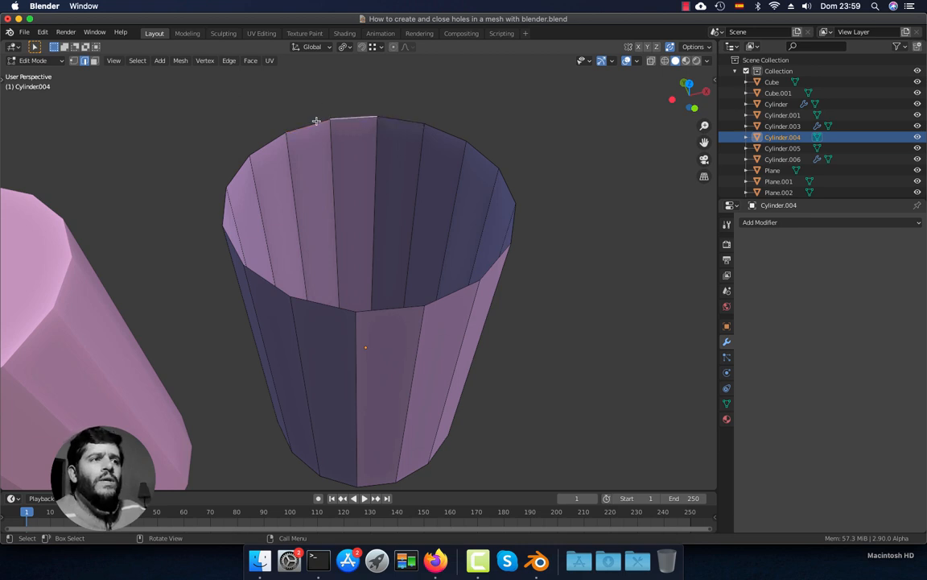
pyautogui.click(314, 123)
pyautogui.keyDown('shift'); pyautogui.click(398, 120); pyautogui.keyUp('shift')
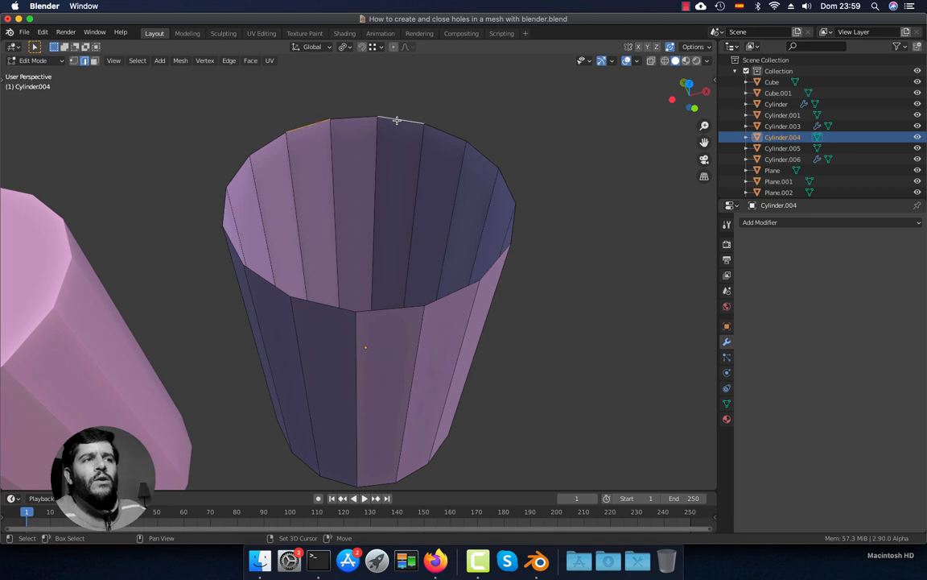
pyautogui.press('f')
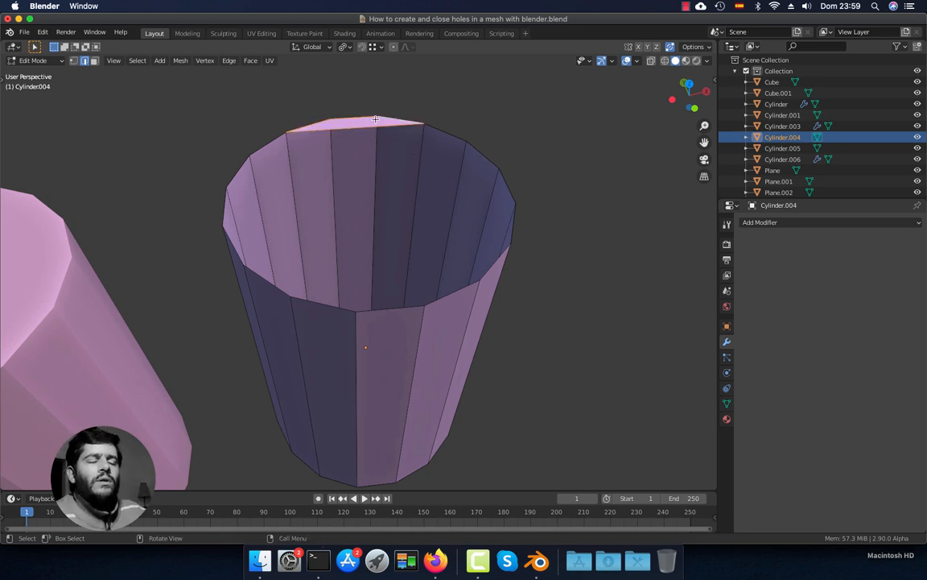
pyautogui.moveTo(375, 120); pyautogui.dragTo(360, 135, button='middle')
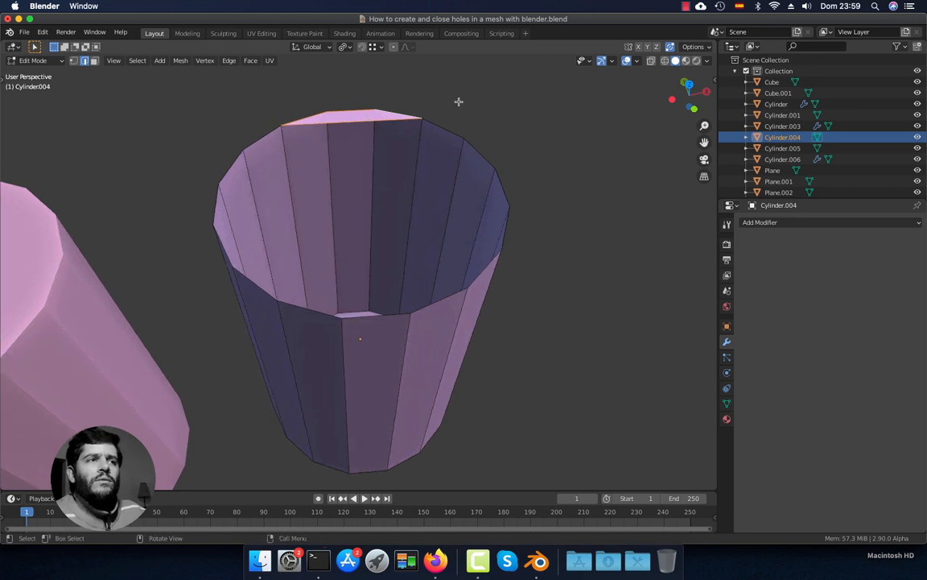
# - Close the rest of the purple cylinder's upper opening with parallel strip faces spanning opposite rim edges
pyautogui.click(443, 124)
pyautogui.click(354, 120)
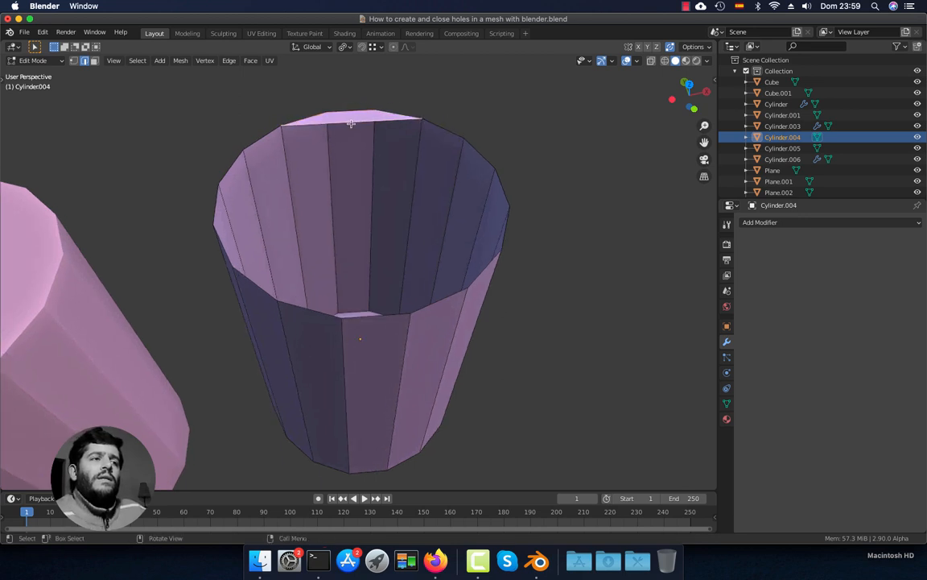
pyautogui.moveTo(347, 127); pyautogui.dragTo(351, 186, button='middle')
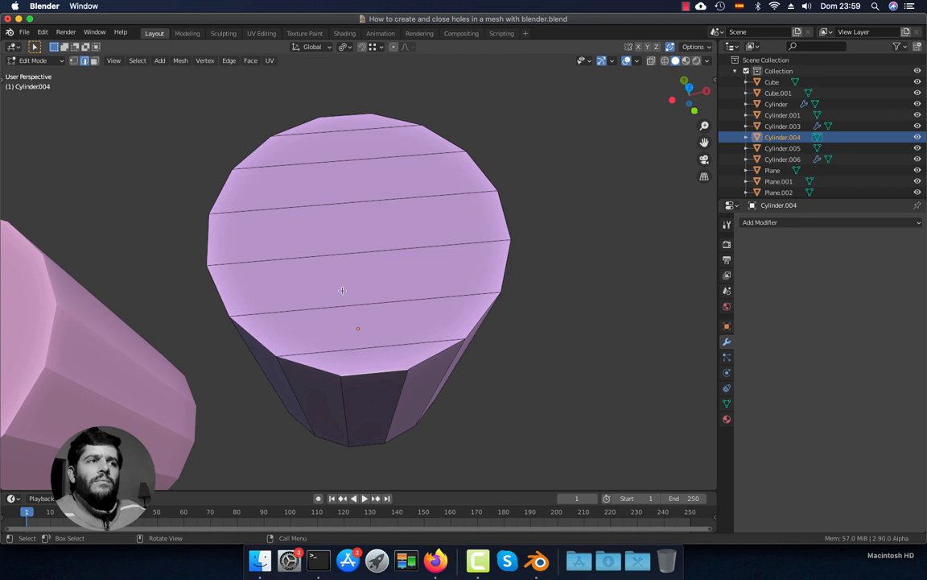
pyautogui.moveTo(342, 290); pyautogui.dragTo(385, 286, button='middle')
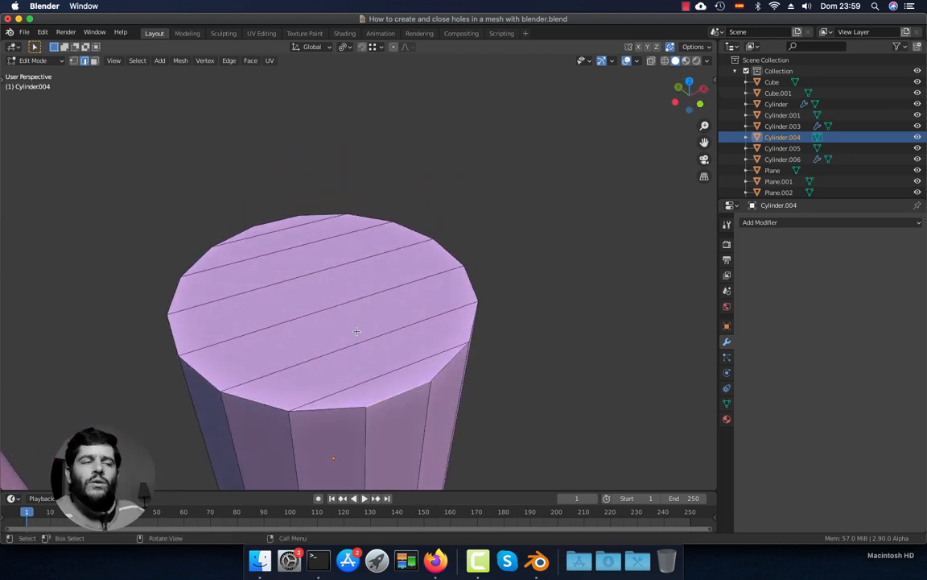
pyautogui.scroll(-4, 357, 331)
pyautogui.scroll(-1, 407, 328)
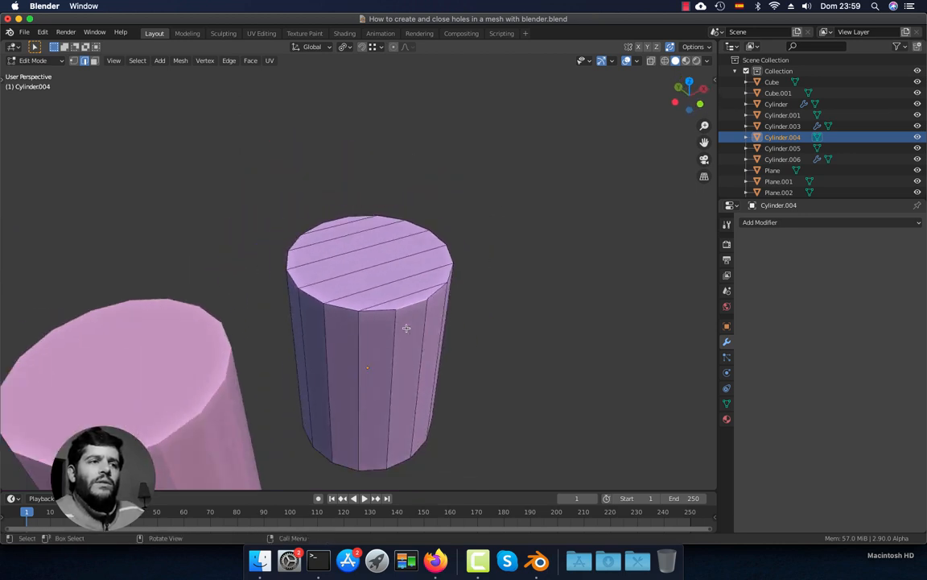
pyautogui.scroll(-2, 359, 326)
pyautogui.keyDown('shift'); pyautogui.moveTo(341, 355); pyautogui.dragTo(402, 294, button='middle'); pyautogui.keyUp('shift')
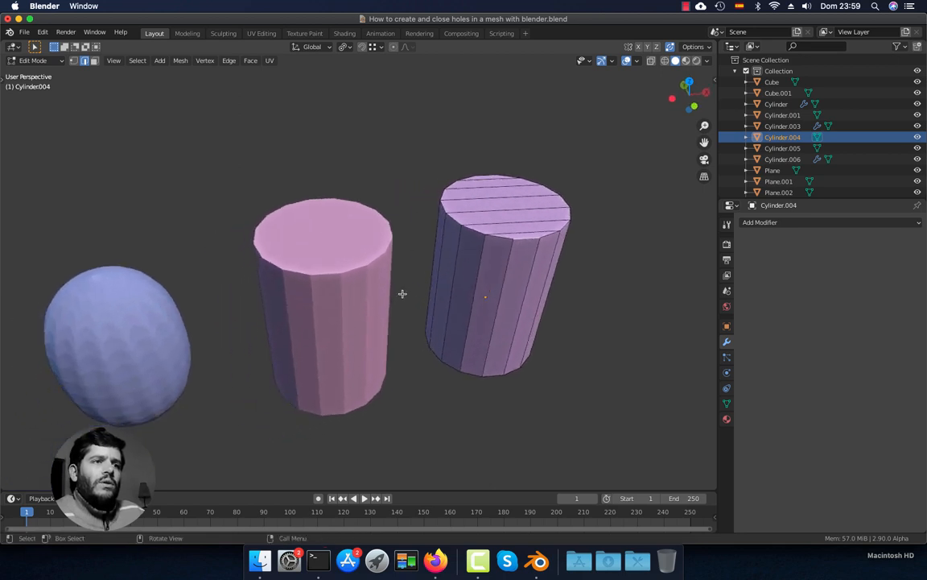
# - Return to Object Mode and add a Subdivision Surface modifier to the purple cylinder
pyautogui.press('Tab')
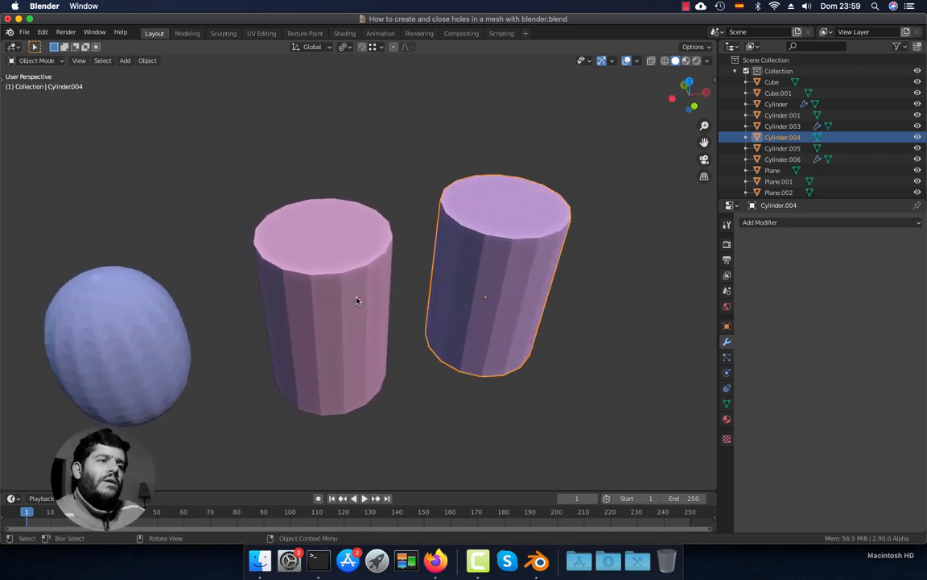
pyautogui.click(757, 223)
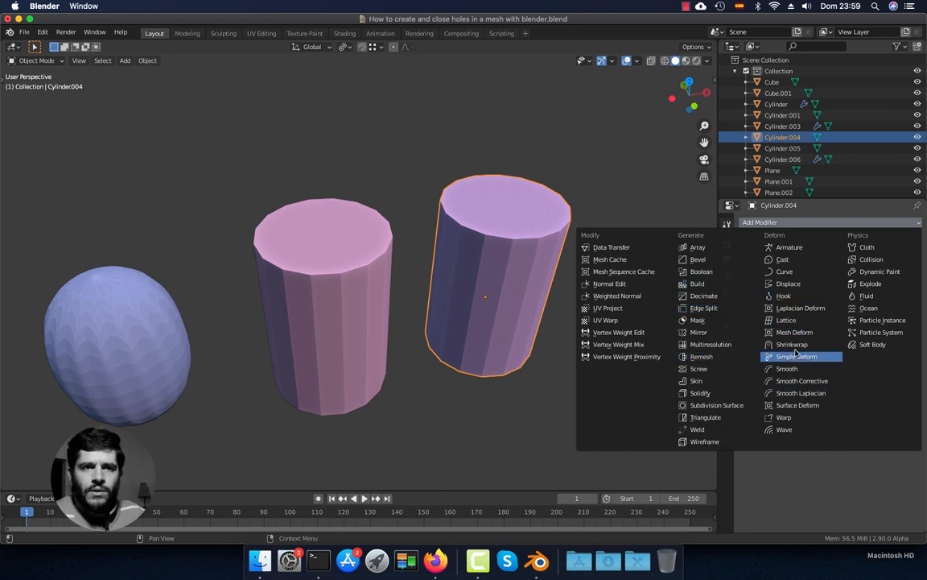
pyautogui.click(729, 405)
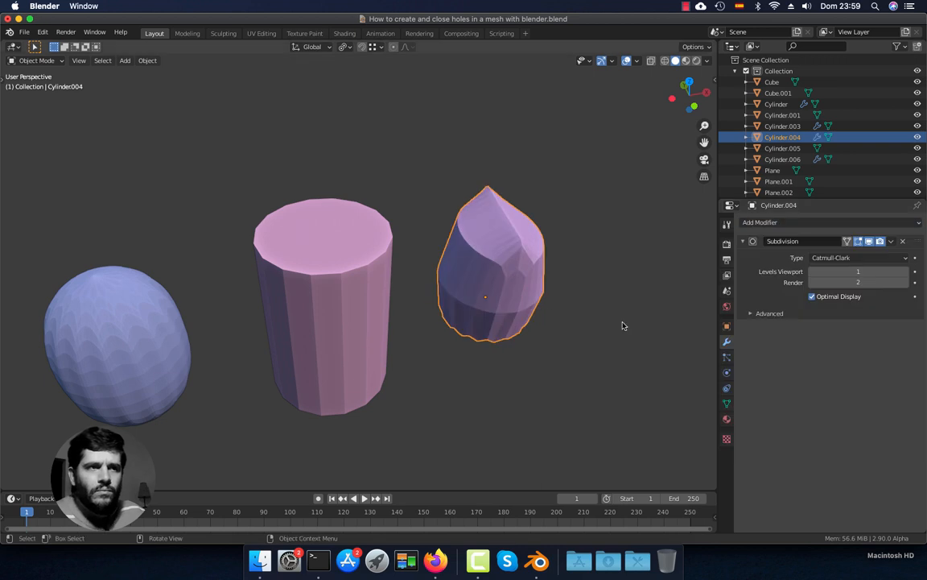
# - Add a Subdivision Surface modifier to the middle pink cylinder with viewport level 3
pyautogui.click(372, 266)
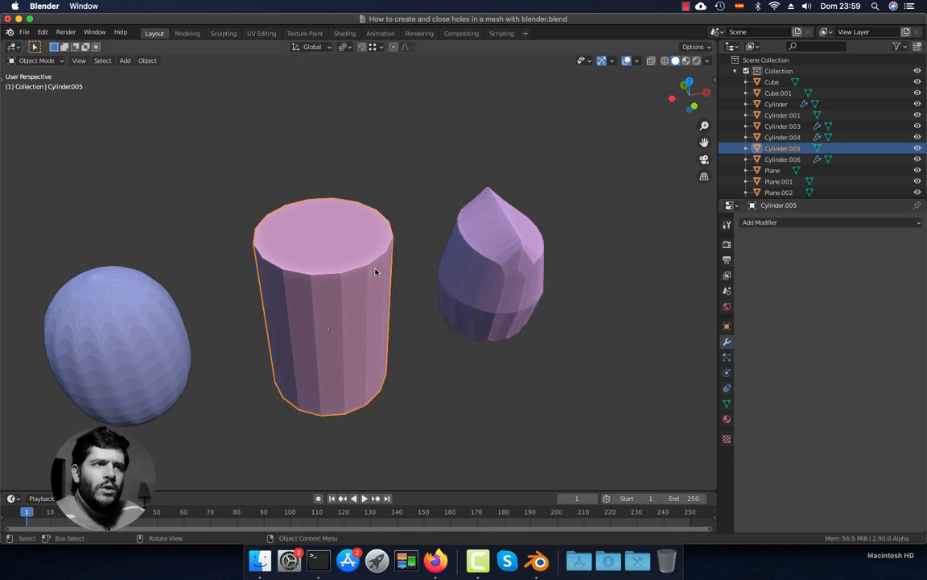
pyautogui.click(796, 222)
pyautogui.click(729, 405)
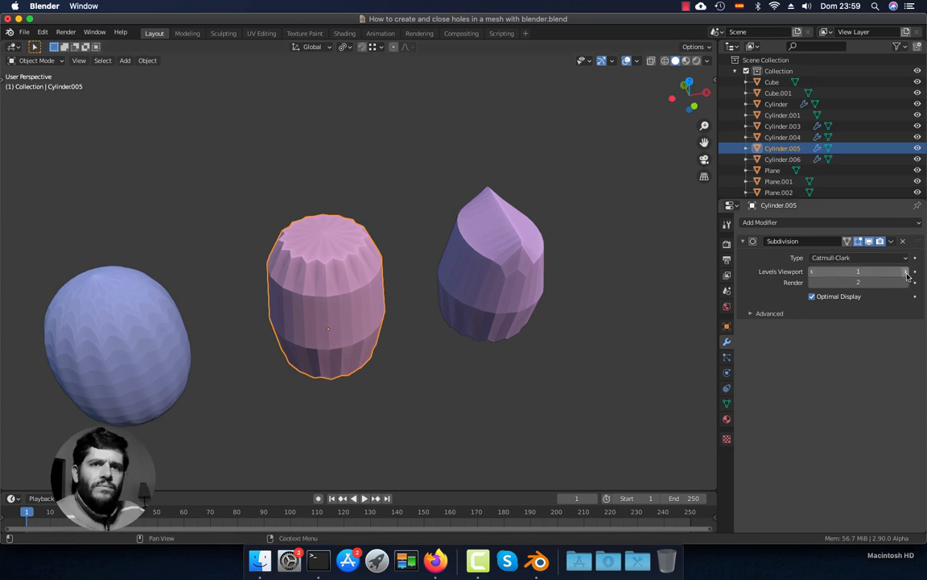
pyautogui.hotkey('ctrl', '3')
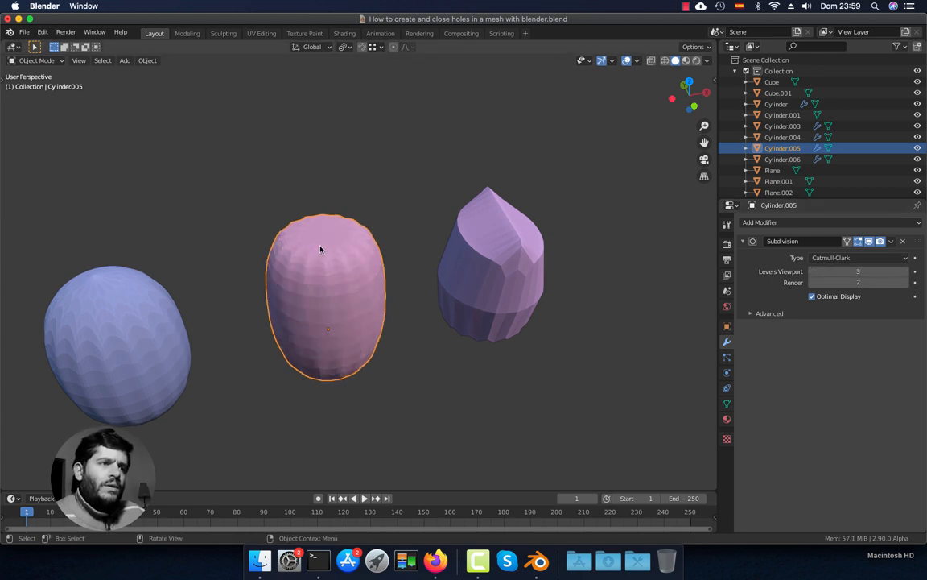
# - Set the purple cylinder's Subdivision viewport level to 3 and compare the blue, pink and purple cylinders
pyautogui.click(499, 267)
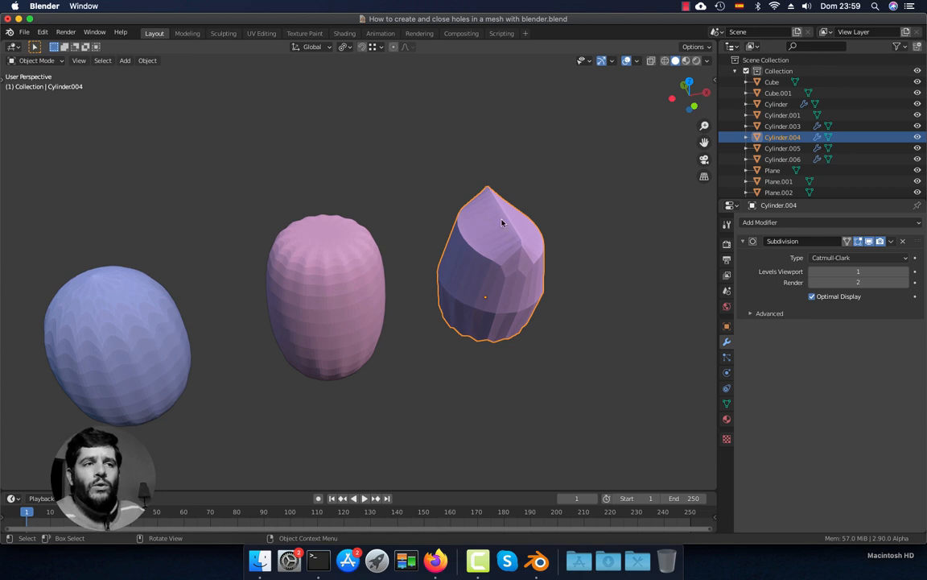
pyautogui.hotkey('ctrl', '3')
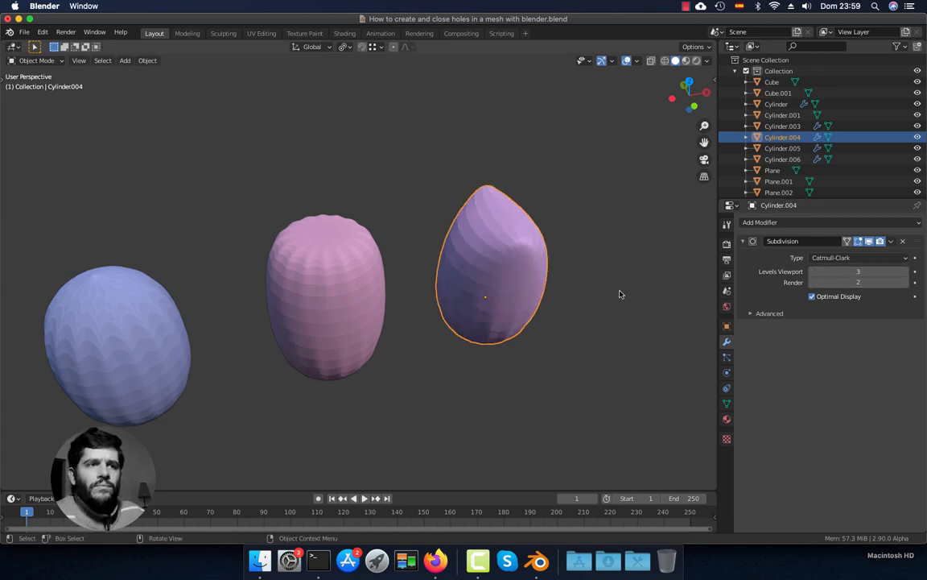
pyautogui.click(141, 326)
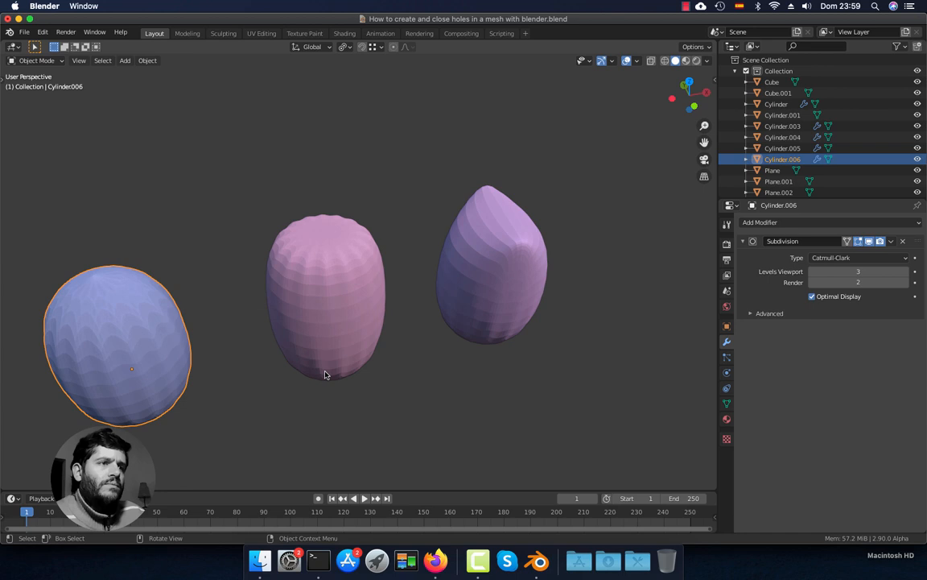
pyautogui.click(383, 294)
pyautogui.click(507, 283)
pyautogui.moveTo(439, 321); pyautogui.dragTo(443, 343, button='middle')
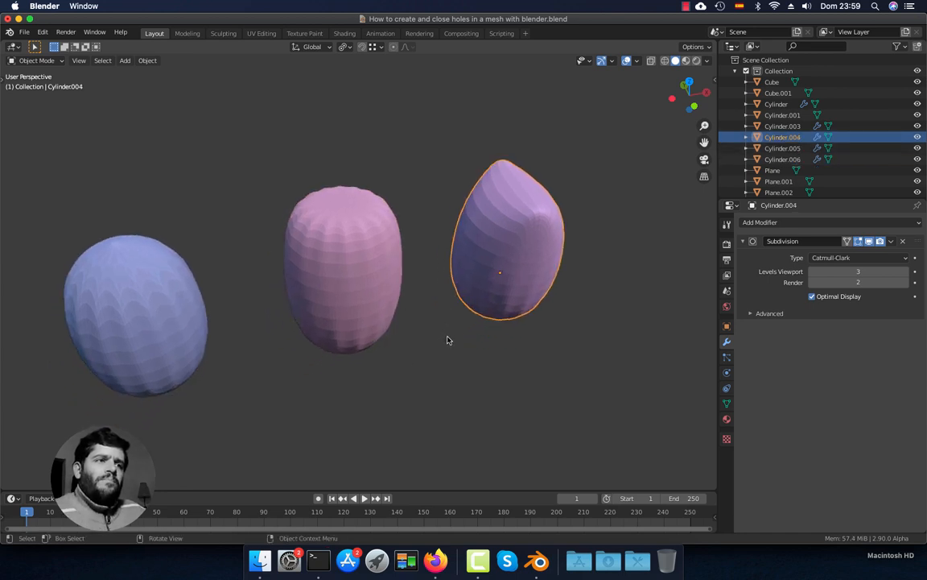
pyautogui.keyDown('shift'); pyautogui.moveTo(298, 288); pyautogui.dragTo(397, 270, button='middle'); pyautogui.keyUp('shift')
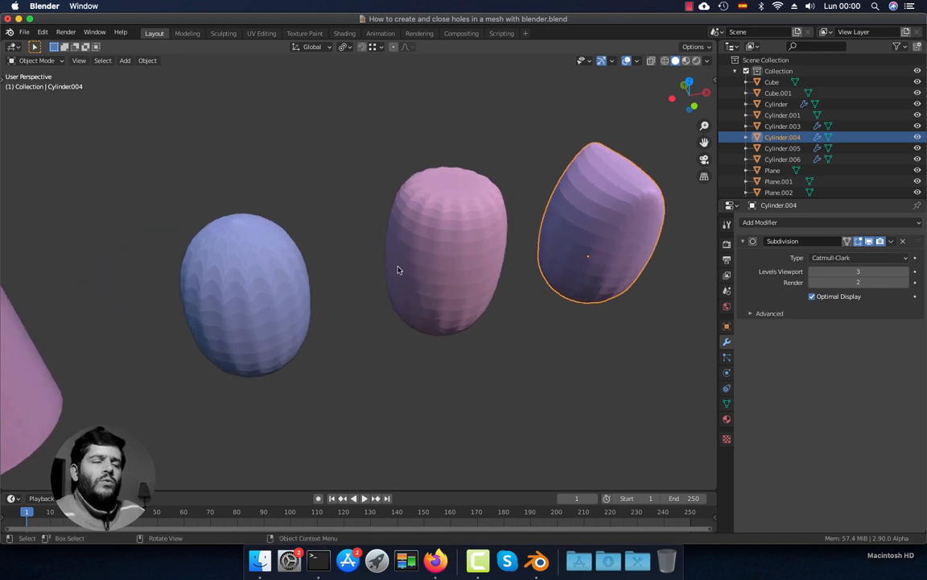
# - In Edit Mode, select all the strip faces of the purple cylinder's upper cap and inset them by about 0.06
pyautogui.press('Tab')
pyautogui.keyDown('shift'); pyautogui.moveTo(555, 251); pyautogui.dragTo(334, 294, button='middle'); pyautogui.keyUp('shift')
pyautogui.scroll(2, 431, 280)
pyautogui.scroll(2, 430, 280)
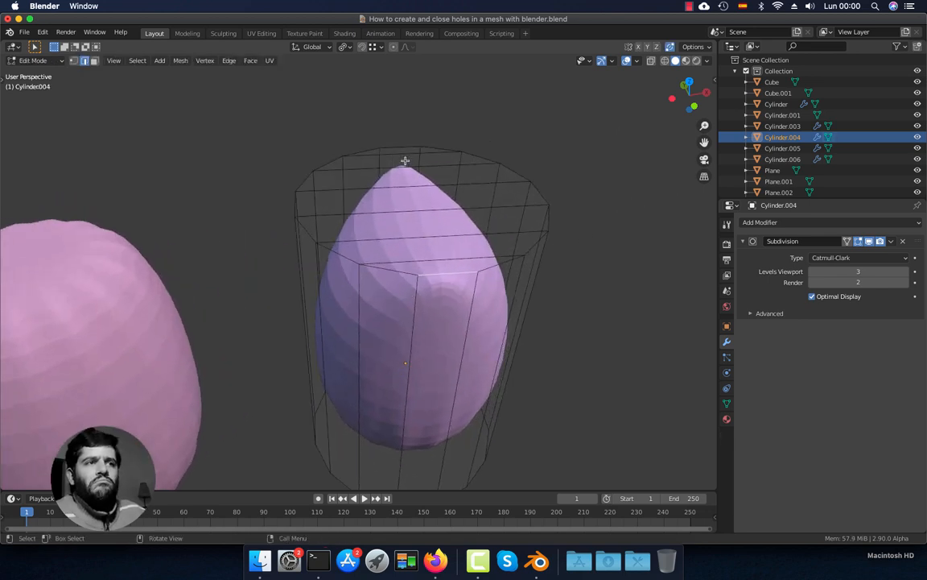
pyautogui.press('3')
pyautogui.click(410, 155)
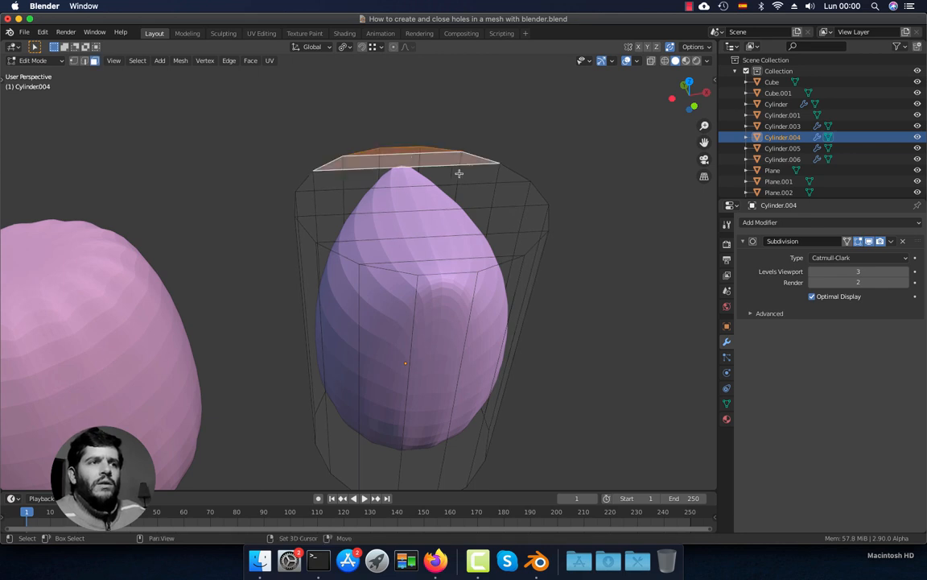
pyautogui.keyDown('shift'); pyautogui.click(495, 199); pyautogui.keyUp('shift')
pyautogui.keyDown('shift'); pyautogui.click(500, 222); pyautogui.keyUp('shift')
pyautogui.keyDown('shift'); pyautogui.click(497, 247); pyautogui.keyUp('shift')
pyautogui.keyDown('shift'); pyautogui.click(478, 266); pyautogui.keyUp('shift')
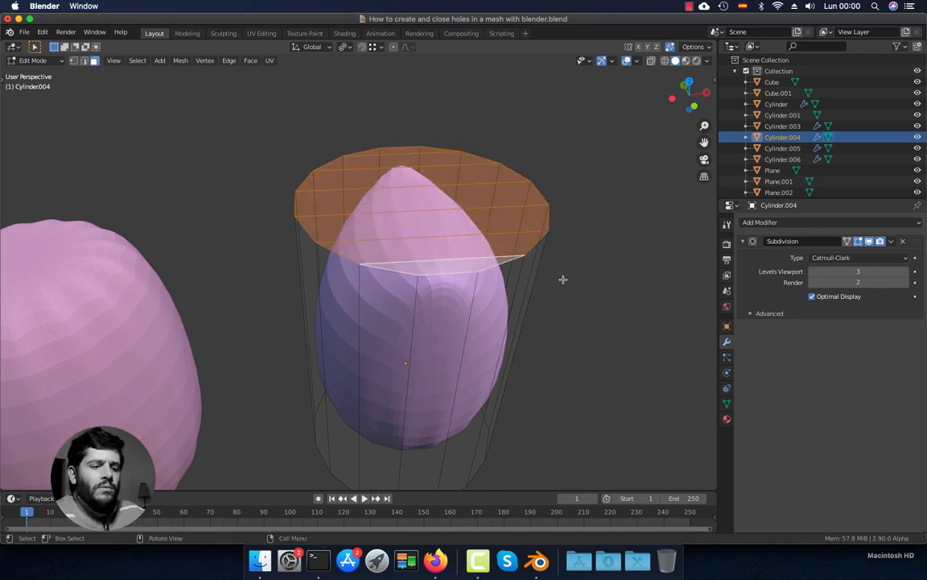
pyautogui.press('i')
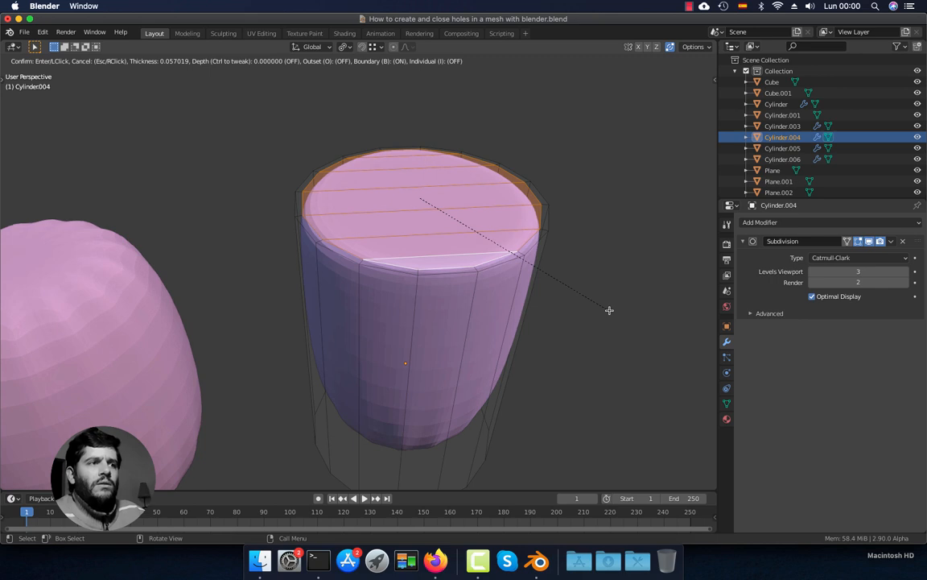
pyautogui.click(609, 310)
# - Inset the purple cylinder's cap faces again to form a wide ring around the center, and return to Object Mode
pyautogui.press('i')
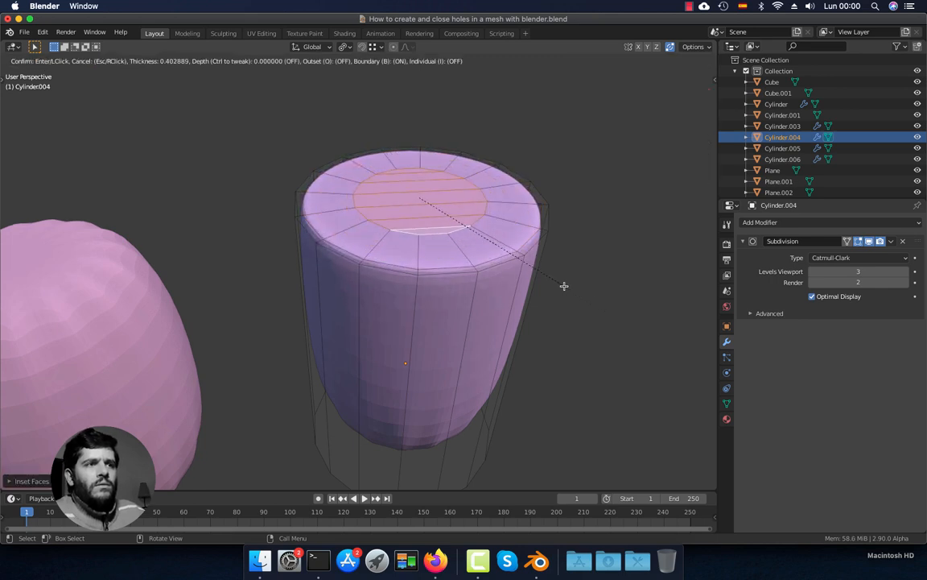
pyautogui.click(544, 301)
pyautogui.scroll(-3, 483, 289)
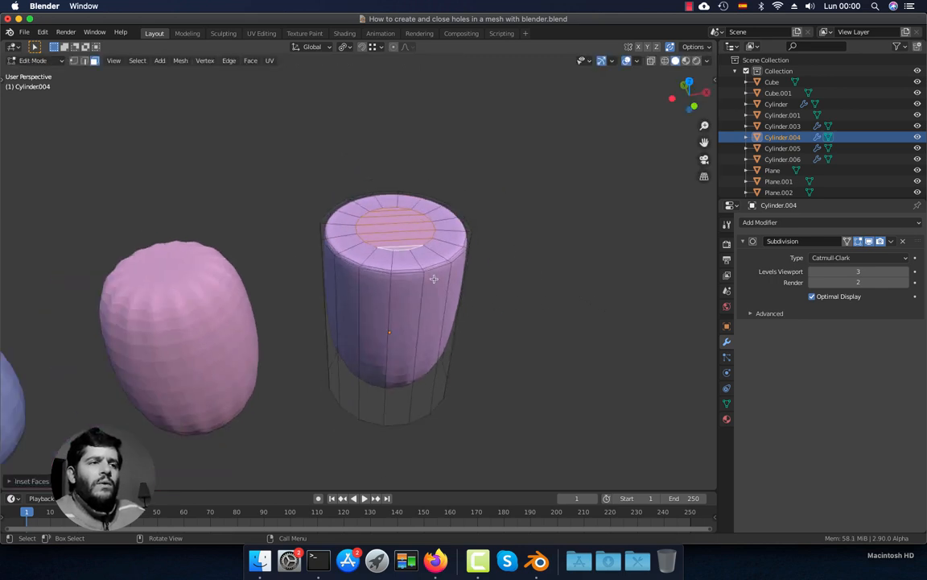
pyautogui.press('Tab')
pyautogui.moveTo(399, 316); pyautogui.dragTo(476, 222, button='middle')
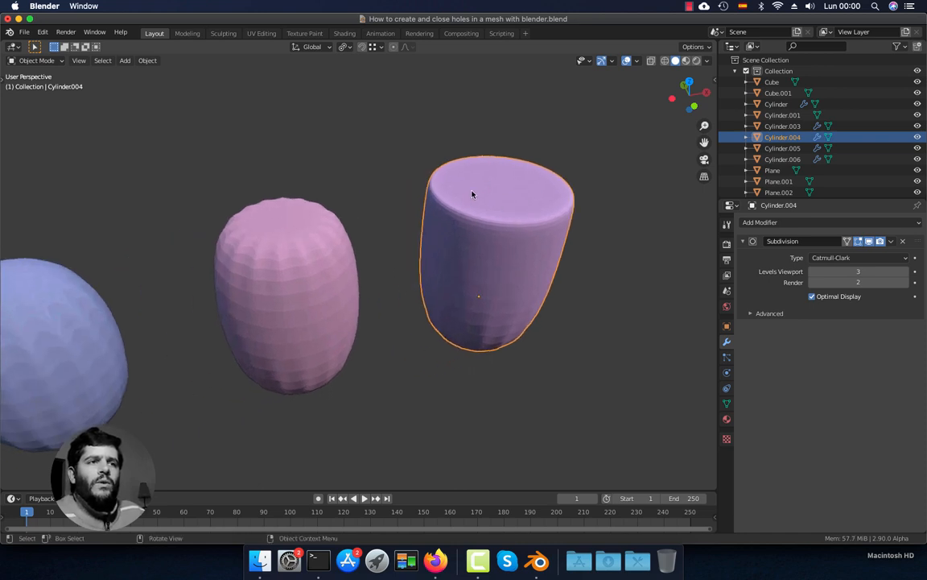
# - In Edit Mode, select all triangular cap faces of the middle pink cylinder and inset them slightly near the rim
pyautogui.click(326, 257)
pyautogui.press('Tab')
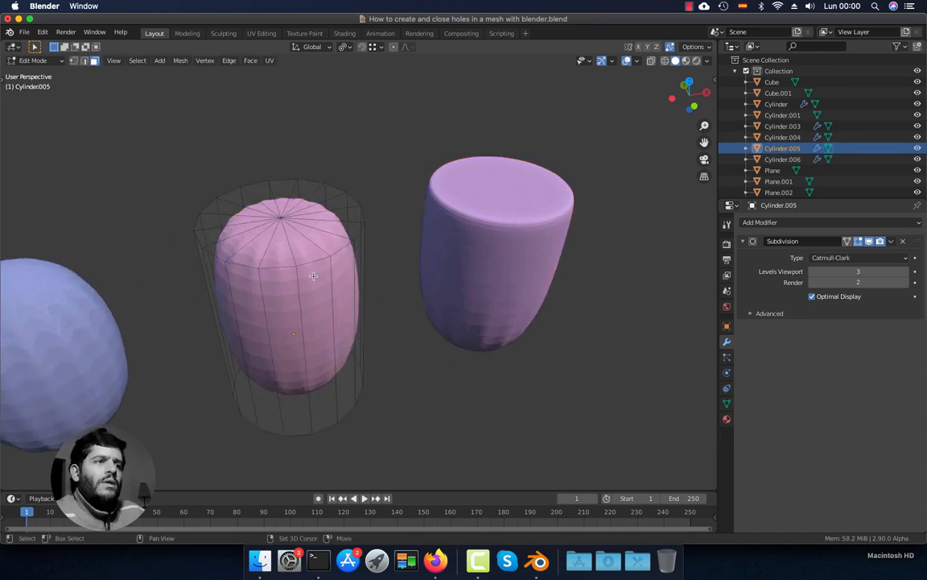
pyautogui.press('KP_Decimal')
pyautogui.click(328, 195)
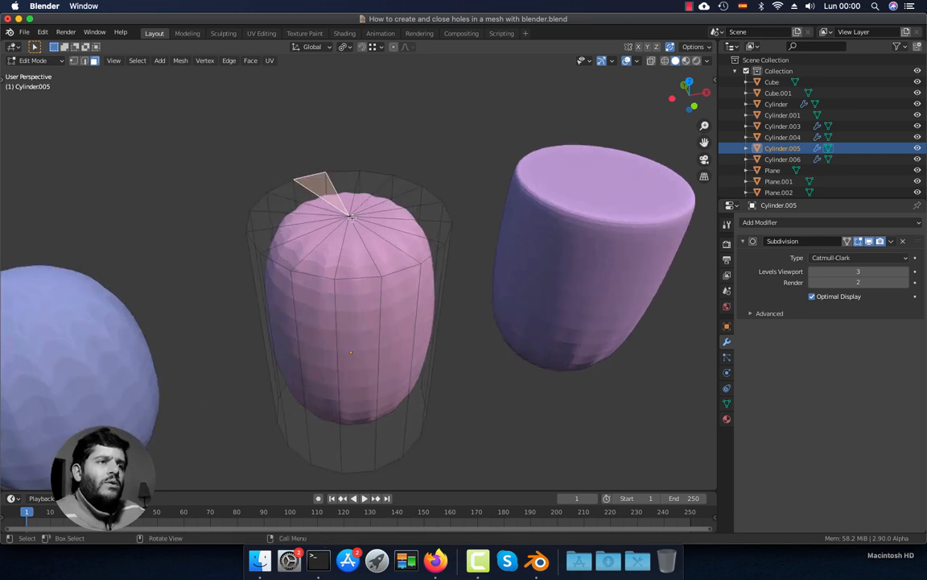
pyautogui.press('c')
pyautogui.click(348, 218)
pyautogui.press('Escape')
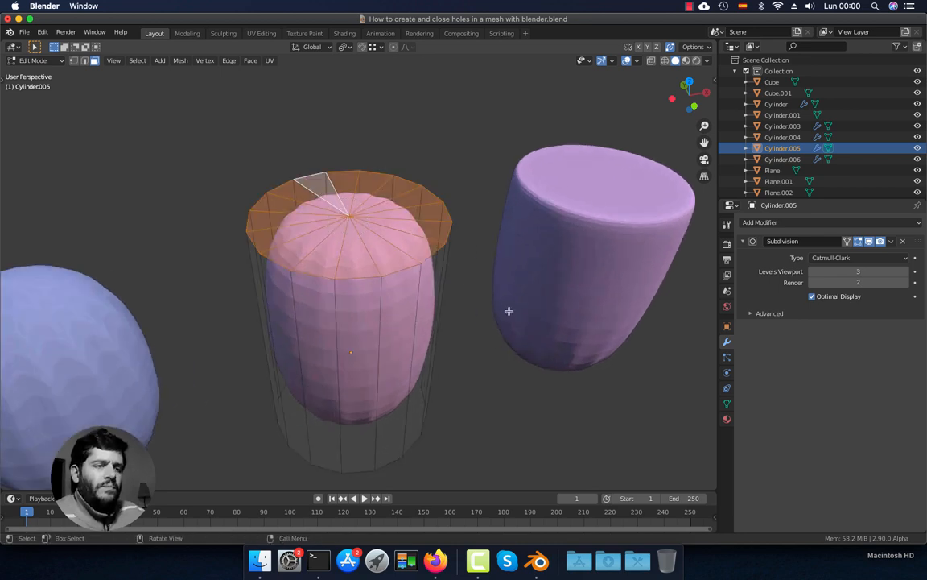
pyautogui.press('i')
pyautogui.click(495, 302)
# - Inset the pink cylinder's cap faces a second time, well toward the center, and return to Object Mode
pyautogui.press('i')
pyautogui.click(441, 278)
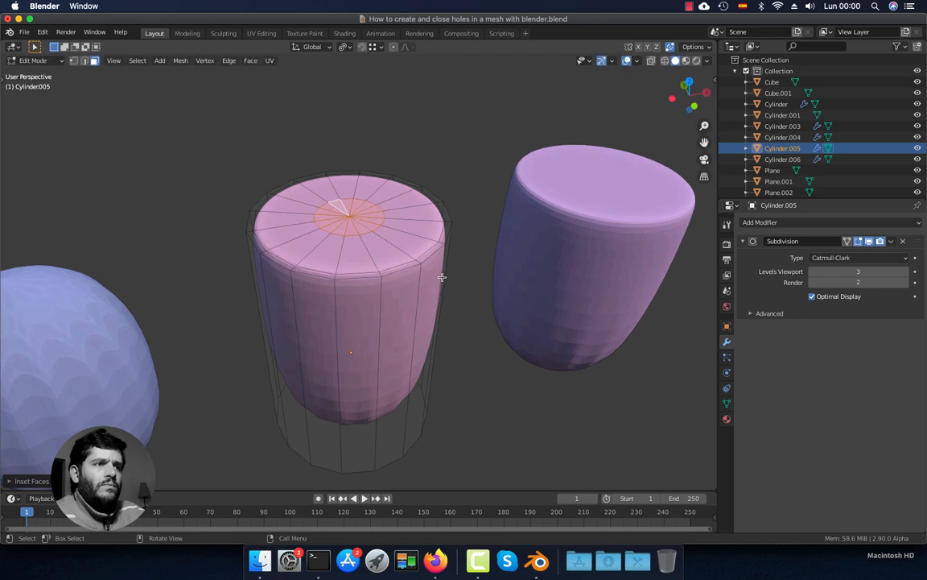
pyautogui.press('Tab')
# - Inset the blue cylinder's single cap face by about 0.06 in Edit Mode
pyautogui.scroll(-1, 414, 292)
pyautogui.keyDown('shift'); pyautogui.moveTo(414, 291); pyautogui.dragTo(506, 272, button='middle'); pyautogui.keyUp('shift')
pyautogui.click(306, 309)
pyautogui.press('Tab')
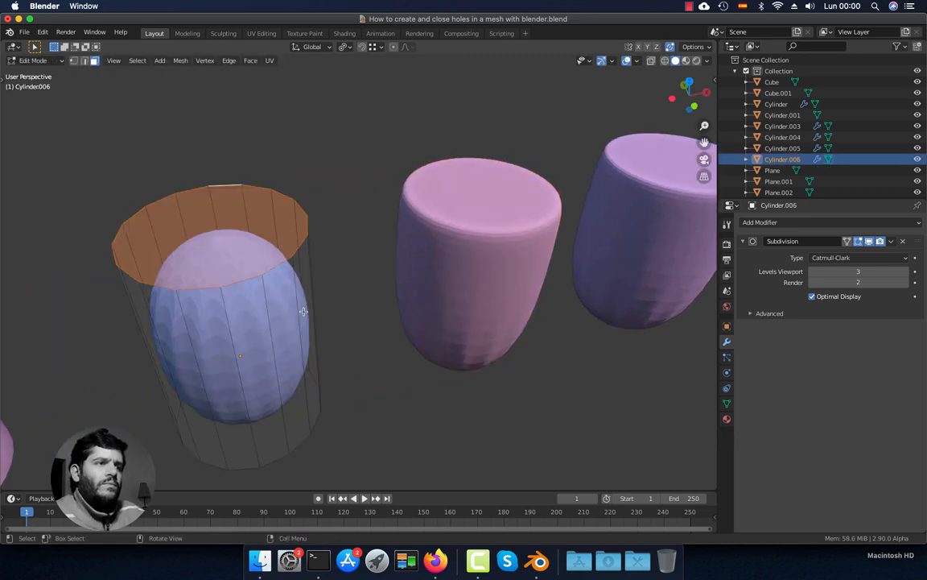
pyautogui.keyDown('shift'); pyautogui.moveTo(304, 310); pyautogui.dragTo(441, 301, button='middle'); pyautogui.keyUp('shift')
pyautogui.press('i')
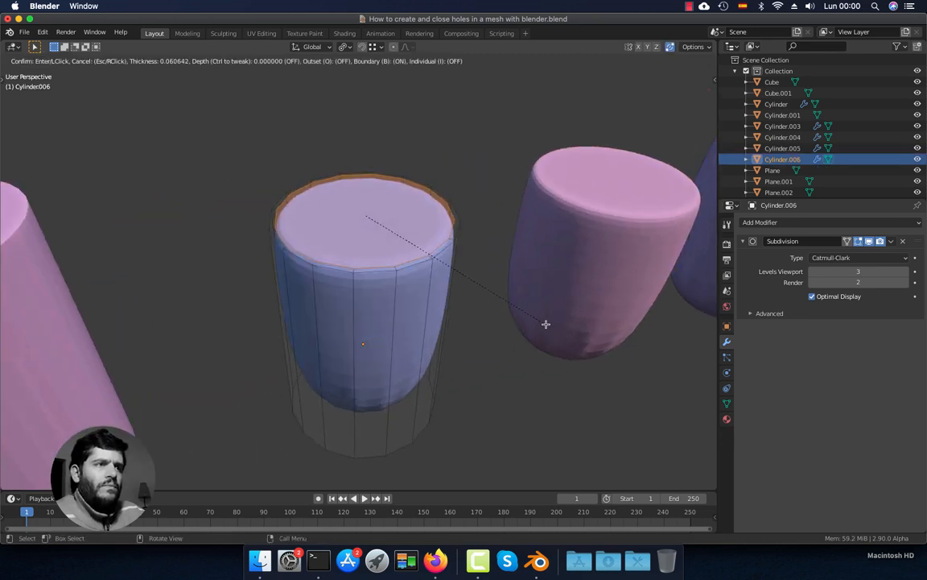
pyautogui.click(547, 323)
# - Inset the blue cylinder's cap face again down to a small central face, and return to Object Mode
pyautogui.press('i')
pyautogui.click(488, 298)
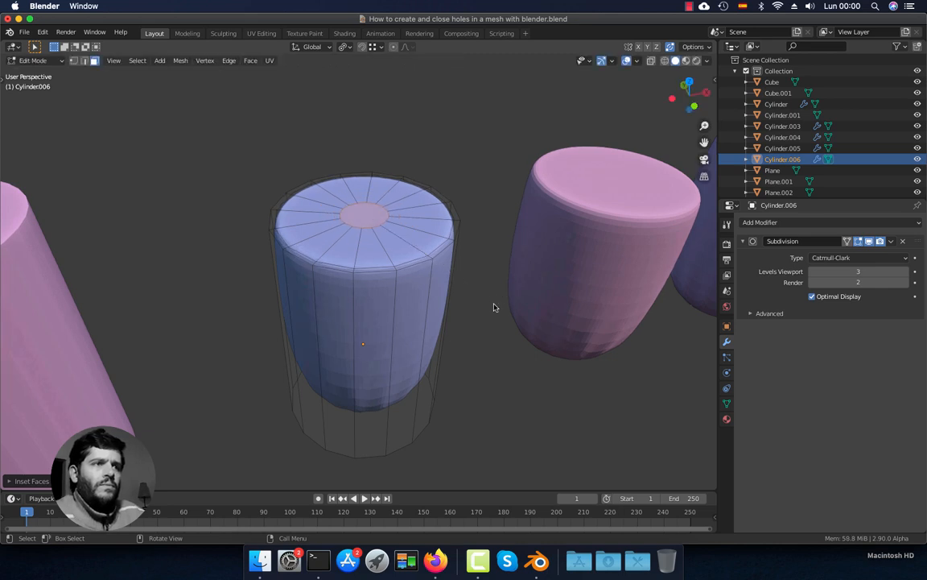
pyautogui.press('Tab')
pyautogui.scroll(-2, 496, 307)
pyautogui.keyDown('shift'); pyautogui.moveTo(499, 312); pyautogui.dragTo(431, 305, button='middle'); pyautogui.keyUp('shift')
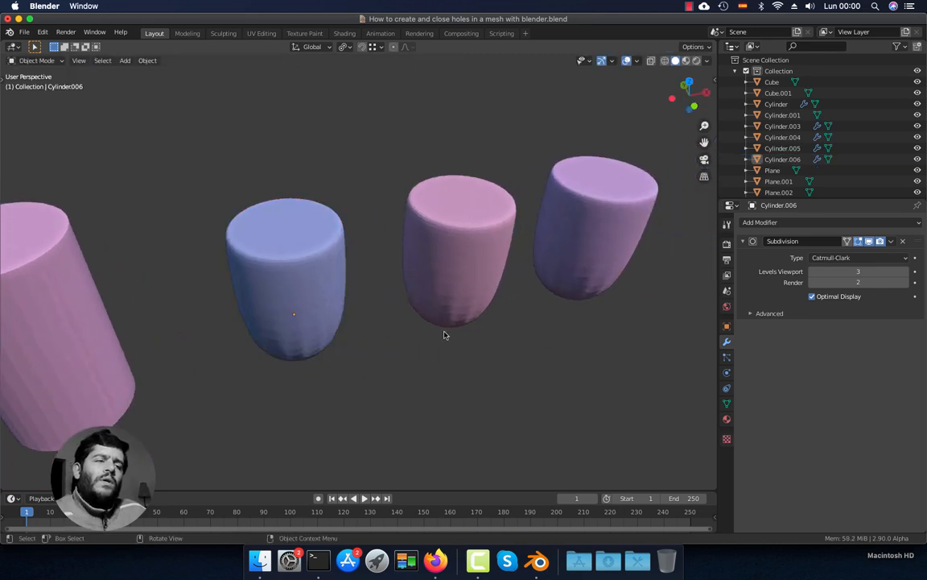
pyautogui.scroll(-10, 442, 330)
pyautogui.scroll(3, 435, 287)
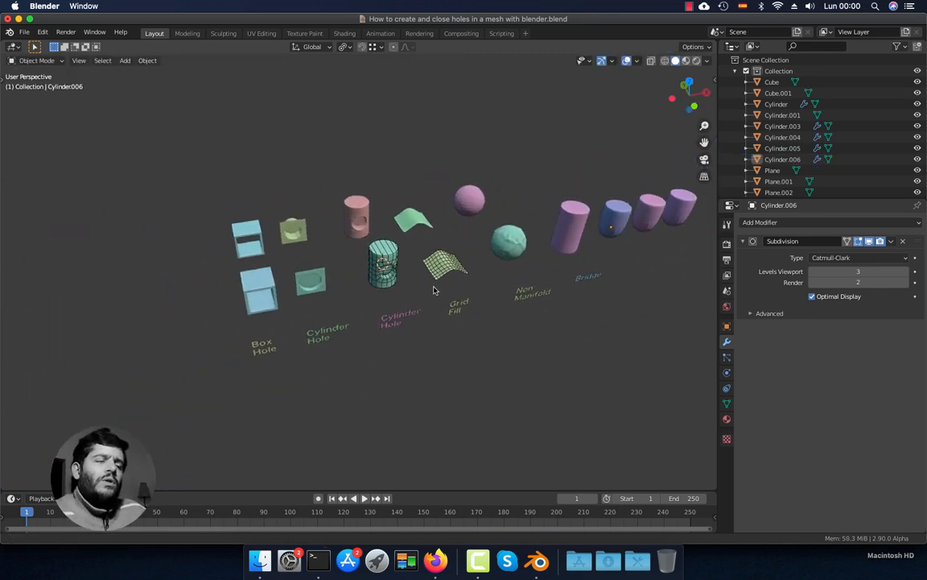